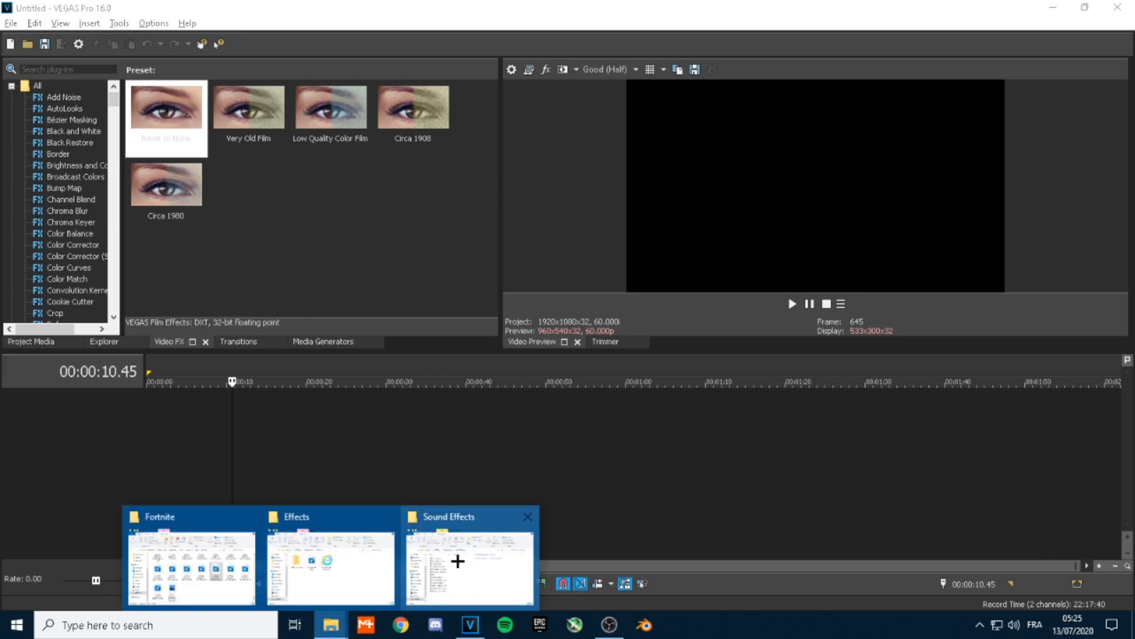
# - Add the downloaded 637godwin Tiger song from the Downloads folder to the start of the timeline
pyautogui.click(458, 560)
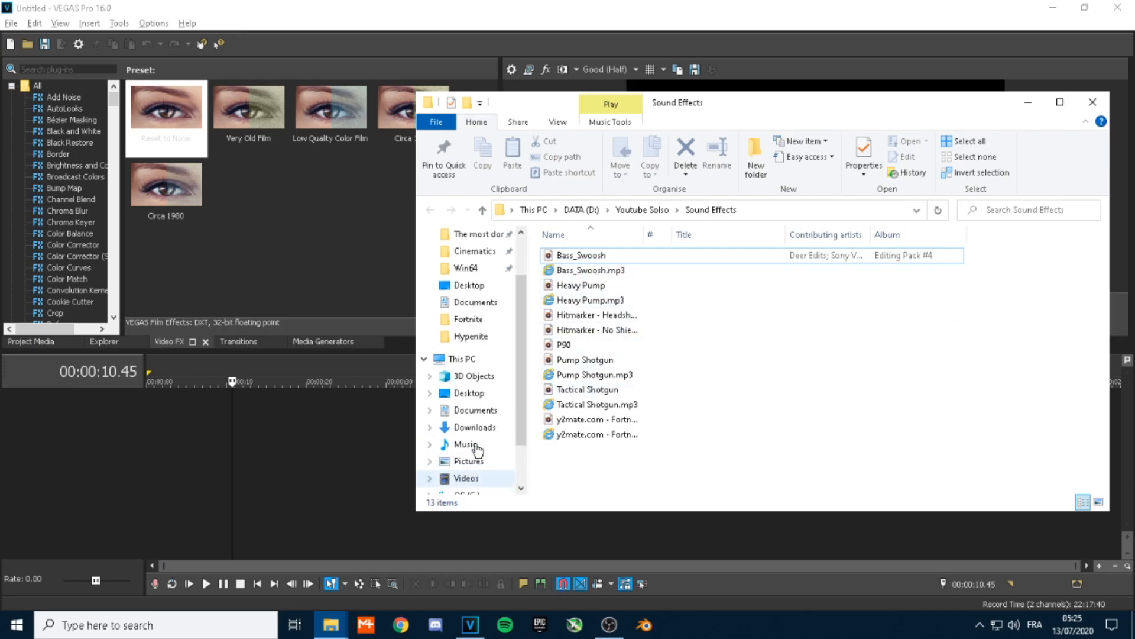
pyautogui.scroll(-1, 492, 402)
pyautogui.rightClick(482, 411)
pyautogui.click(544, 123)
pyautogui.click(638, 294)
pyautogui.moveTo(637, 294); pyautogui.dragTo(149, 408)
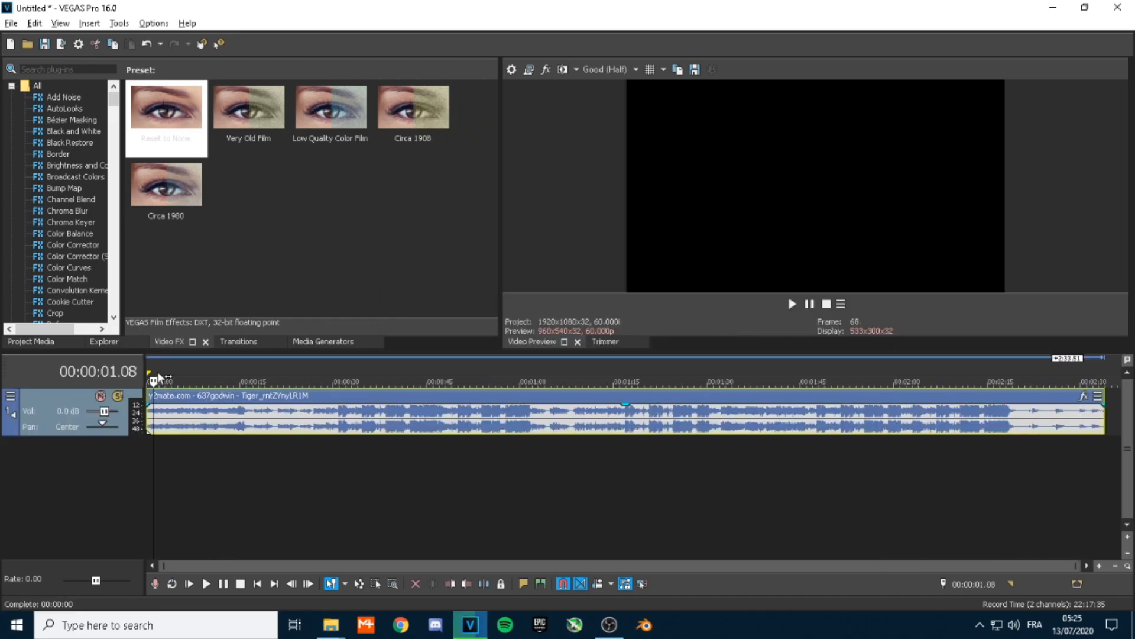
# - Apply a 1920x1080, 60.000 fps video template in the project properties
pyautogui.click(10, 23)
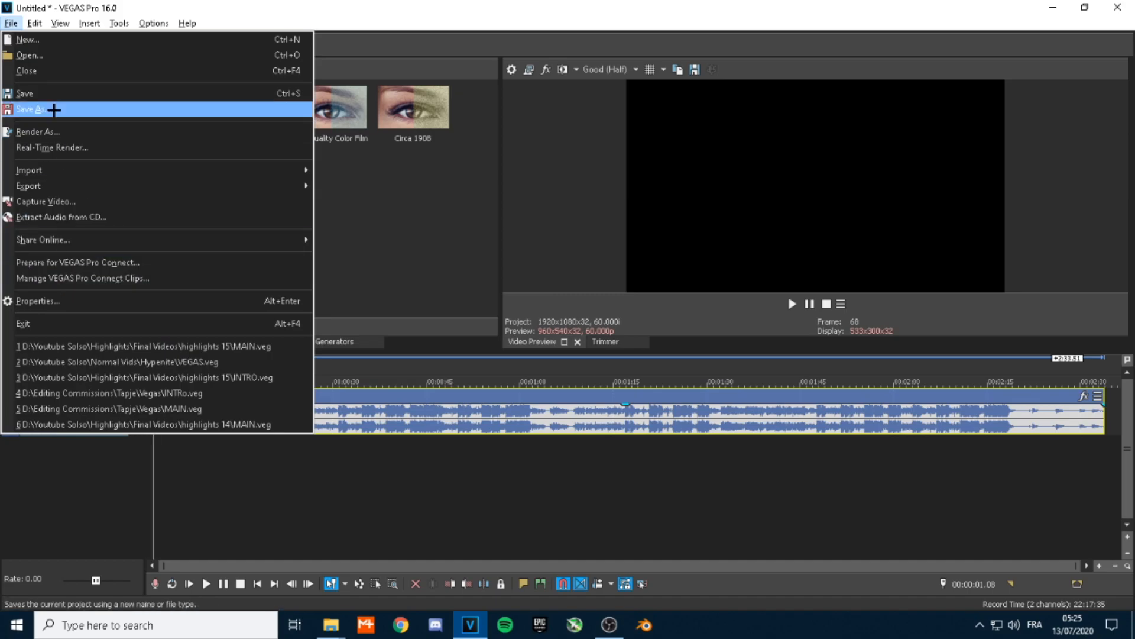
pyautogui.click(12, 22)
pyautogui.click(511, 70)
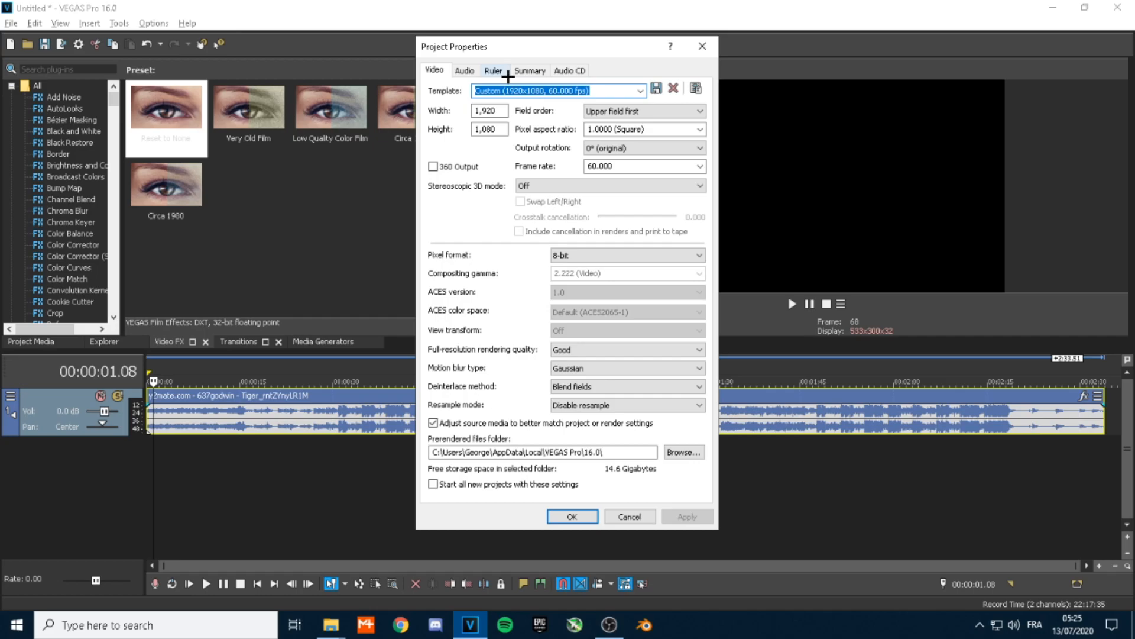
pyautogui.click(635, 94)
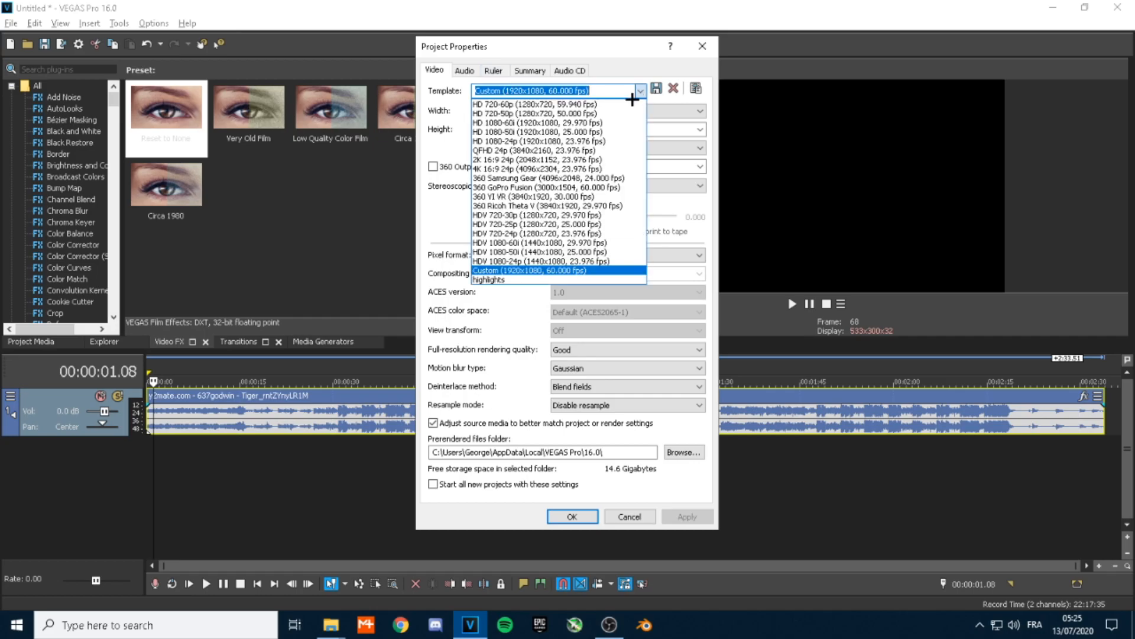
pyautogui.click(503, 268)
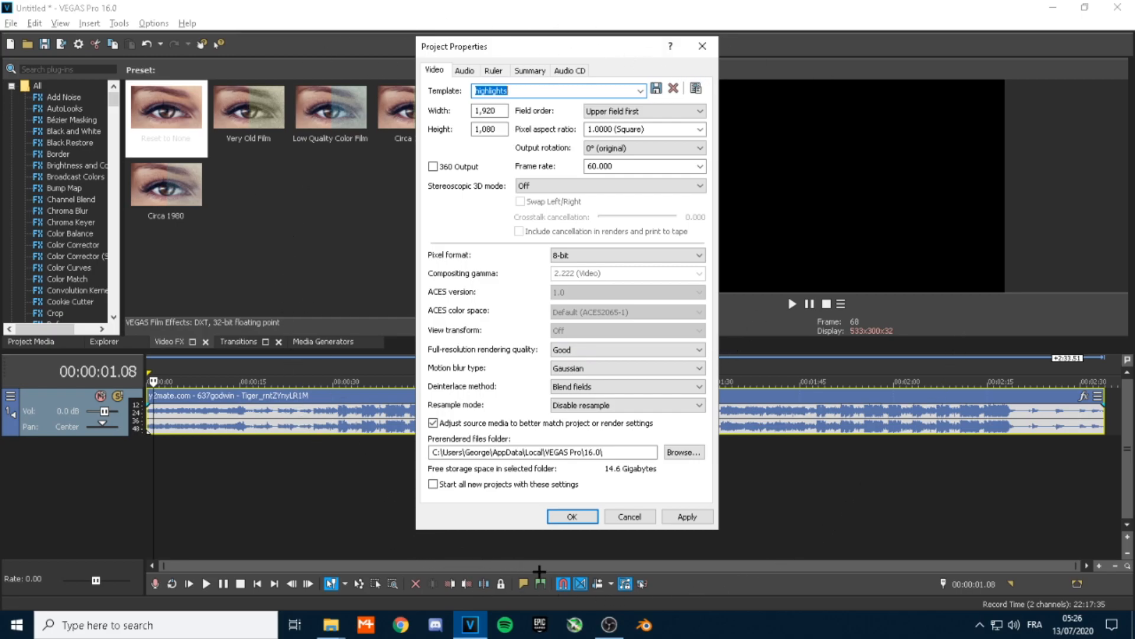
pyautogui.click(674, 518)
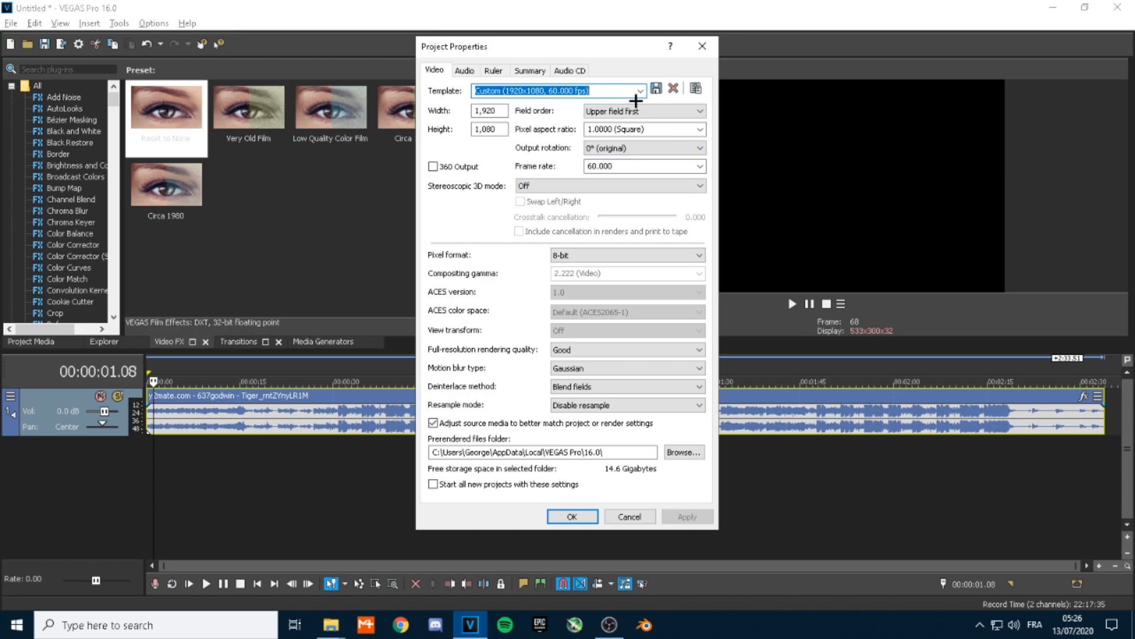
pyautogui.click(569, 516)
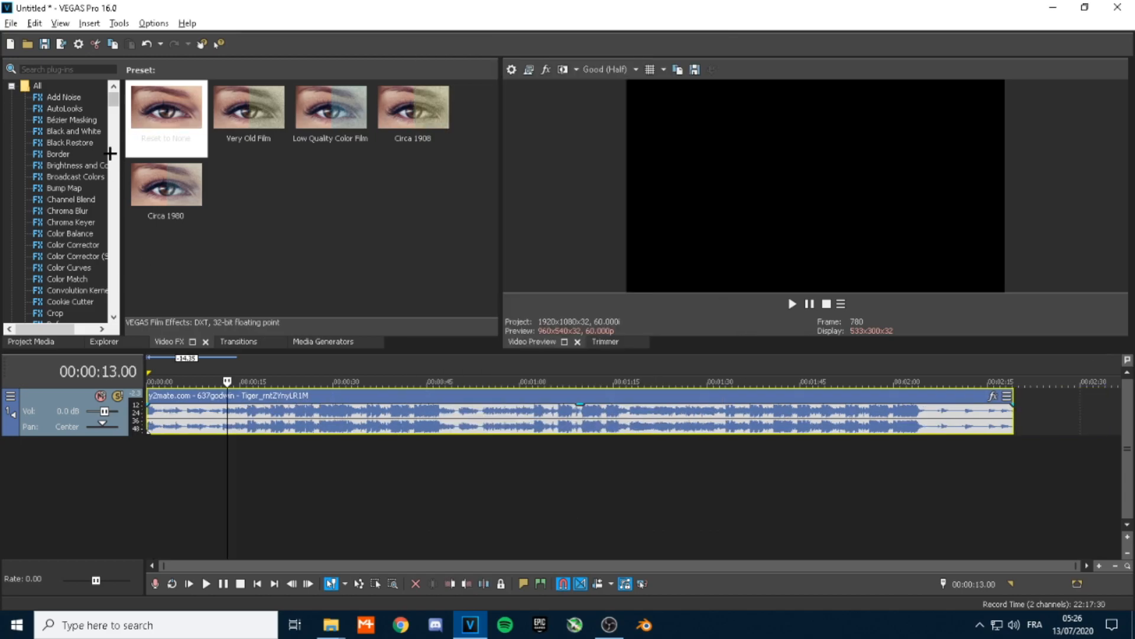
# - Save the project as INTRO in a new "Tutorial Editing" folder inside Youtube Solso on the DATA (D:) drive
pyautogui.hotkey('ctrl', 's')
pyautogui.click(619, 124)
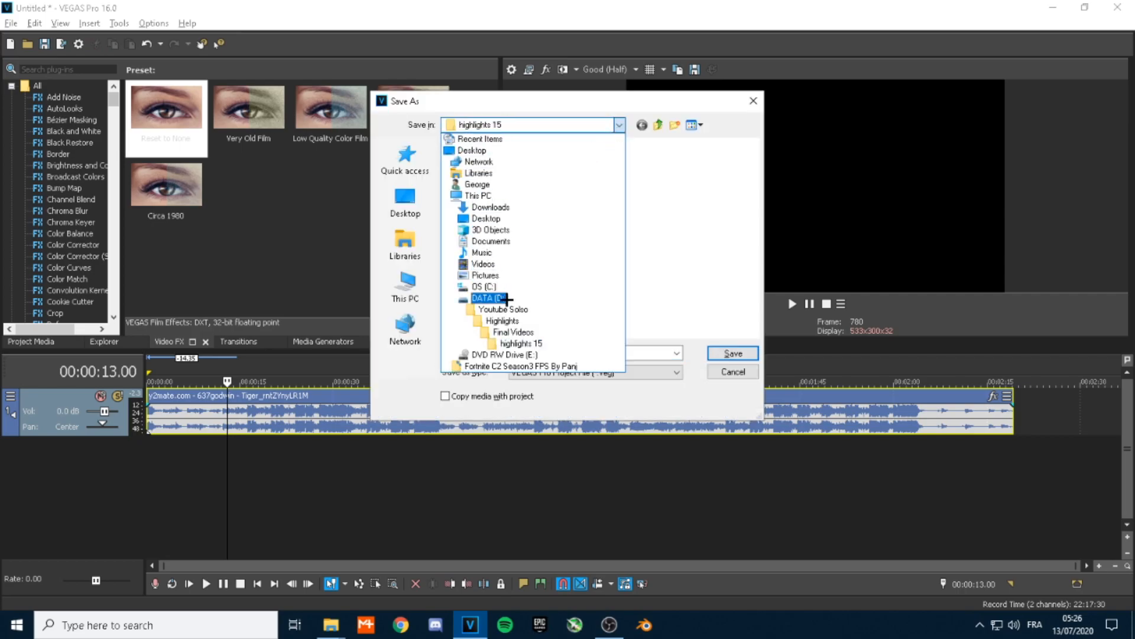
pyautogui.click(485, 311)
pyautogui.rightClick(516, 303)
pyautogui.moveTo(550, 431)
pyautogui.click(679, 433)
pyautogui.write('Tutorial Edit')
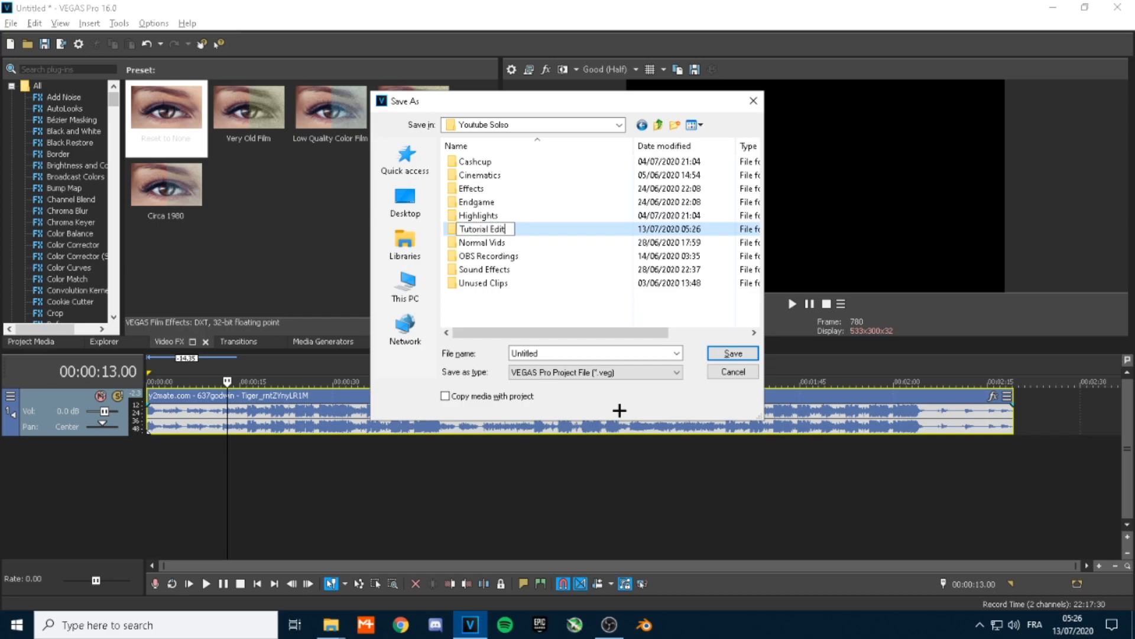
pyautogui.write('ing')
pyautogui.press('Return')
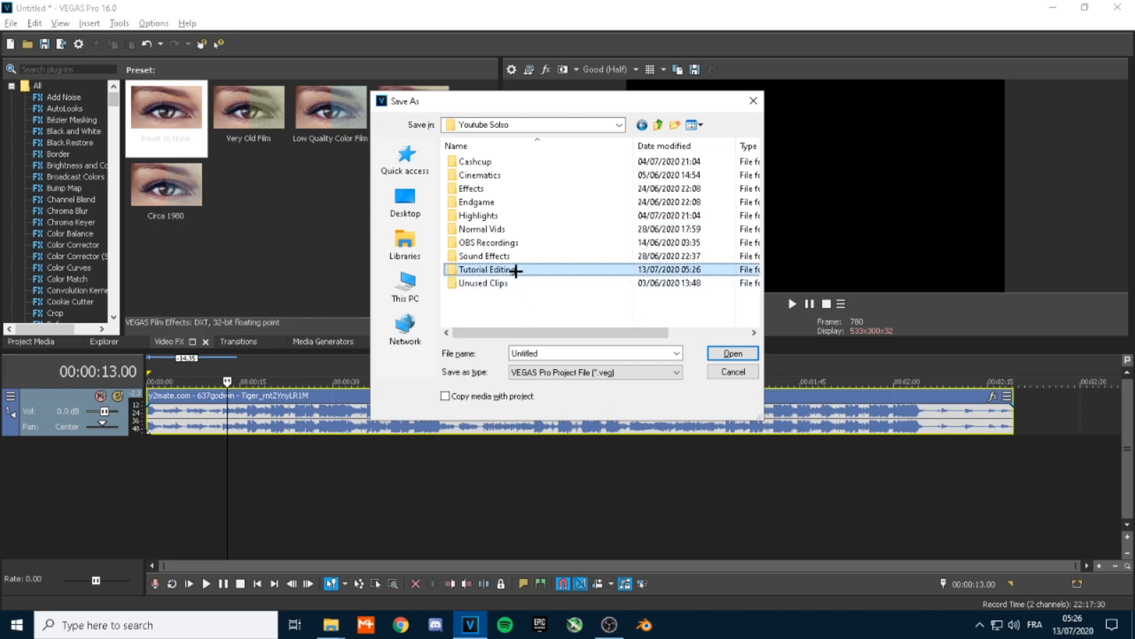
pyautogui.press('Return')
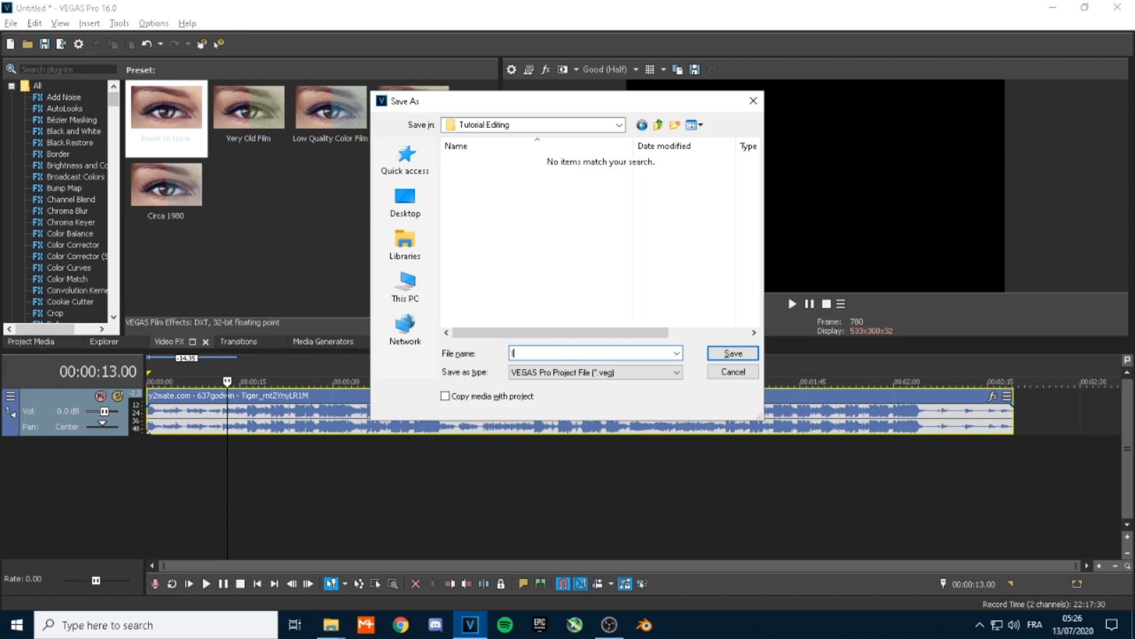
pyautogui.press('Return')
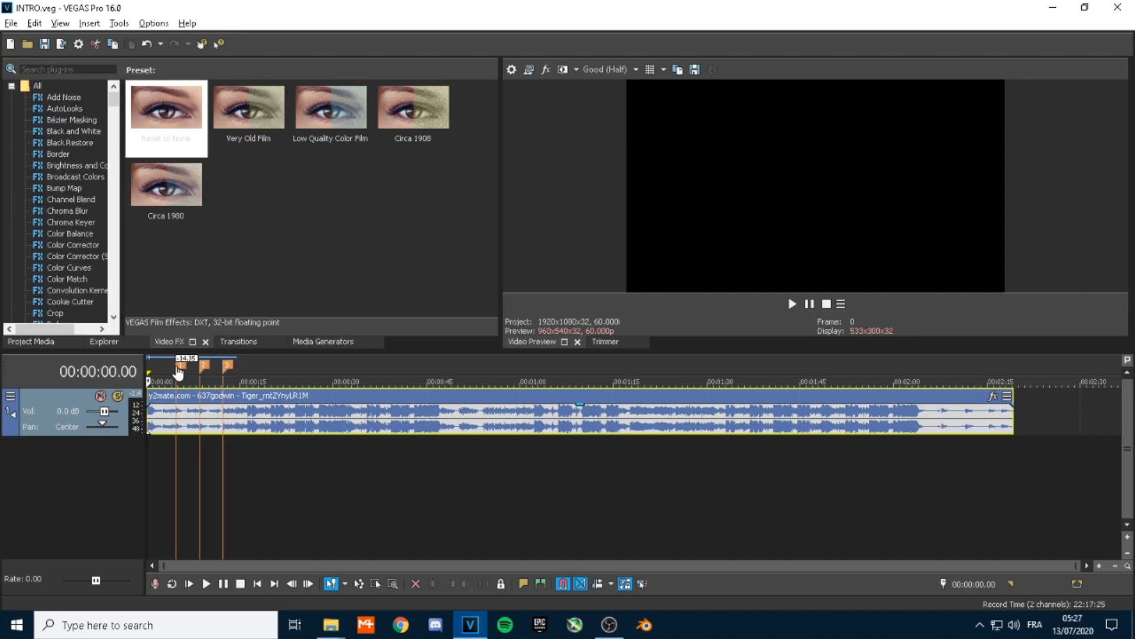
# - Move the playhead along the song to examine the first and second beat markers
pyautogui.hotkey('ctrl', 'Right')
pyautogui.hotkey('ctrl', 'Right')
pyautogui.hotkey('ctrl', 'Right')
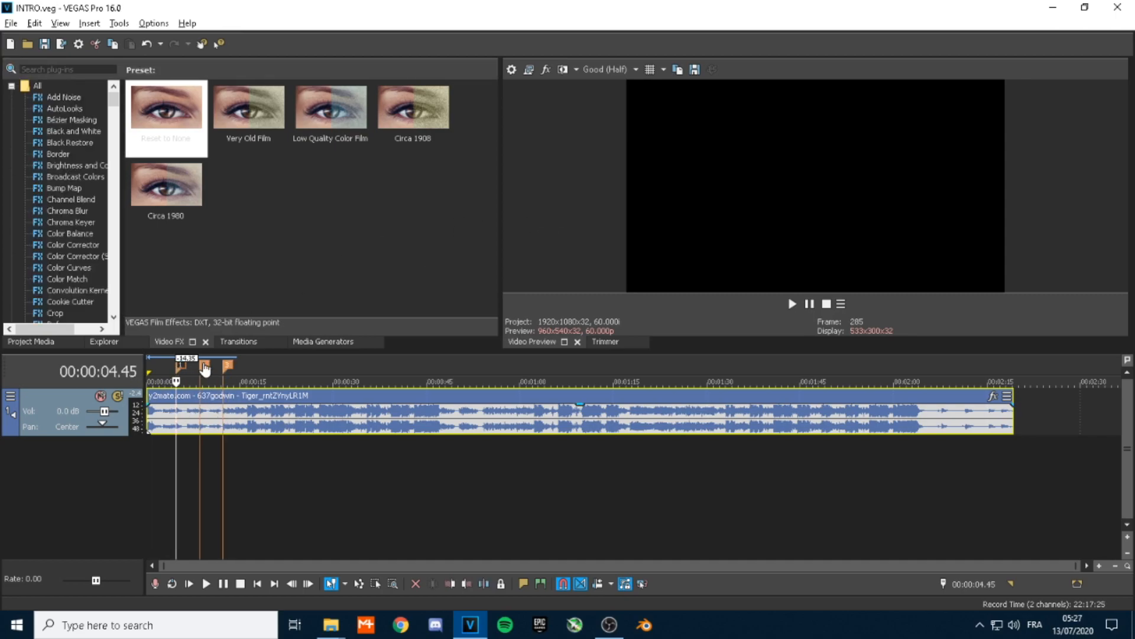
pyautogui.hotkey('ctrl', 'Left')
pyautogui.click(182, 366)
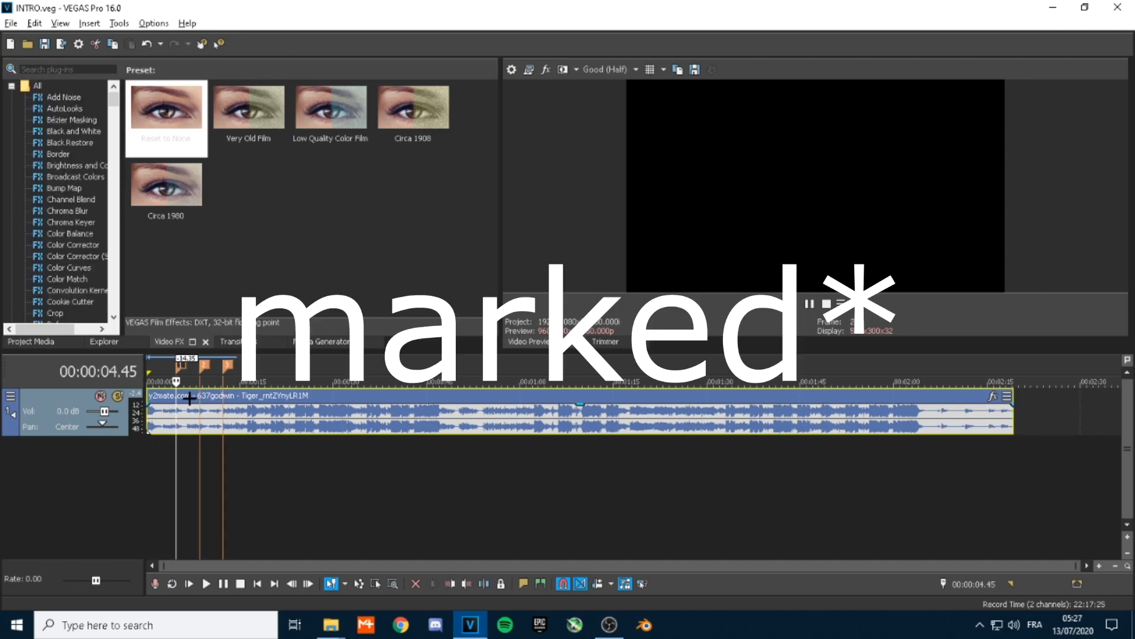
pyautogui.click(171, 381)
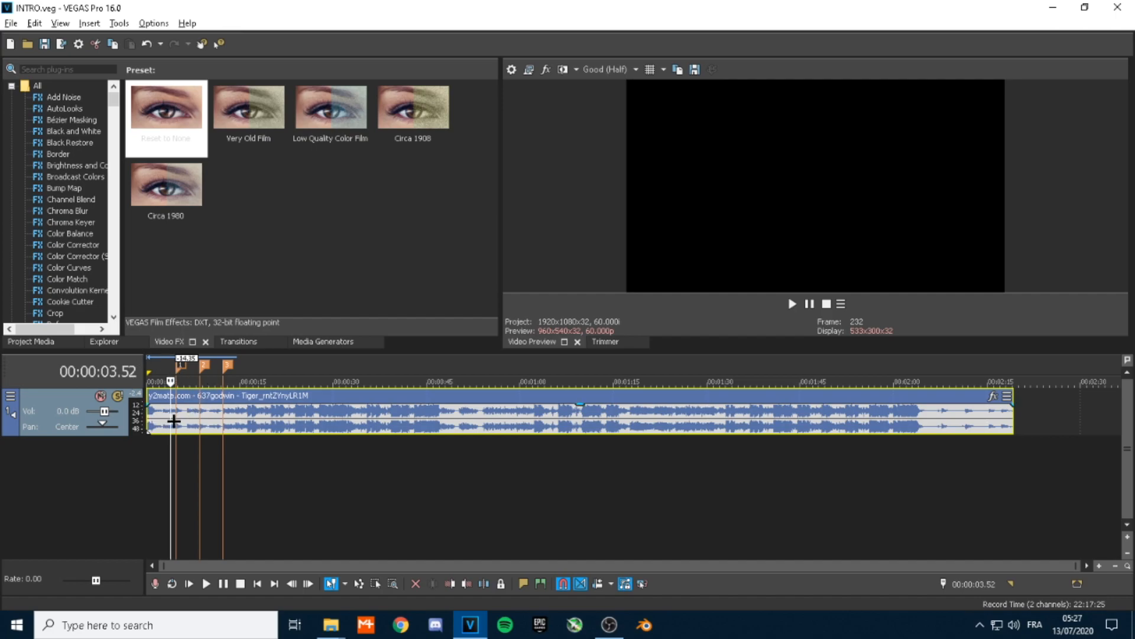
pyautogui.moveTo(171, 381); pyautogui.dragTo(200, 380)
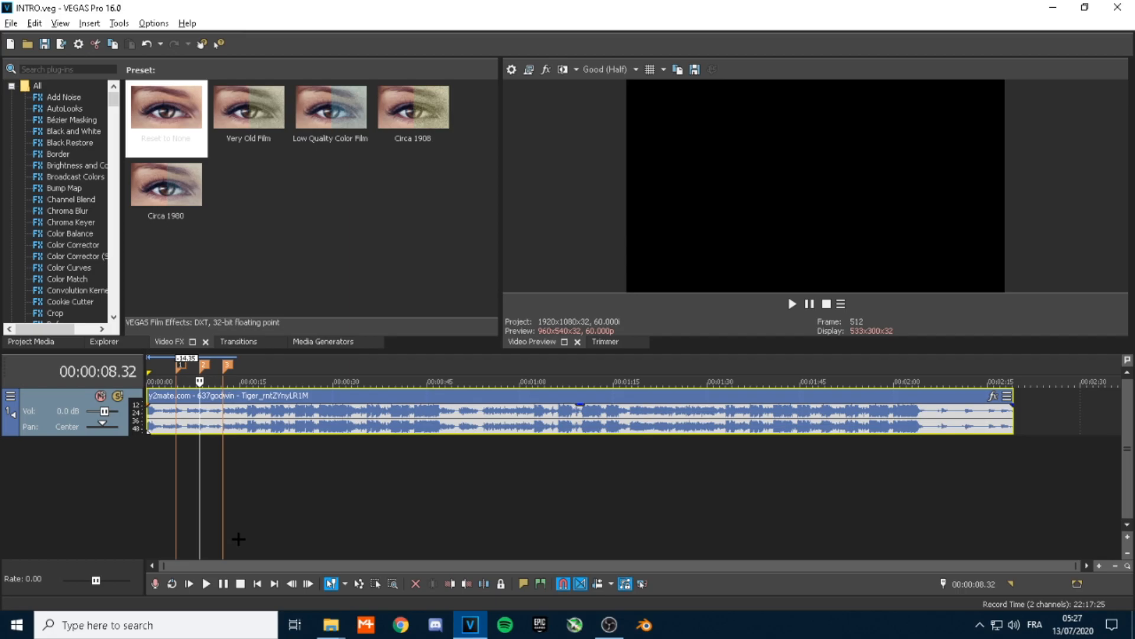
pyautogui.moveTo(331, 624)
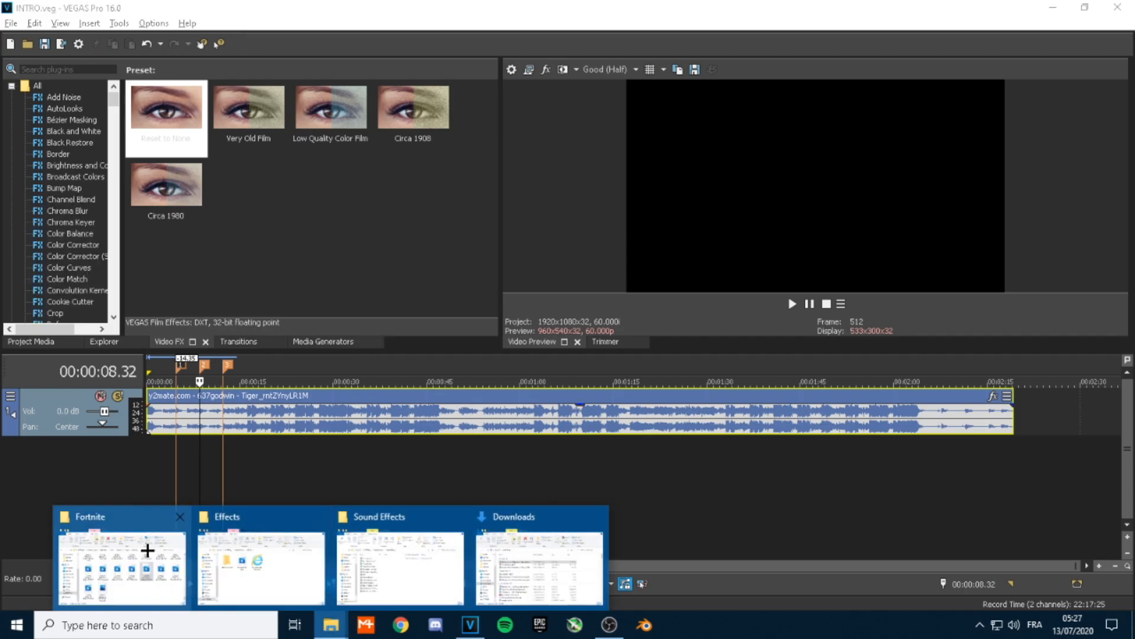
pyautogui.click(331, 625)
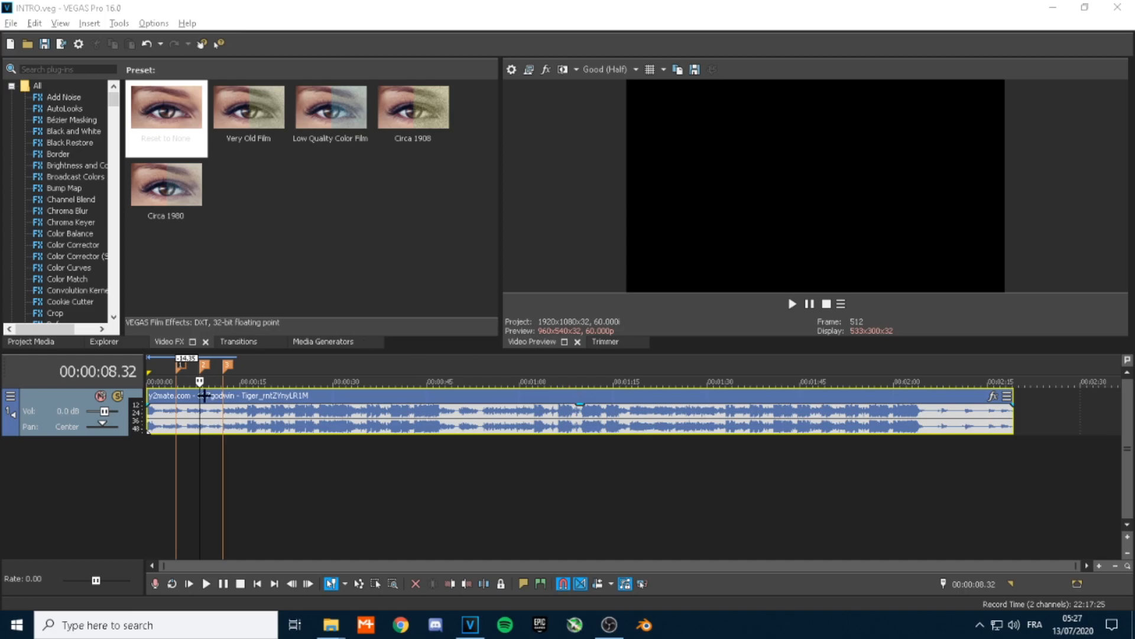
pyautogui.click(334, 624)
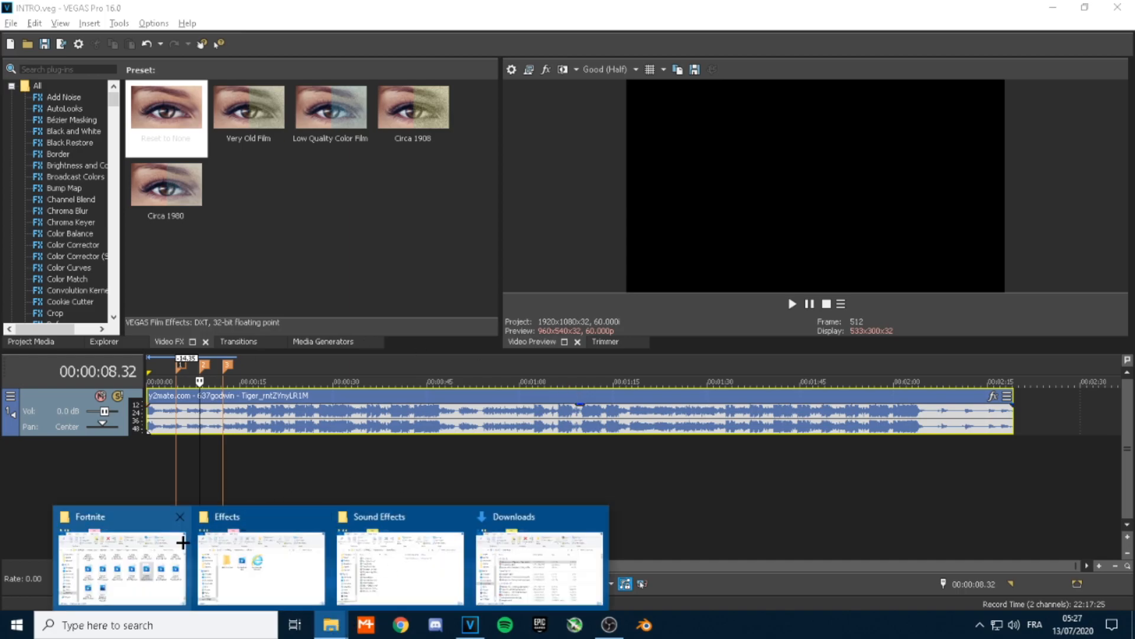
# - Switch to Chrome and open the bookmarked M1K3Editz Fortnite Battle Royale cinematic pack folder in Google Drive
pyautogui.click(402, 624)
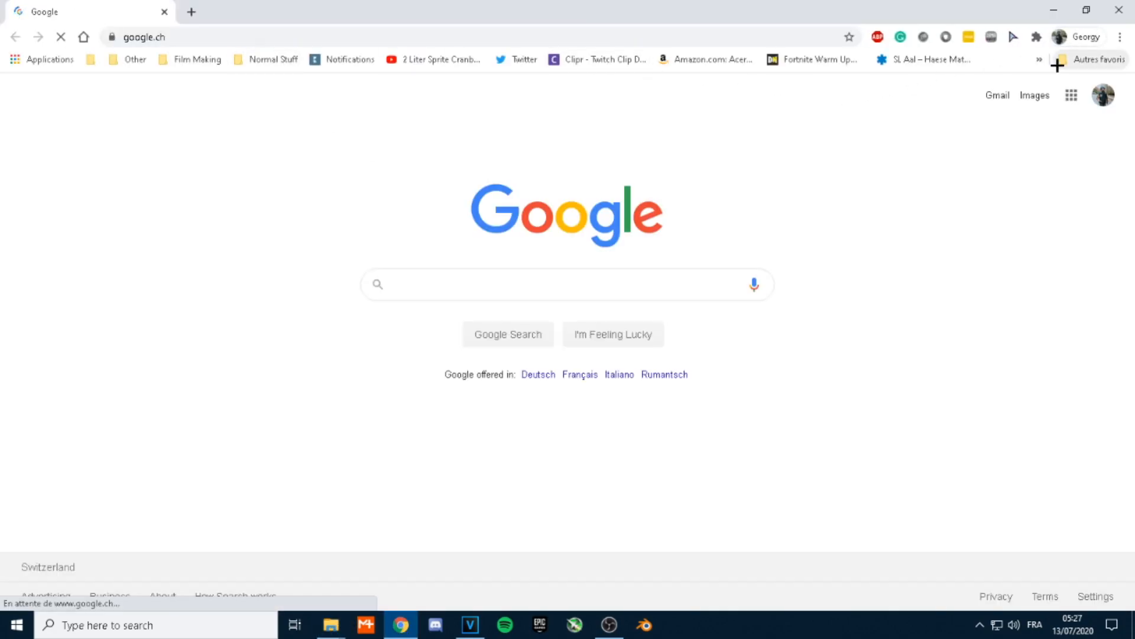
pyautogui.click(1039, 59)
pyautogui.moveTo(266, 60)
pyautogui.scroll(-4, 289, 354)
pyautogui.click(295, 567)
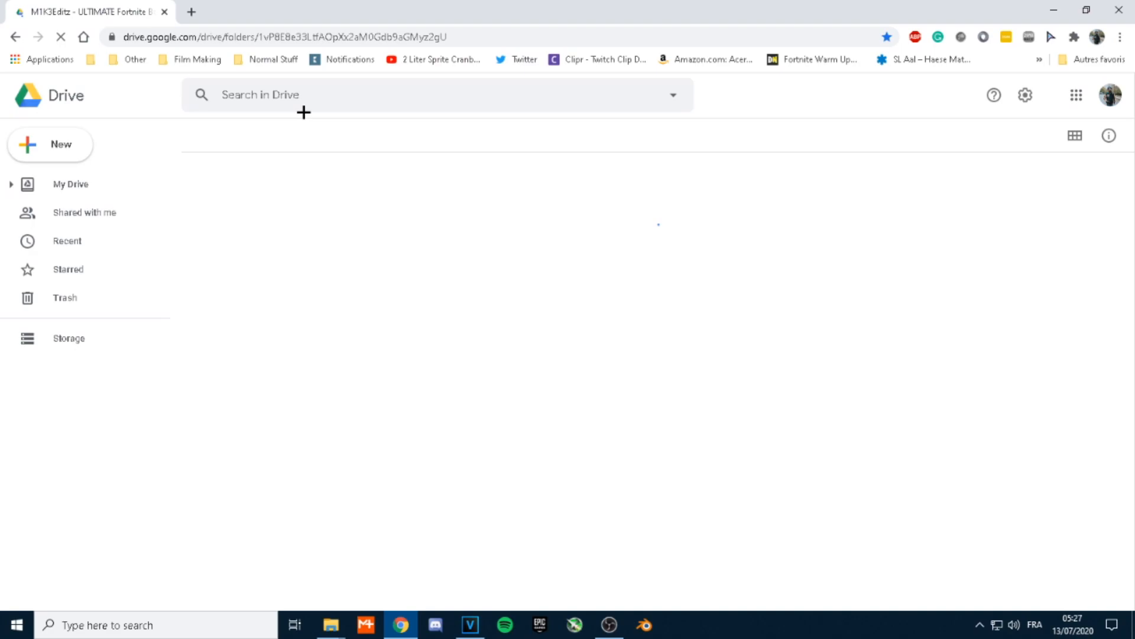
# - Open the Pack XIII (Chapter 2 - Season 3) folder and download the Misty Meadows, The Authority and Weeping Woods Wide Angle Backwards clips
pyautogui.scroll(-2, 466, 419)
pyautogui.scroll(2, 464, 413)
pyautogui.scroll(-2, 456, 402)
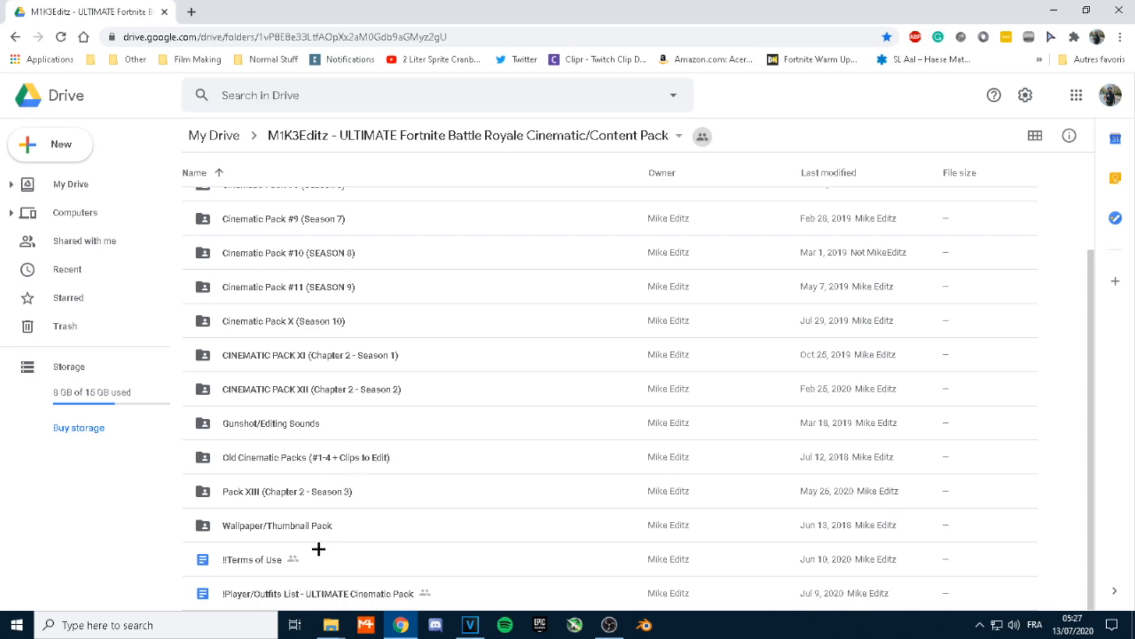
pyautogui.doubleClick(295, 486)
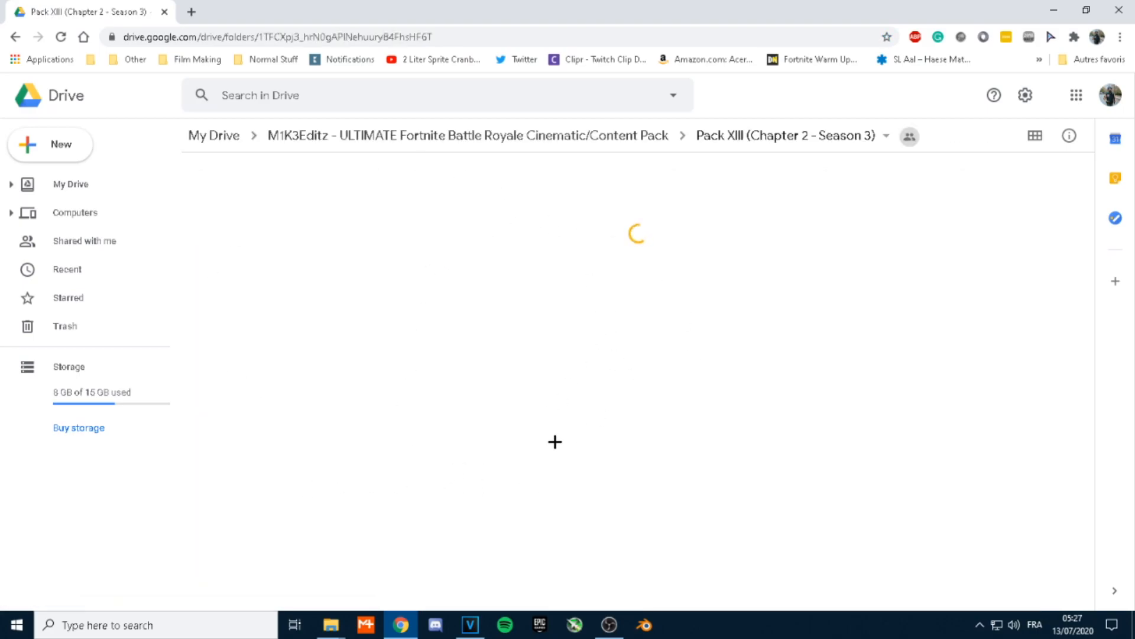
pyautogui.scroll(-20, 360, 459)
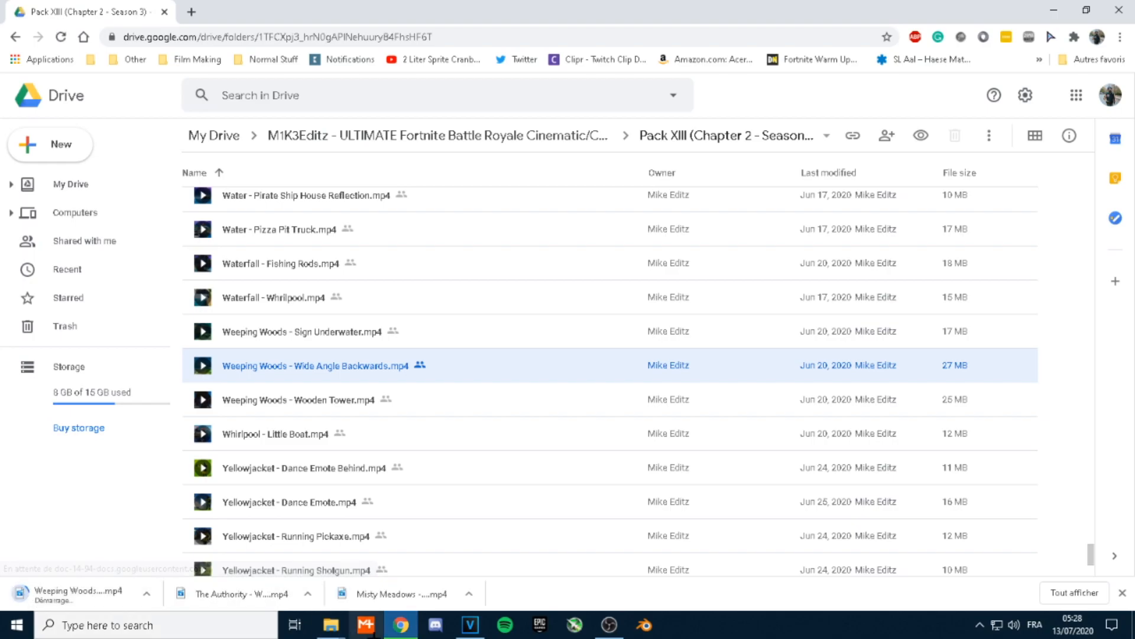
# - Switch back to VEGAS Pro and import the three Wide Angle Backwards clips from the Downloads folder into the project media
pyautogui.click(470, 624)
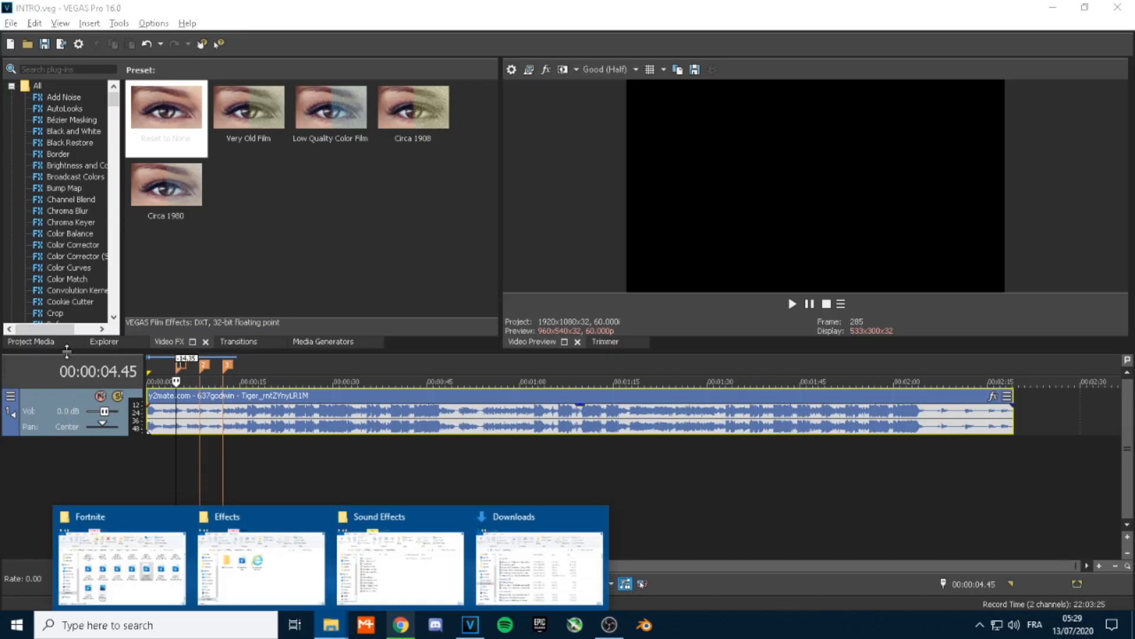
pyautogui.click(32, 342)
pyautogui.moveTo(331, 624)
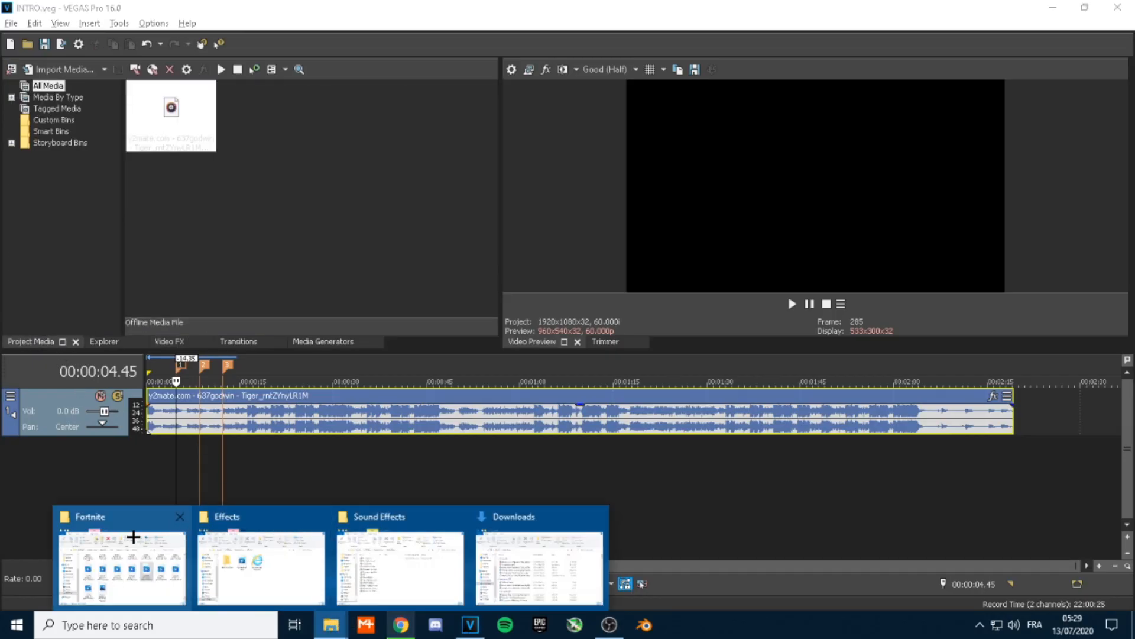
pyautogui.click(532, 556)
pyautogui.click(552, 228)
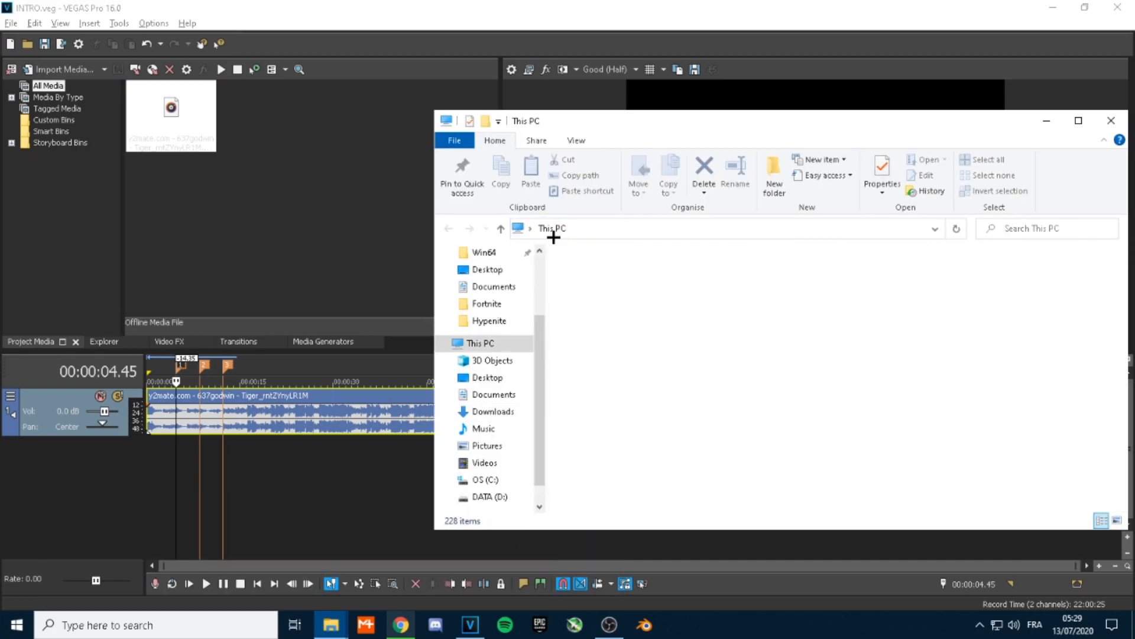
pyautogui.click(496, 412)
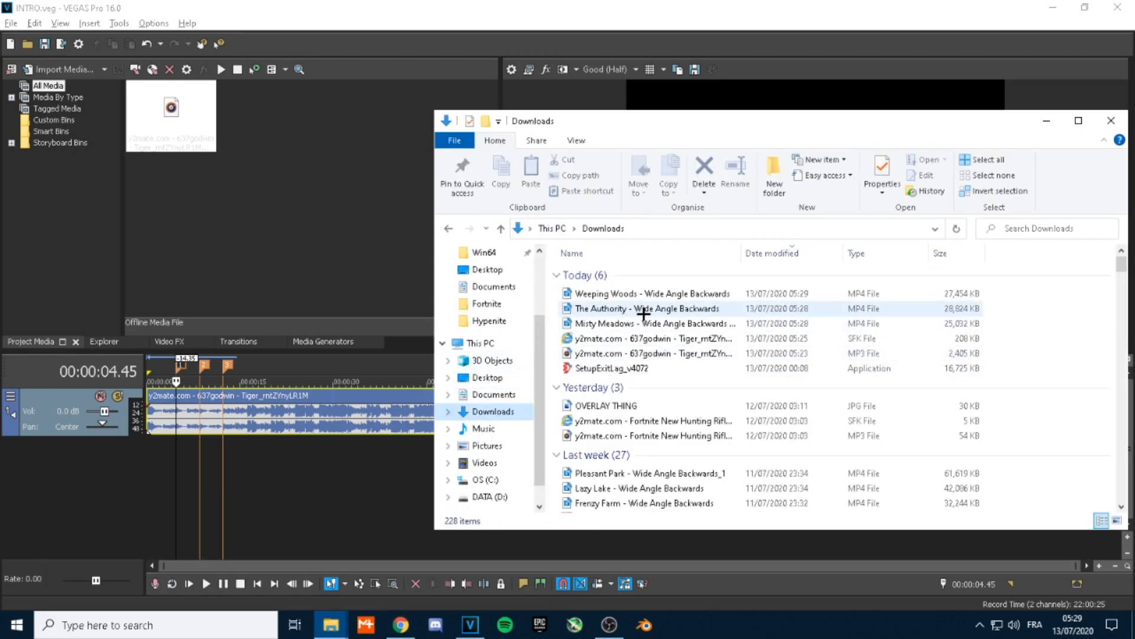
pyautogui.click(609, 323)
pyautogui.keyDown('ctrl'); pyautogui.click(608, 305); pyautogui.keyUp('ctrl')
pyautogui.keyDown('ctrl'); pyautogui.click(609, 299); pyautogui.keyUp('ctrl')
pyautogui.moveTo(609, 301); pyautogui.dragTo(278, 228)
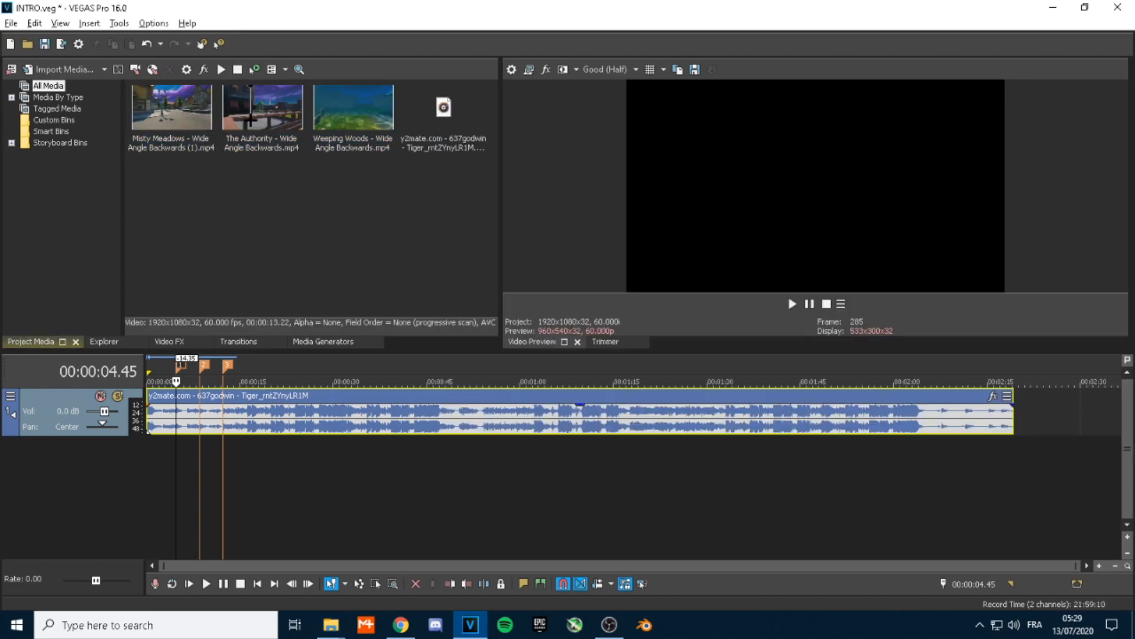
# - Place the Misty Meadows clip at the start of a new video track above the song and save the project
pyautogui.moveTo(167, 122); pyautogui.dragTo(211, 175)
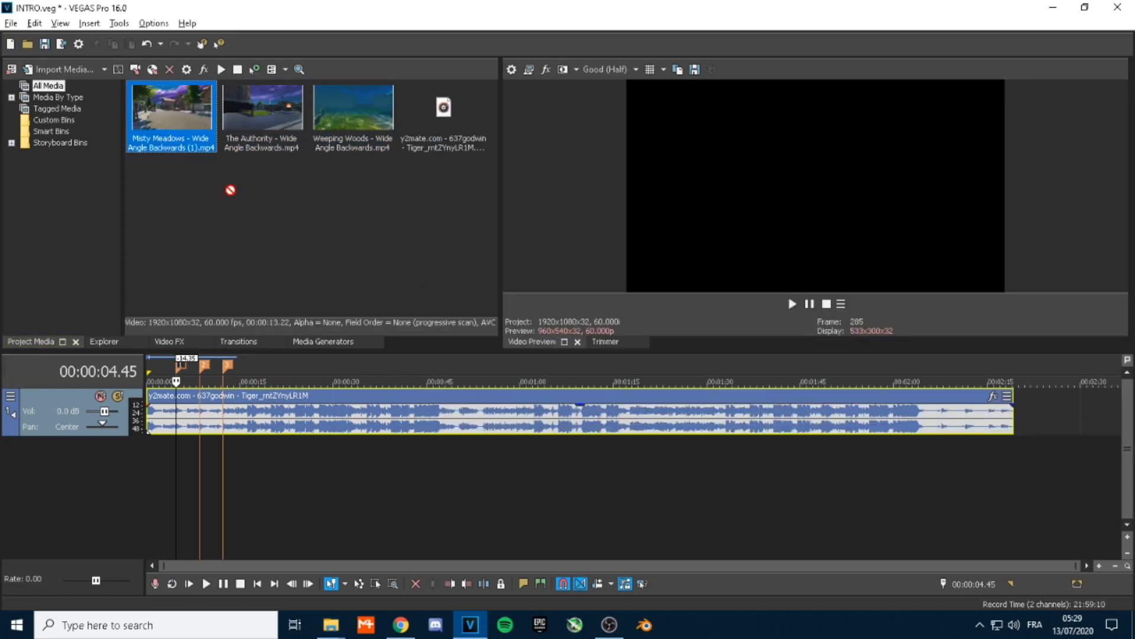
pyautogui.moveTo(212, 338); pyautogui.dragTo(177, 393)
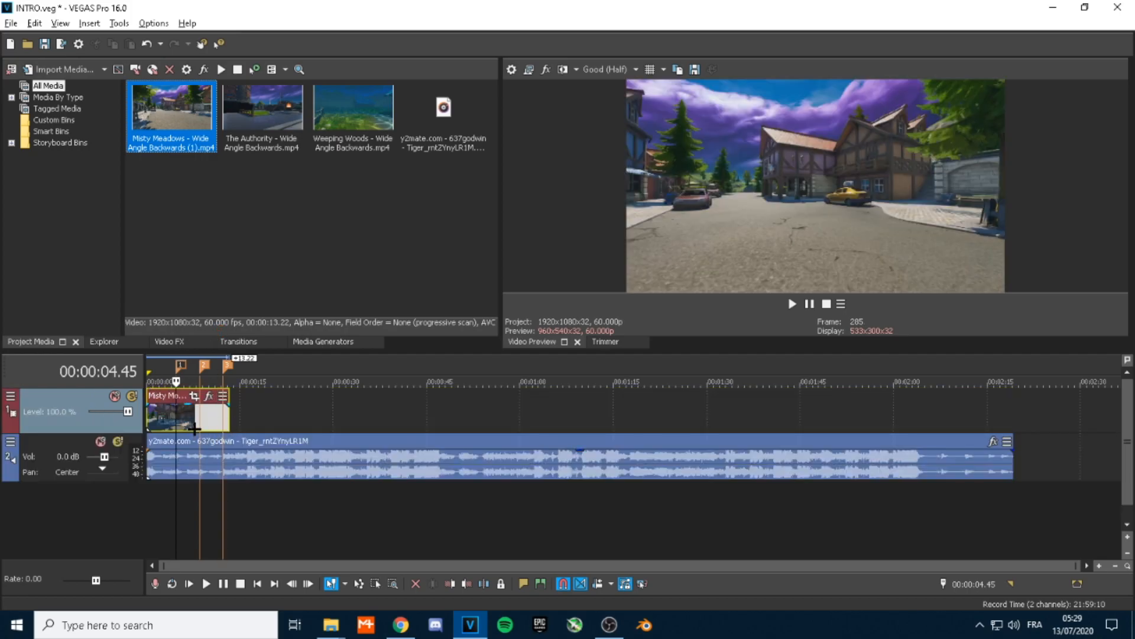
pyautogui.click(150, 369)
pyautogui.scroll(4, 155, 376)
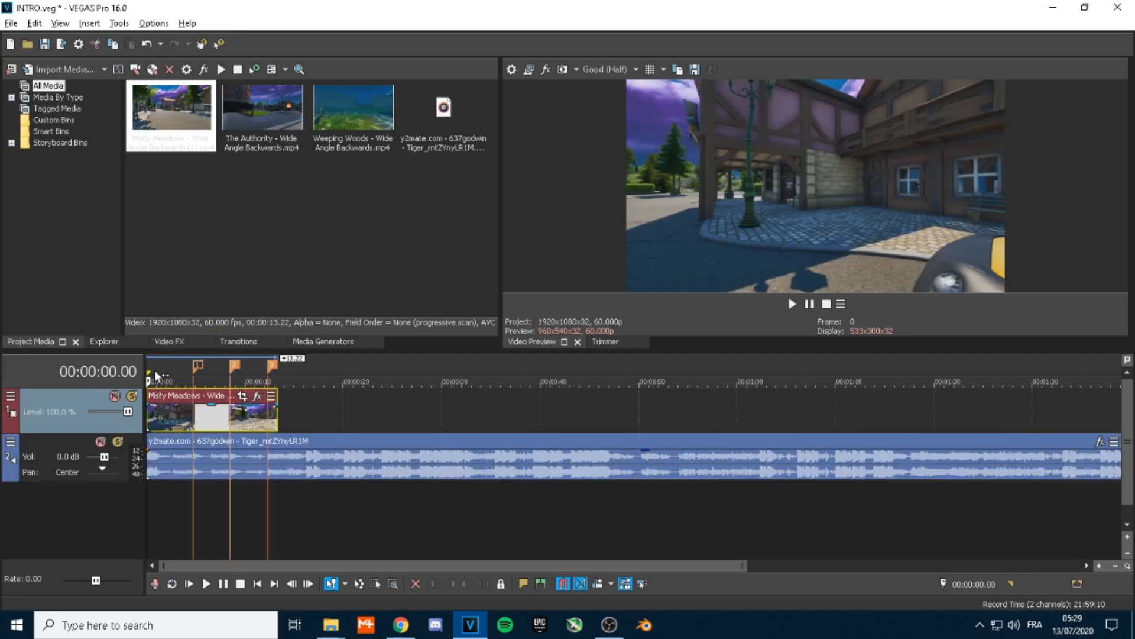
pyautogui.hotkey('ctrl', 's')
# - Play the timeline briefly from the start and select the time range from the beginning to the first marker
pyautogui.press('space')
pyautogui.press('space')
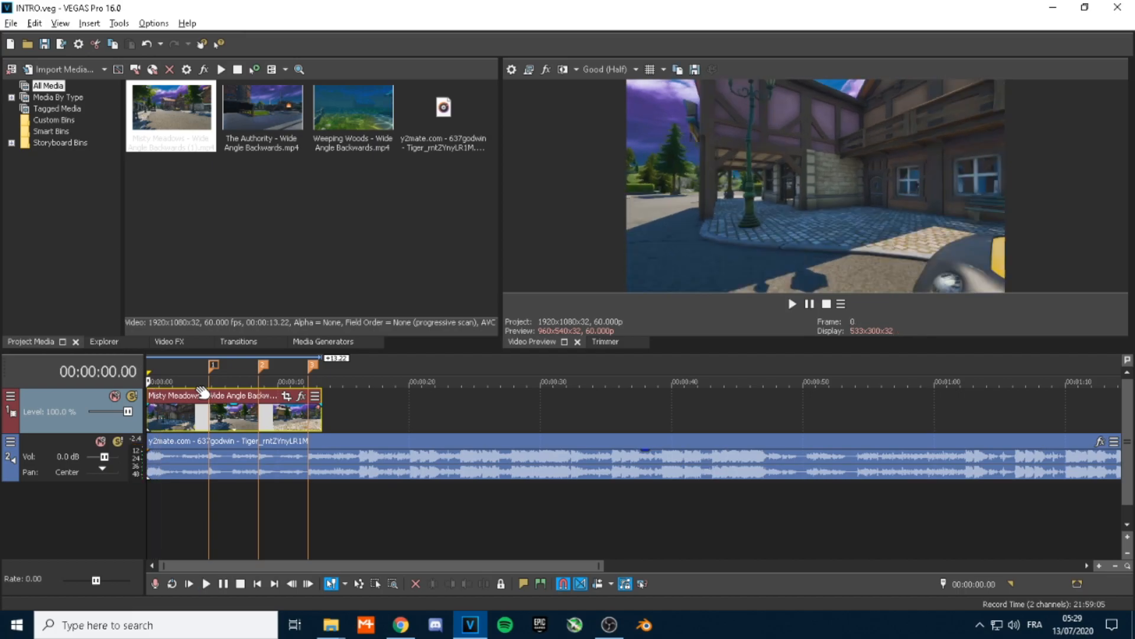
pyautogui.doubleClick(162, 372)
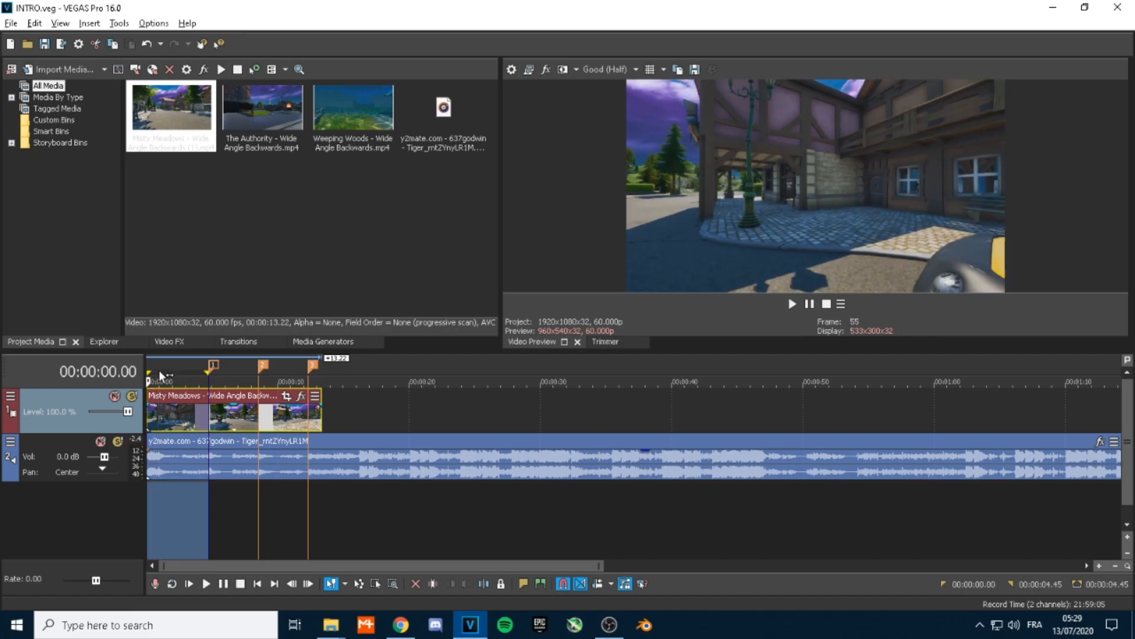
# - Add a fade-in of just over one second to the start of the Misty Meadows clip, preview it and save the project
pyautogui.press('space')
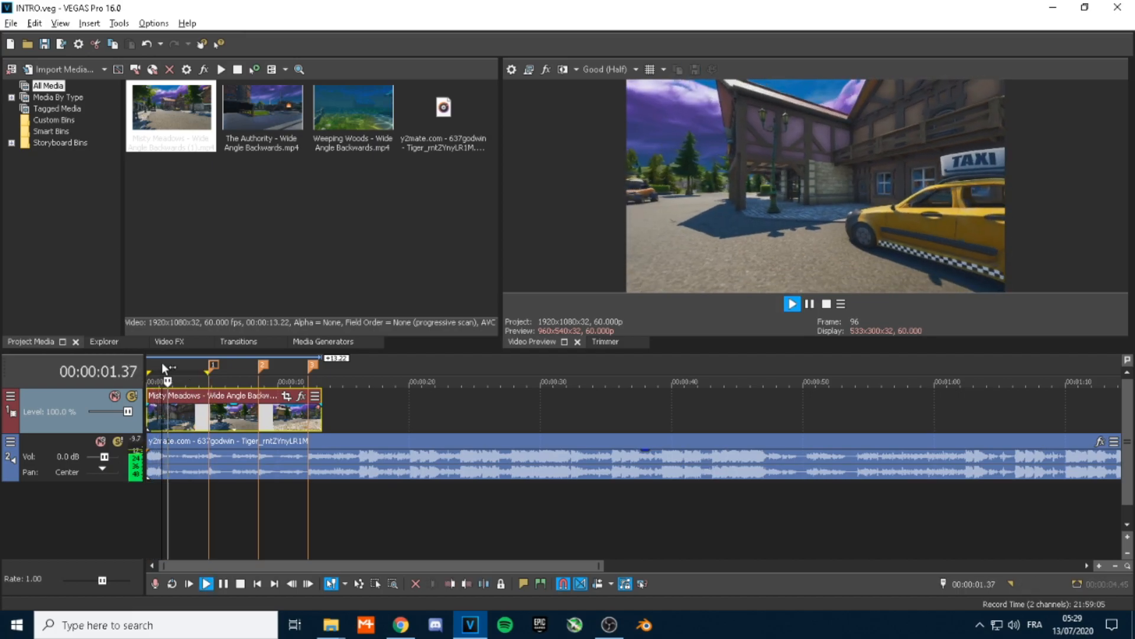
pyautogui.click(161, 362)
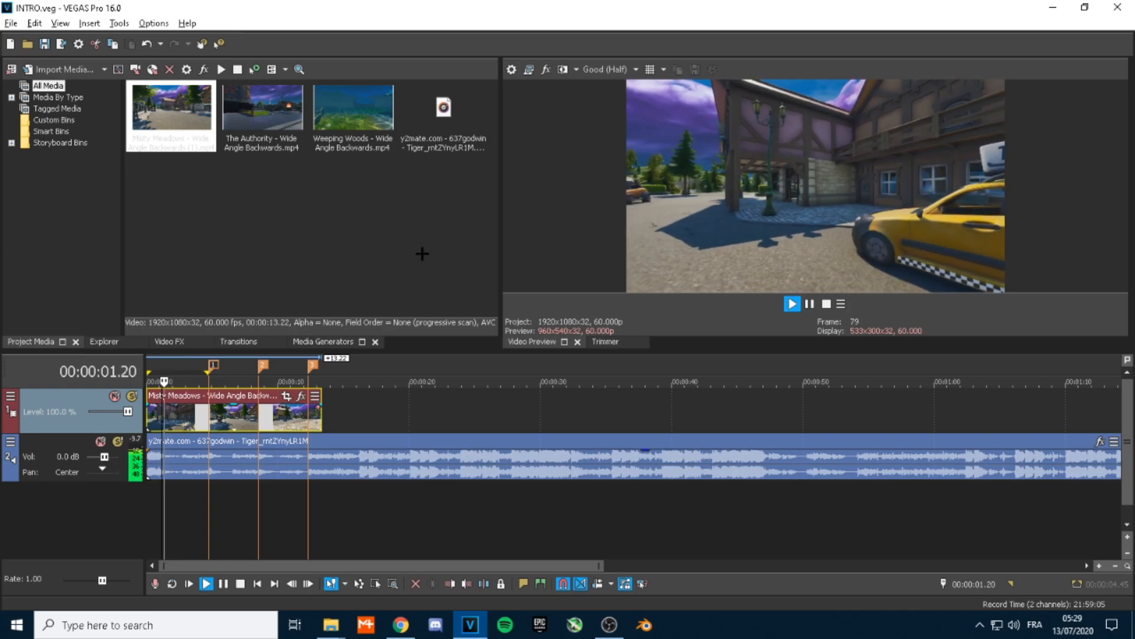
pyautogui.press('space')
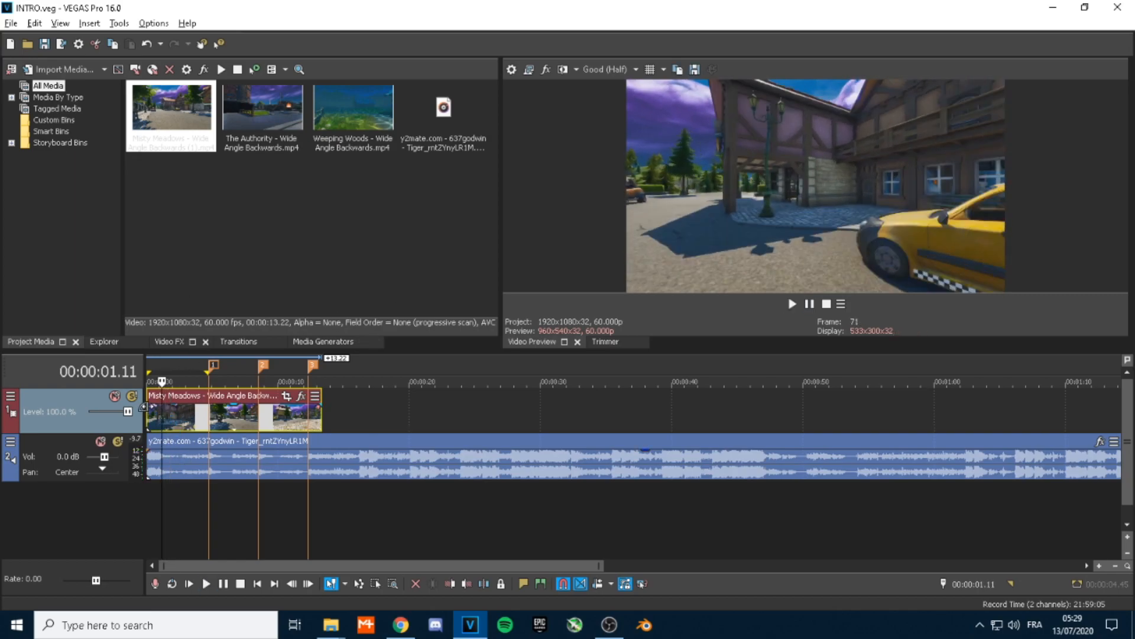
pyautogui.moveTo(145, 405); pyautogui.dragTo(161, 404)
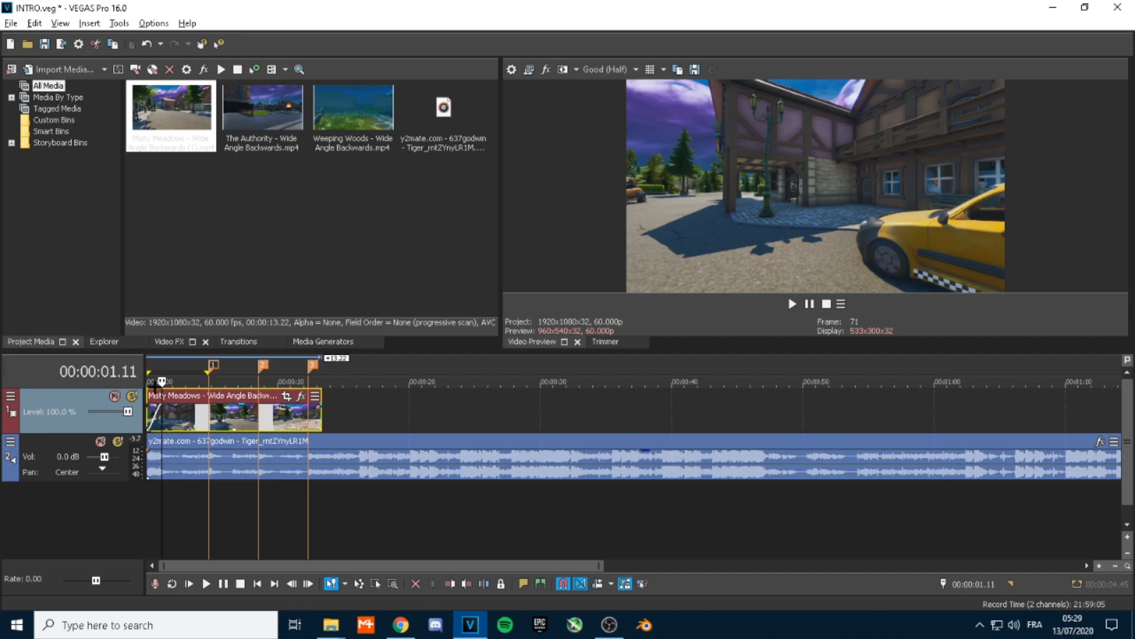
pyautogui.press('space')
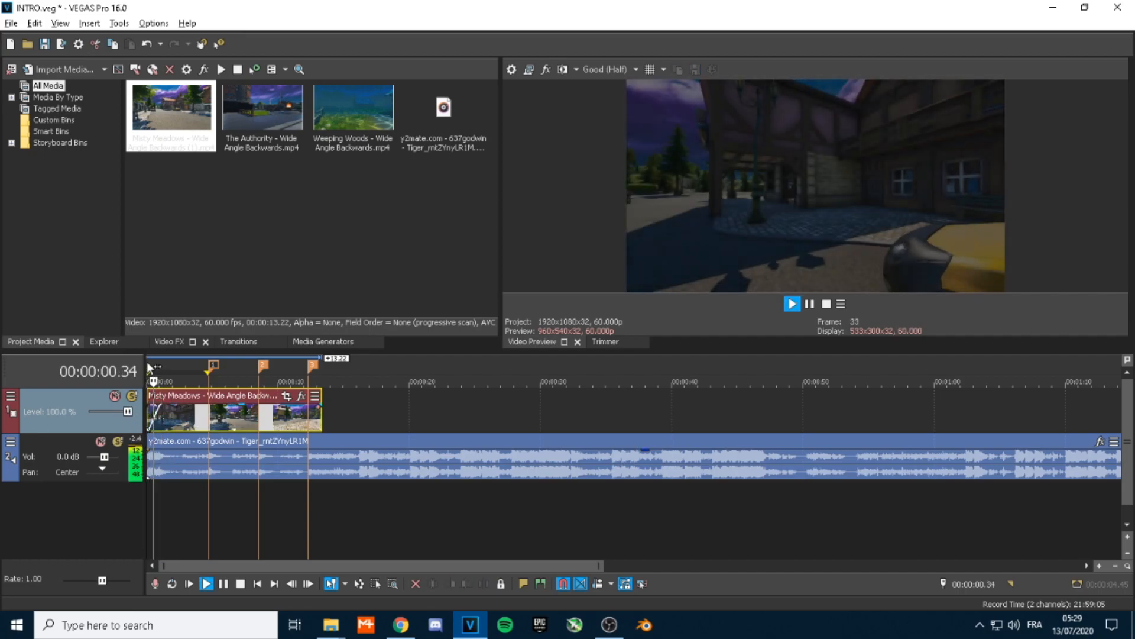
pyautogui.hotkey('ctrl', 's')
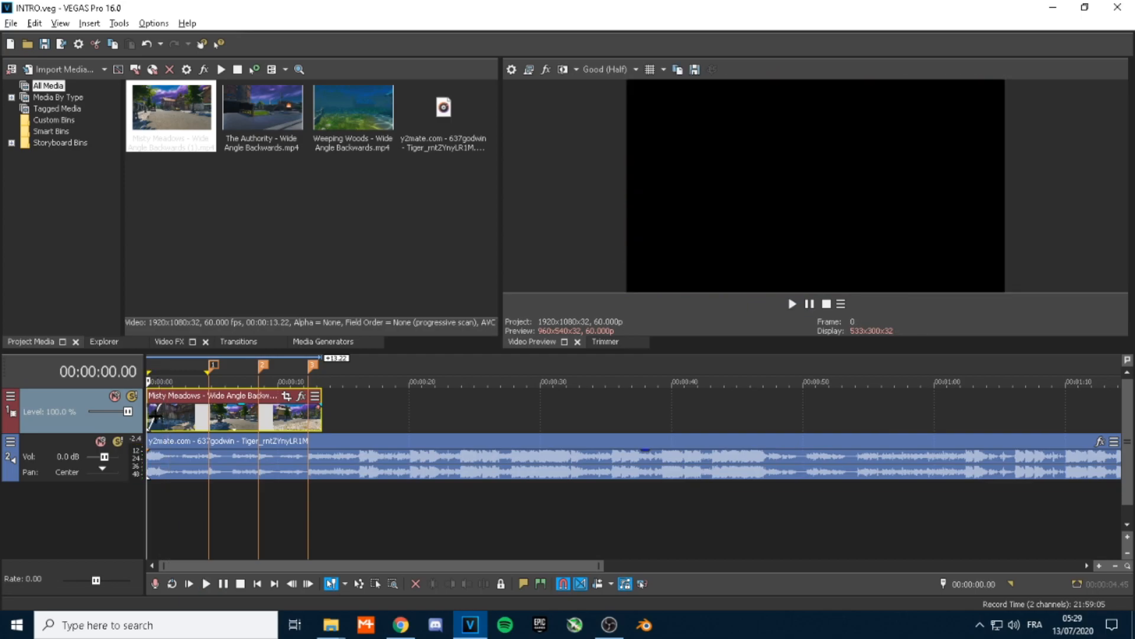
# - Split the Misty Meadows clip, delete its opening portion and move the remaining piece earlier on the track
pyautogui.moveTo(181, 416); pyautogui.dragTo(228, 412)
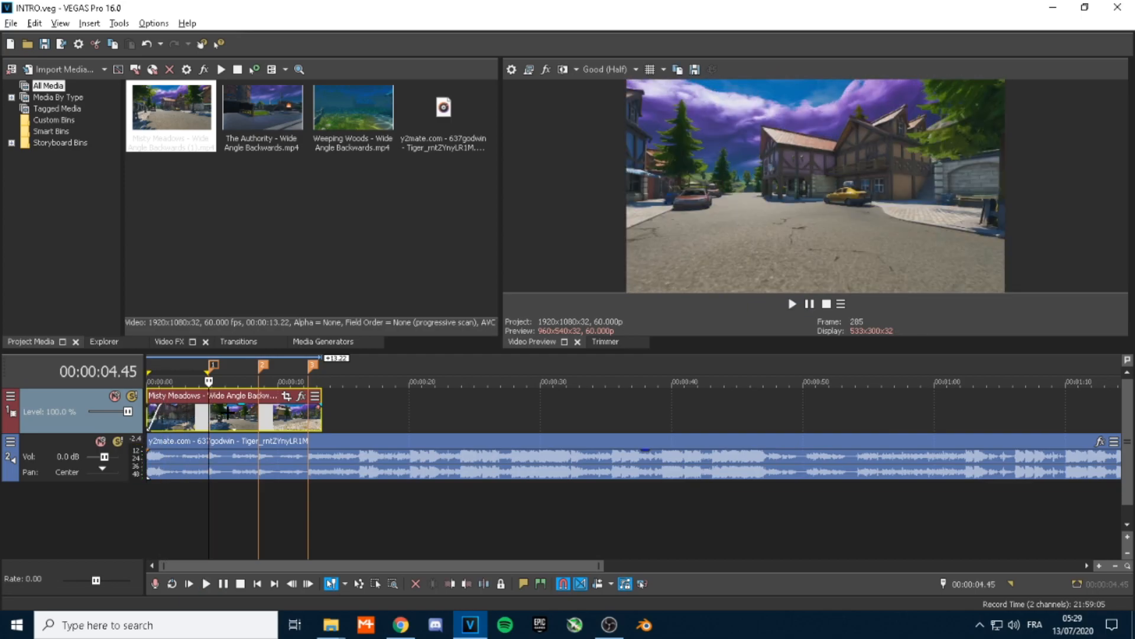
pyautogui.click(201, 413)
pyautogui.press('s')
pyautogui.click(191, 418)
pyautogui.press('Delete')
pyautogui.moveTo(239, 421); pyautogui.dragTo(202, 421)
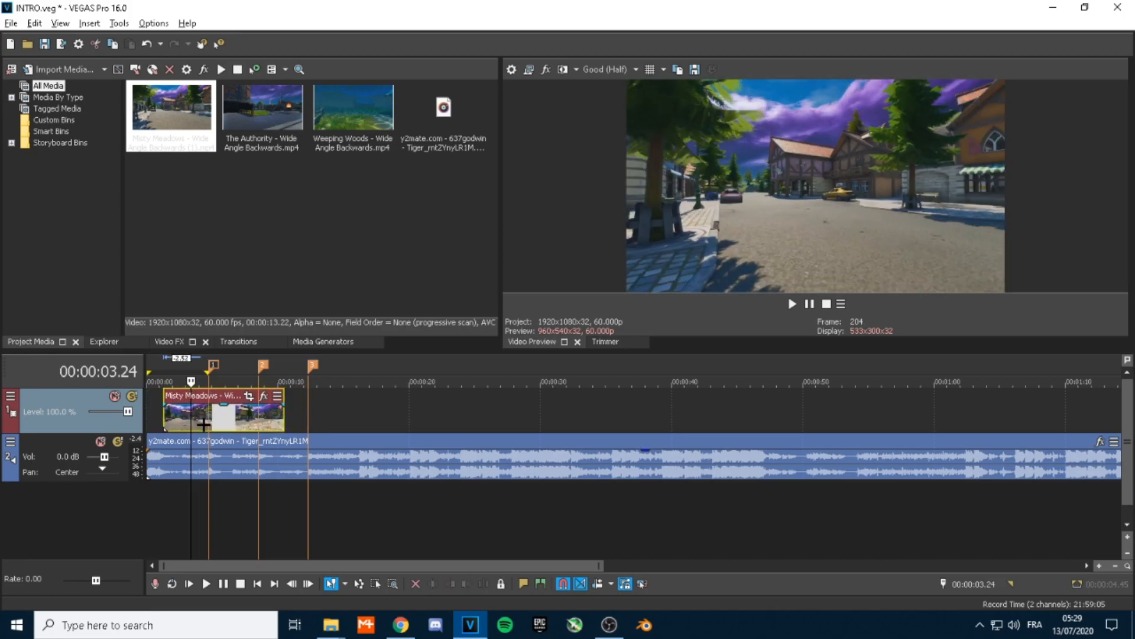
# - Extend the Misty Meadows clip back to the timeline start and add a fade-in ending at about 00:00:01.01
pyautogui.click(162, 370)
pyautogui.press('space')
pyautogui.press('space')
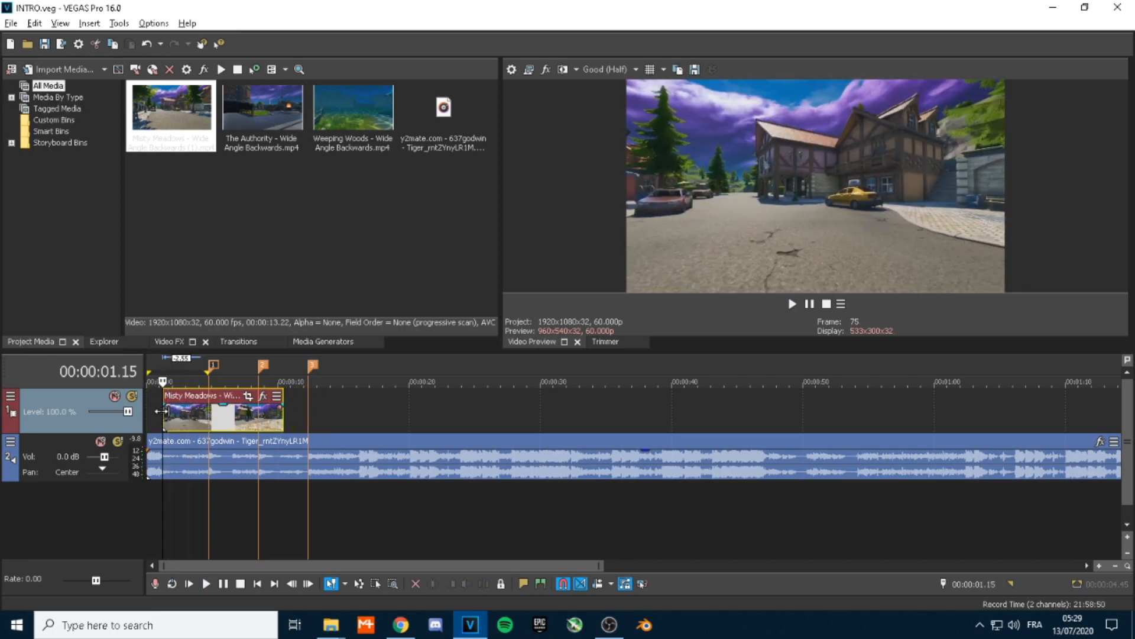
pyautogui.moveTo(163, 410)
pyautogui.mouseDown()
pyautogui.moveTo(148, 410)
pyautogui.moveTo(160, 408)
pyautogui.mouseUp()
pyautogui.press('Home')
pyautogui.click(160, 419)
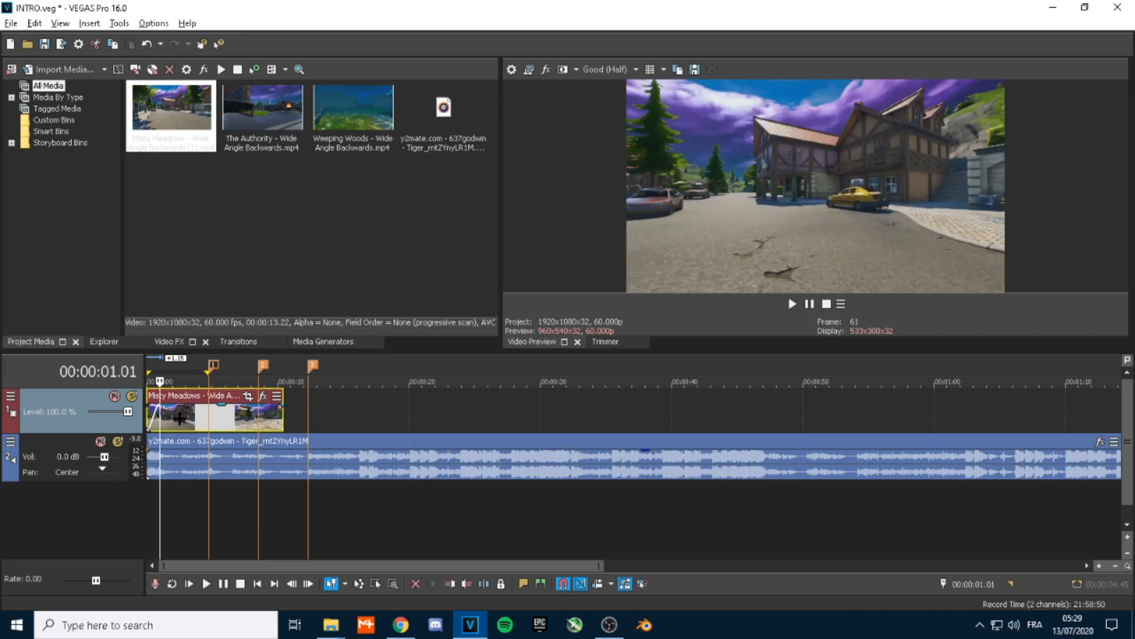
# - Insert a velocity envelope on the Misty Meadows clip and set its starting velocity to 500%
pyautogui.rightClick(179, 419)
pyautogui.moveTo(229, 462)
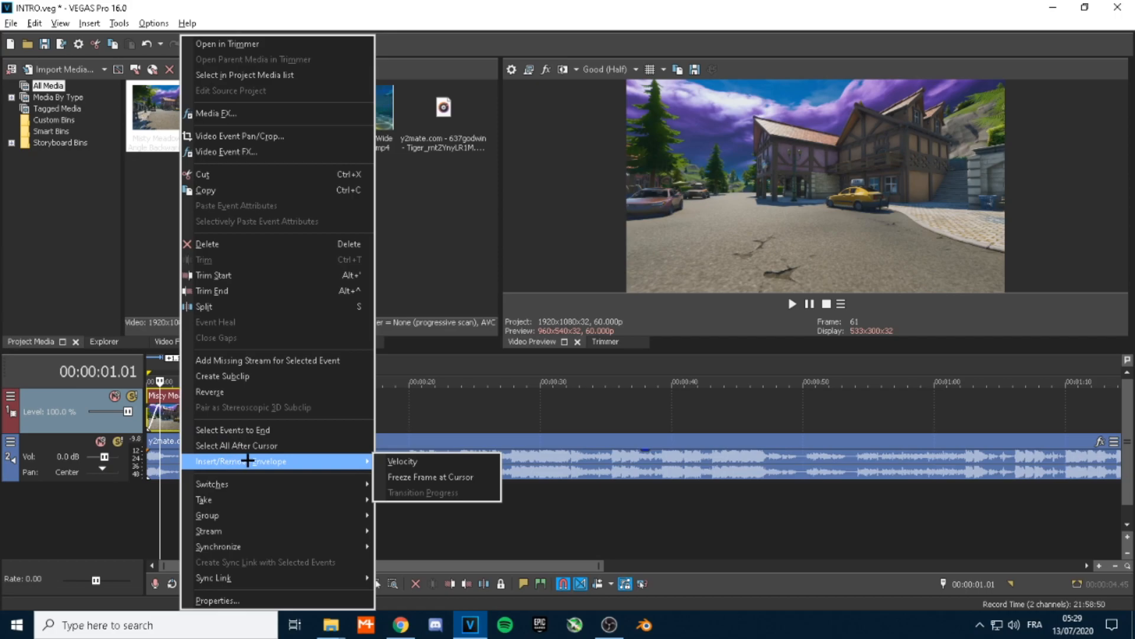
pyautogui.click(391, 461)
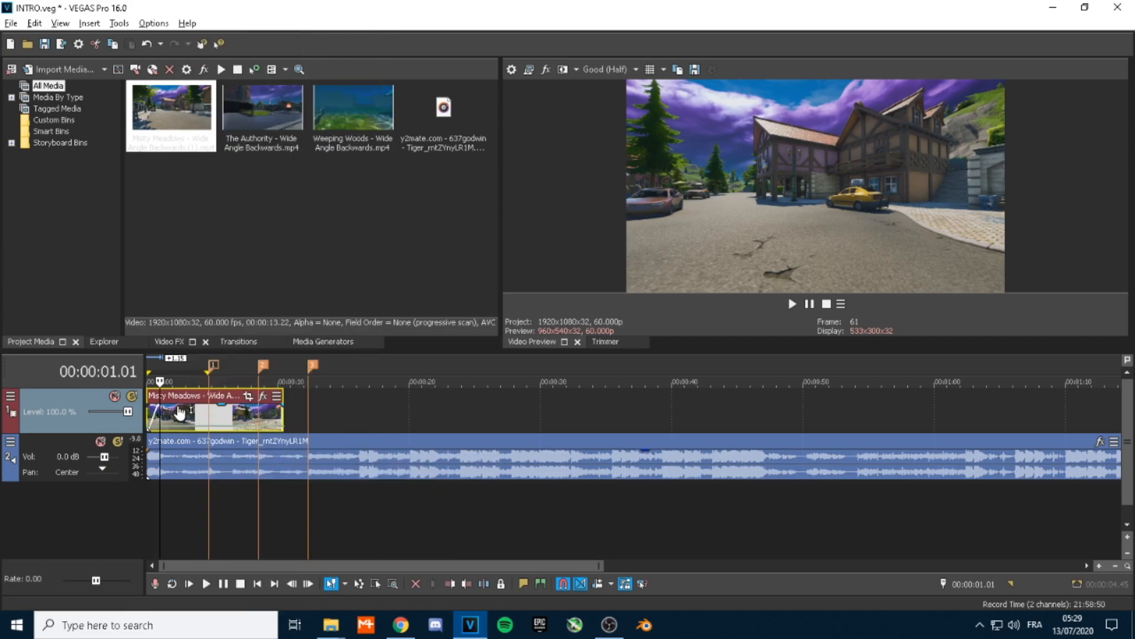
pyautogui.scroll(5, 181, 412)
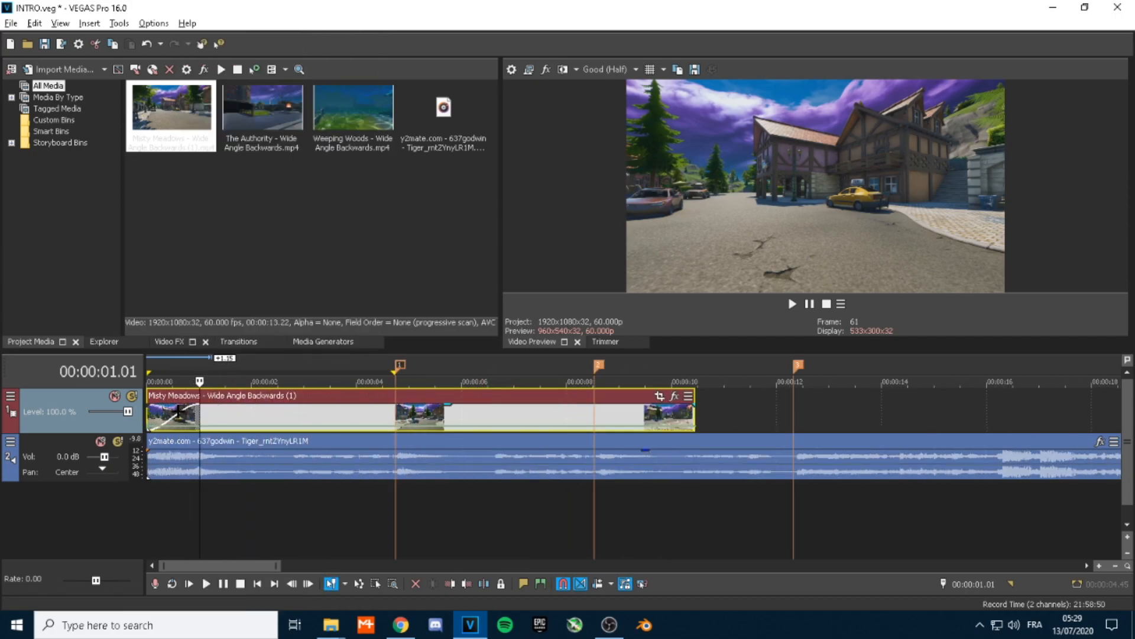
pyautogui.rightClick(149, 430)
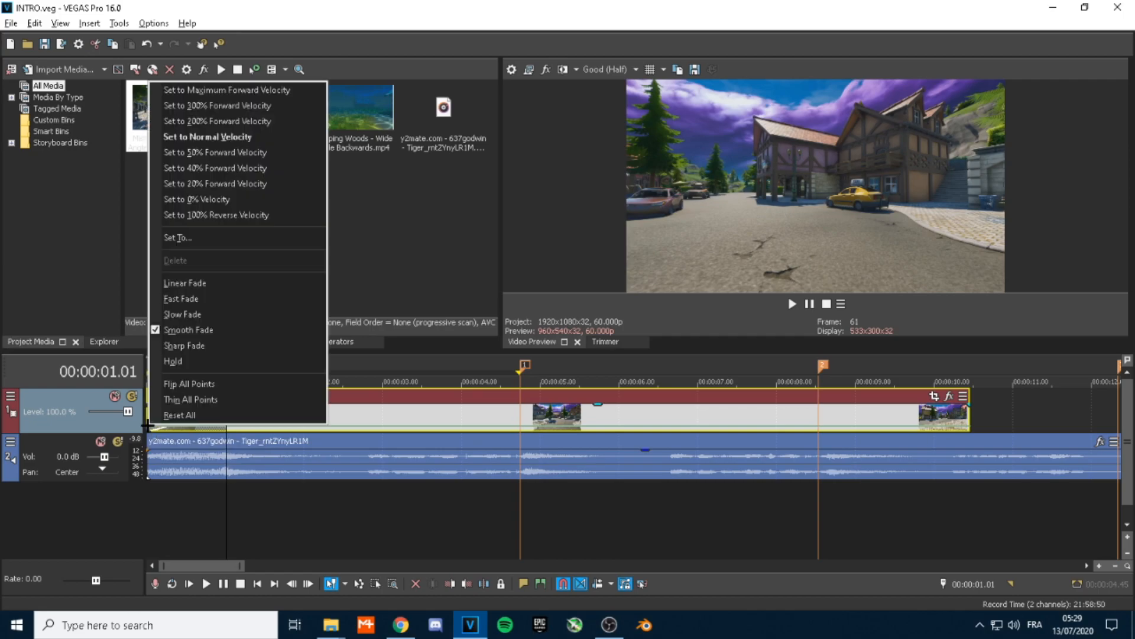
pyautogui.click(183, 236)
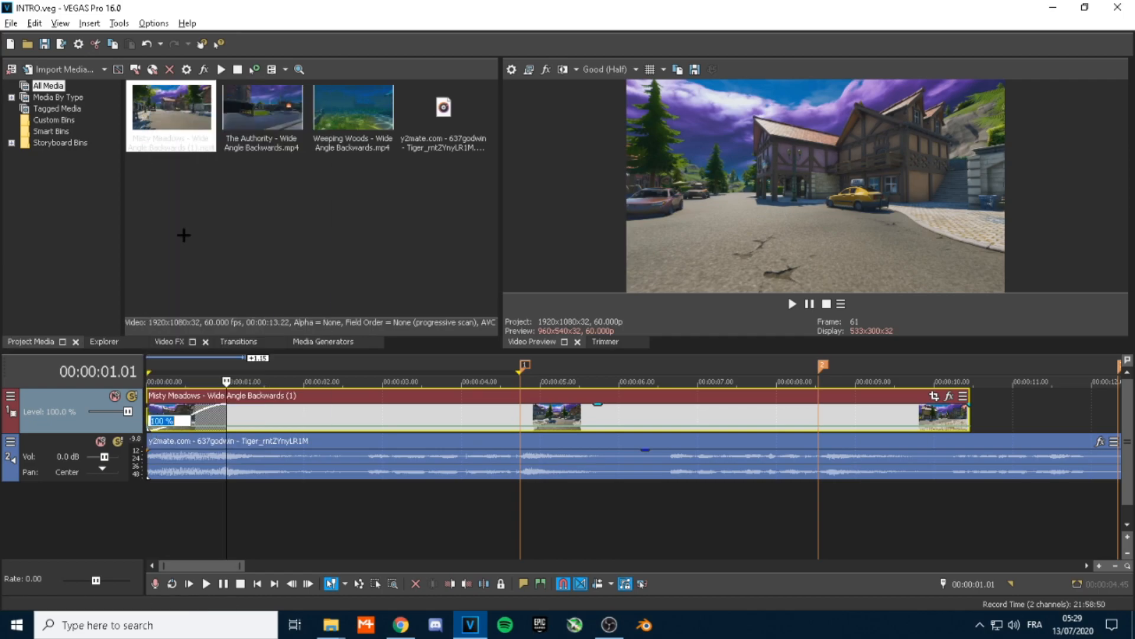
pyautogui.write('500')
pyautogui.press('Return')
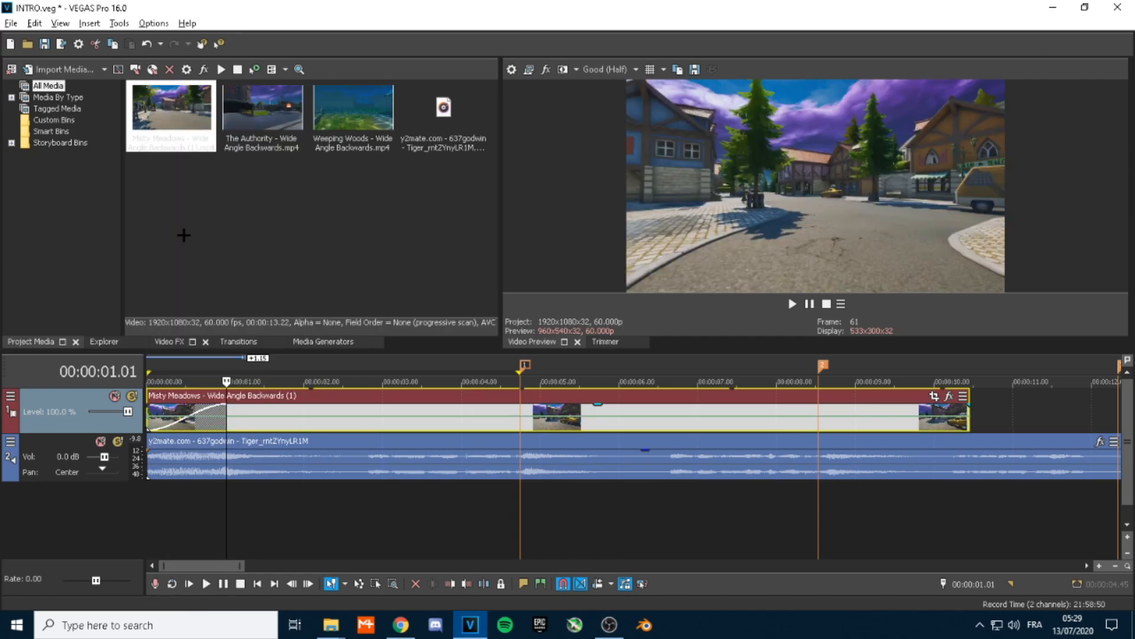
# - Add a velocity point where the Misty Meadows clip's fade-in ends and set it to normal velocity
pyautogui.rightClick(227, 422)
pyautogui.click(239, 424)
pyautogui.rightClick(223, 422)
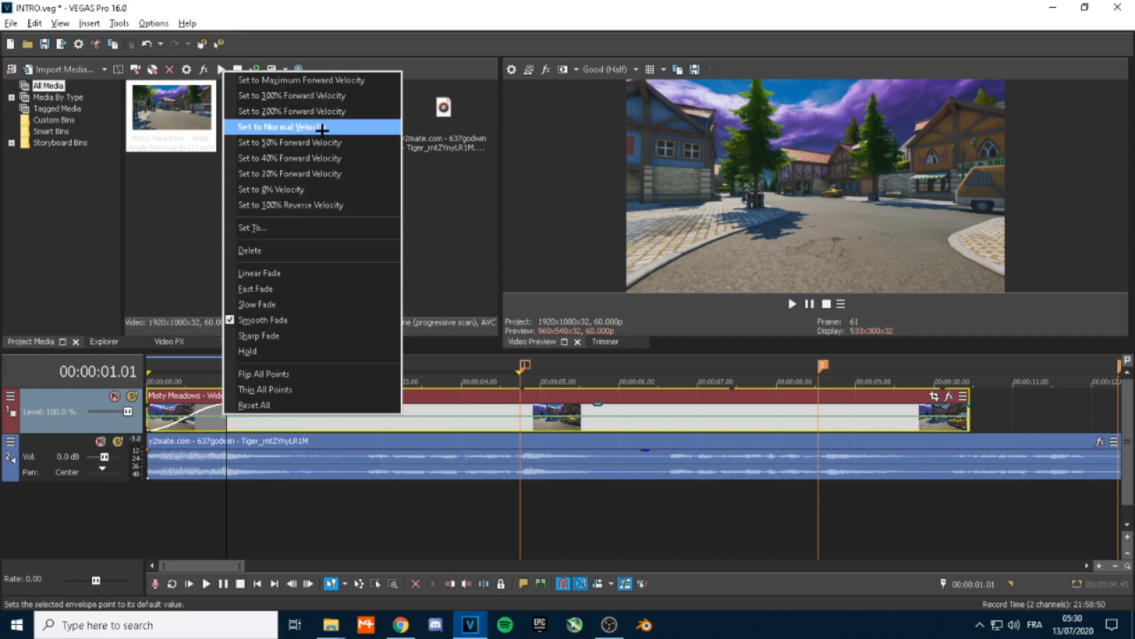
pyautogui.click(261, 123)
# - Play the timeline from the start to check the Misty Meadows clip's opening speed ramp
pyautogui.click(151, 382)
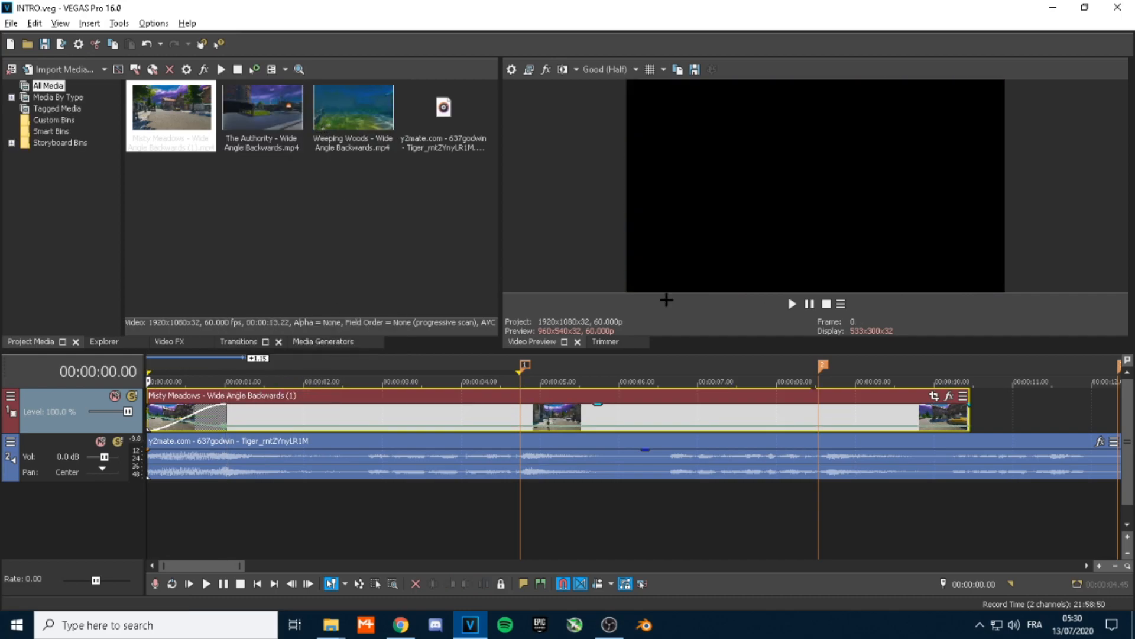
pyautogui.press('space')
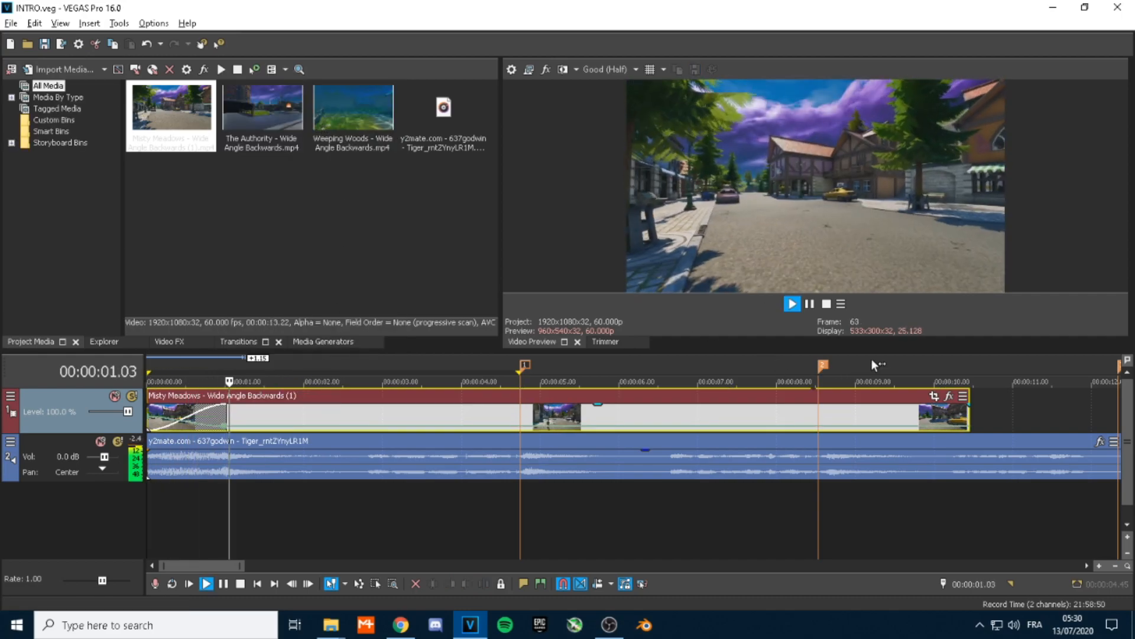
pyautogui.press('space')
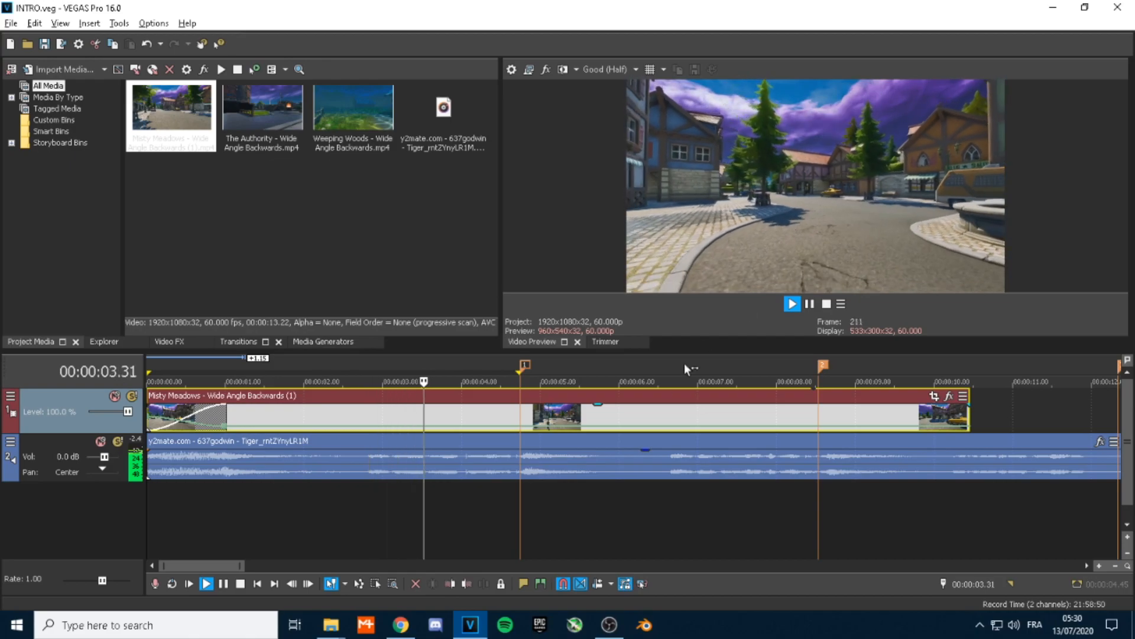
# - Split the Misty Meadows clip at the first marker, delete the part after it and save the project
pyautogui.press('space')
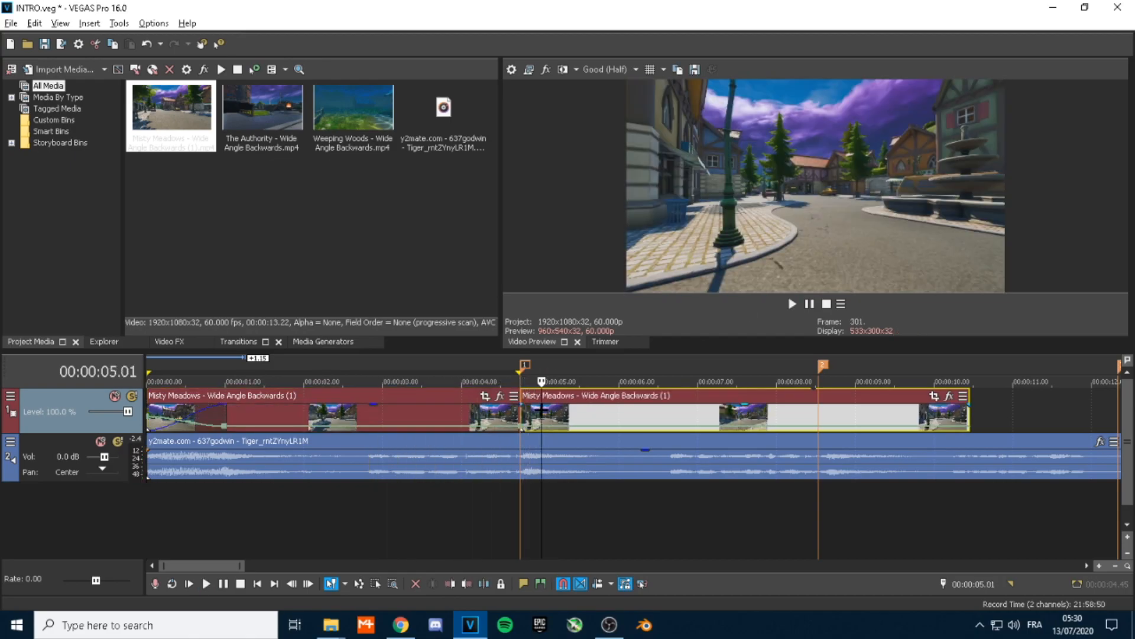
pyautogui.press('Delete')
pyautogui.hotkey('ctrl', 's')
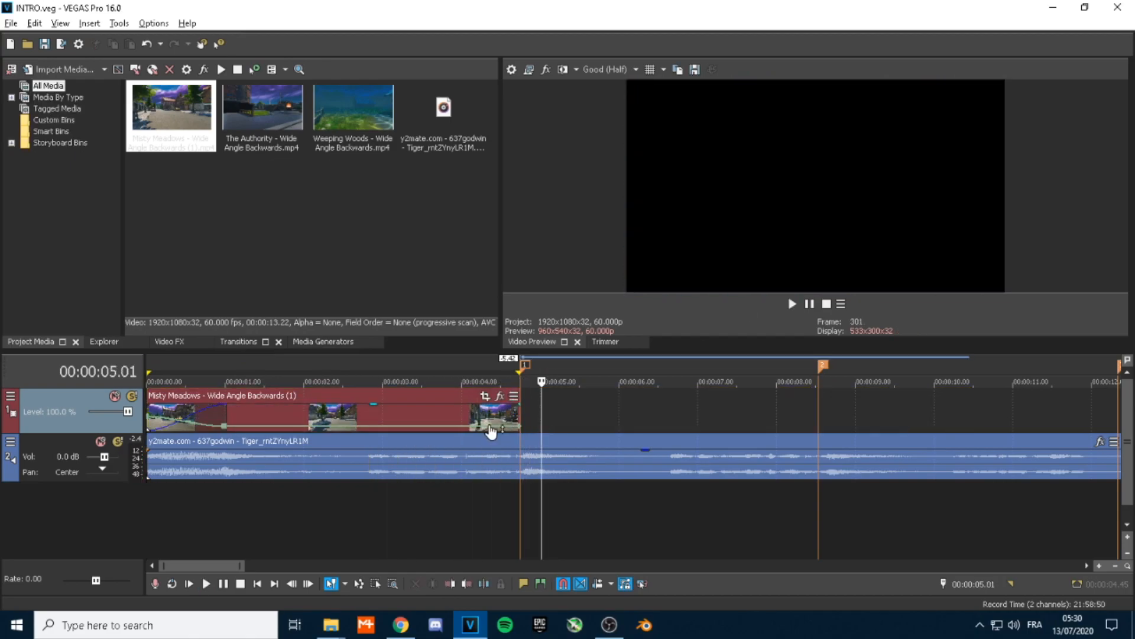
# - Add a velocity point near the end of the Misty Meadows clip and set a custom velocity for its final point
pyautogui.rightClick(486, 425)
pyautogui.click(505, 434)
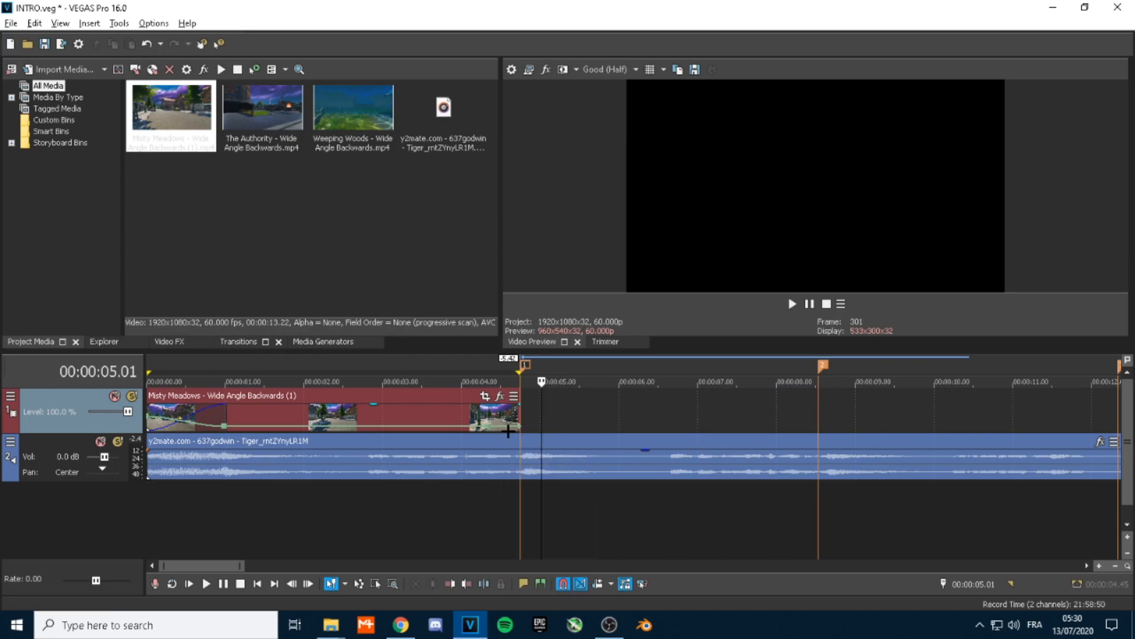
pyautogui.rightClick(521, 435)
pyautogui.click(581, 239)
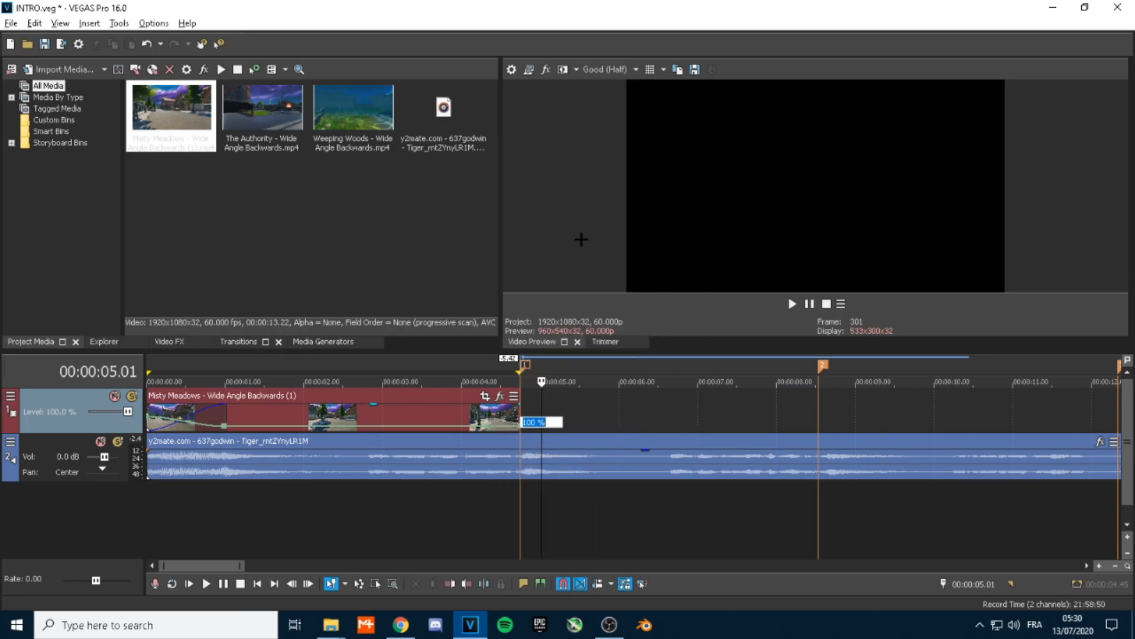
pyautogui.write('5')
pyautogui.press('Return')
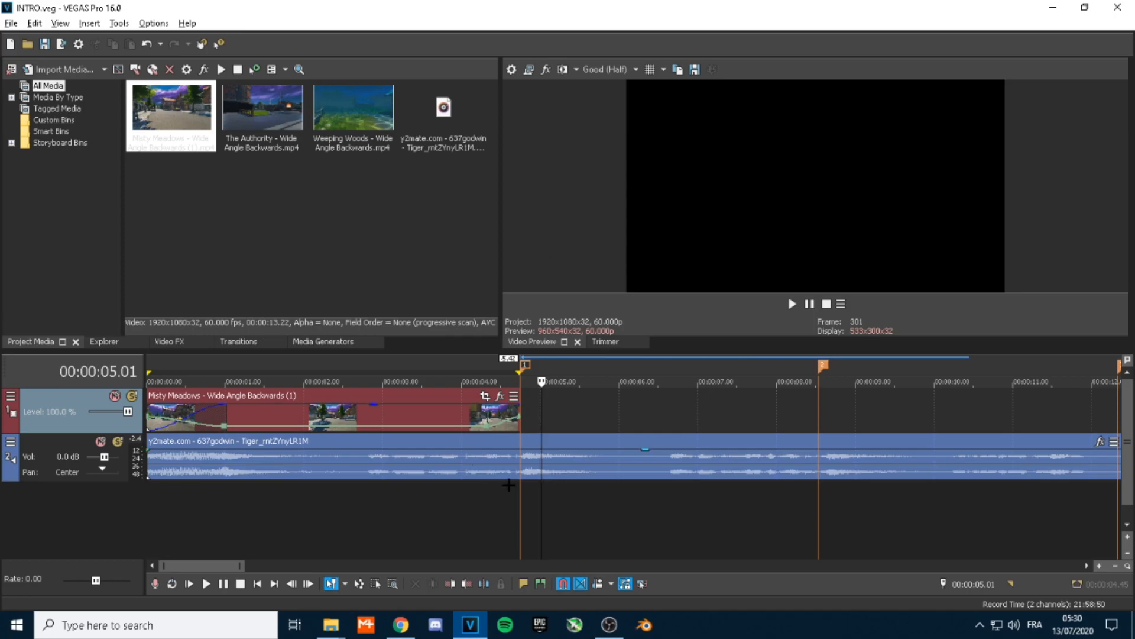
# - Play the last moments of the Misty Meadows clip to check its ending speed change
pyautogui.click(475, 360)
pyautogui.press('space')
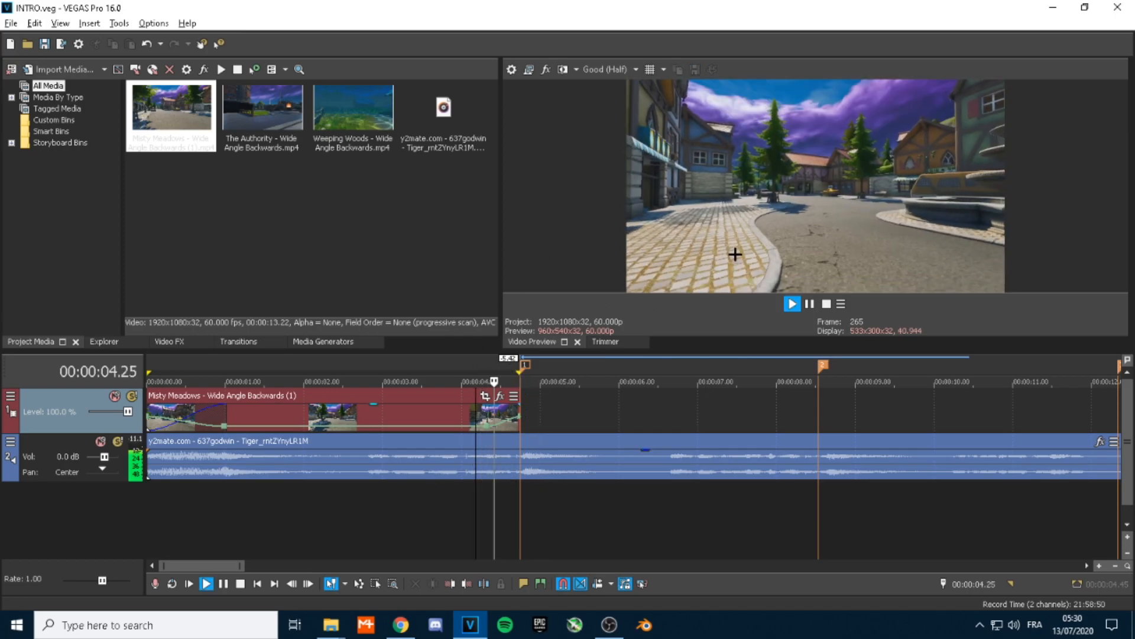
pyautogui.press('space')
pyautogui.press('space')
pyautogui.press('space')
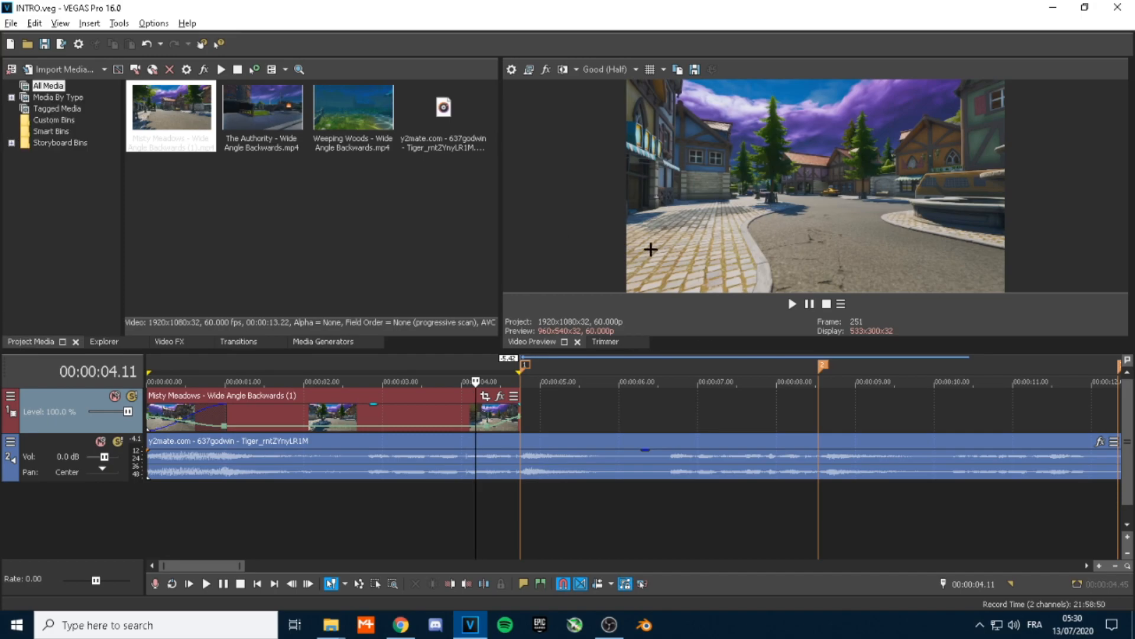
# - Place The Authority clip on the video track at the first marker, directly after the Misty Meadows clip
pyautogui.click(241, 114)
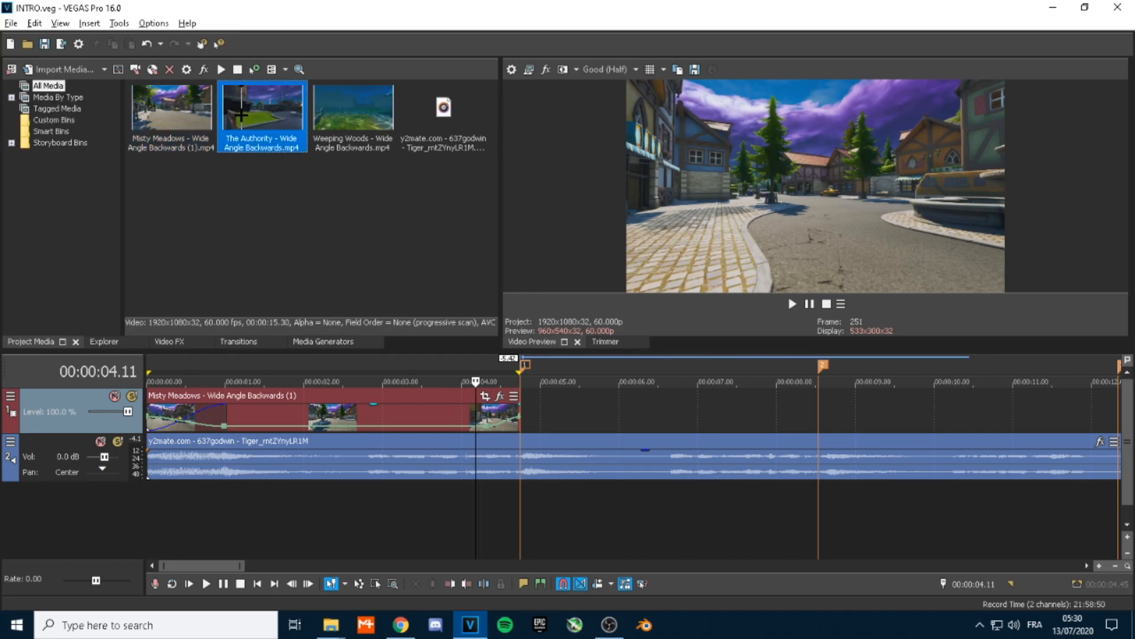
pyautogui.moveTo(237, 117)
pyautogui.mouseDown()
pyautogui.moveTo(628, 309)
pyautogui.moveTo(523, 402)
pyautogui.mouseUp()
pyautogui.click(545, 408)
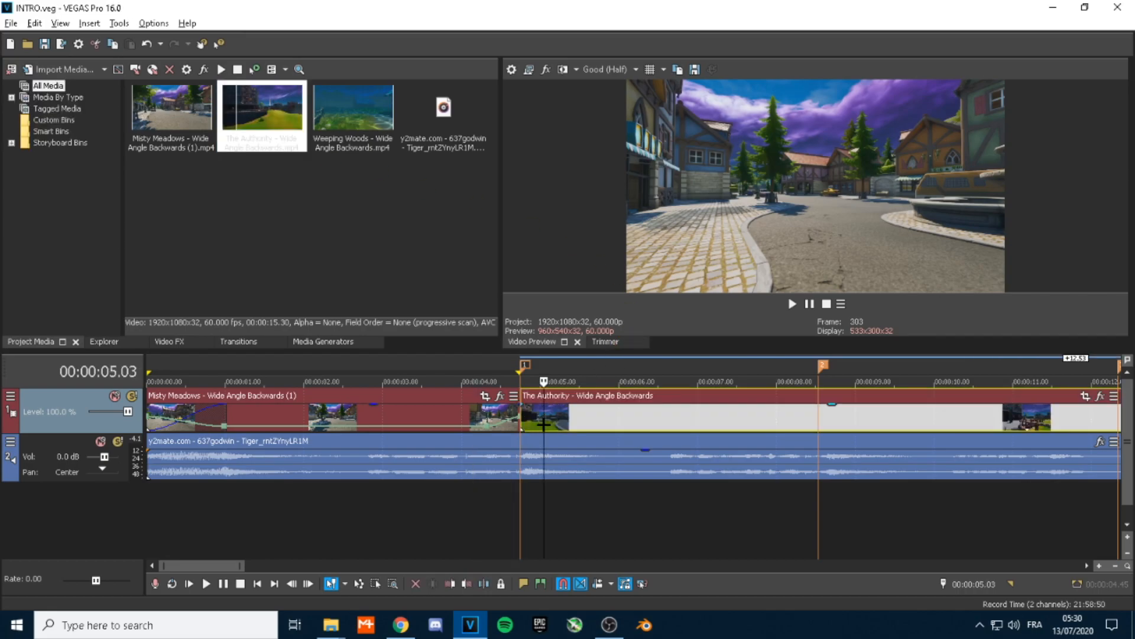
# - Insert a velocity envelope on The Authority clip, set its starting velocity to 500% and save the project
pyautogui.rightClick(544, 408)
pyautogui.moveTo(705, 464)
pyautogui.click(766, 460)
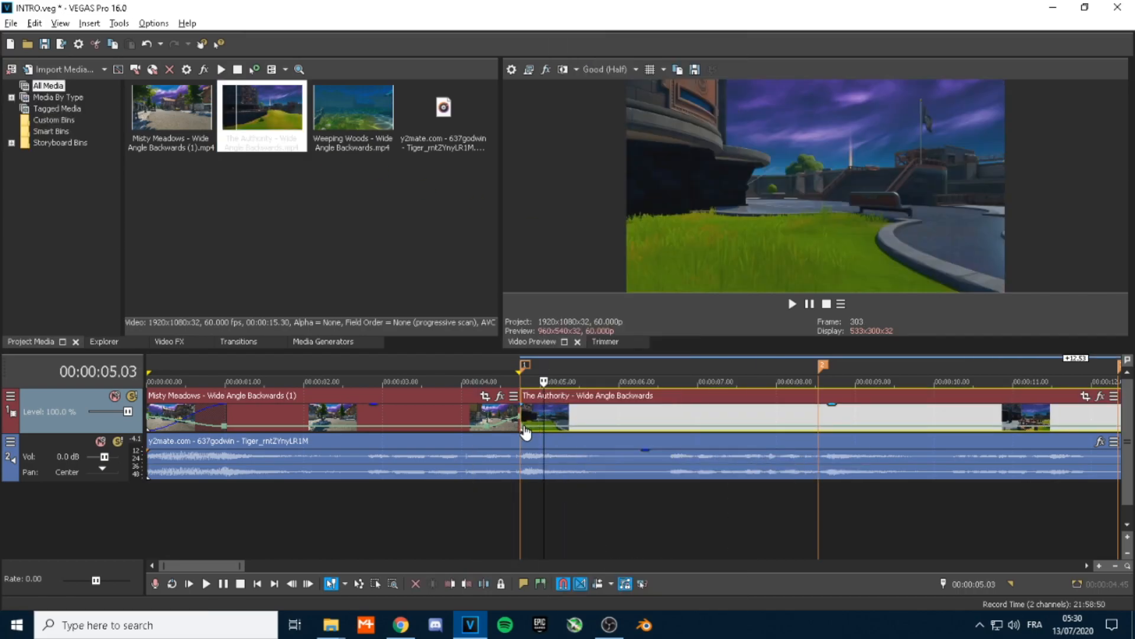
pyautogui.rightClick(526, 432)
pyautogui.click(572, 235)
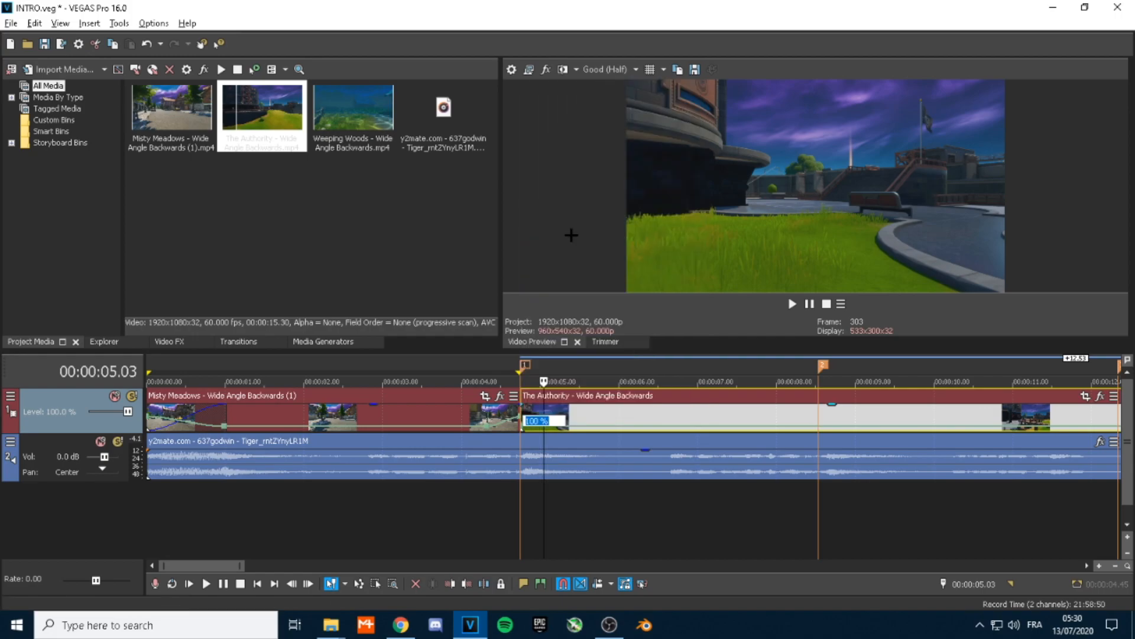
pyautogui.write('500')
pyautogui.press('Return')
pyautogui.hotkey('ctrl', 's')
# - Add a velocity point shortly after the start of The Authority clip, set it to normal velocity and save the project
pyautogui.rightClick(558, 414)
pyautogui.click(569, 418)
pyautogui.rightClick(560, 417)
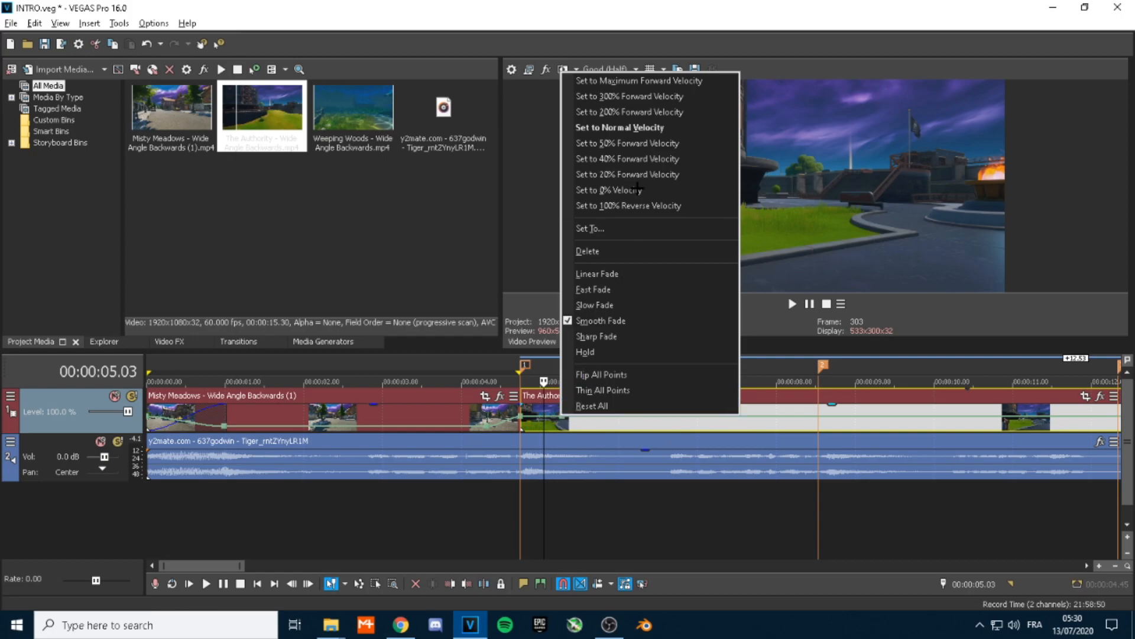
pyautogui.click(628, 128)
pyautogui.hotkey('ctrl', 's')
# - Play the passage around the first marker to check the transition between the Misty Meadows and The Authority clips
pyautogui.click(494, 360)
pyautogui.press('space')
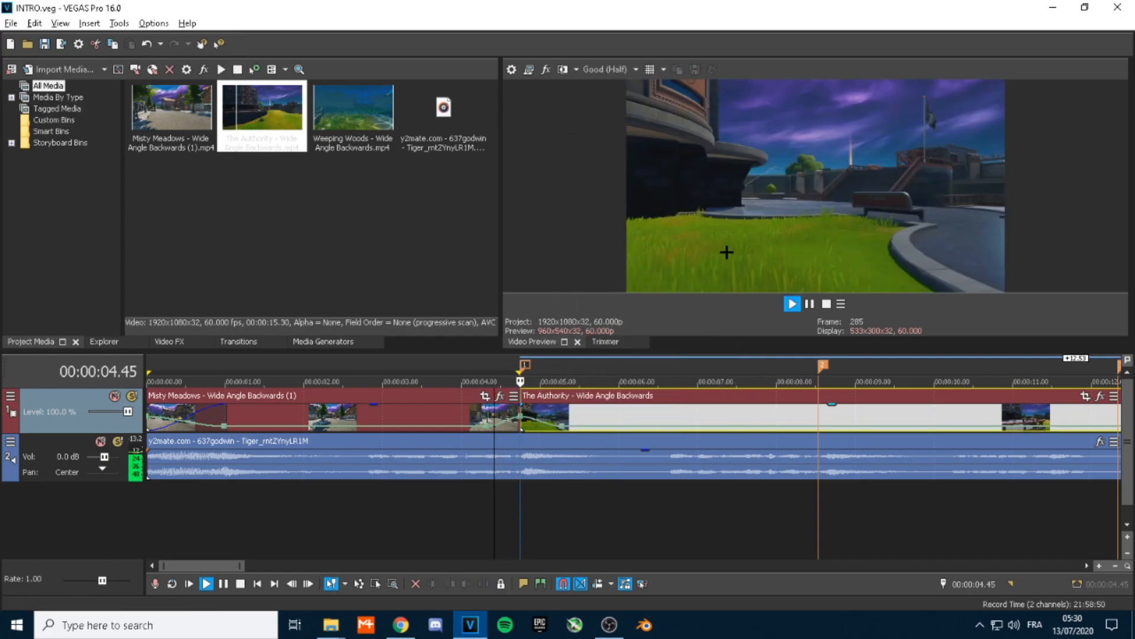
pyautogui.press('space')
pyautogui.press('space')
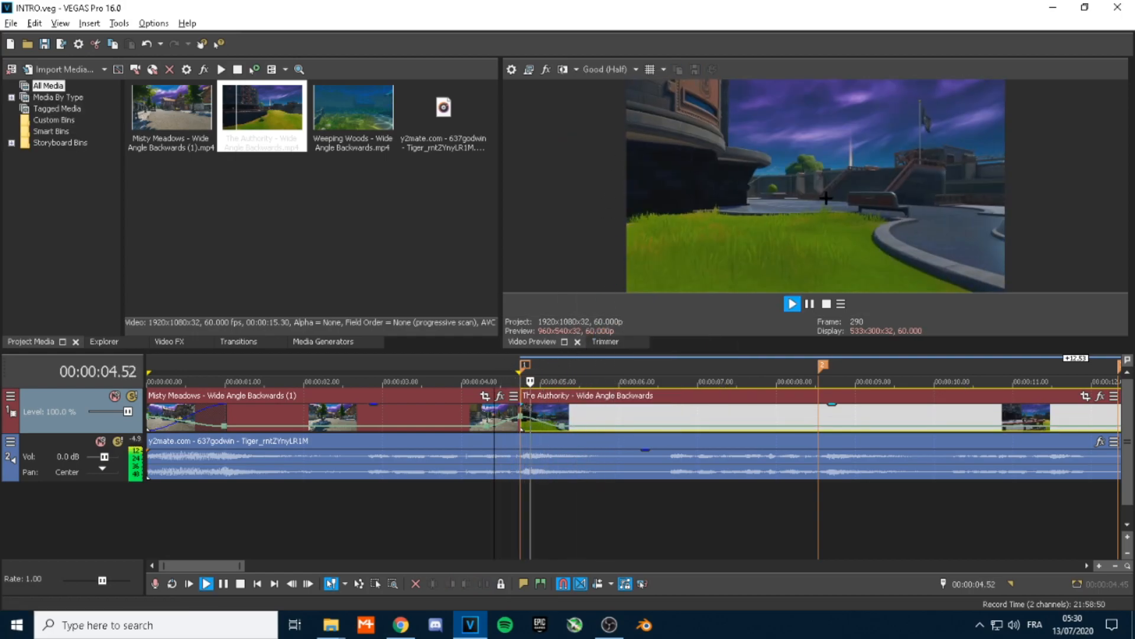
pyautogui.press('space')
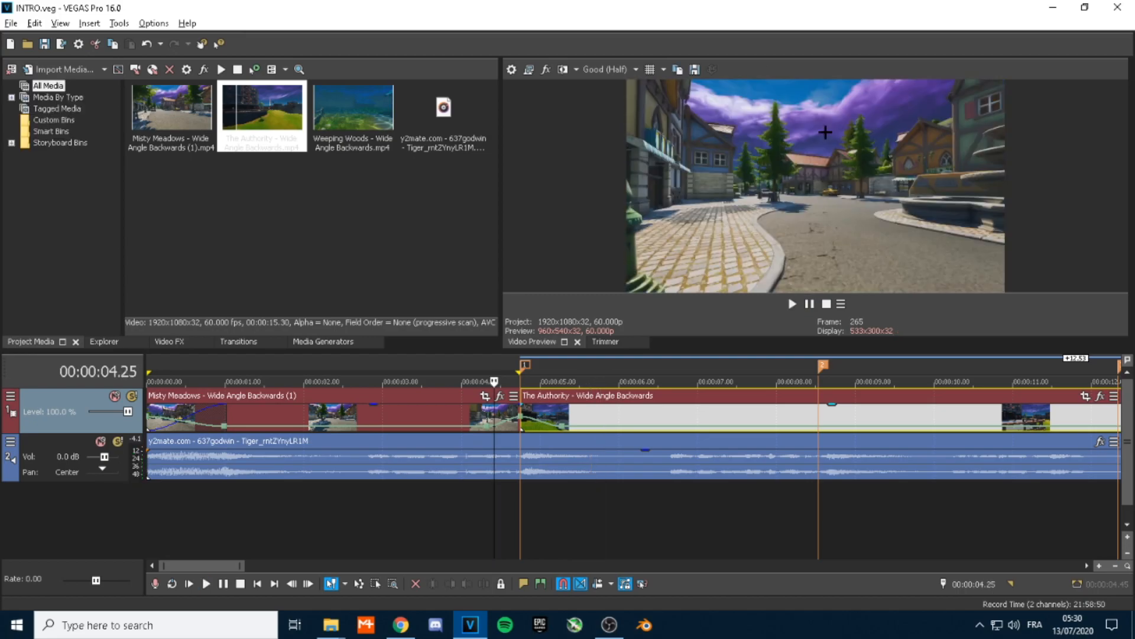
# - Split The Authority clip at the second marker and delete the part after it
pyautogui.press('space')
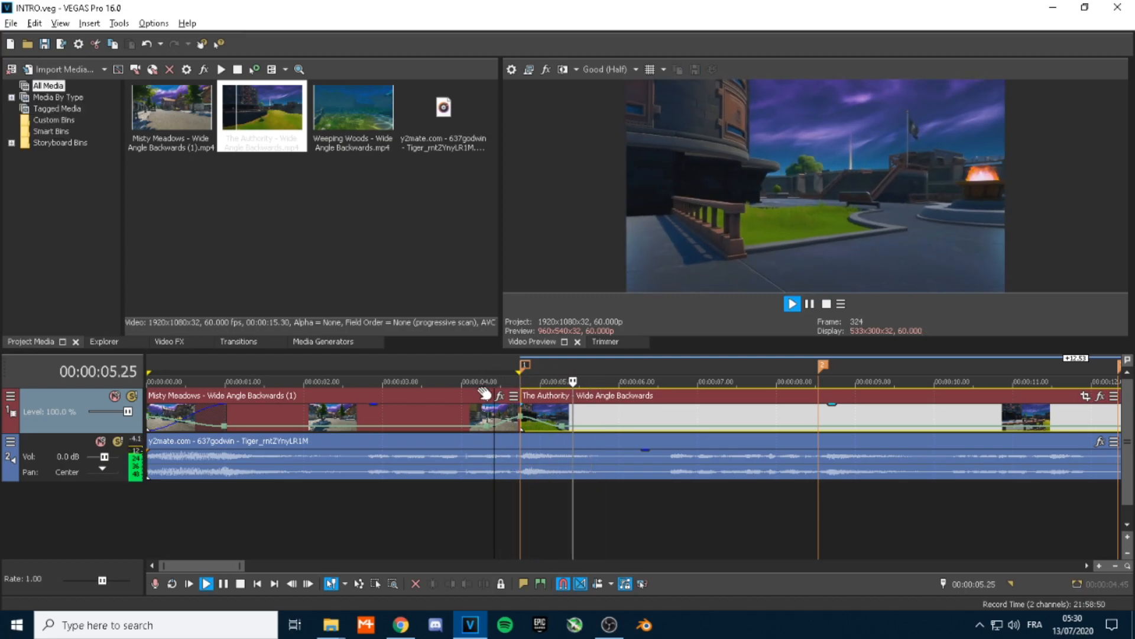
pyautogui.scroll(-2, 684, 416)
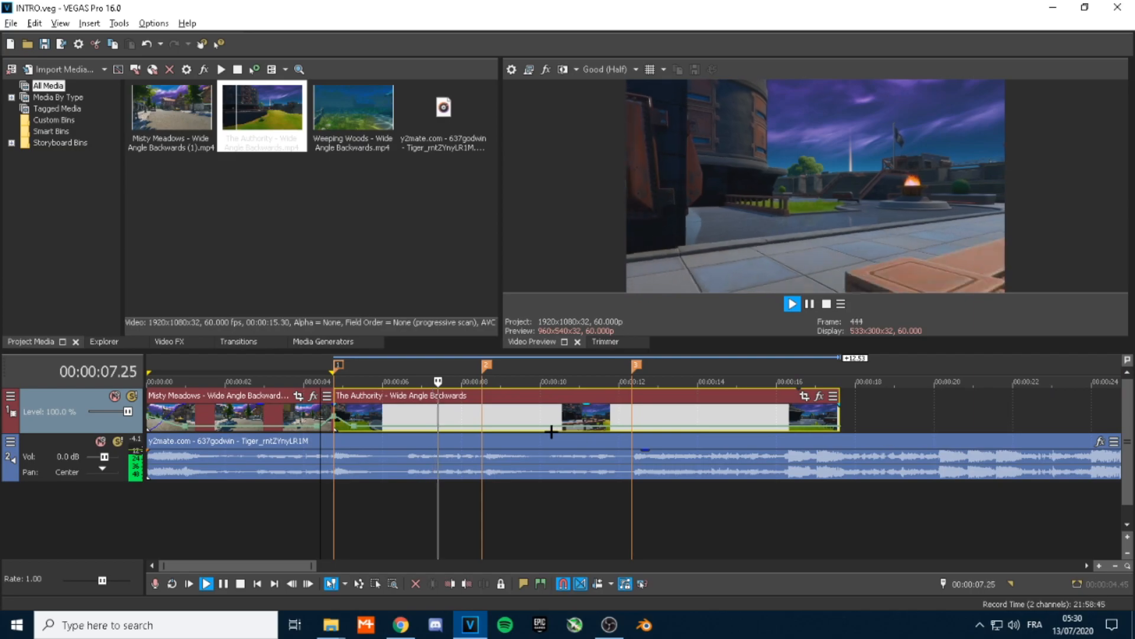
pyautogui.press('s')
pyautogui.press('space')
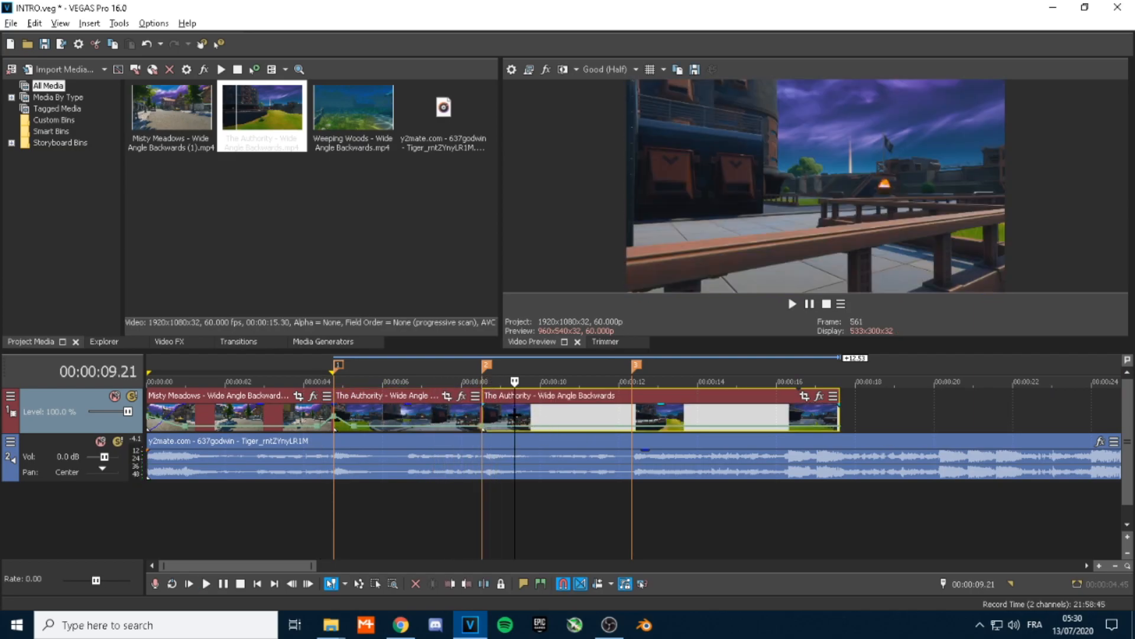
pyautogui.press('Delete')
# - Add a velocity point shortly before the end of The Authority clip and open the custom velocity entry for its end point
pyautogui.click(455, 421)
pyautogui.scroll(4, 471, 430)
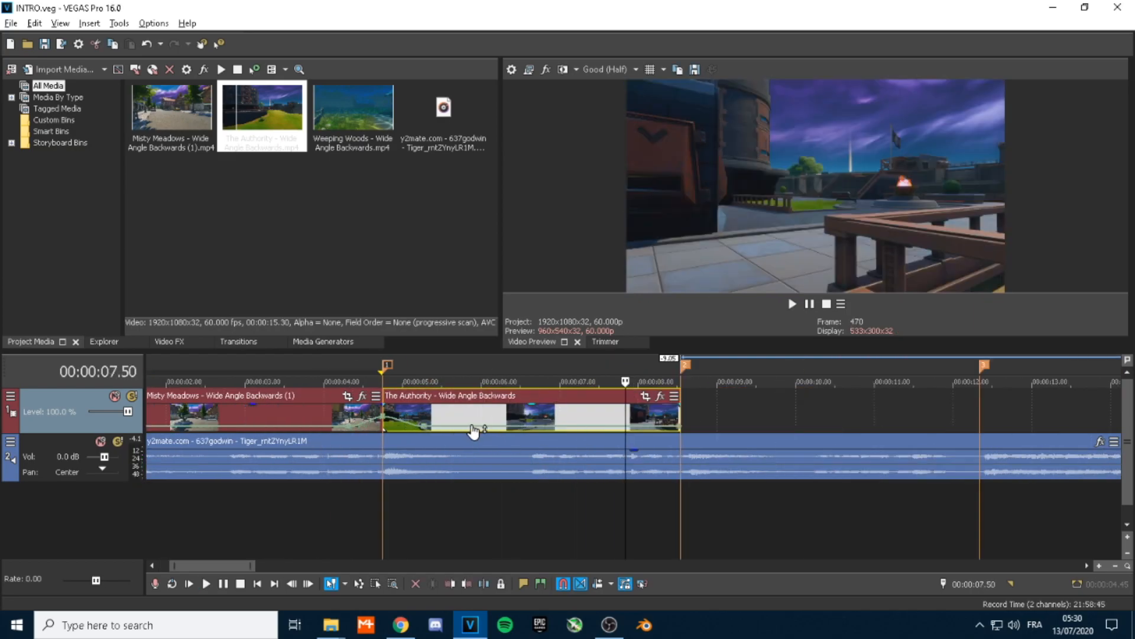
pyautogui.click(643, 430)
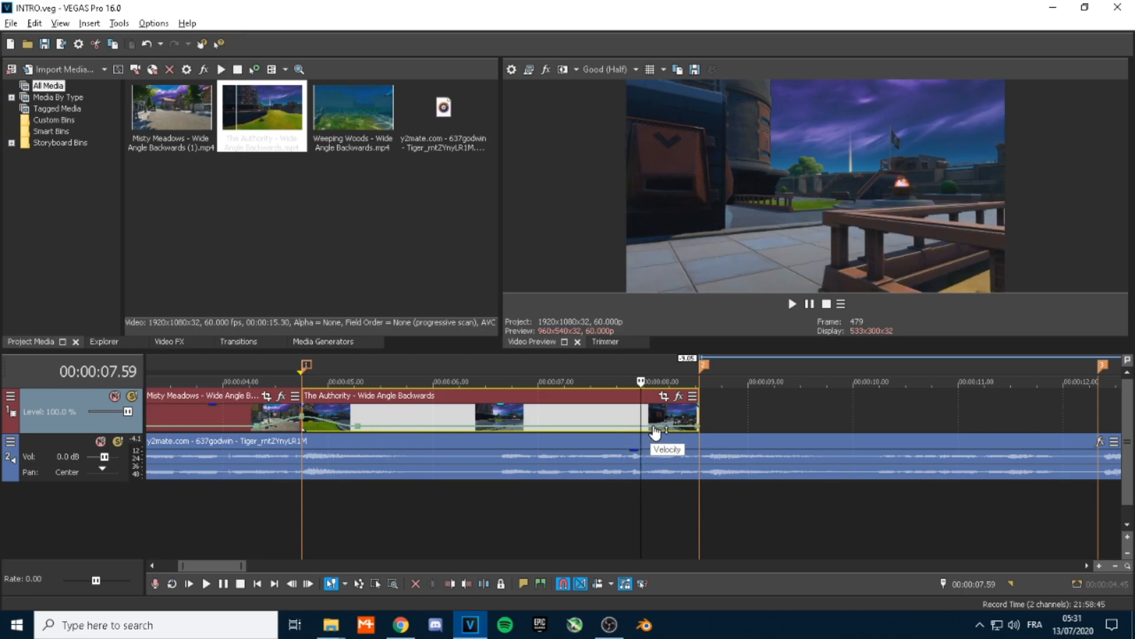
pyautogui.click(659, 435)
pyautogui.rightClick(658, 433)
pyautogui.click(697, 434)
pyautogui.rightClick(697, 435)
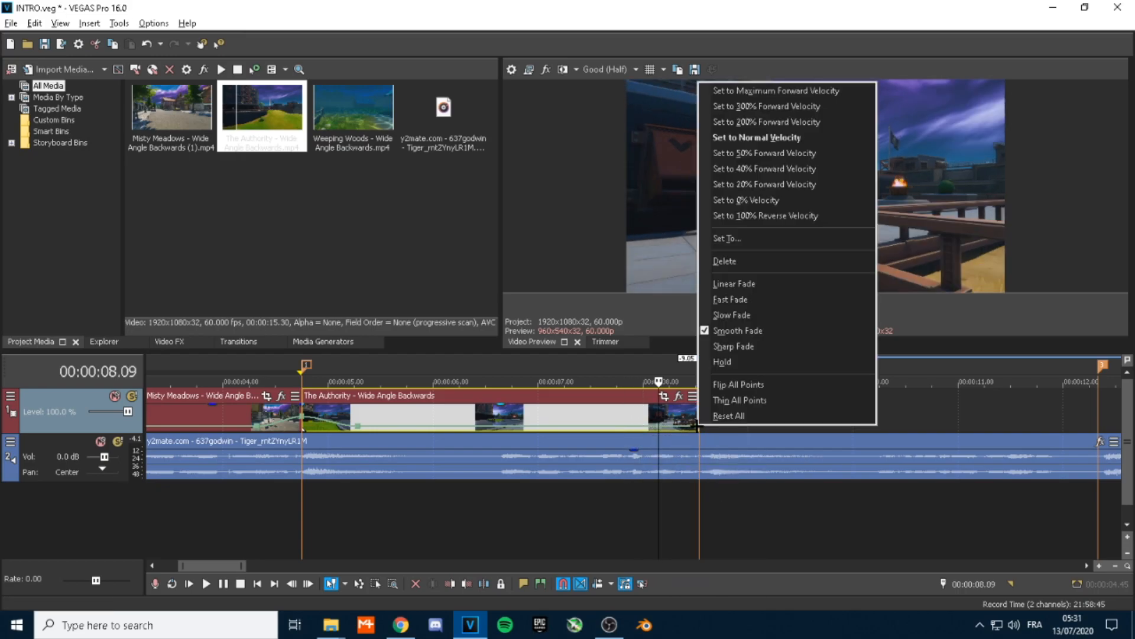
pyautogui.click(739, 238)
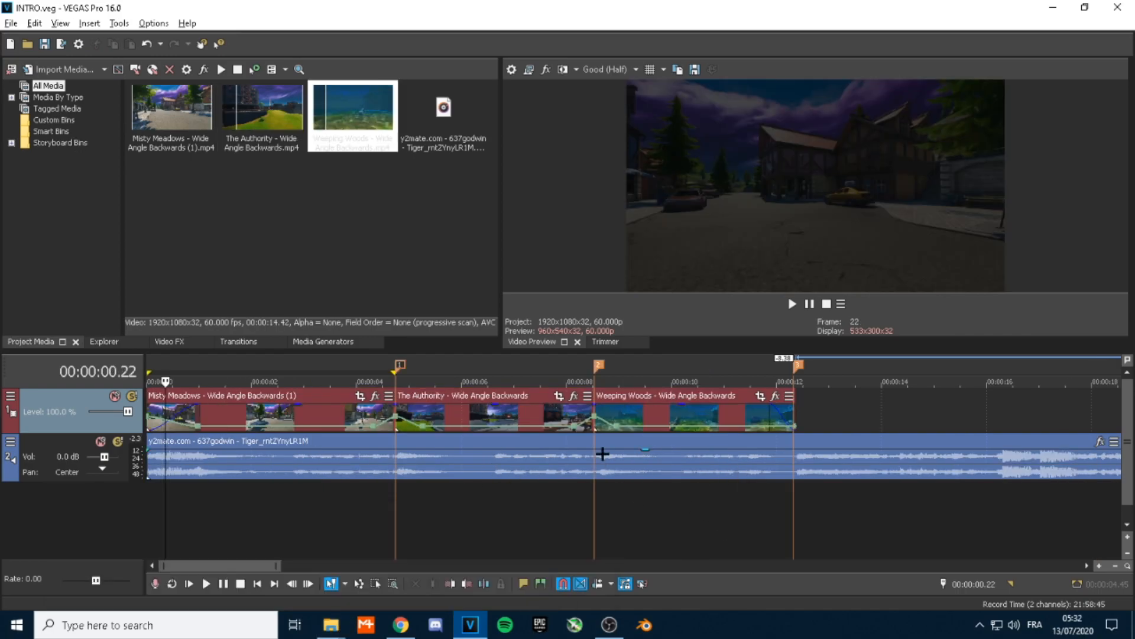
# - Split the song at the second and third markers to isolate the section under the Weeping Woods clip
pyautogui.click(686, 411)
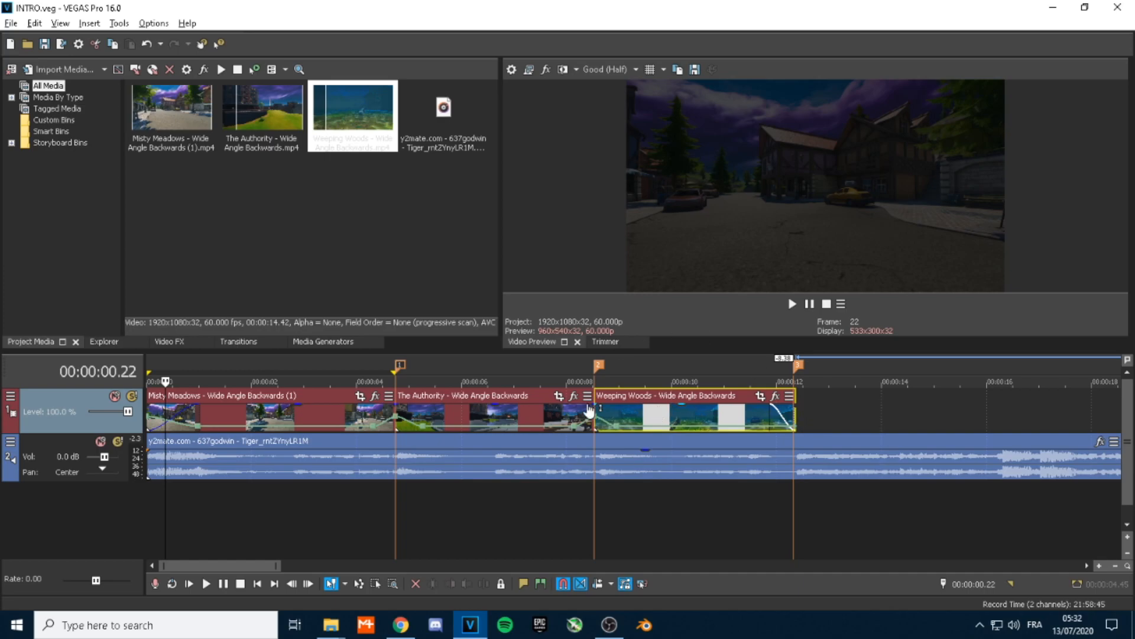
pyautogui.click(625, 372)
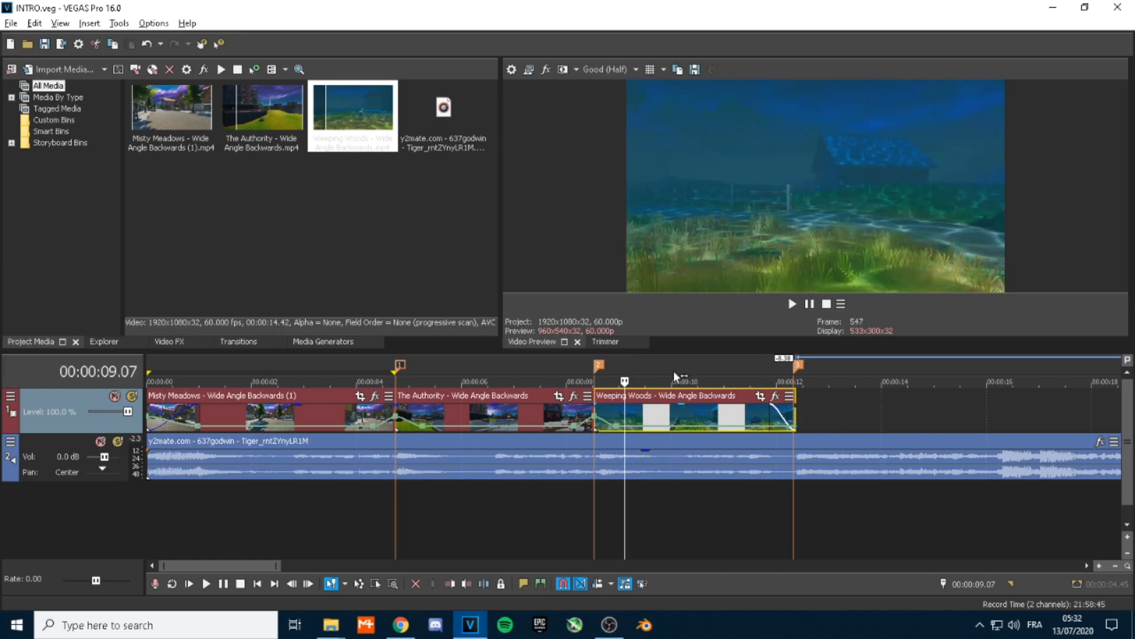
pyautogui.click(595, 463)
pyautogui.press('s')
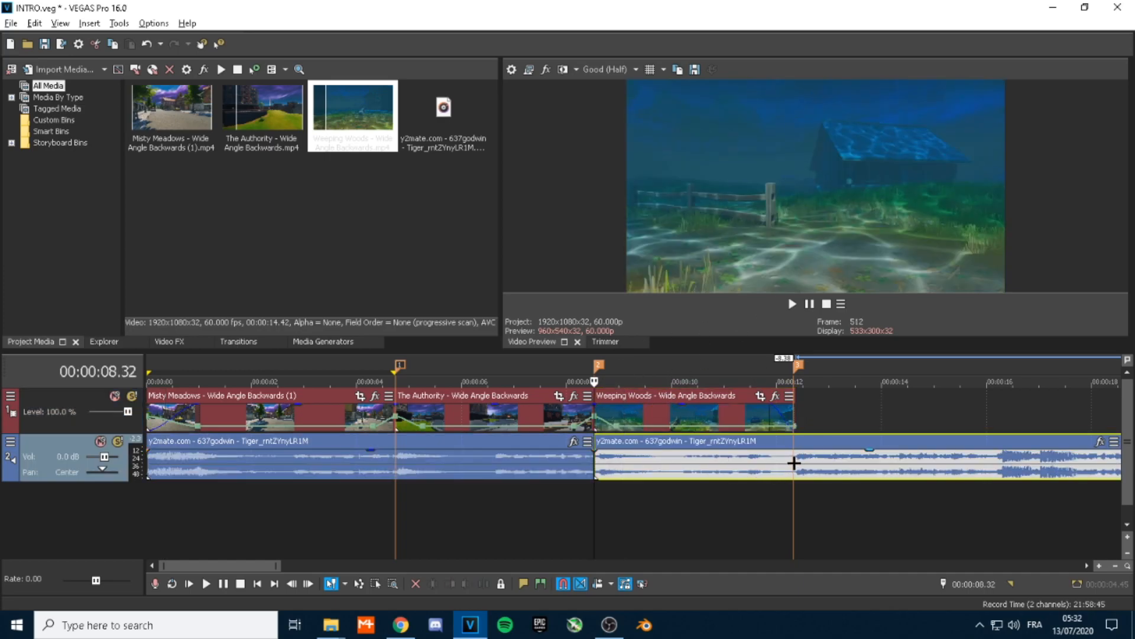
pyautogui.click(794, 463)
pyautogui.press('s')
pyautogui.click(681, 464)
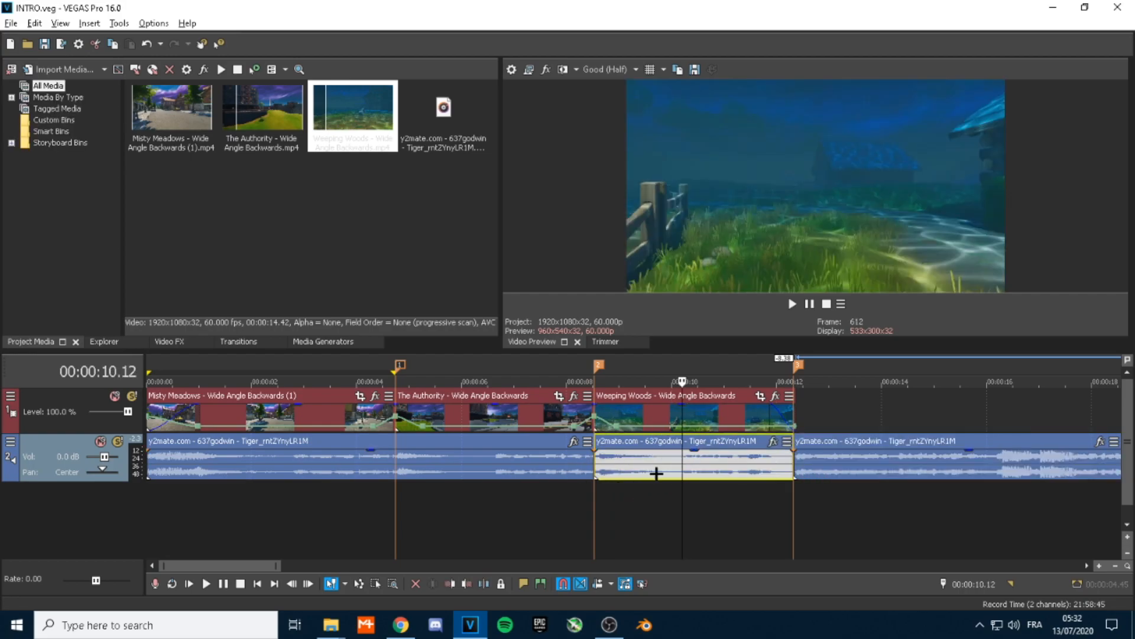
# - Add the Track Compressor and Track EQ effects to the song section under the Weeping Woods clip
pyautogui.click(772, 441)
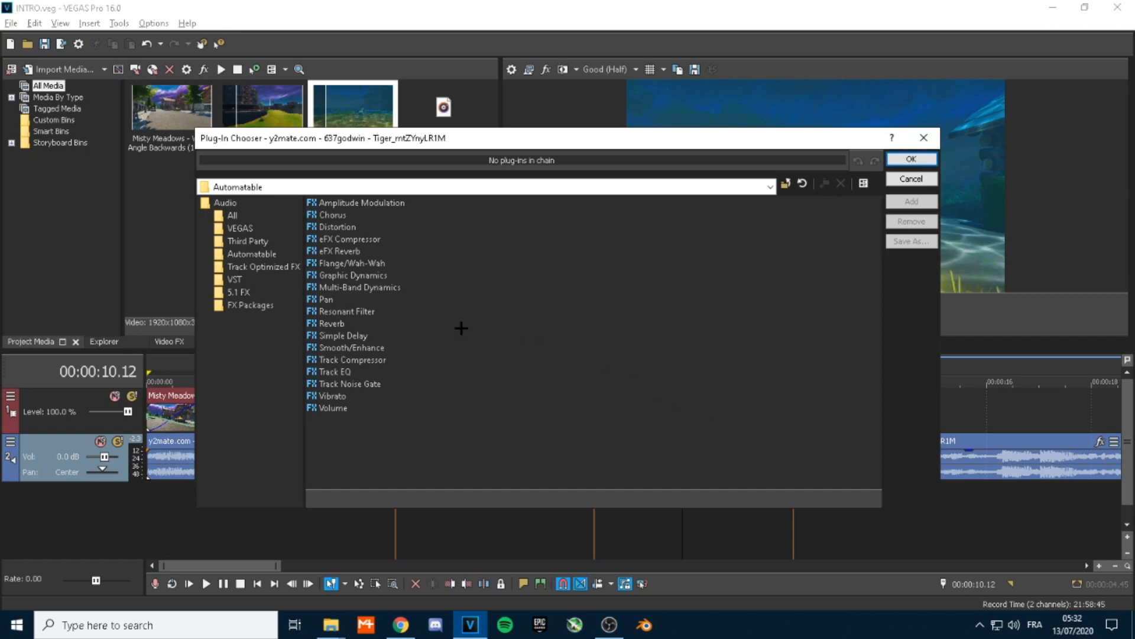
pyautogui.click(336, 358)
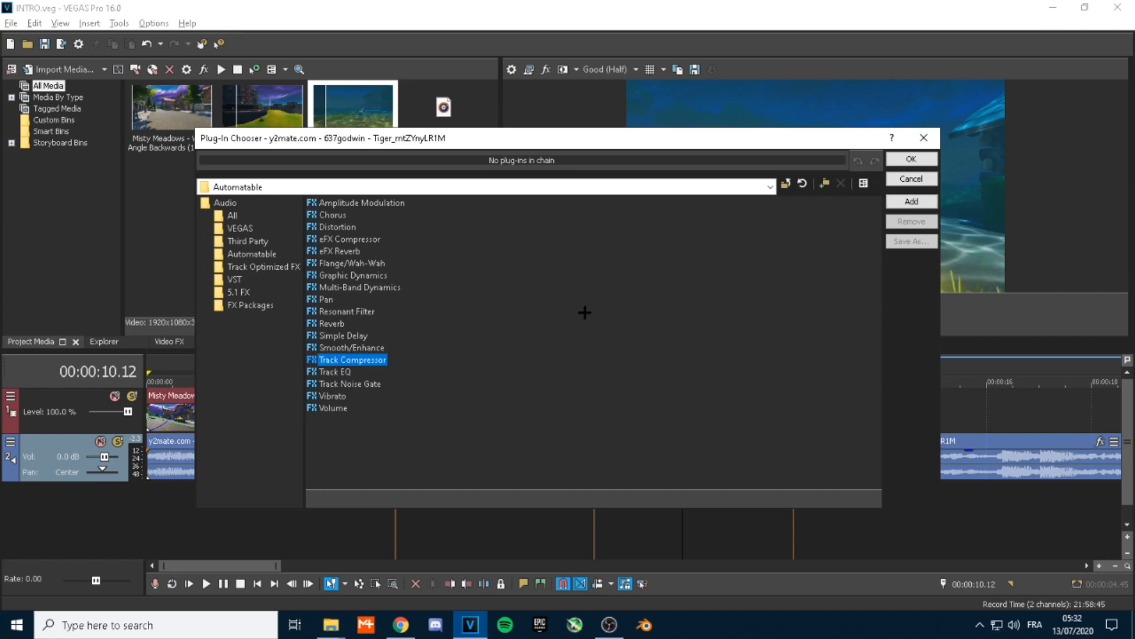
pyautogui.click(911, 201)
pyautogui.click(343, 369)
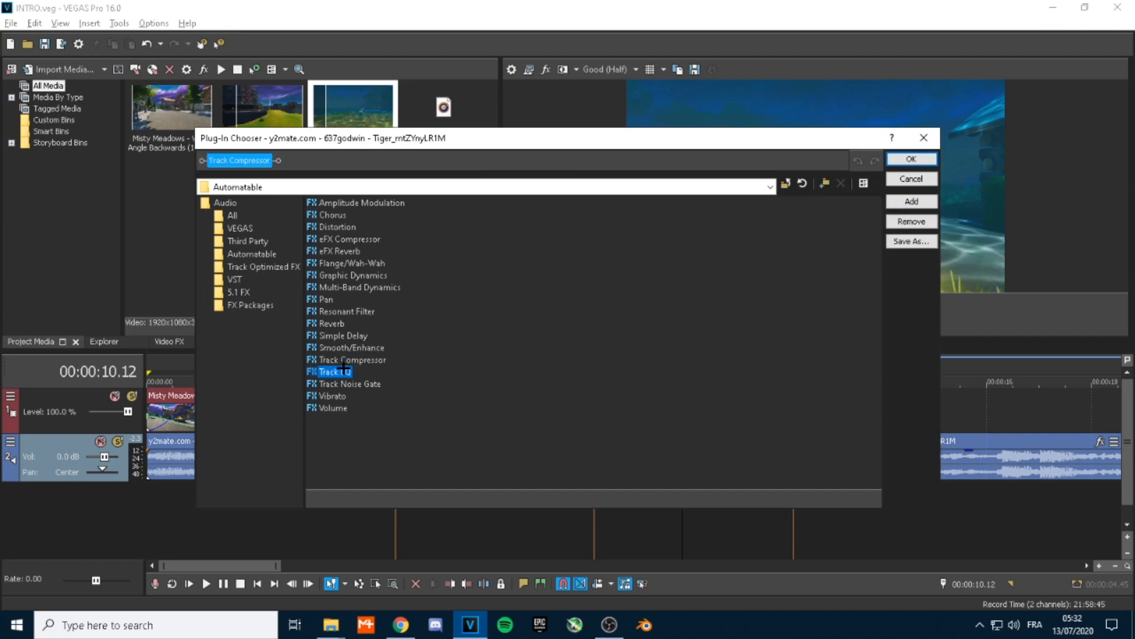
pyautogui.click(912, 201)
pyautogui.click(911, 159)
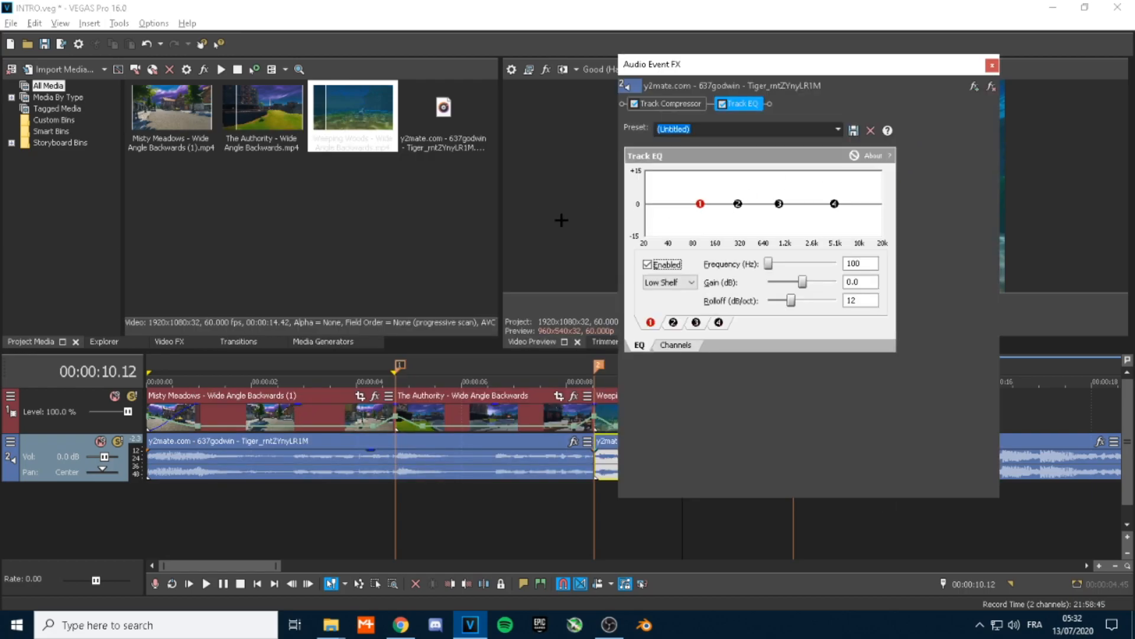
# - Shape the Track EQ by boosting the low shelf, cutting bands 2 and 3, and setting the high shelf to about 1,659 Hz and -11.7 dB
pyautogui.moveTo(719, 67); pyautogui.dragTo(267, 124)
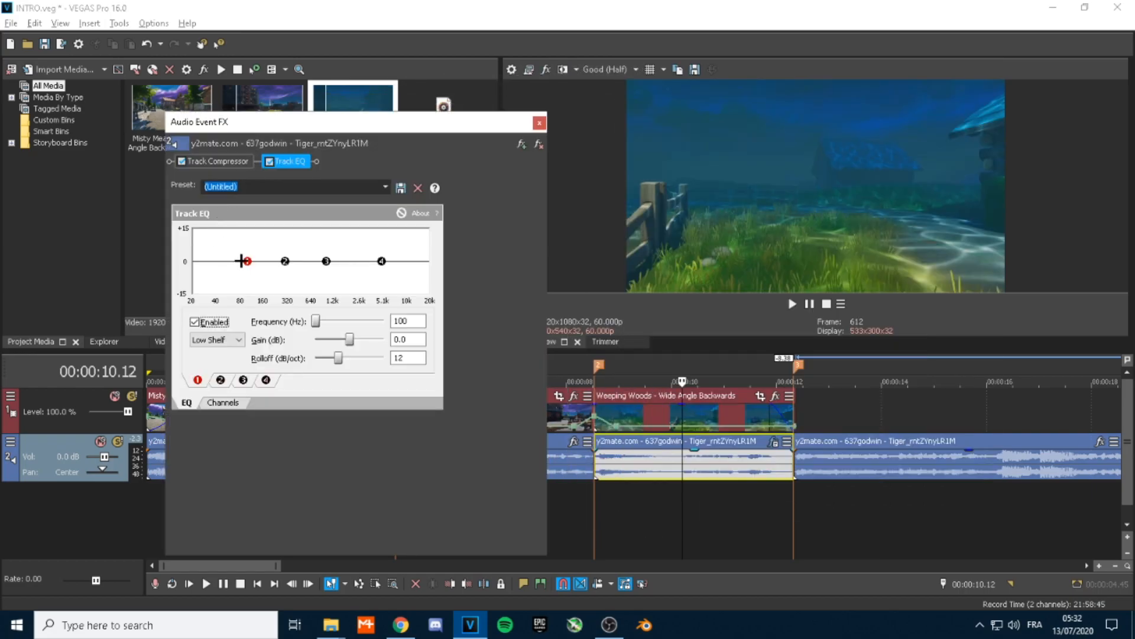
pyautogui.moveTo(247, 265)
pyautogui.mouseDown()
pyautogui.moveTo(243, 243)
pyautogui.moveTo(285, 266)
pyautogui.moveTo(284, 282)
pyautogui.moveTo(327, 269)
pyautogui.moveTo(329, 285)
pyautogui.moveTo(381, 265)
pyautogui.moveTo(346, 291)
pyautogui.mouseUp()
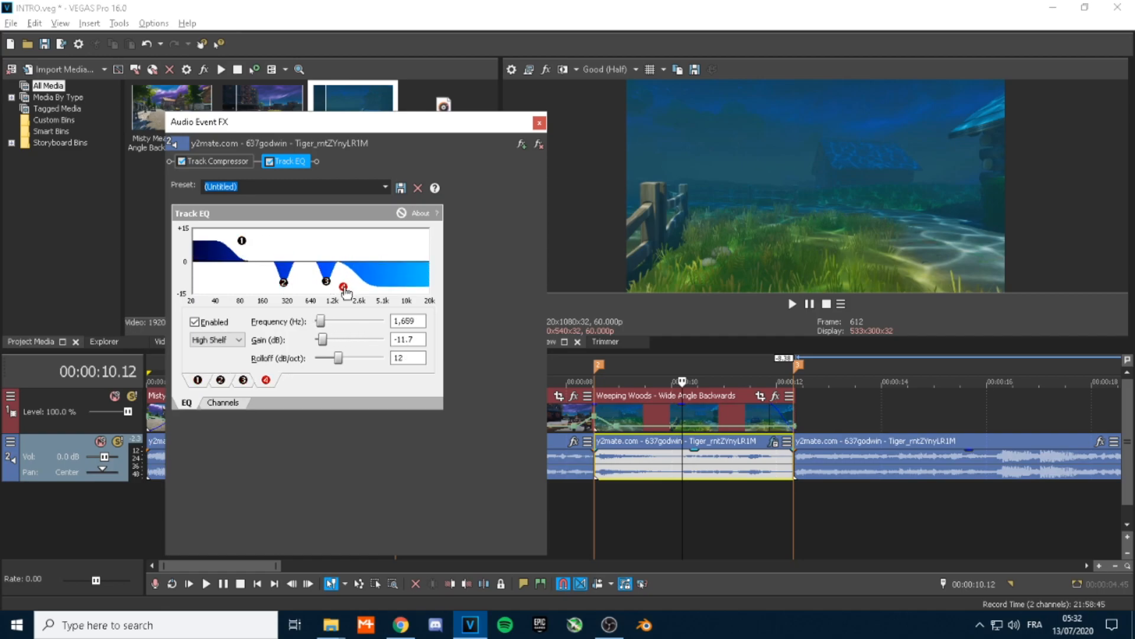
pyautogui.click(226, 167)
pyautogui.click(539, 122)
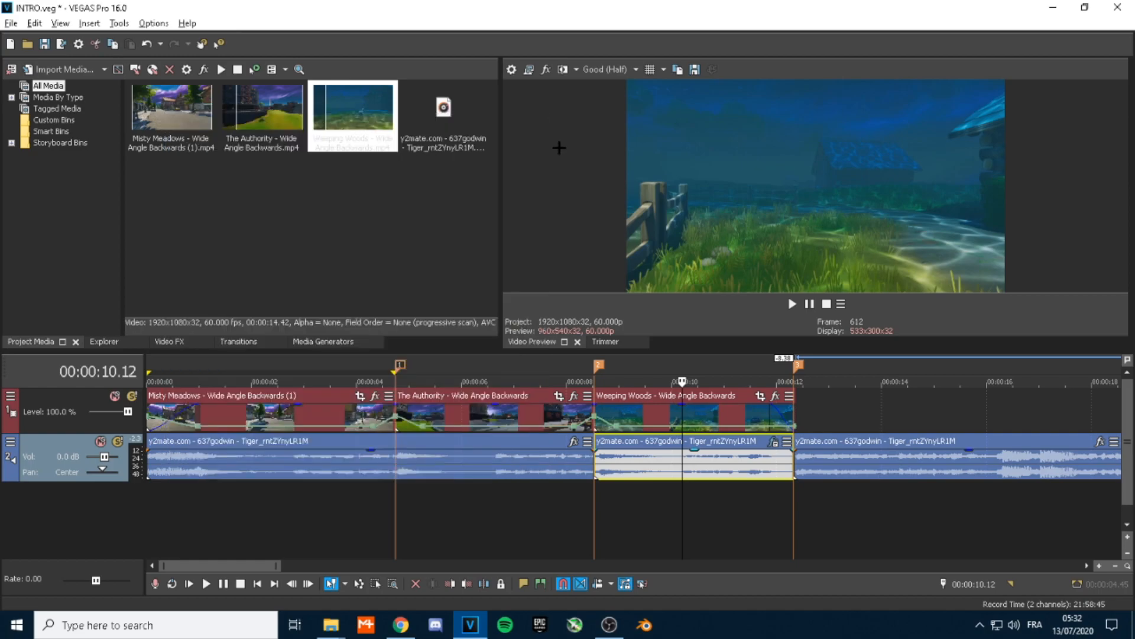
# - Play the Weeping Woods passage to hear the equalized song section
pyautogui.click(624, 360)
pyautogui.press('space')
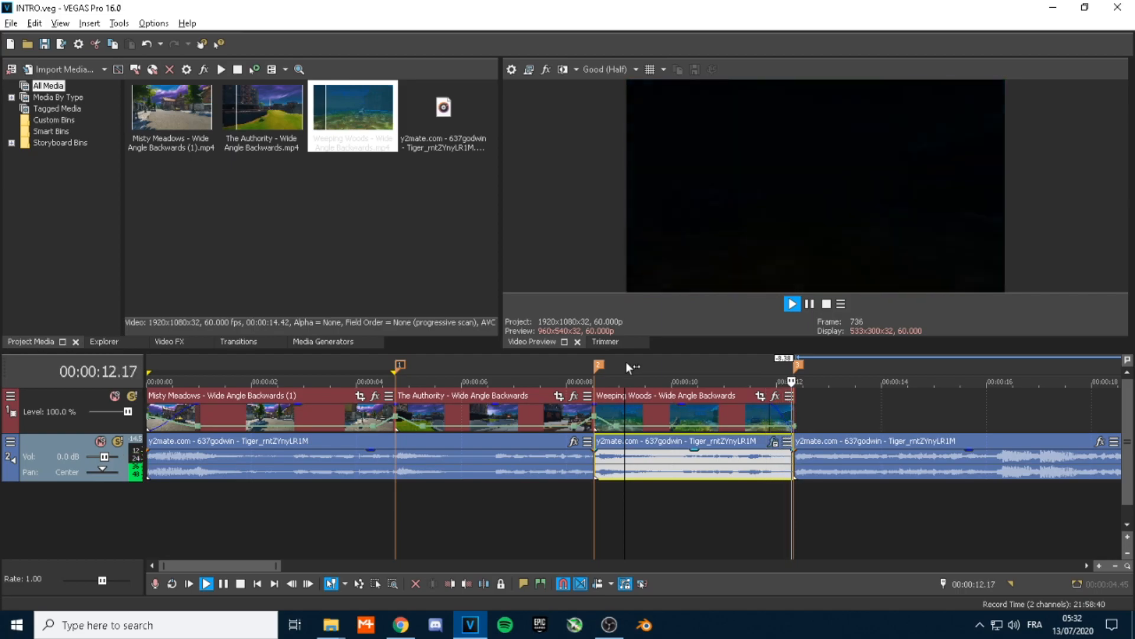
pyautogui.press('space')
# - Raise the Track EQ's low-shelf frequency and move its high shelf to about 666 Hz and -11.1 dB on the same song section
pyautogui.click(703, 466)
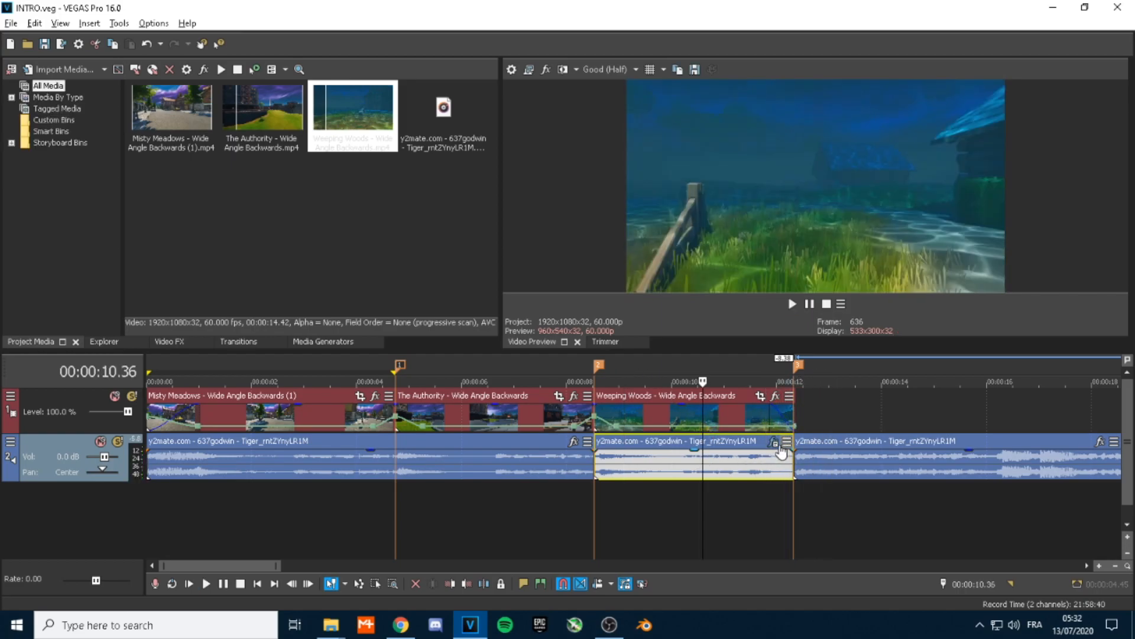
pyautogui.click(773, 440)
pyautogui.click(287, 162)
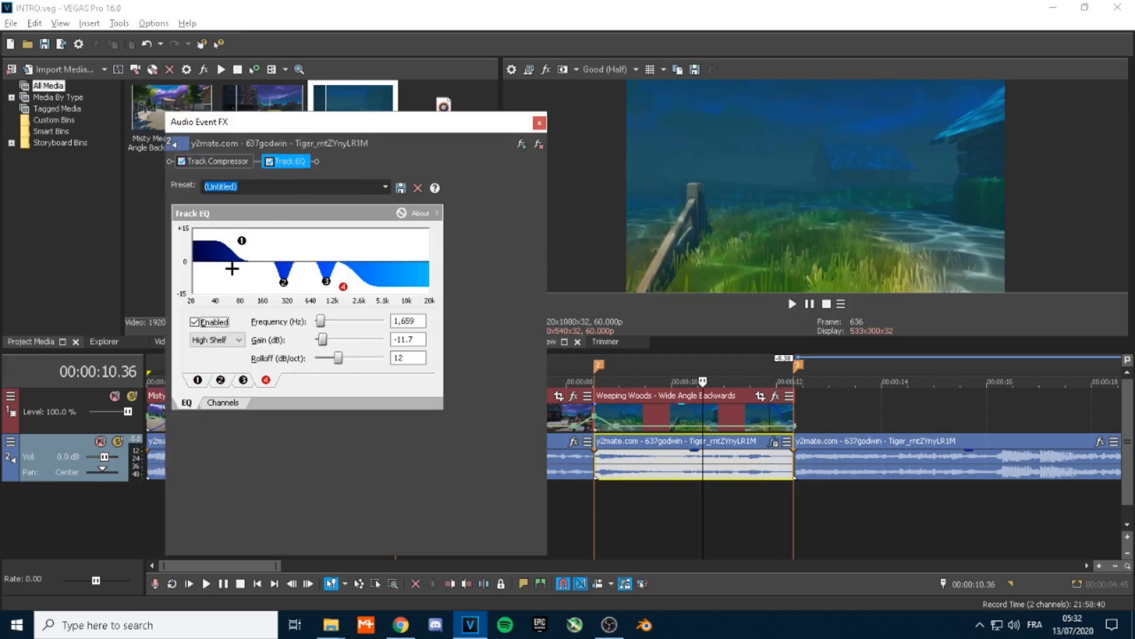
pyautogui.moveTo(244, 244); pyautogui.dragTo(275, 249)
pyautogui.moveTo(346, 287); pyautogui.dragTo(316, 290)
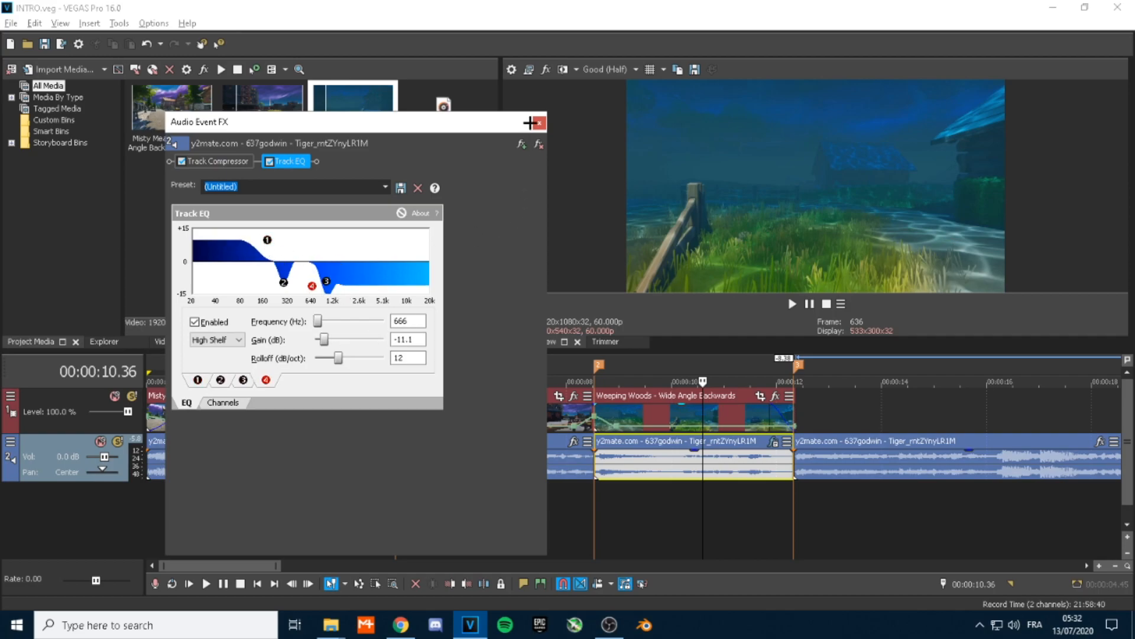
pyautogui.click(539, 123)
# - Play across the second and third markers to check the muffled song section against the surrounding audio
pyautogui.press('space')
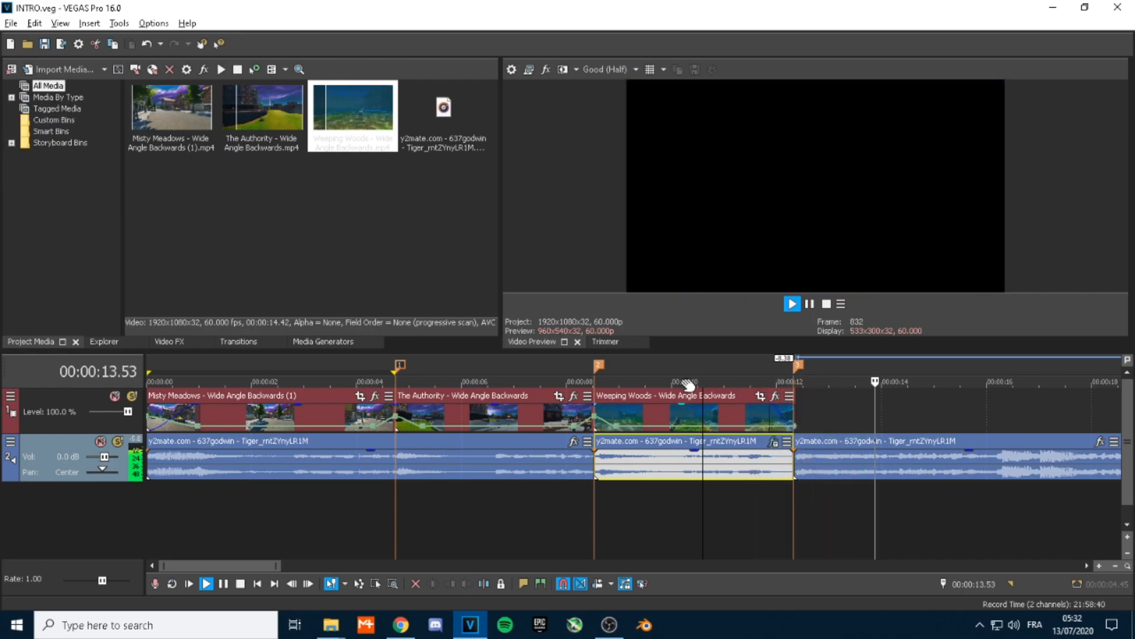
pyautogui.press('space')
pyautogui.click(538, 367)
pyautogui.press('space')
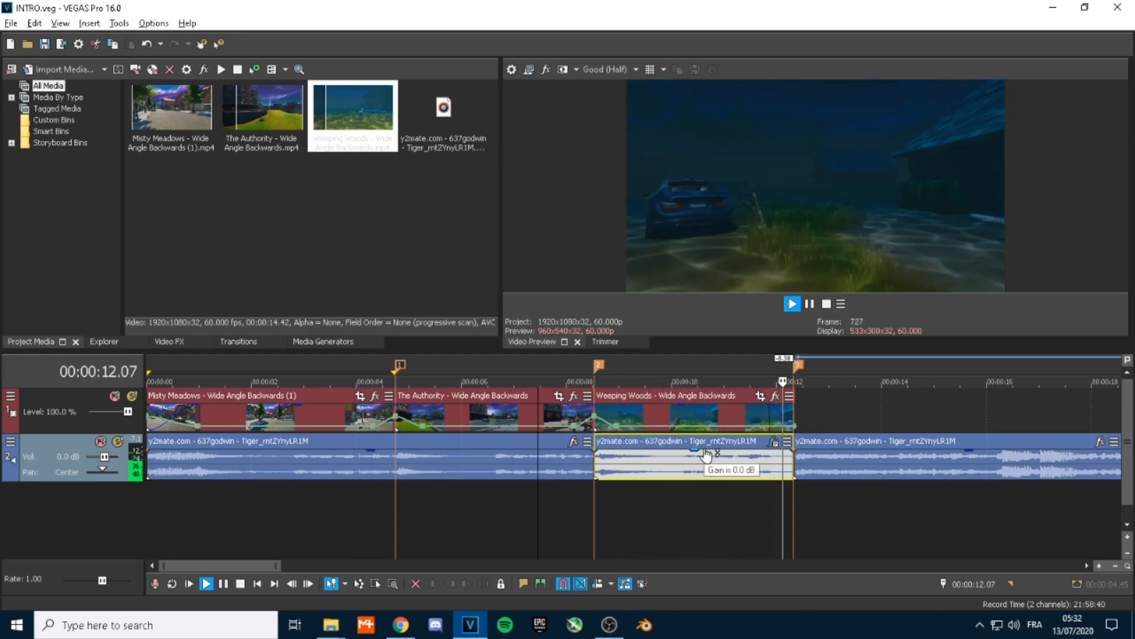
pyautogui.press('space')
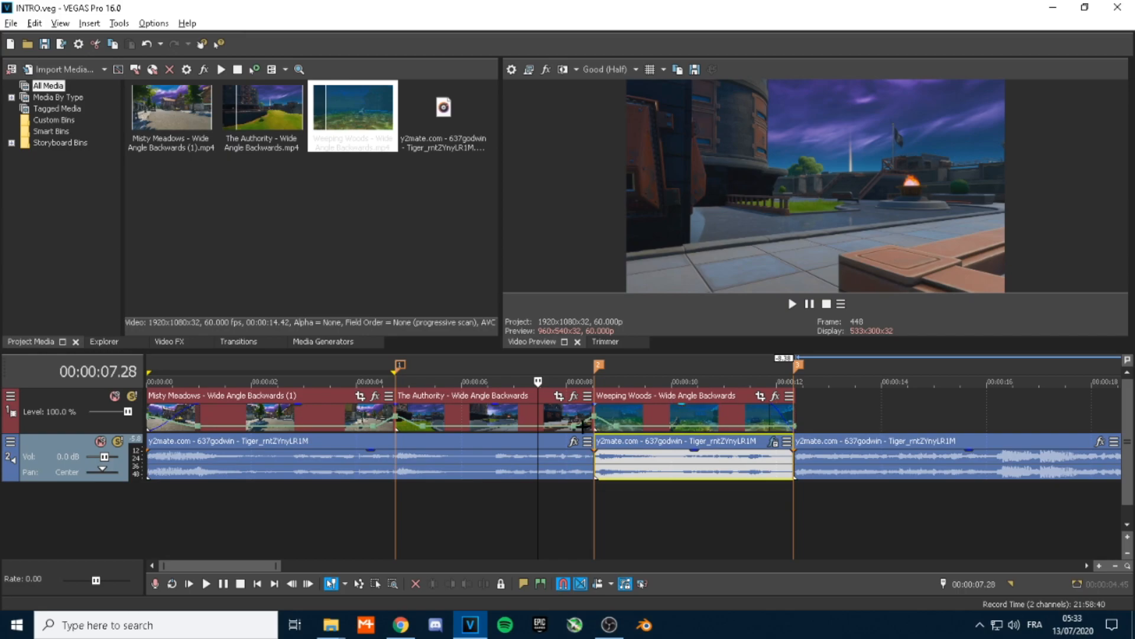
# - Insert two empty video tracks above the track holding the cinematic clips
pyautogui.scroll(-2, 632, 455)
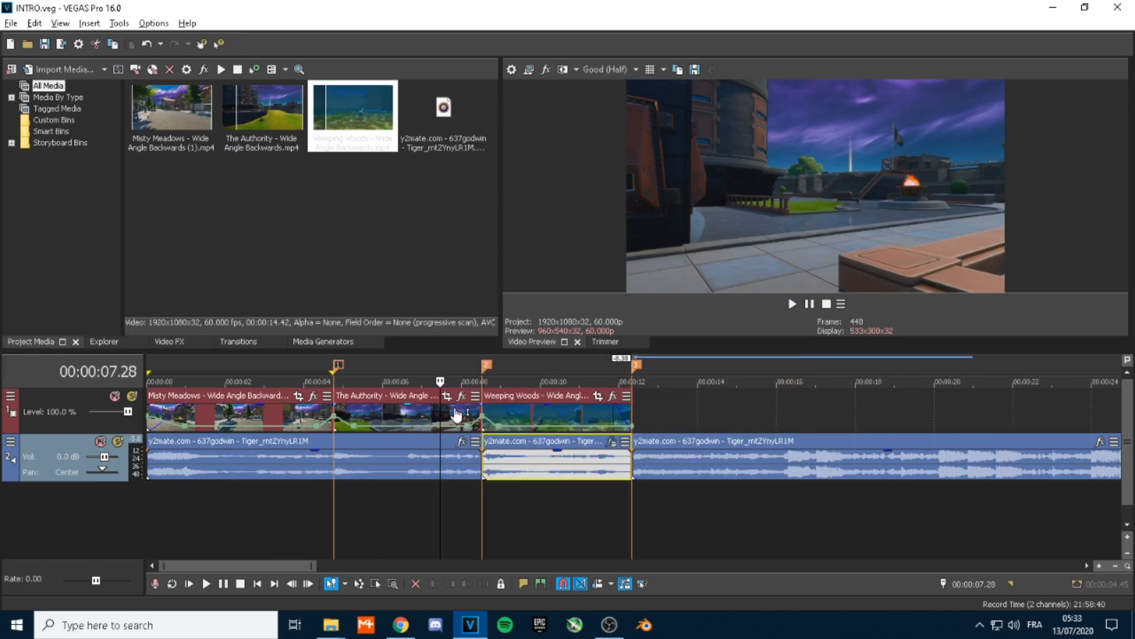
pyautogui.rightClick(179, 512)
pyautogui.click(107, 501)
pyautogui.rightClick(107, 507)
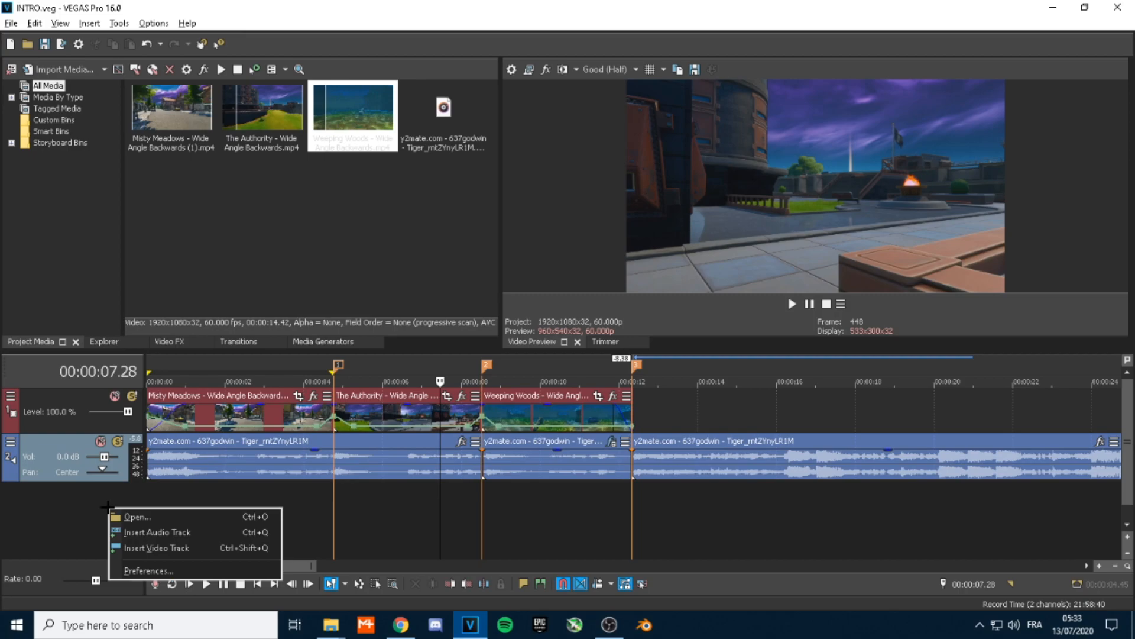
pyautogui.click(143, 548)
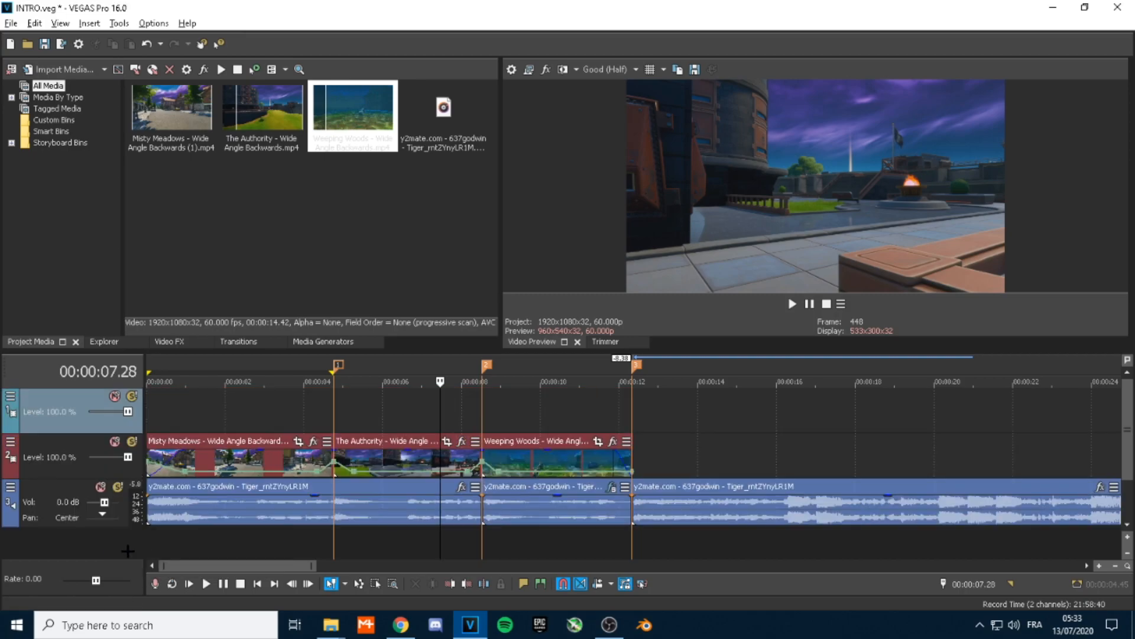
pyautogui.rightClick(128, 550)
pyautogui.click(176, 519)
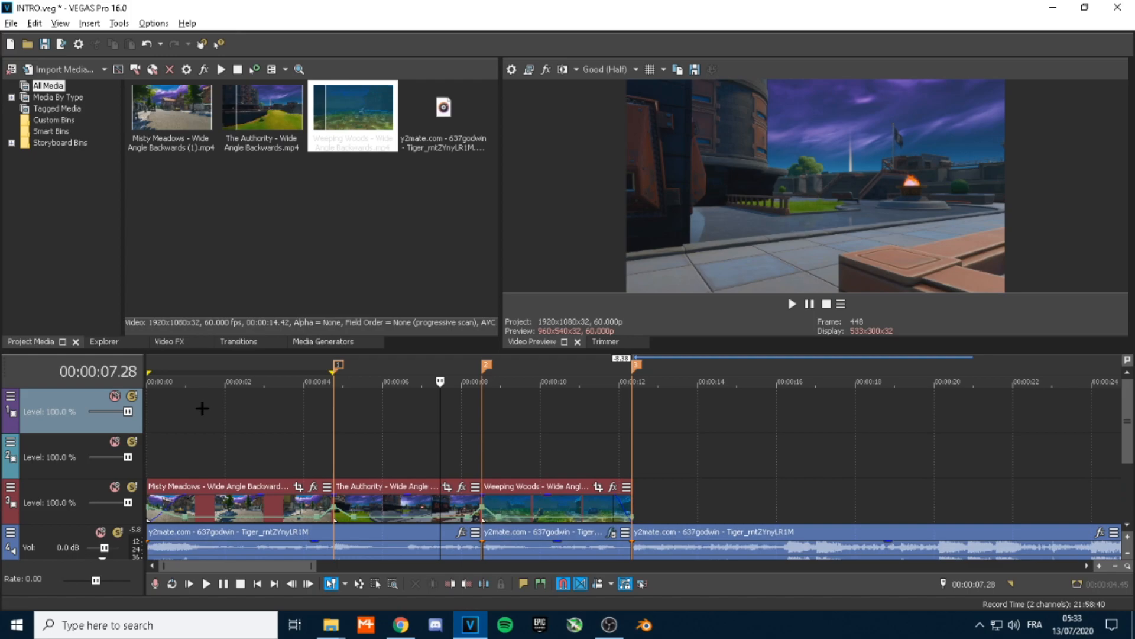
# - Insert a text event on the second video track and set its text to "TIGER"
pyautogui.rightClick(156, 453)
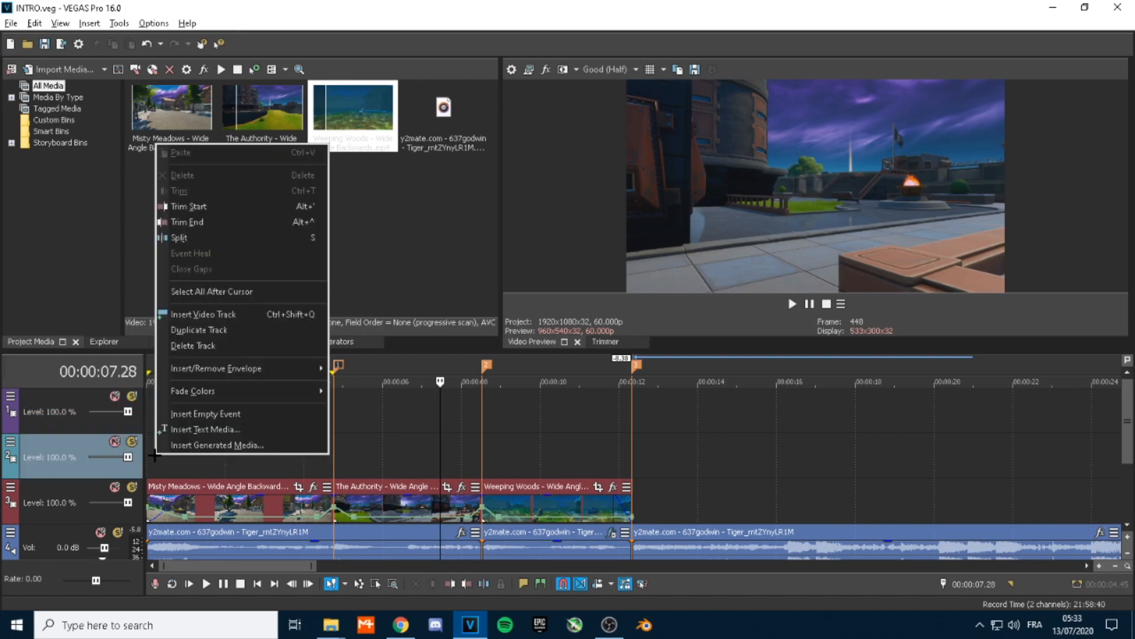
pyautogui.click(195, 428)
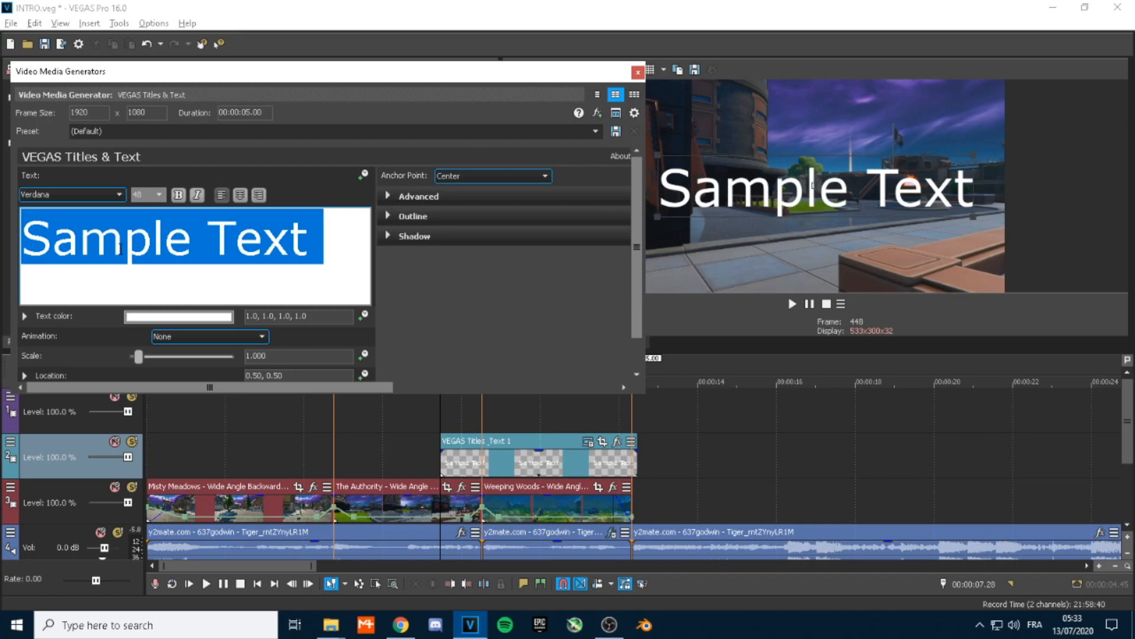
pyautogui.write('TIGER')
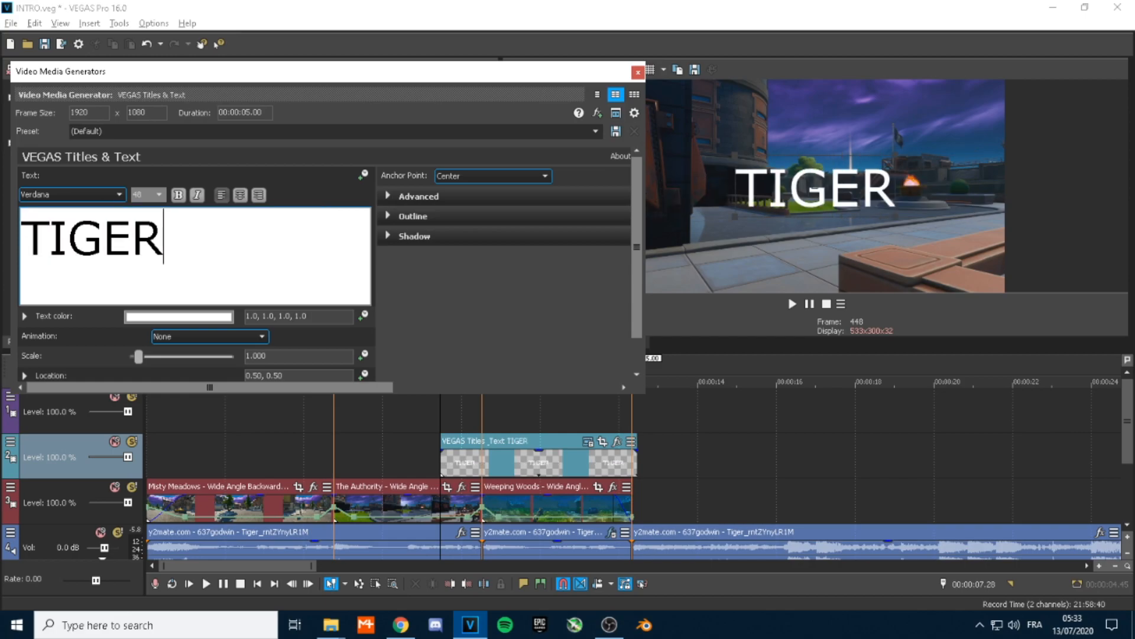
# - Change the font of the whole TIGER title to Fugaz One
pyautogui.hotkey('ctrl', 'a')
pyautogui.click(95, 194)
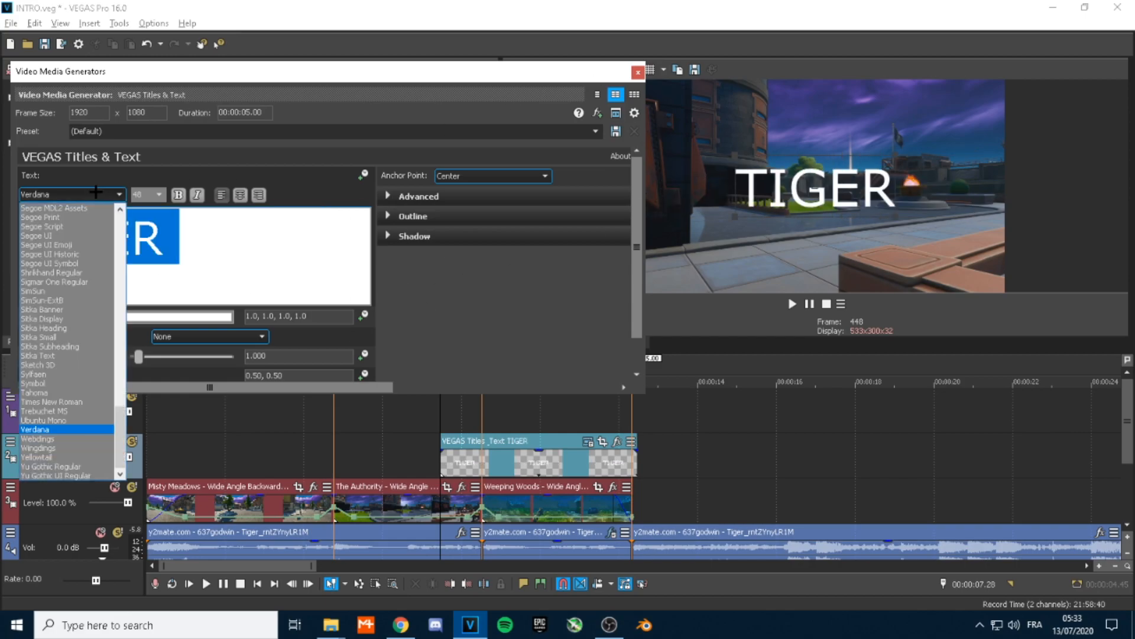
pyautogui.press('f')
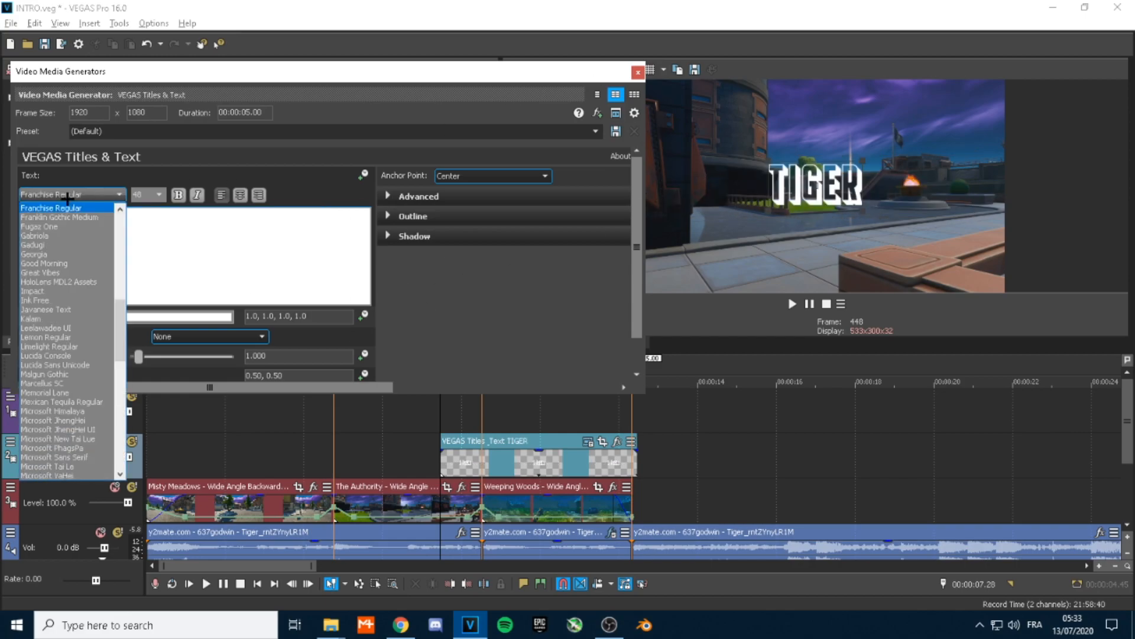
pyautogui.click(47, 226)
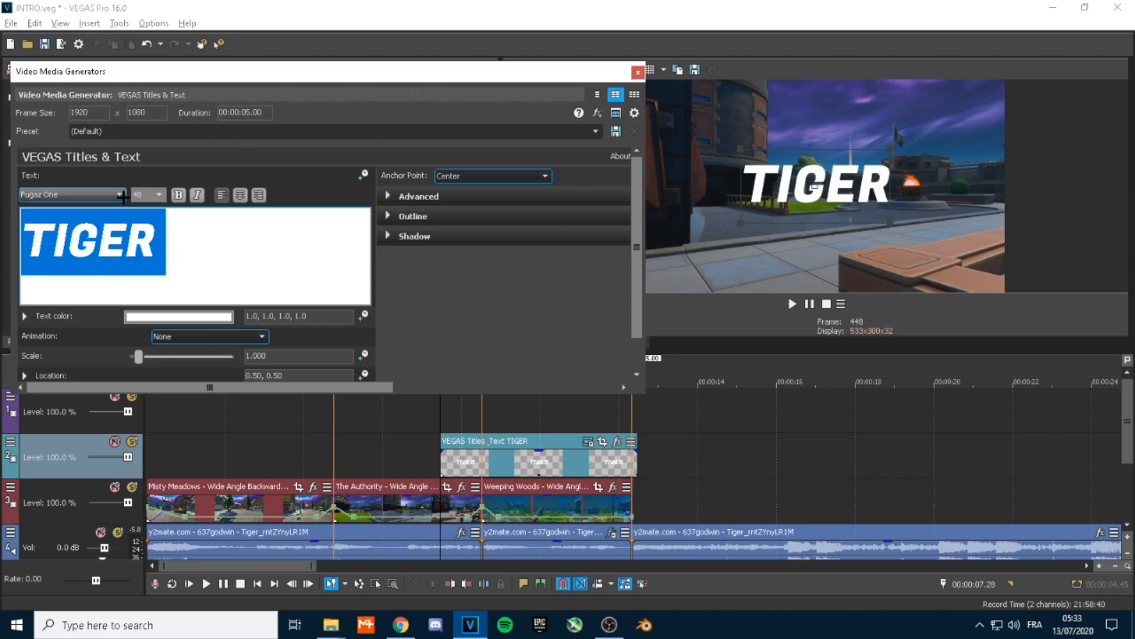
# - Try the Dimbo Italic font on the TIGER title, and return the title to Fugaz One
pyautogui.click(67, 198)
pyautogui.press('d')
pyautogui.click(66, 212)
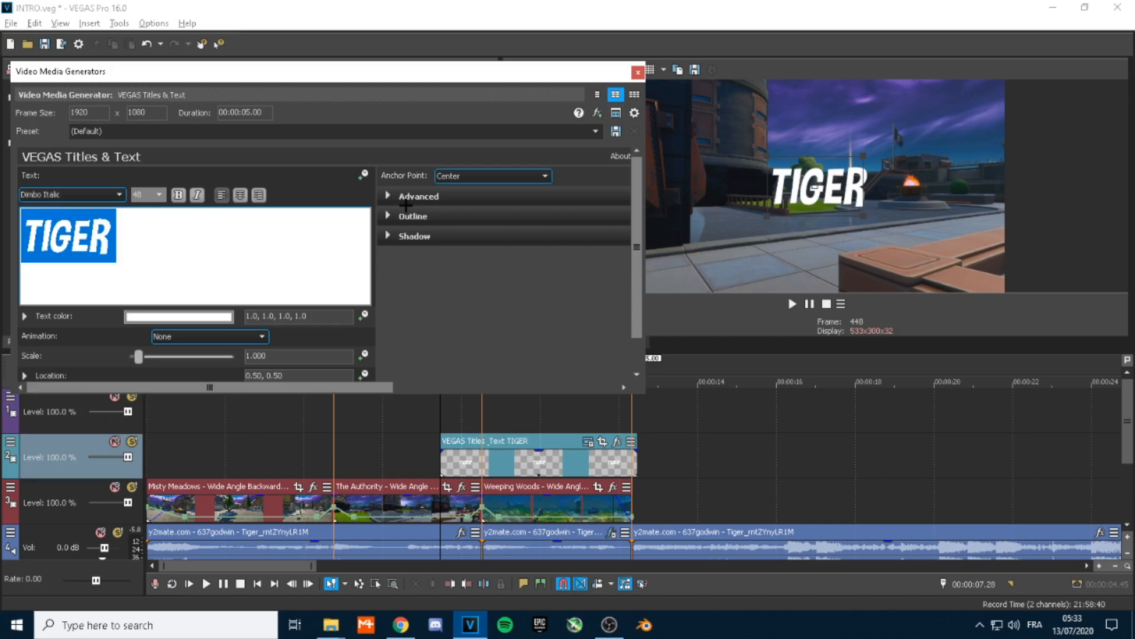
pyautogui.click(59, 193)
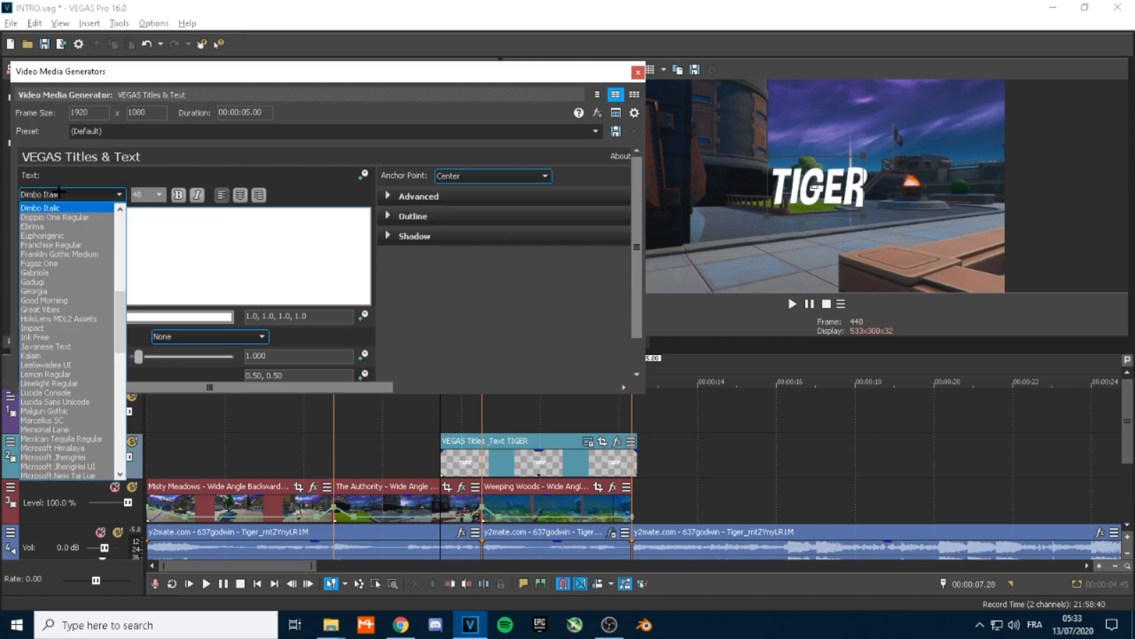
pyautogui.press('f')
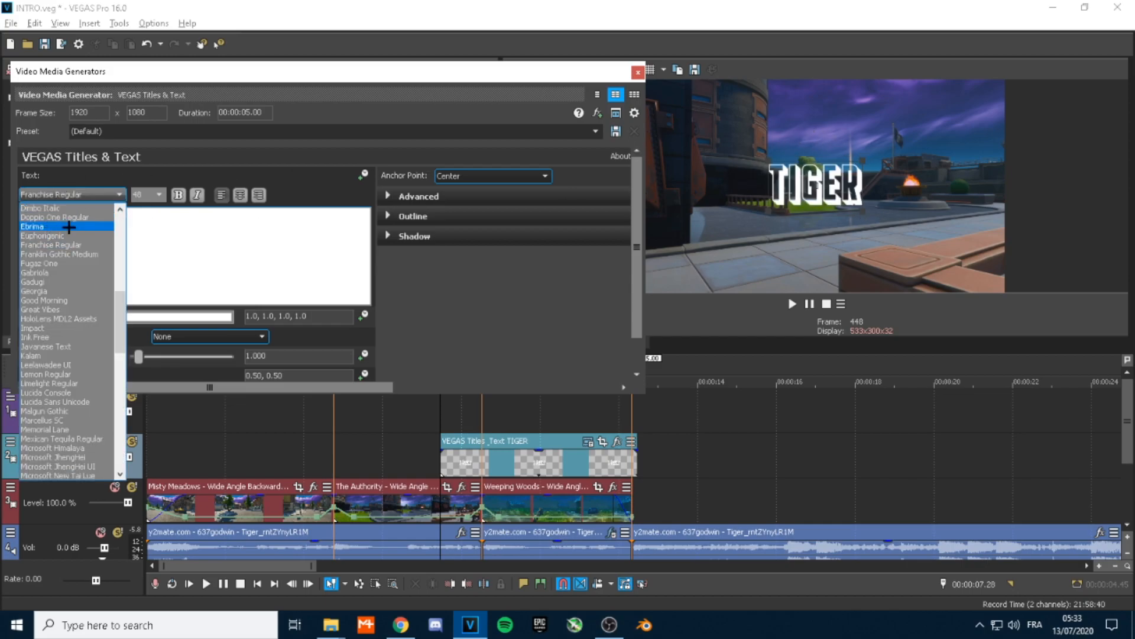
pyautogui.click(52, 263)
# - Set the TIGER title's font size to 18 and save the project
pyautogui.click(159, 197)
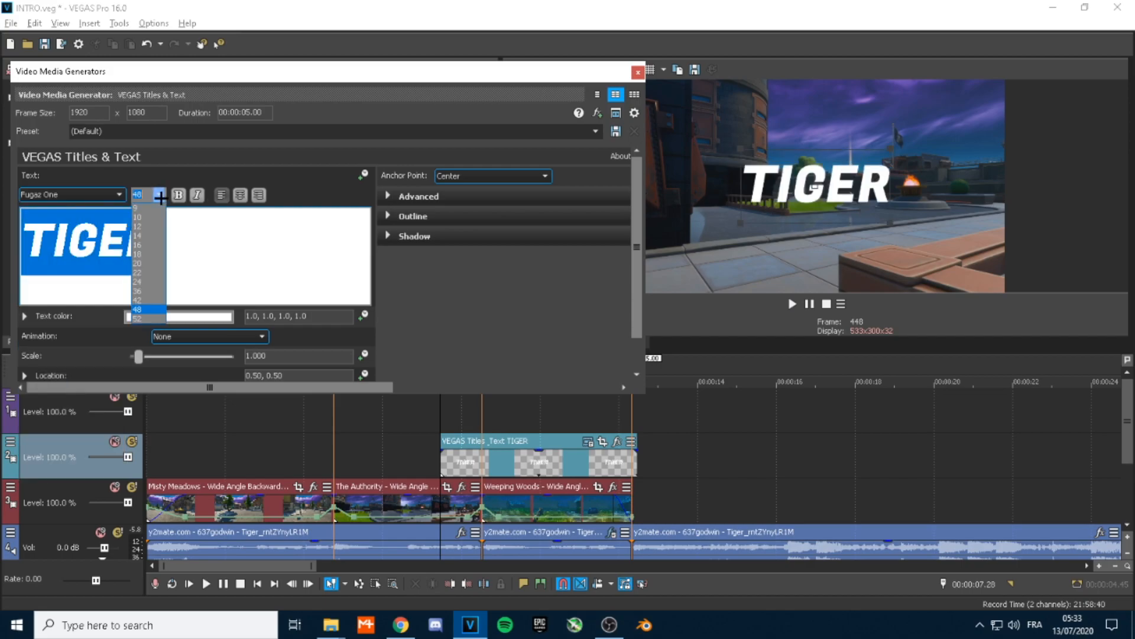
pyautogui.click(154, 256)
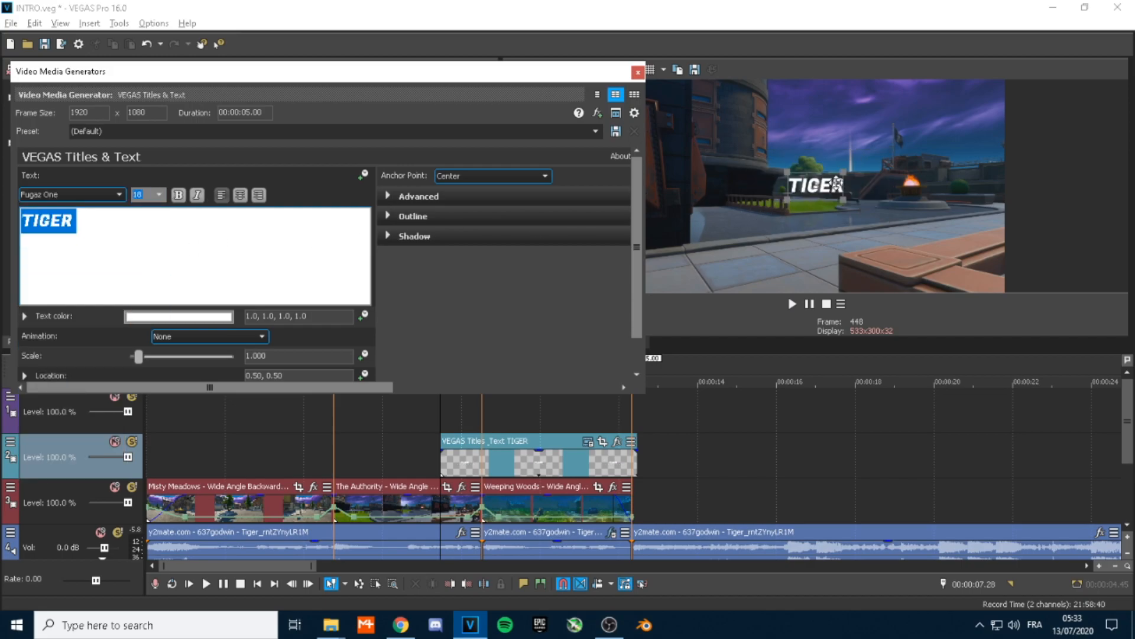
pyautogui.hotkey('ctrl', 's')
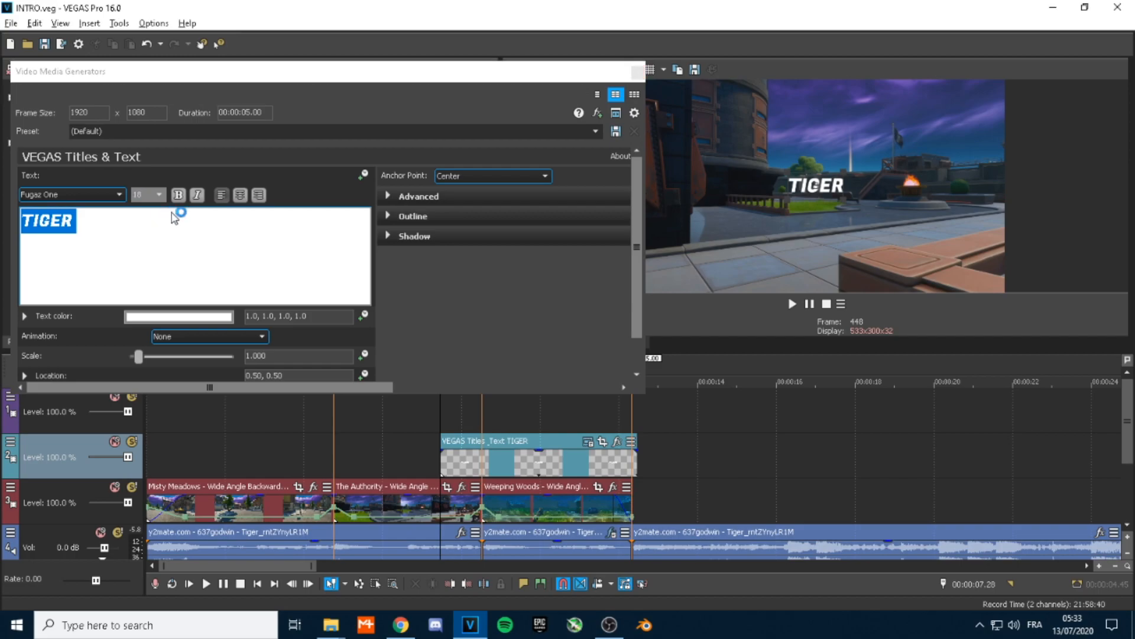
# - Enable the TIGER title's shadow with X and Y offsets of 0.030 and a blur of 0.000, and save the project
pyautogui.click(388, 236)
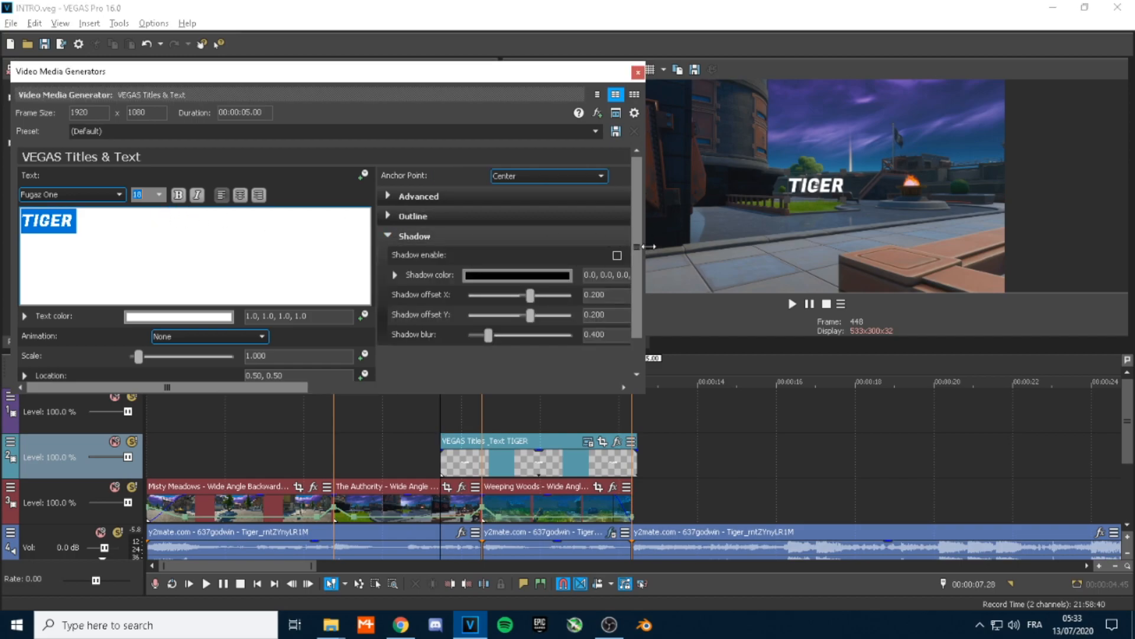
pyautogui.moveTo(649, 247); pyautogui.dragTo(686, 247)
pyautogui.click(617, 255)
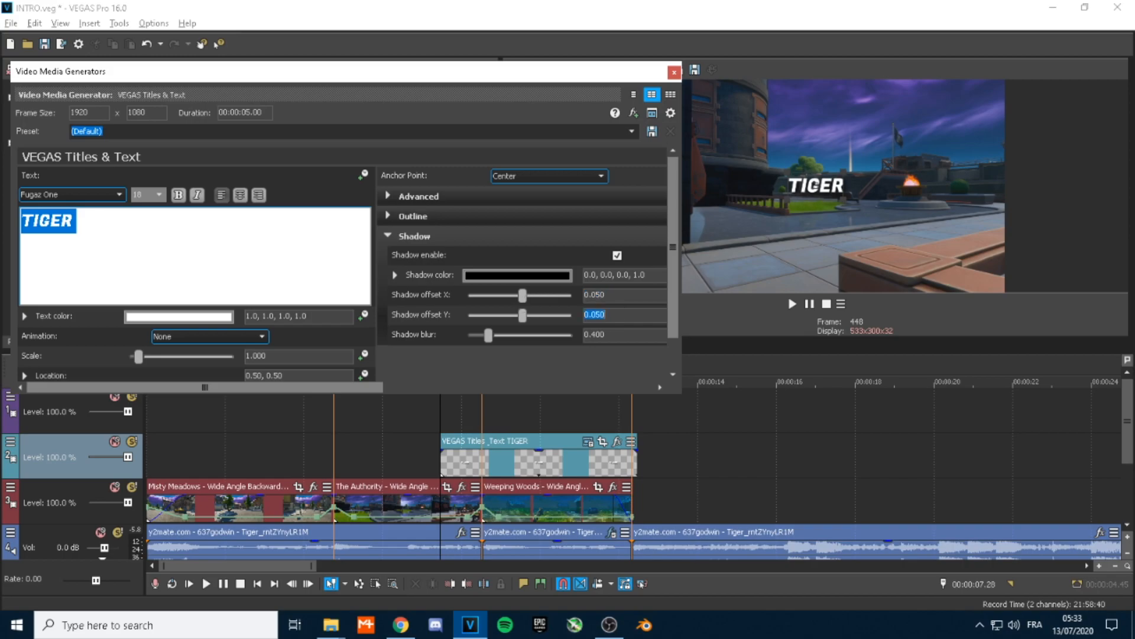
pyautogui.hotkey('ctrl', 's')
pyautogui.click(612, 315)
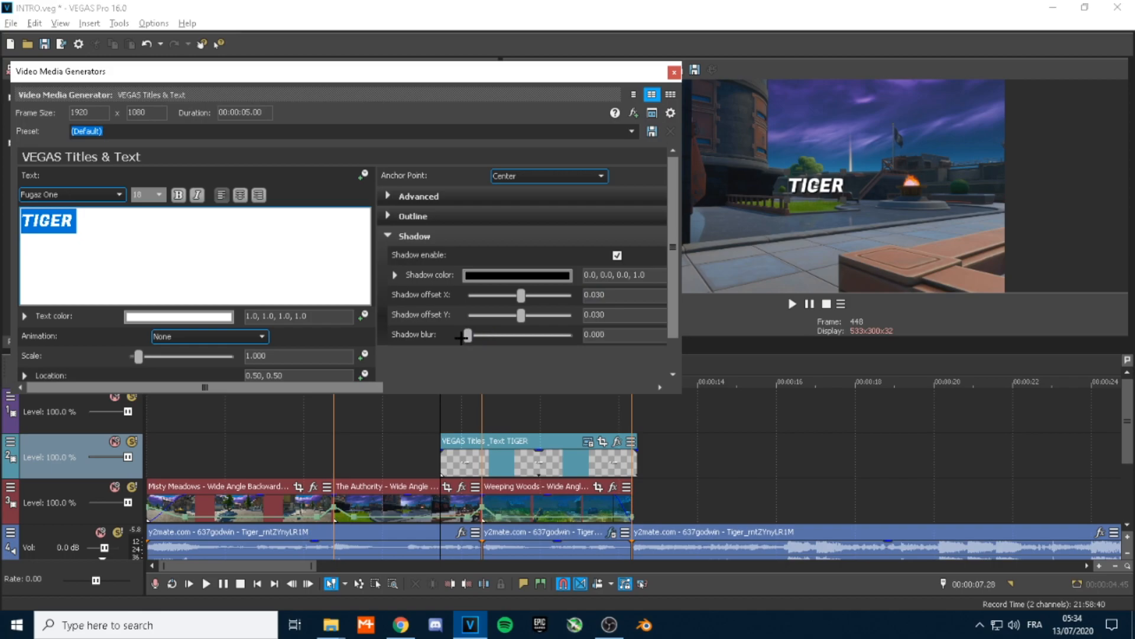
pyautogui.hotkey('ctrl', 's')
pyautogui.click(674, 72)
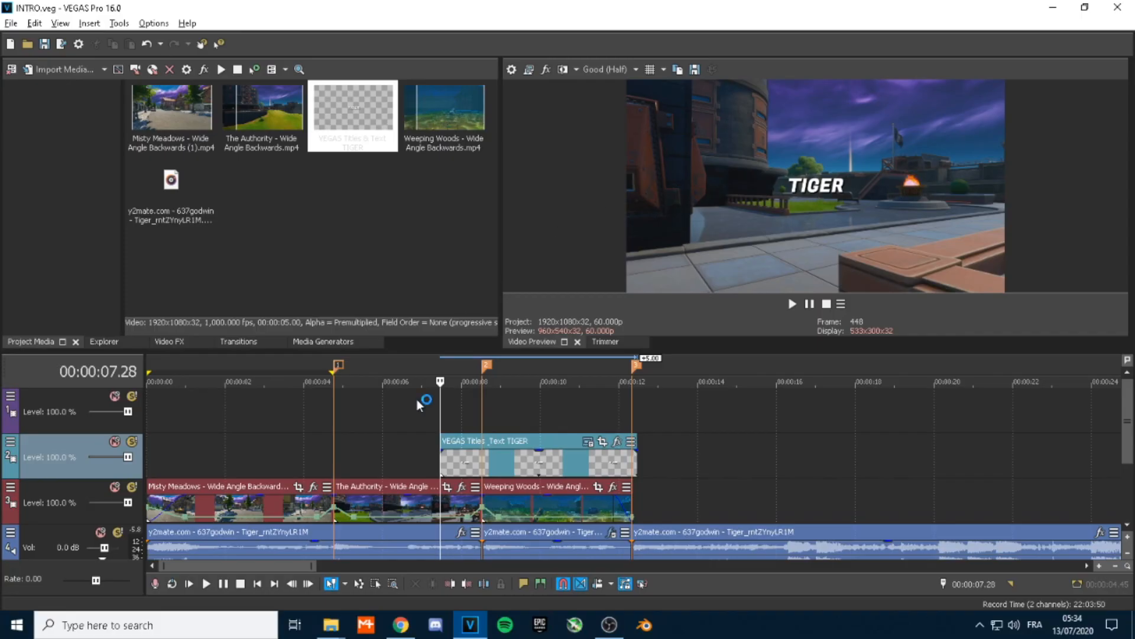
# - Move the TIGER title to the start of the timeline and give it a fade-in of about one second
pyautogui.moveTo(470, 465); pyautogui.dragTo(161, 464)
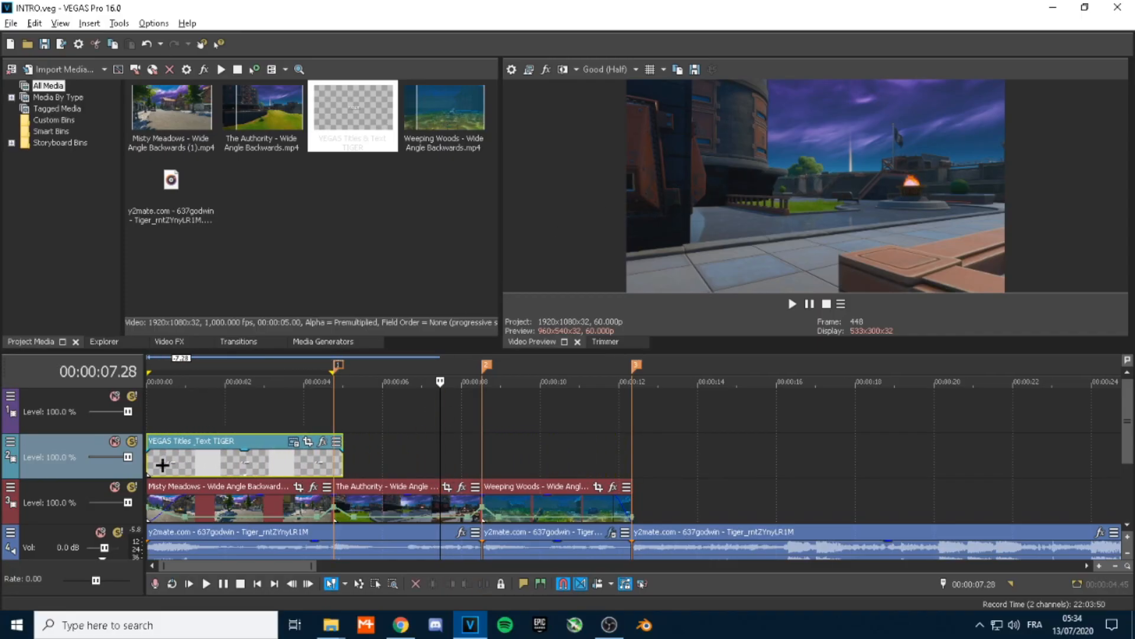
pyautogui.click(159, 416)
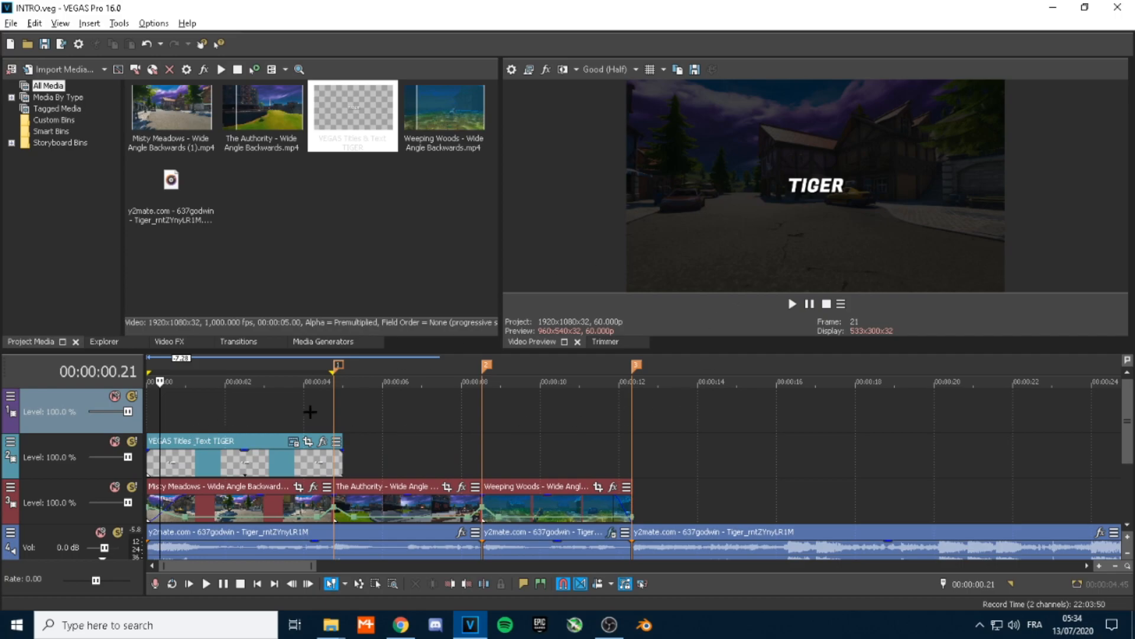
pyautogui.moveTo(151, 448); pyautogui.dragTo(187, 449)
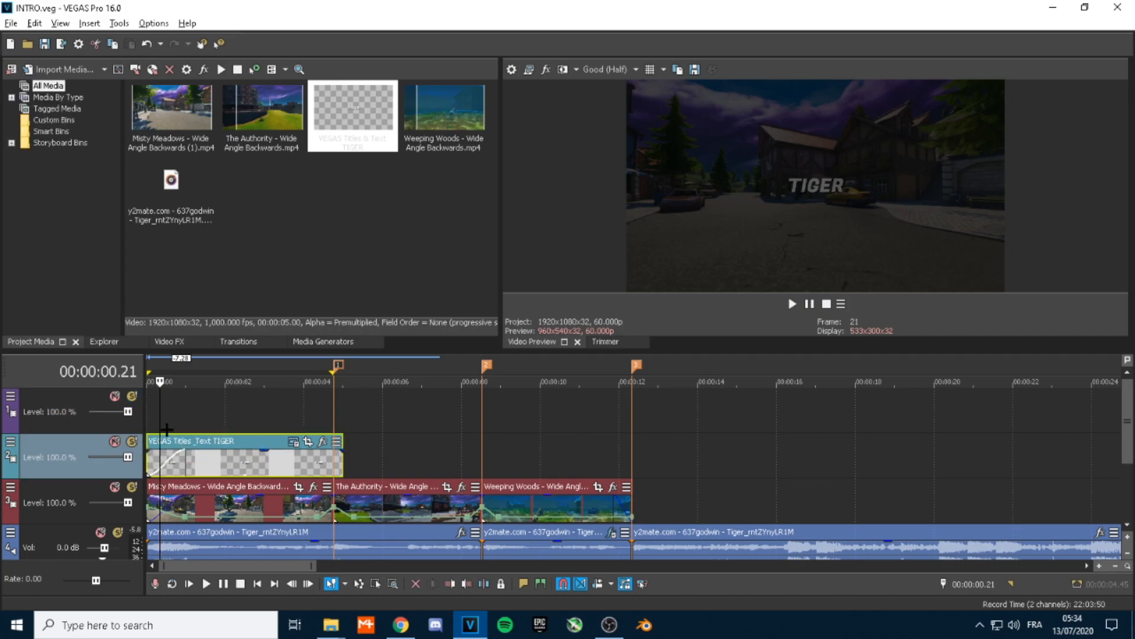
pyautogui.click(161, 426)
pyautogui.press('space')
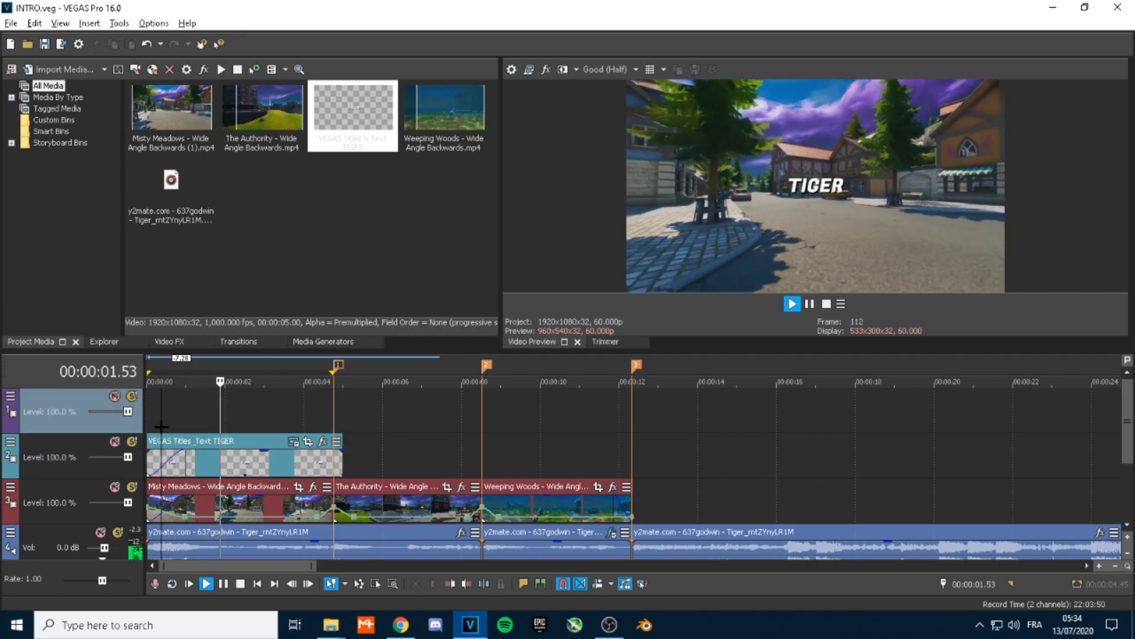
pyautogui.press('space')
# - Trim the TIGER title to end at the first marker and paste a new copy of it at the start of the top track
pyautogui.moveTo(343, 460); pyautogui.dragTo(334, 460)
pyautogui.click(231, 463)
pyautogui.click(147, 412)
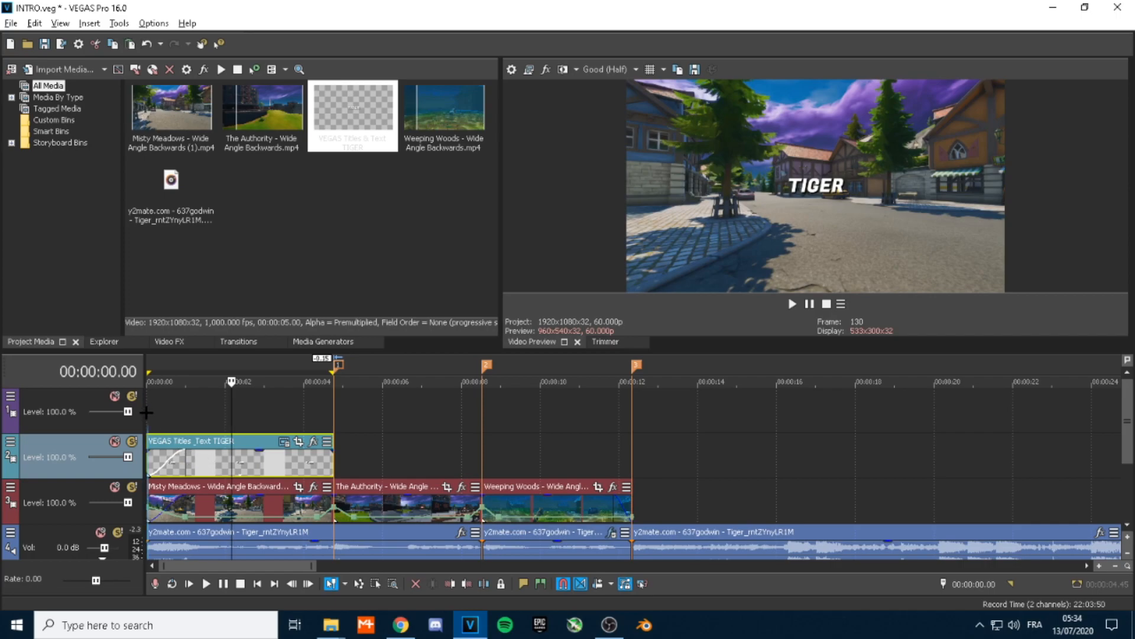
pyautogui.hotkey('ctrl', 'v')
pyautogui.click(649, 272)
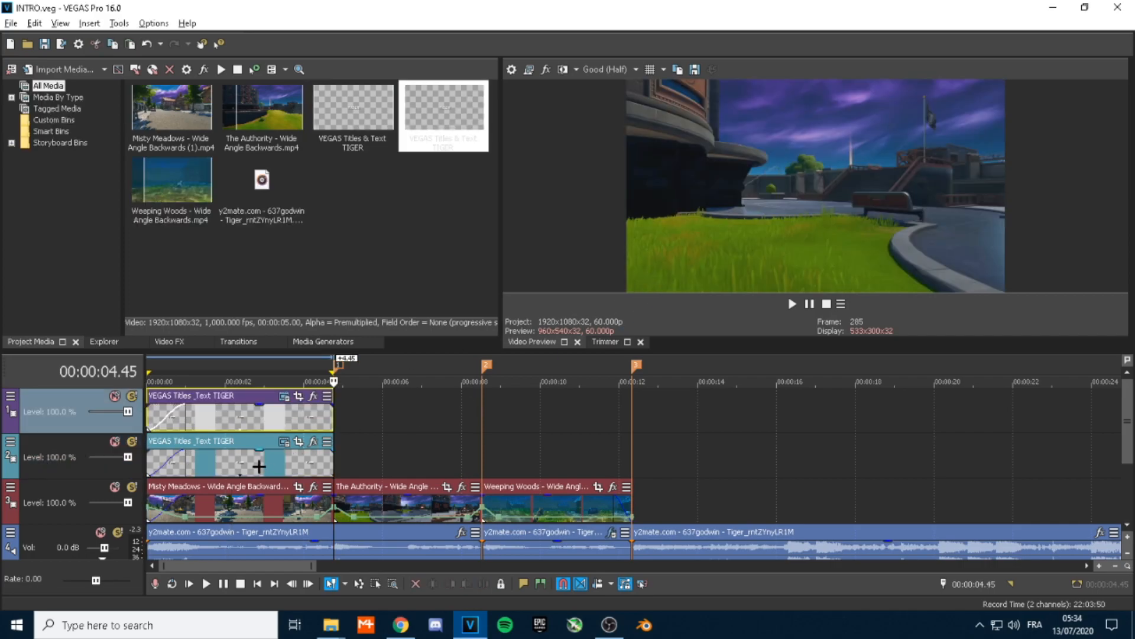
# - Increase the shadow blur of the lower TIGER title
pyautogui.click(259, 464)
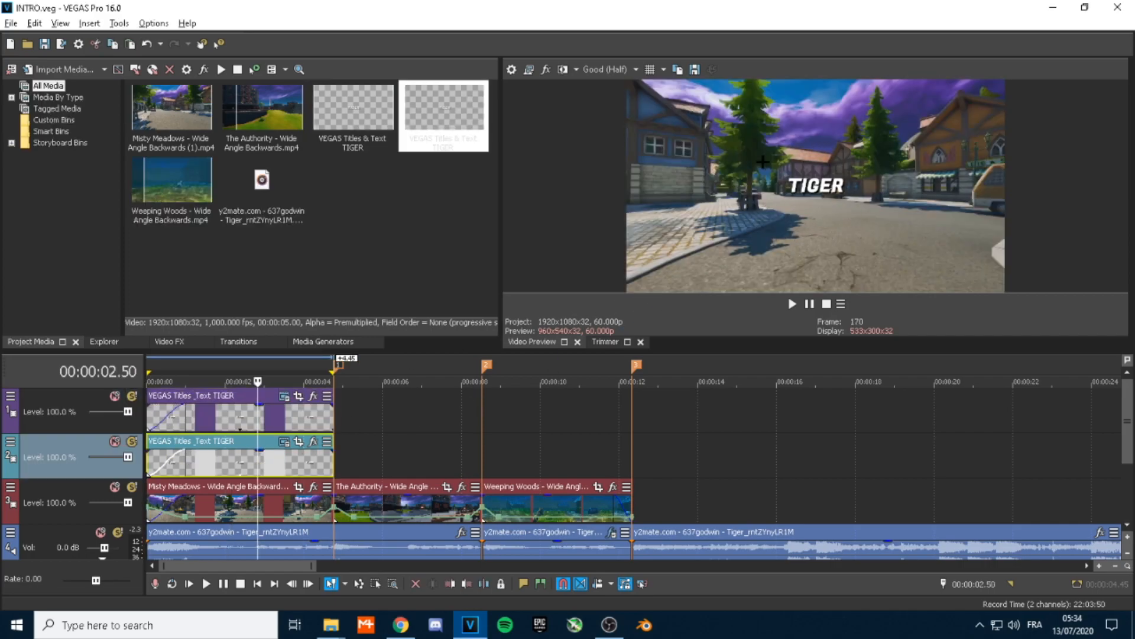
pyautogui.click(284, 441)
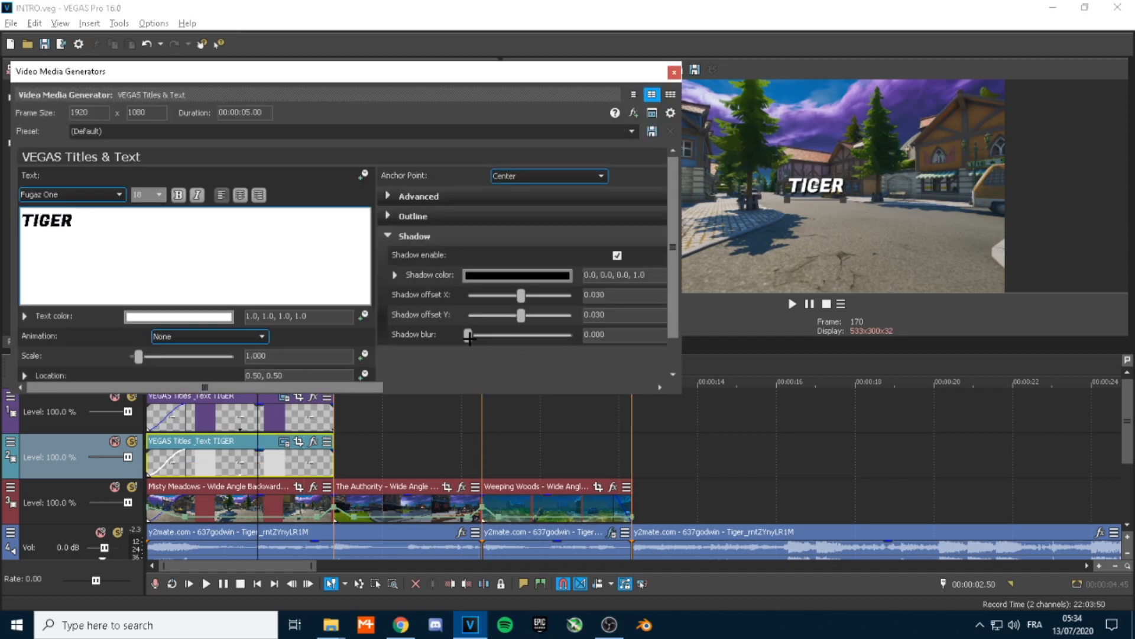
pyautogui.moveTo(469, 335); pyautogui.dragTo(482, 335)
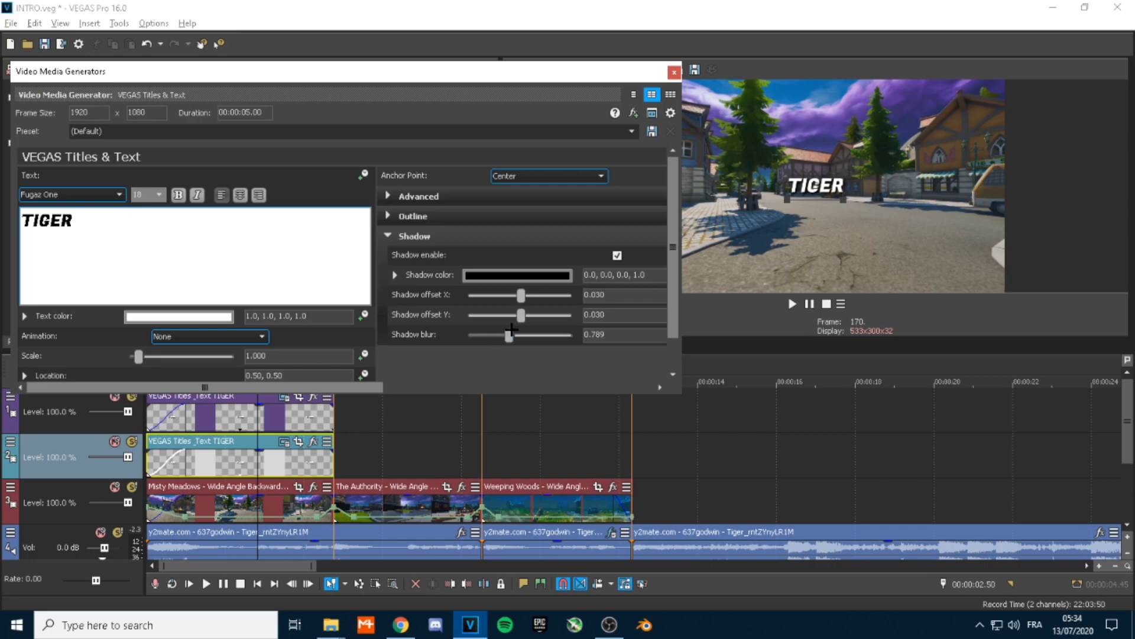
pyautogui.click(674, 72)
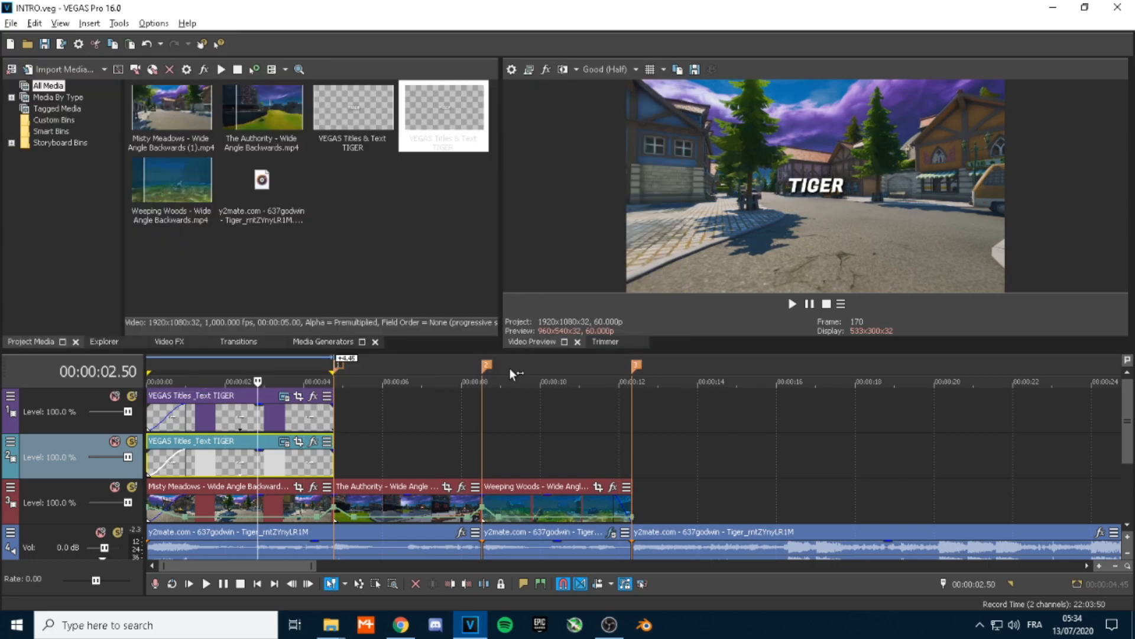
# - Insert a new video track above the titles and place the Displacement Map video from the Effects folder at its start
pyautogui.scroll(-2, 424, 455)
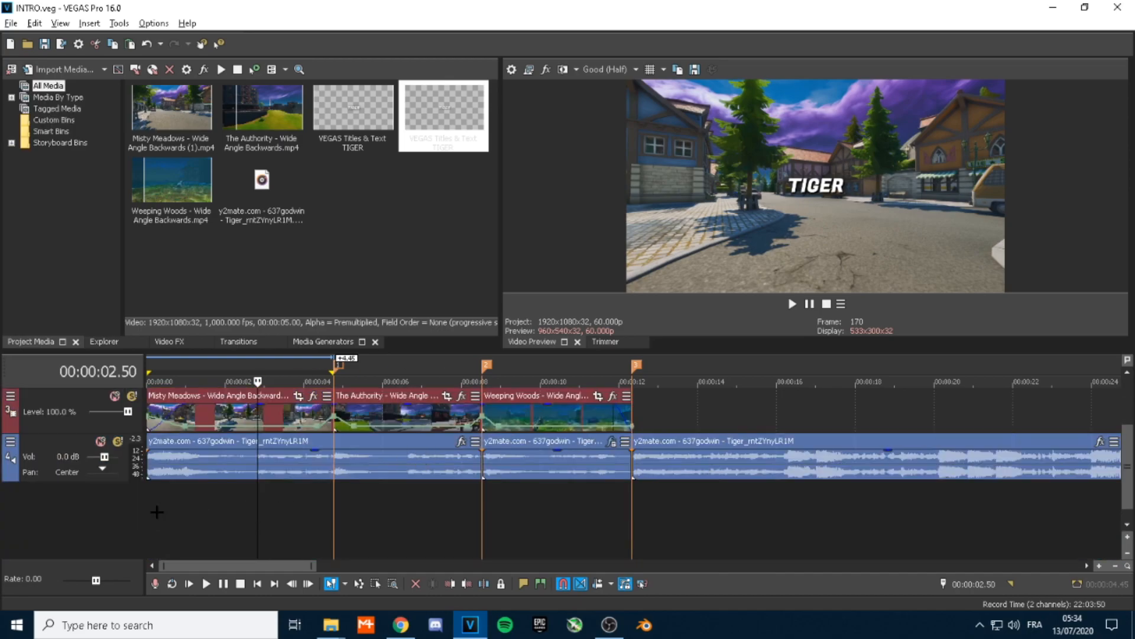
pyautogui.rightClick(82, 509)
pyautogui.click(164, 550)
pyautogui.hotkey('ctrl', 's')
pyautogui.click(339, 632)
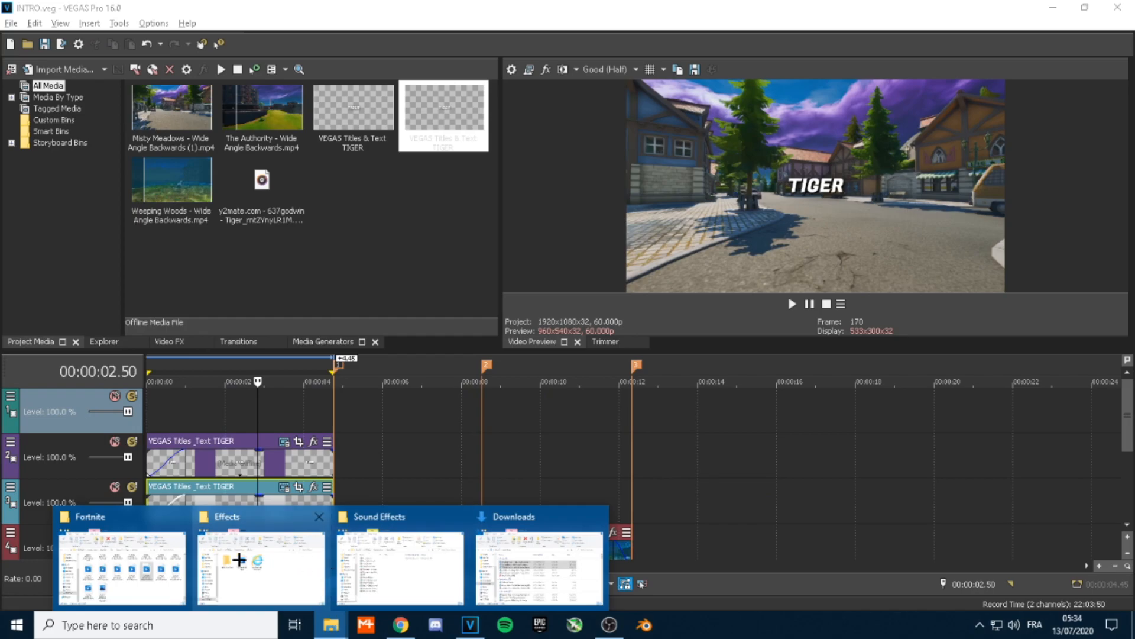
pyautogui.click(260, 568)
pyautogui.moveTo(621, 284); pyautogui.dragTo(147, 404)
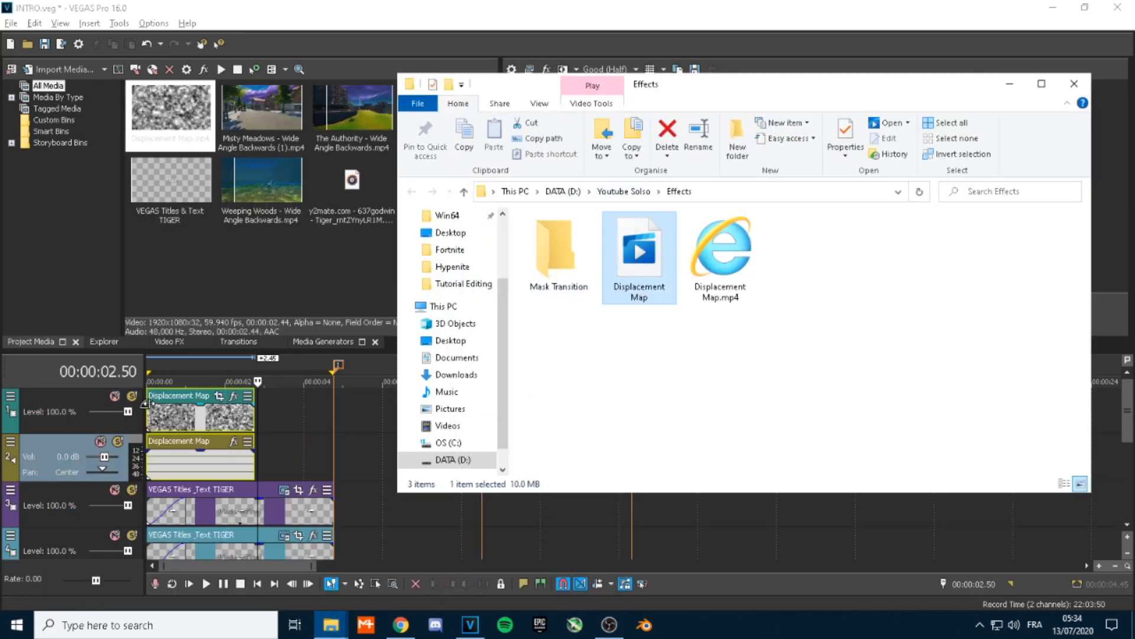
# - Delete the Displacement Map's audio track and extend its video event to the third marker
pyautogui.click(75, 459)
pyautogui.rightClick(40, 449)
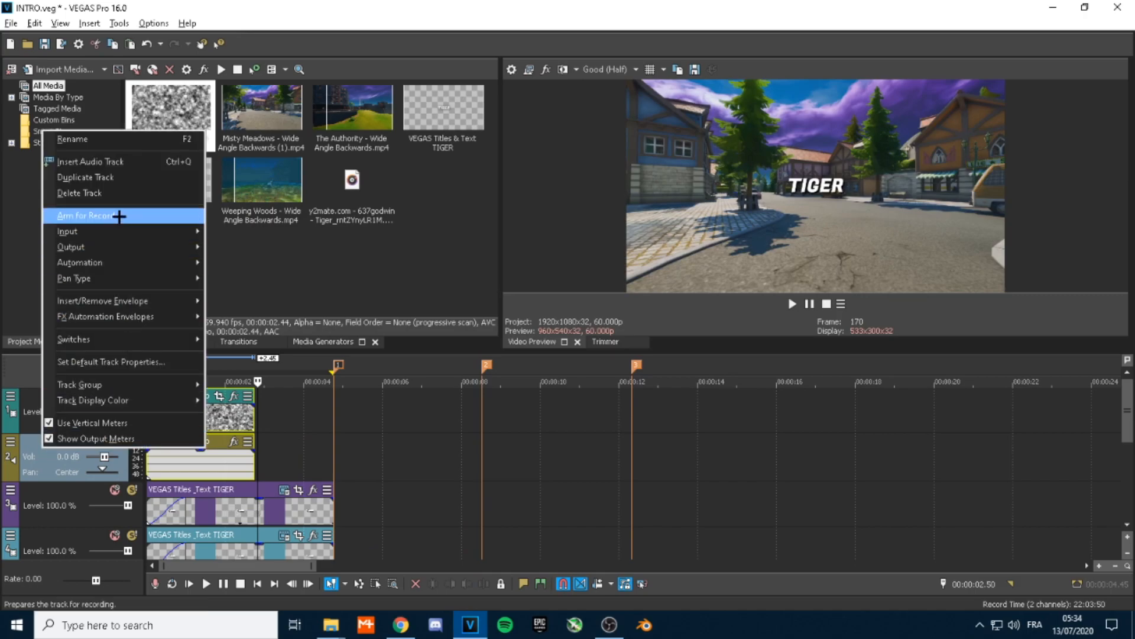
pyautogui.click(114, 193)
pyautogui.moveTo(253, 413); pyautogui.dragTo(632, 413)
pyautogui.click(184, 423)
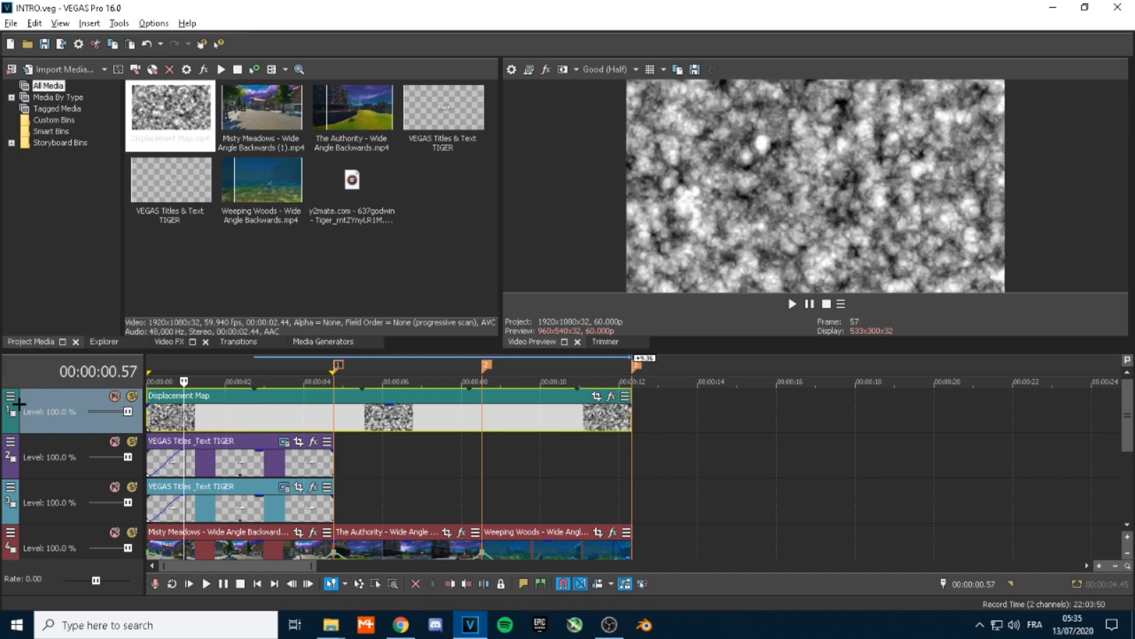
# - Set the Displacement Map track's compositing mode to custom with the VEGAS Displacement Map plug-in
pyautogui.click(11, 395)
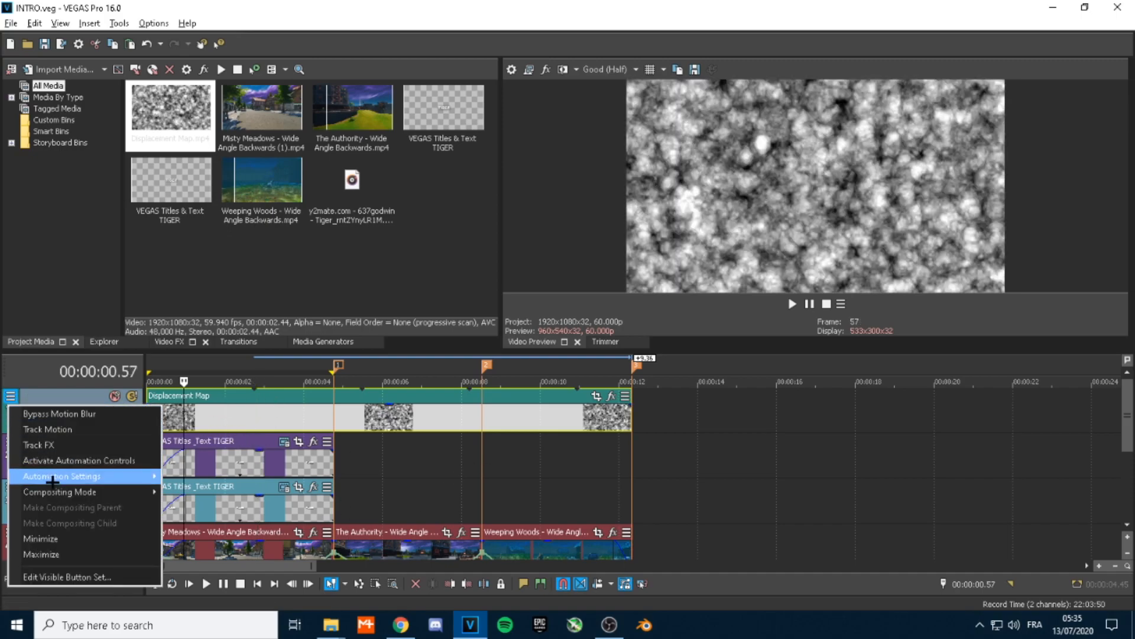
pyautogui.moveTo(52, 491)
pyautogui.click(228, 273)
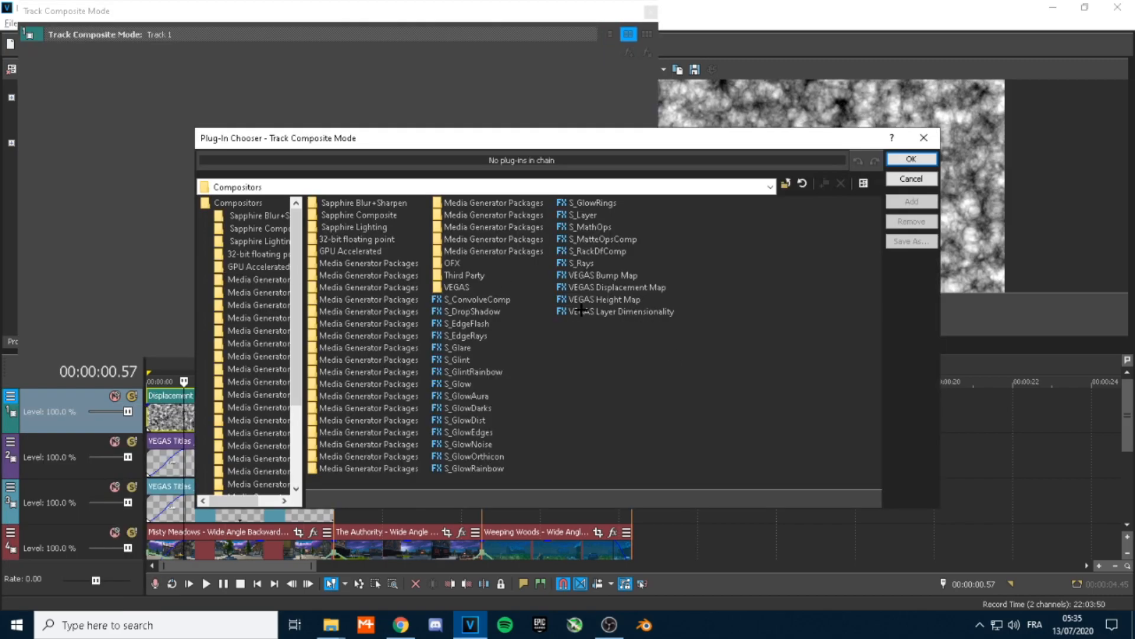
pyautogui.click(603, 288)
pyautogui.click(911, 201)
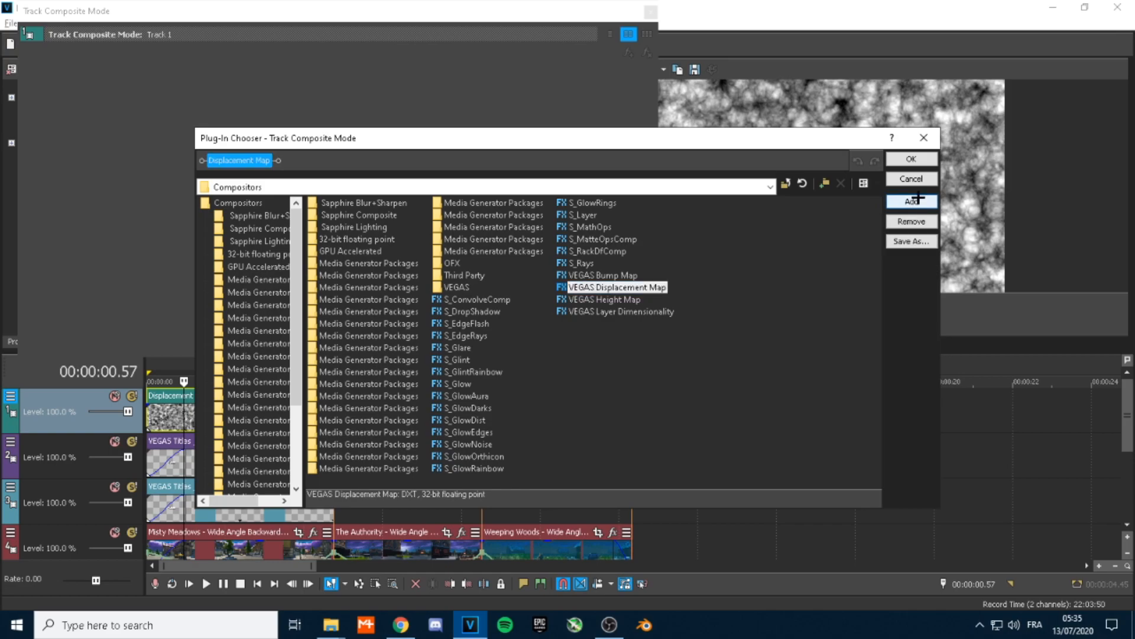
pyautogui.click(911, 159)
# - Set the displacement's horizontal and vertical scale to 0.002, edge handling to Wrap Pixels Around, and enable Alpha channel scales RGB channels
pyautogui.doubleClick(178, 123)
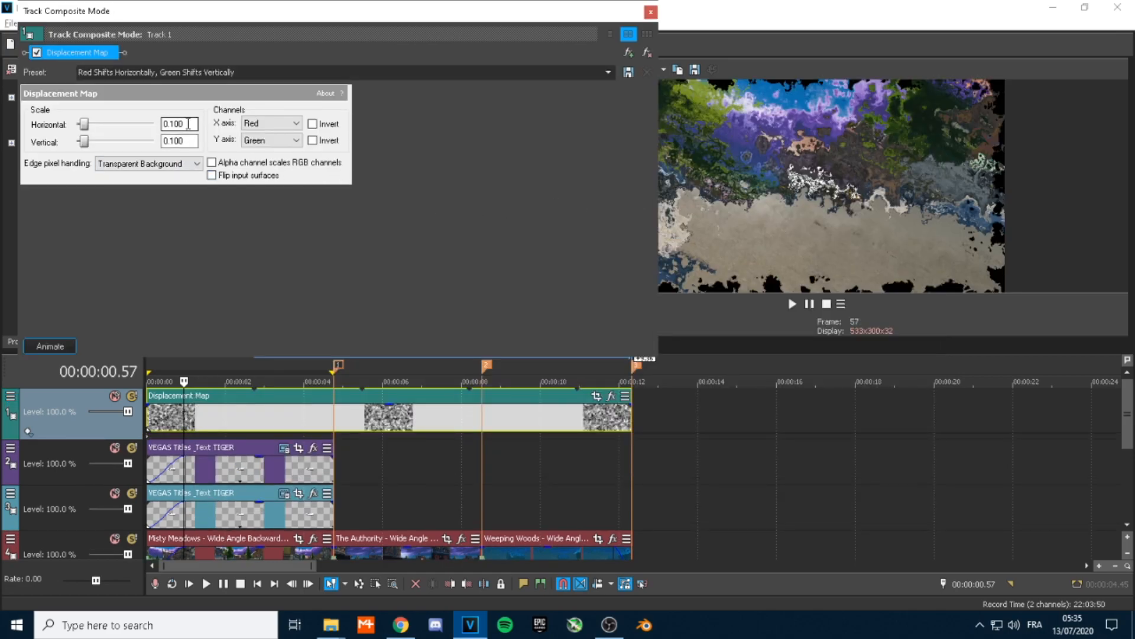
pyautogui.write('0.002')
pyautogui.press('Return')
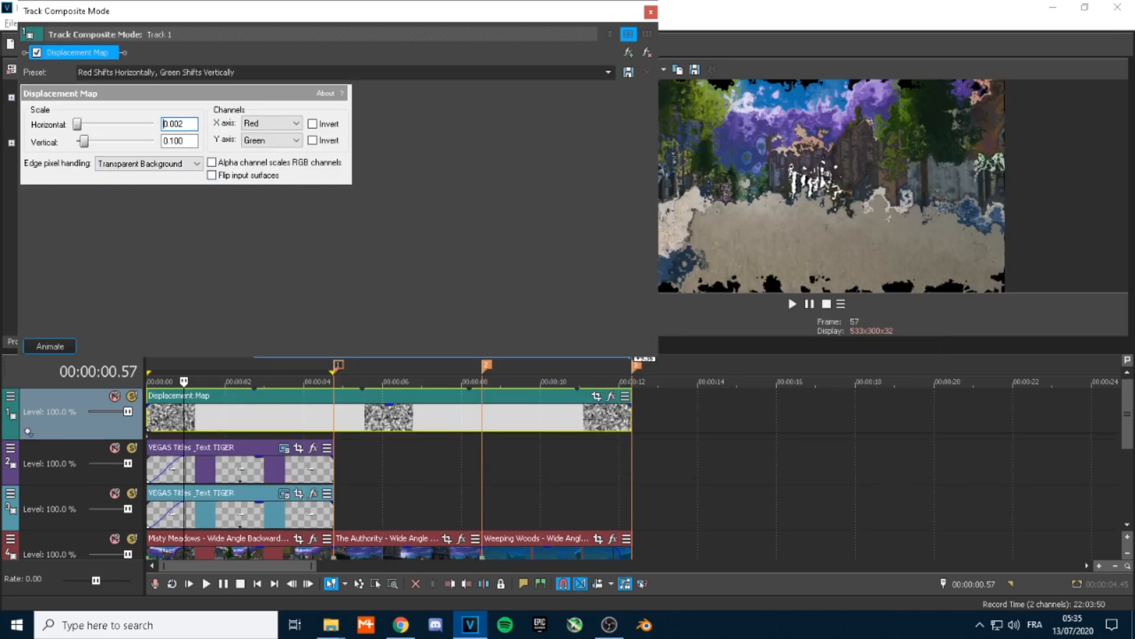
pyautogui.press('Tab')
pyautogui.write('0.002')
pyautogui.press('Return')
pyautogui.click(112, 163)
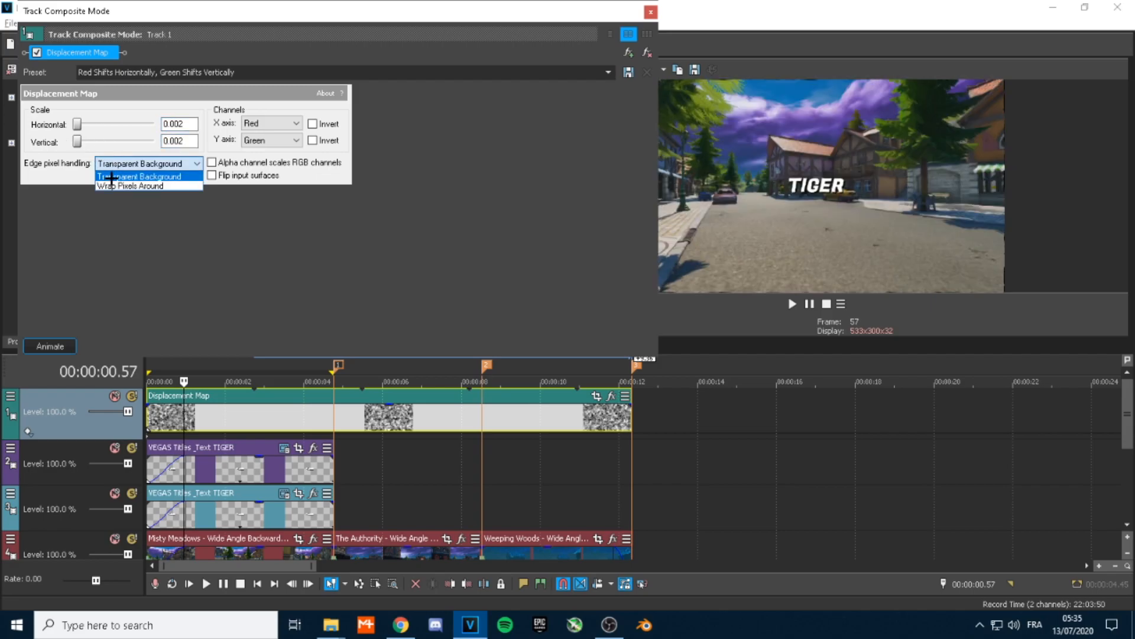
pyautogui.click(137, 186)
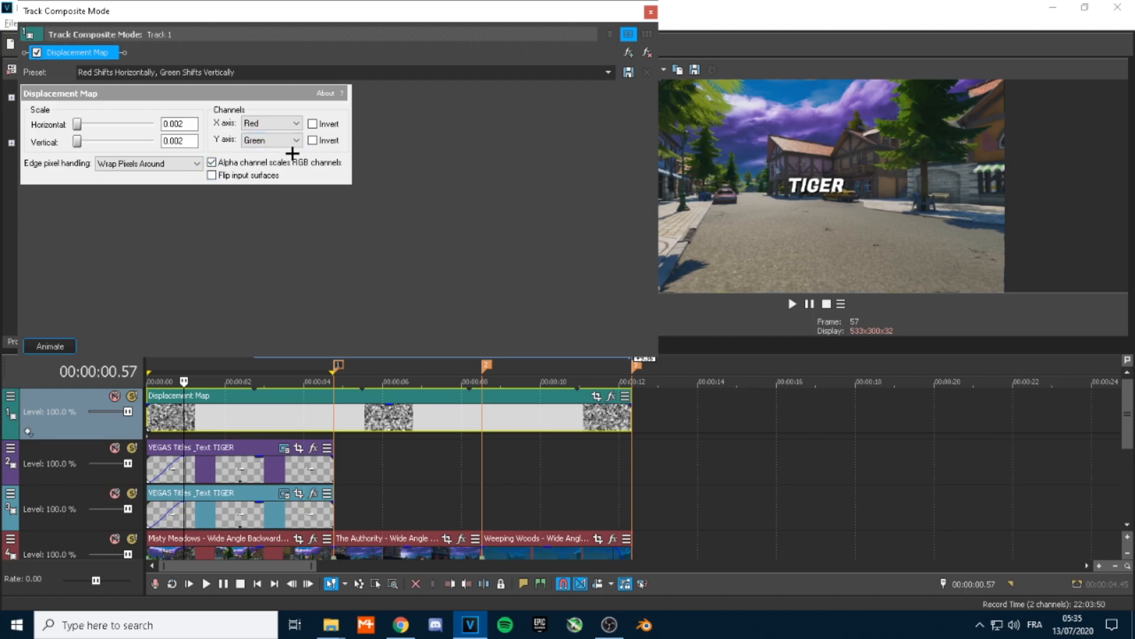
pyautogui.click(654, 12)
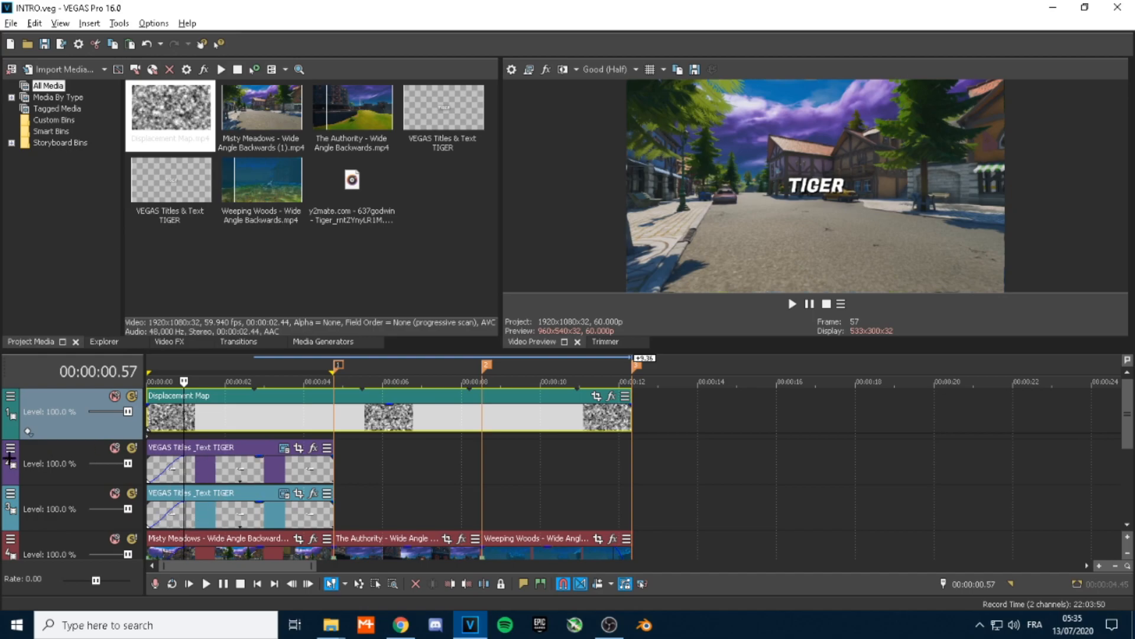
# - Make both TIGER title tracks compositing children of the Displacement Map track and save the project
pyautogui.click(10, 450)
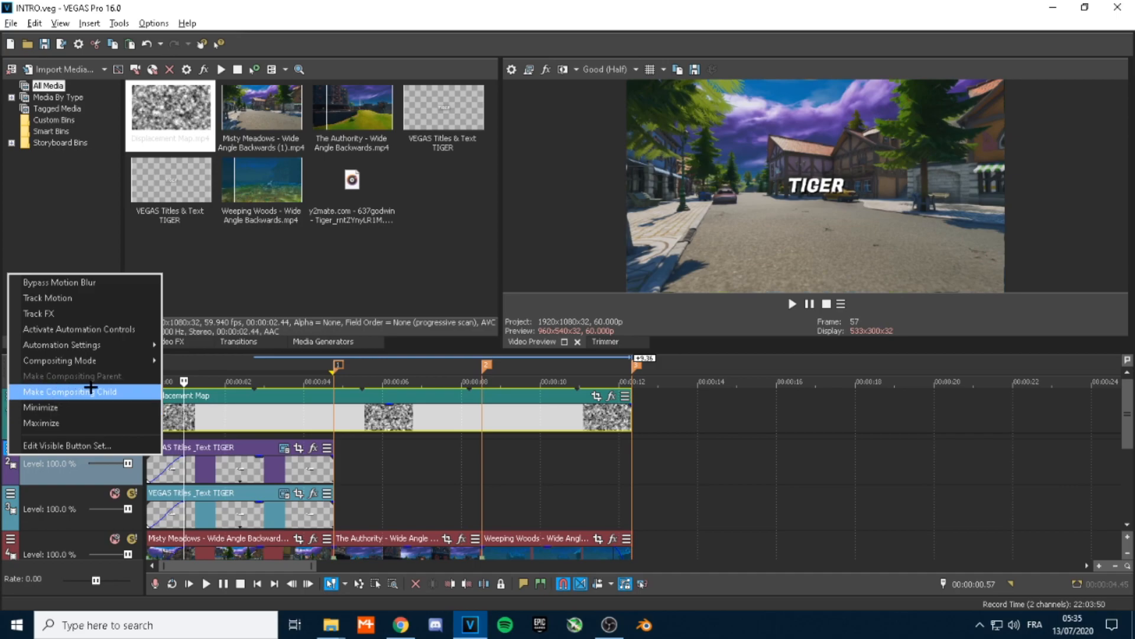
pyautogui.click(124, 392)
pyautogui.click(10, 492)
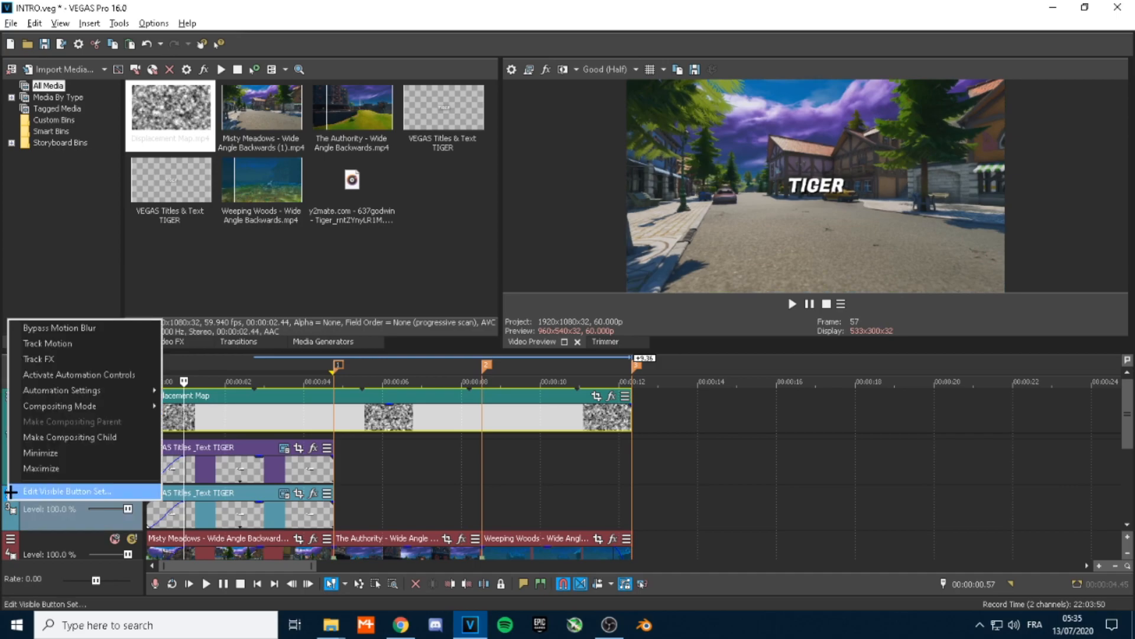
pyautogui.click(77, 437)
pyautogui.hotkey('ctrl', 's')
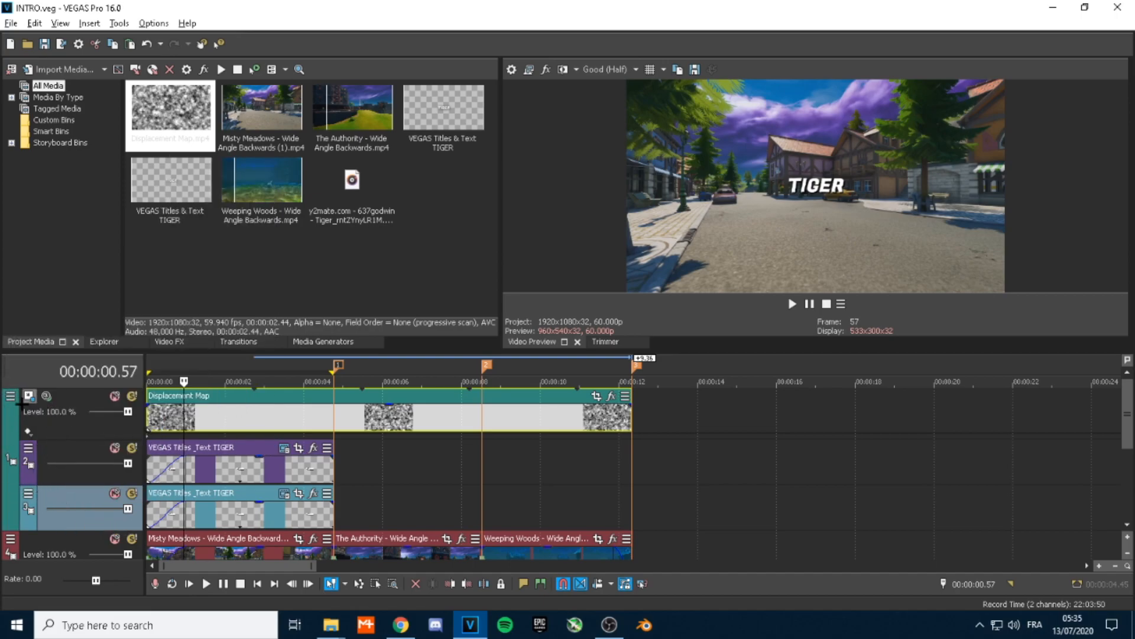
# - Play the opening section with a temporarily enlarged preview to examine the displacement effect on the TIGER title
pyautogui.click(190, 421)
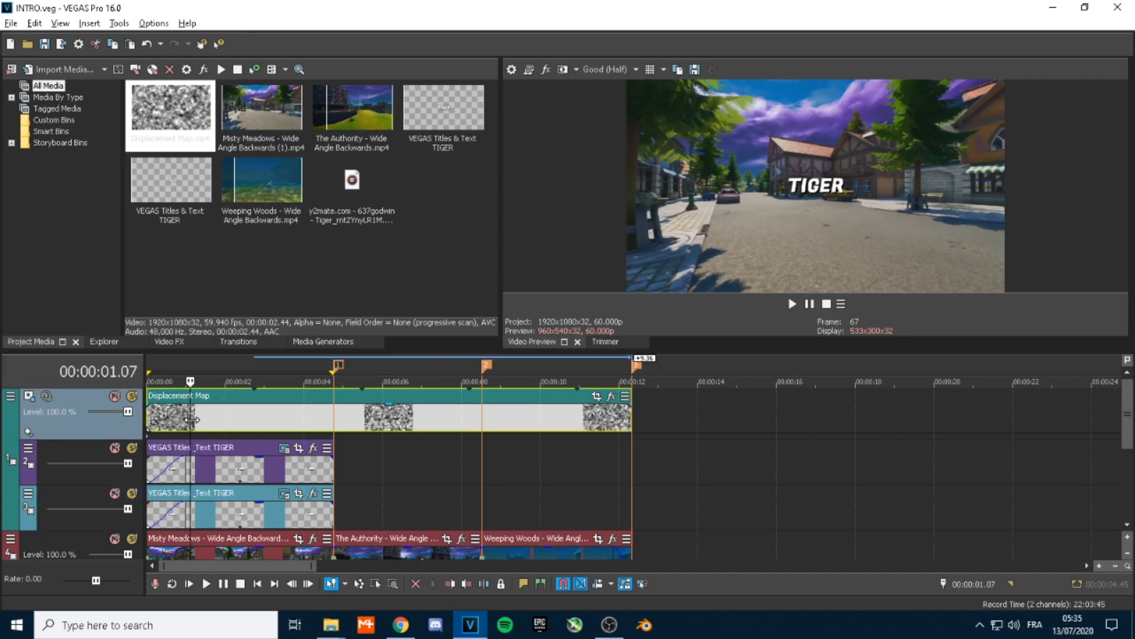
pyautogui.scroll(-2, 355, 423)
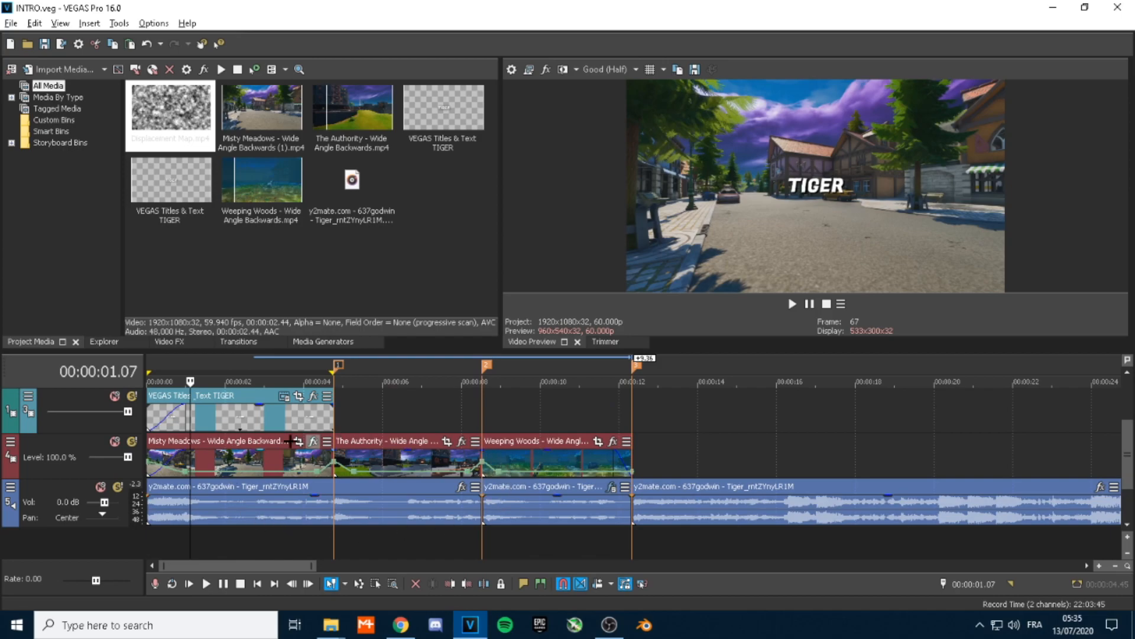
pyautogui.scroll(2, 361, 476)
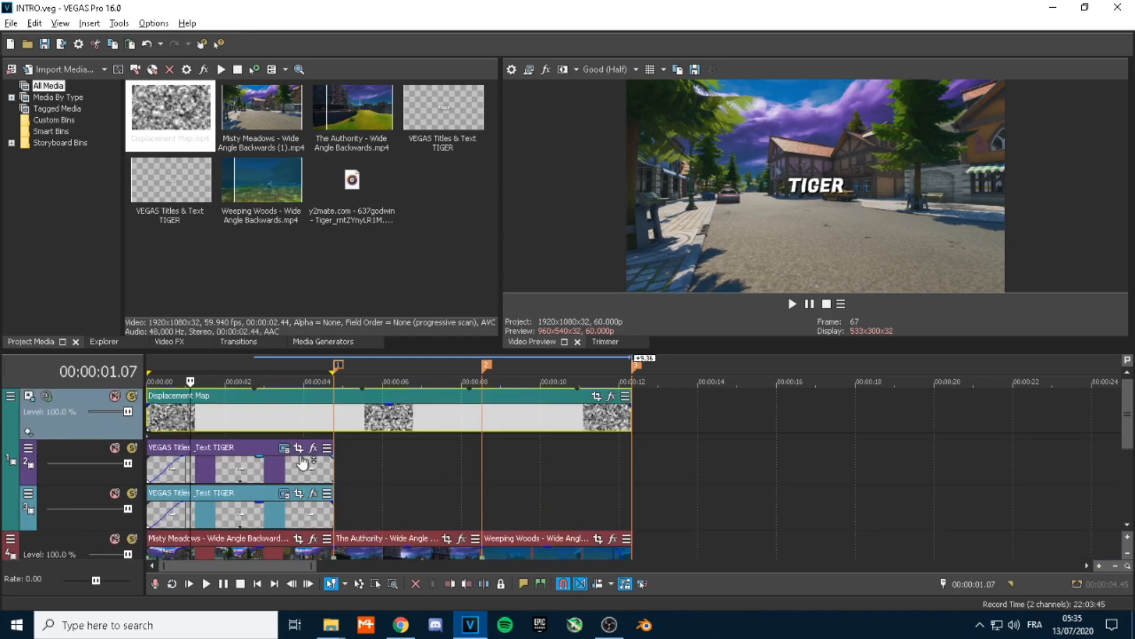
pyautogui.press('space')
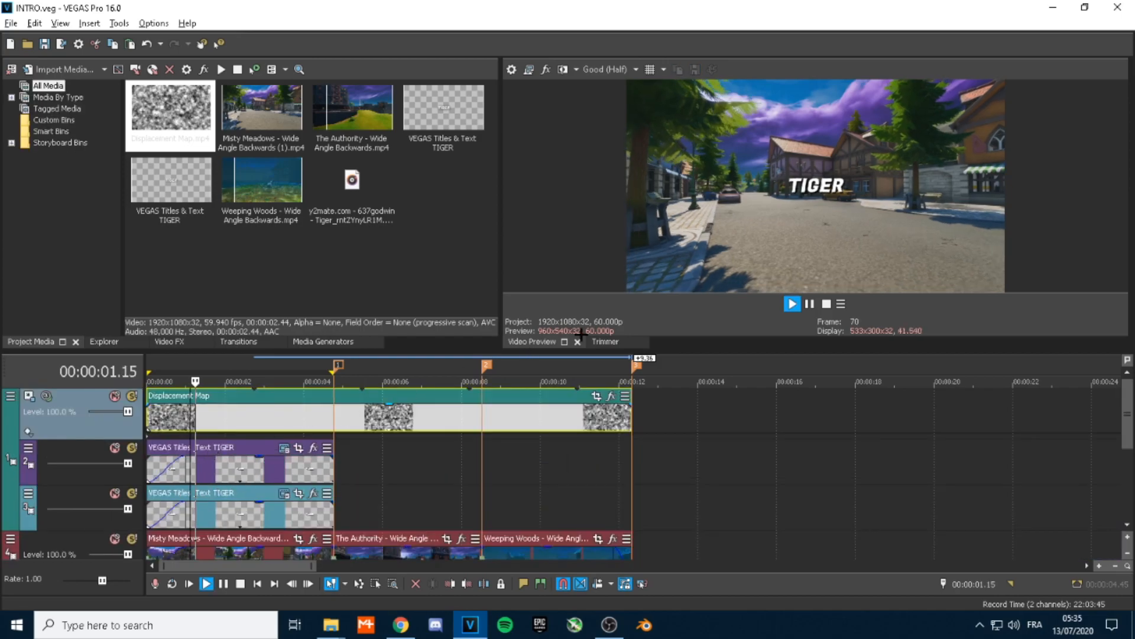
pyautogui.press('space')
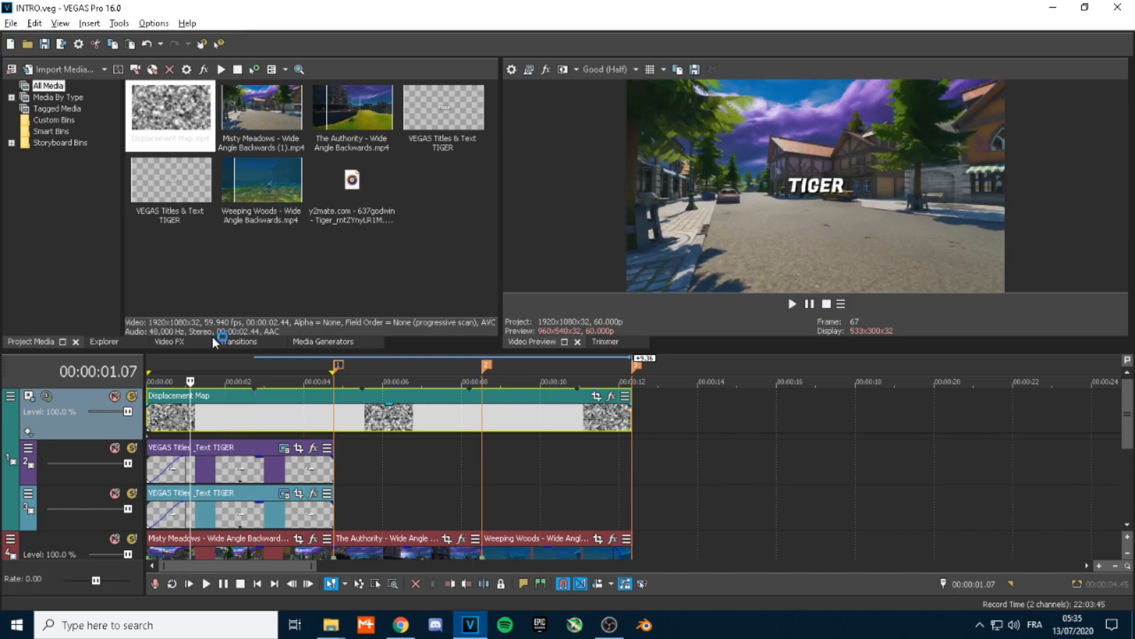
pyautogui.click(164, 369)
pyautogui.moveTo(499, 231); pyautogui.dragTo(330, 235)
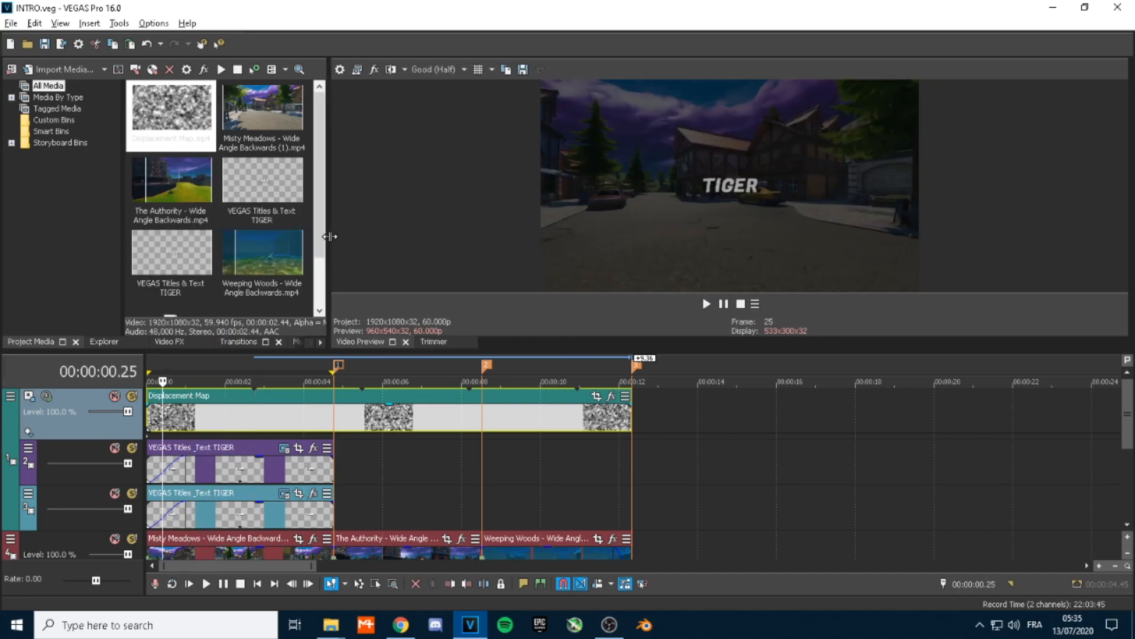
pyautogui.press('space')
pyautogui.moveTo(773, 352); pyautogui.dragTo(756, 433)
pyautogui.press('space')
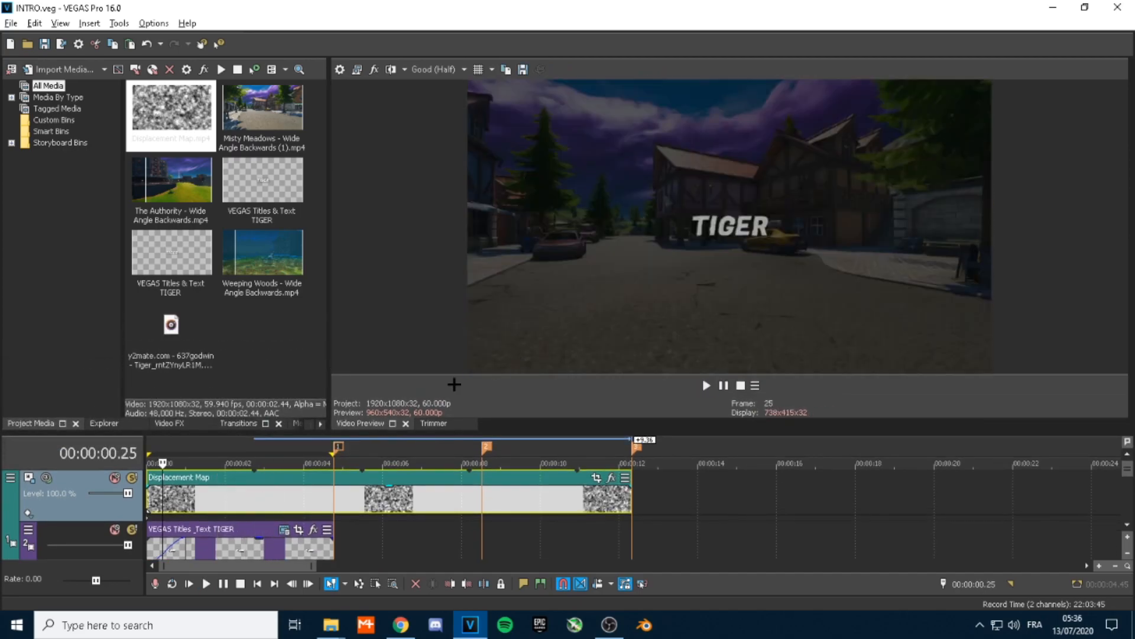
pyautogui.moveTo(689, 432); pyautogui.dragTo(680, 341)
pyautogui.moveTo(329, 228); pyautogui.dragTo(537, 231)
# - Add a velocity envelope to the Displacement Map event at 40% forward velocity, save, and play the intro from the start
pyautogui.rightClick(173, 406)
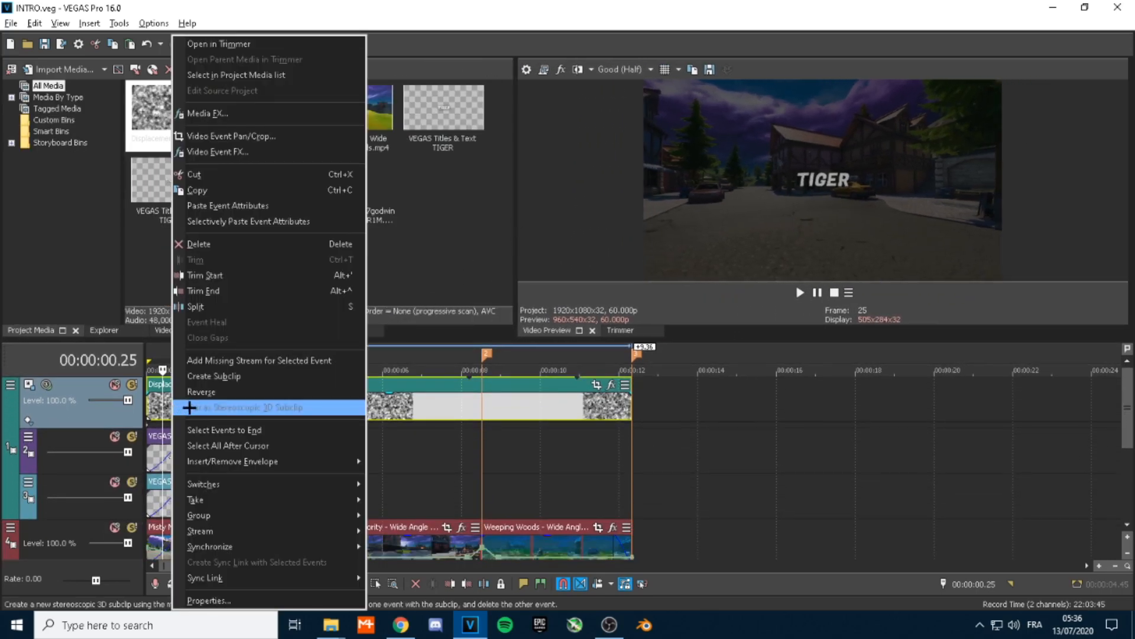
pyautogui.moveTo(212, 460)
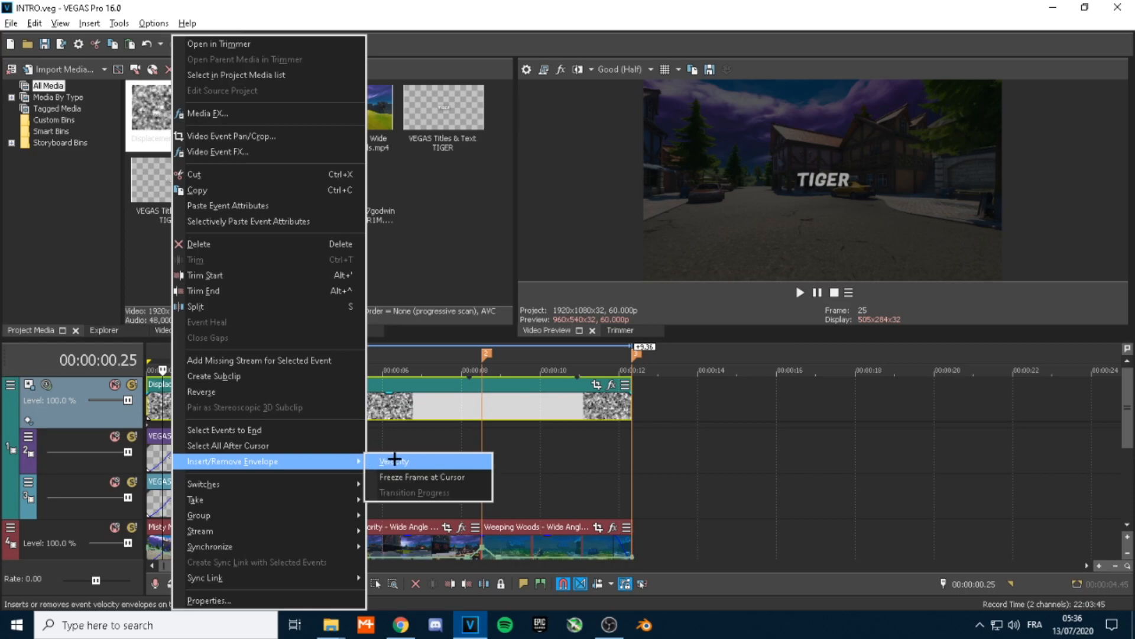
pyautogui.click(394, 459)
pyautogui.rightClick(149, 413)
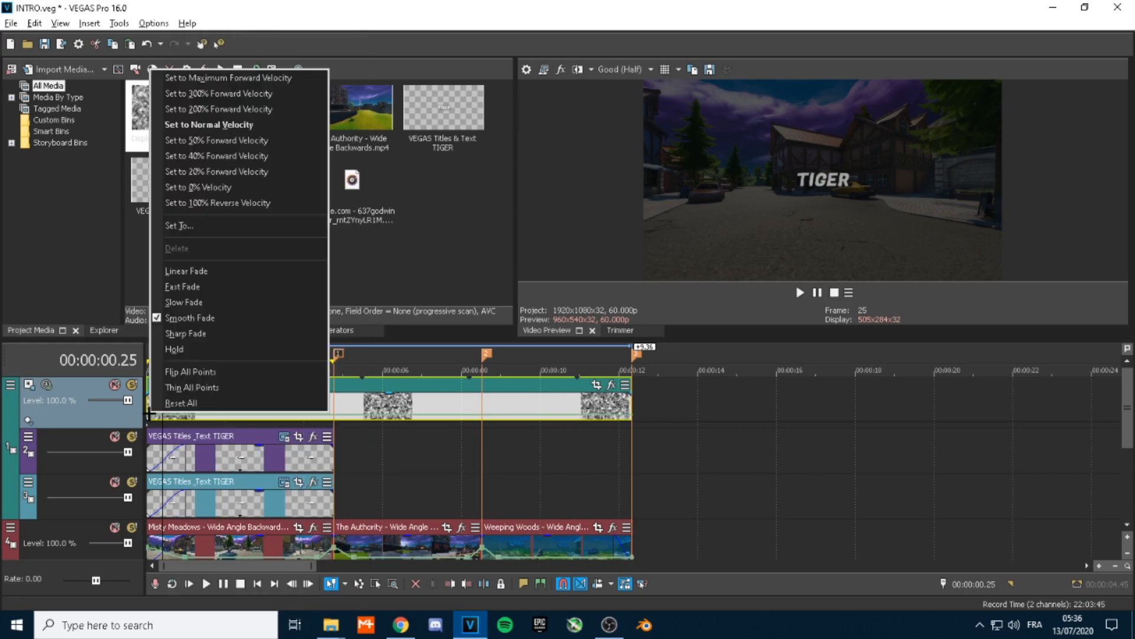
pyautogui.click(237, 155)
pyautogui.hotkey('ctrl', 's')
pyautogui.hotkey('ctrl', 'Home')
pyautogui.press('space')
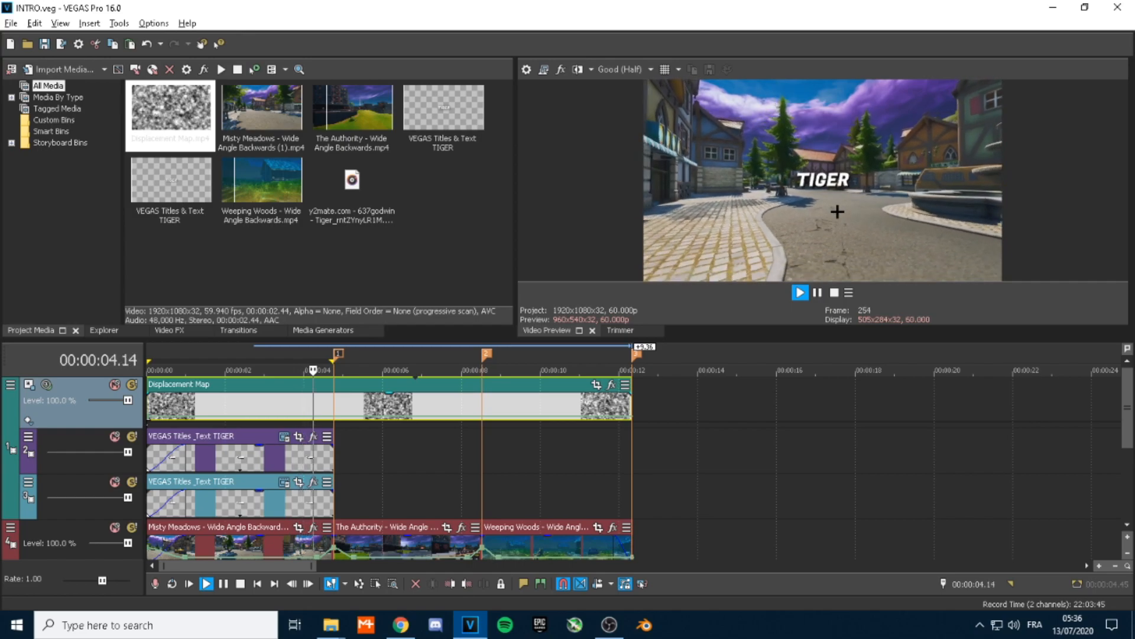
pyautogui.press('space')
pyautogui.click(333, 403)
pyautogui.press('s')
pyautogui.click(375, 408)
pyautogui.press('Delete')
pyautogui.hotkey('ctrl', 'z')
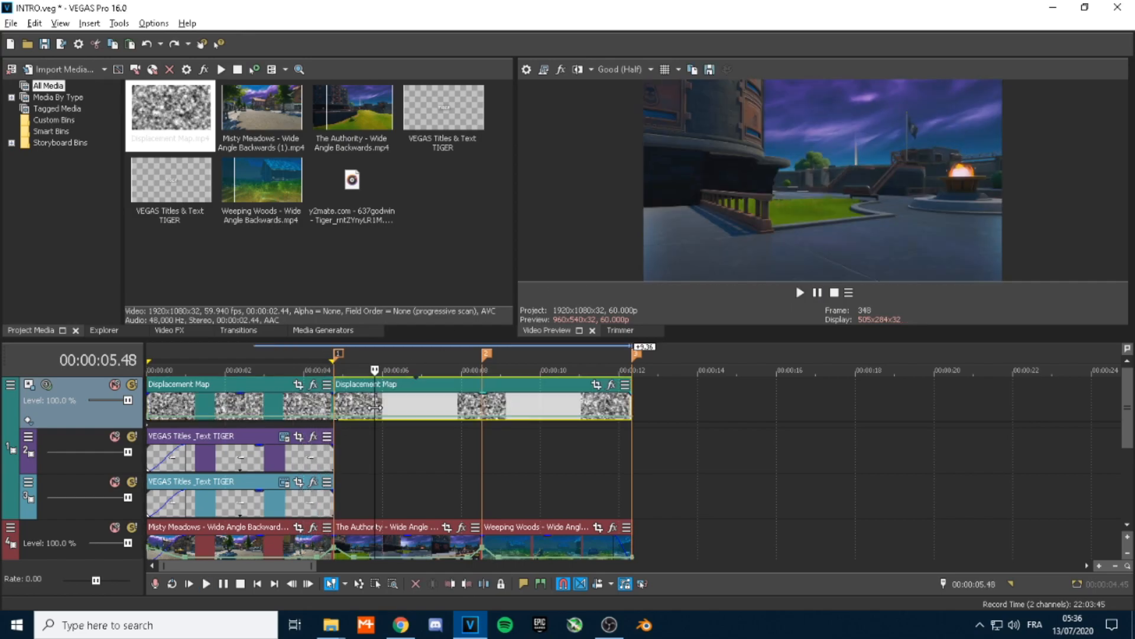
pyautogui.hotkey('ctrl', 'z')
# - Insert two new video tracks, place them above the title tracks as children of the Displacement Map track, and save
pyautogui.click(365, 496)
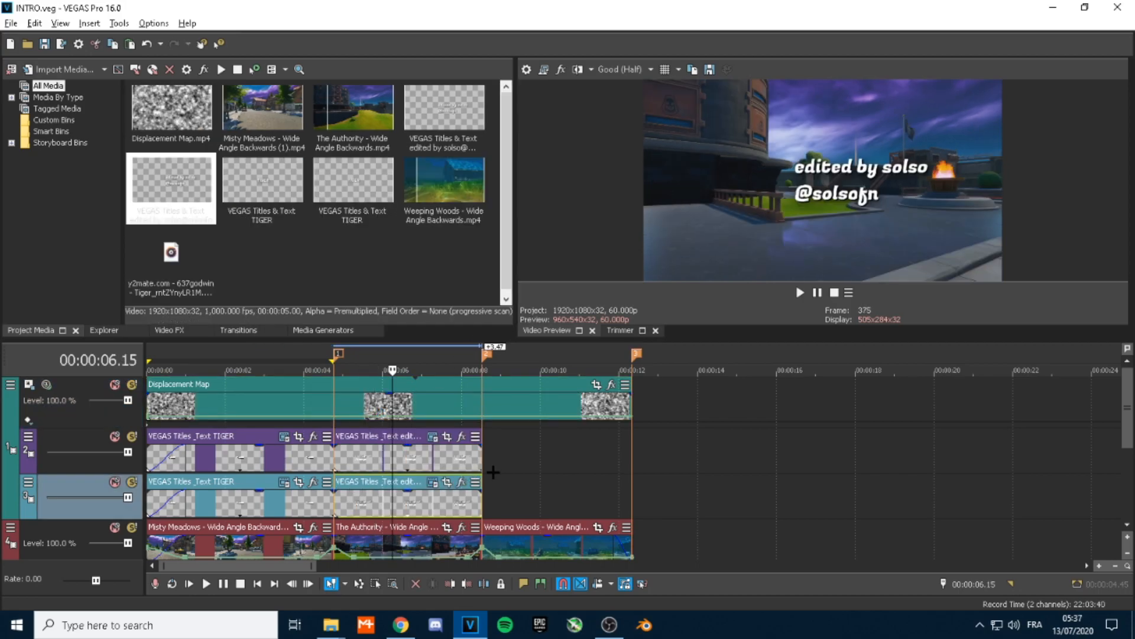
pyautogui.scroll(-3, 493, 471)
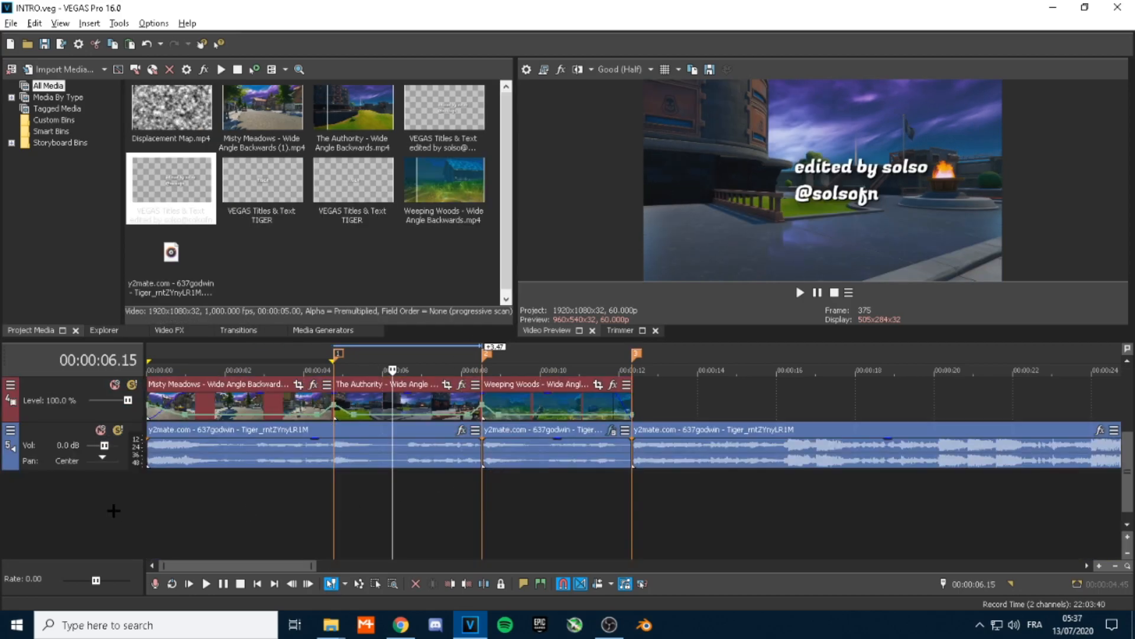
pyautogui.rightClick(67, 507)
pyautogui.click(119, 544)
pyautogui.scroll(-3, 119, 532)
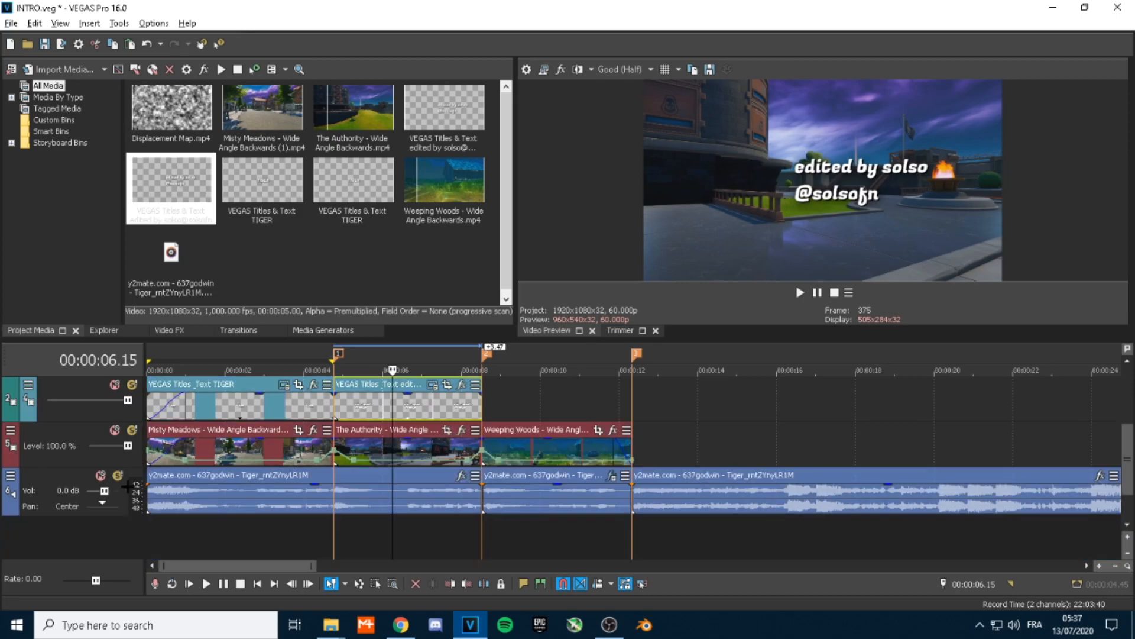
pyautogui.rightClick(67, 526)
pyautogui.click(111, 562)
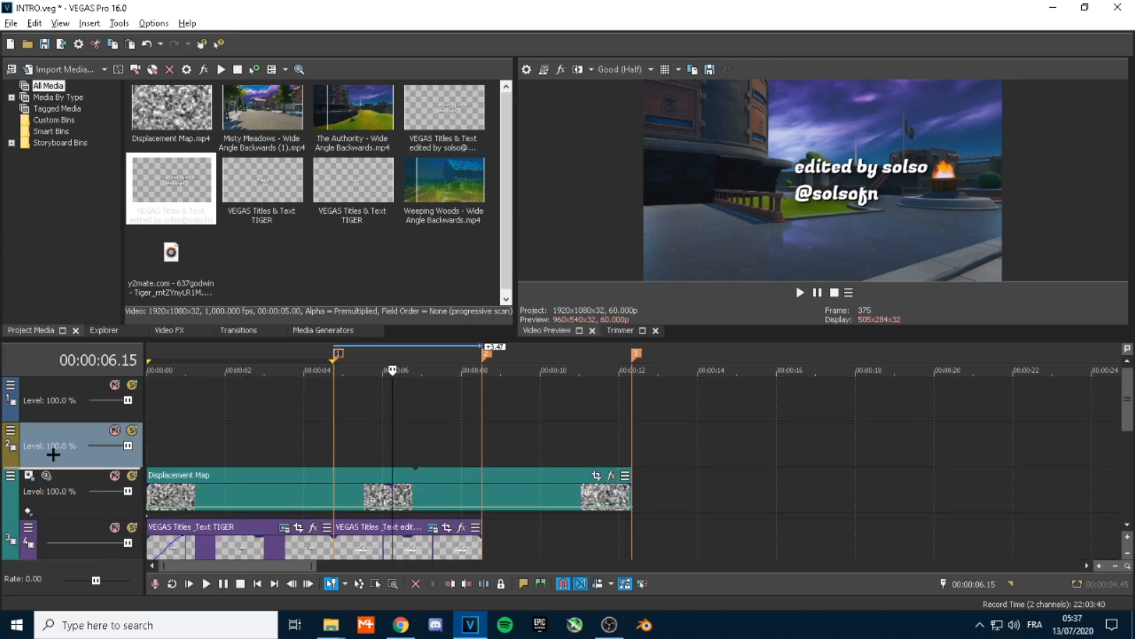
pyautogui.moveTo(46, 384); pyautogui.dragTo(45, 461)
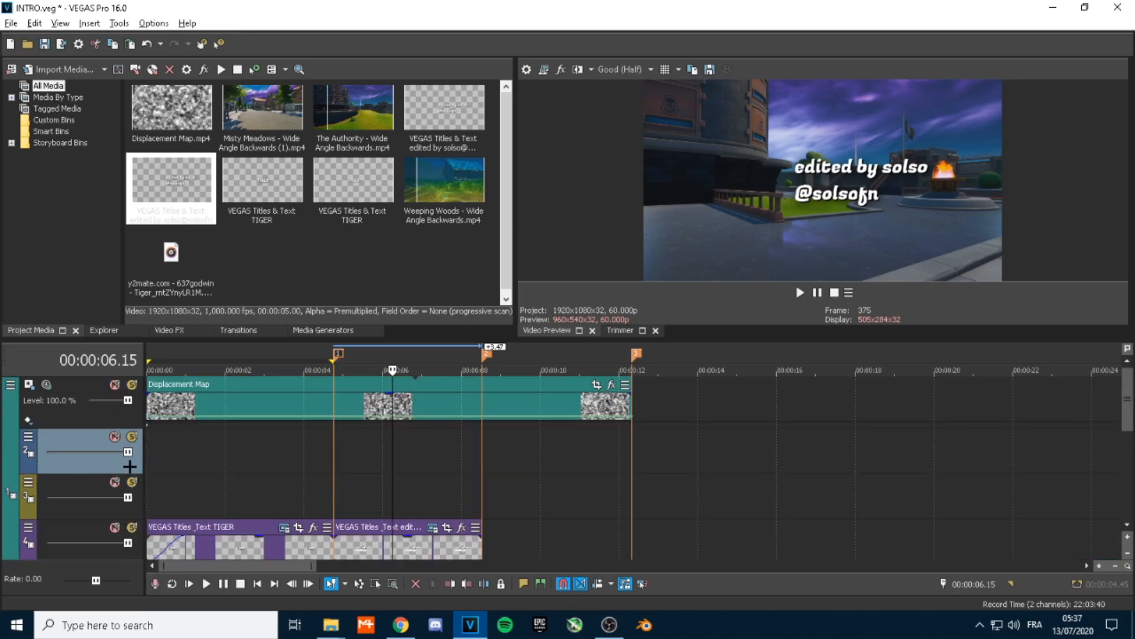
pyautogui.hotkey('ctrl', 's')
# - Import Twitter.png from the Documents folder and place it on the upper empty child track between the first and second markers
pyautogui.moveTo(331, 622)
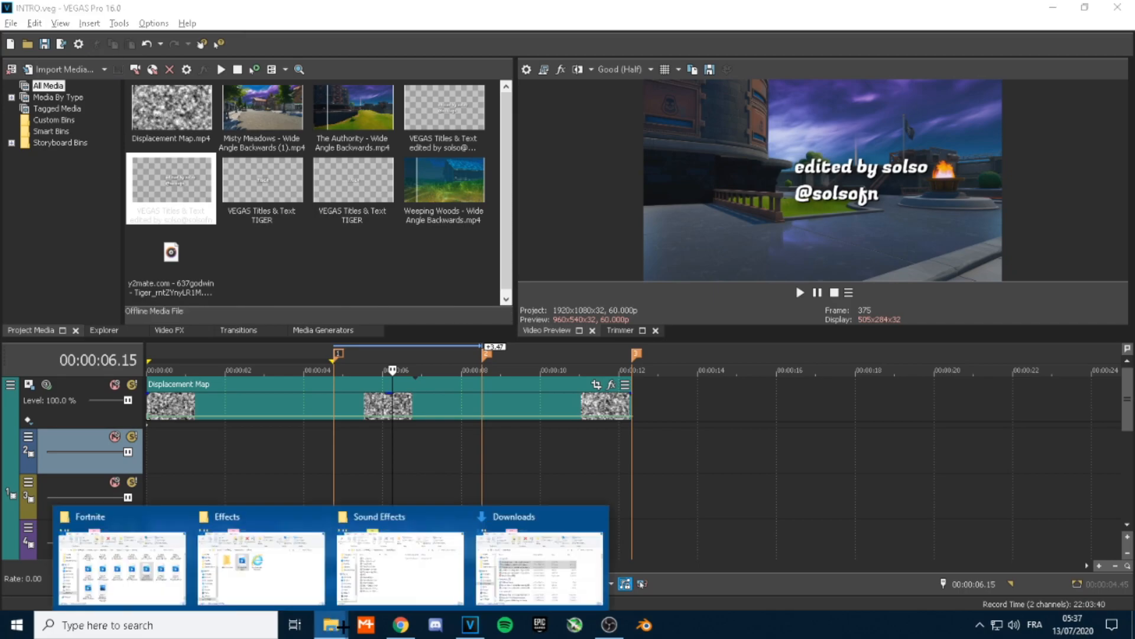
pyautogui.click(504, 570)
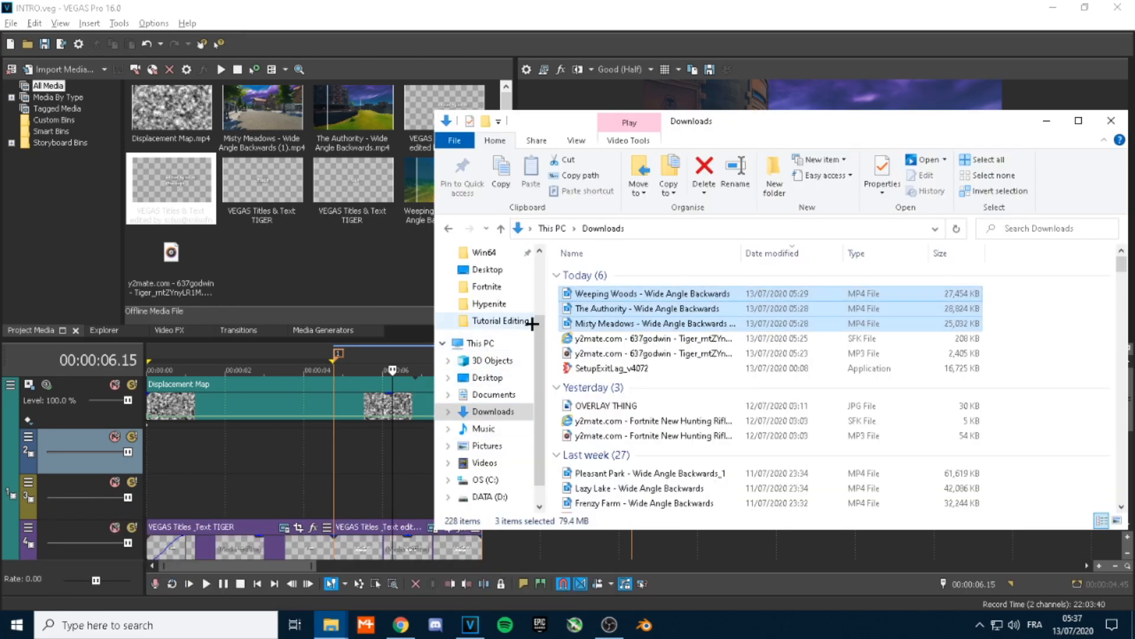
pyautogui.click(485, 394)
pyautogui.click(765, 432)
pyautogui.press('t')
pyautogui.press('t')
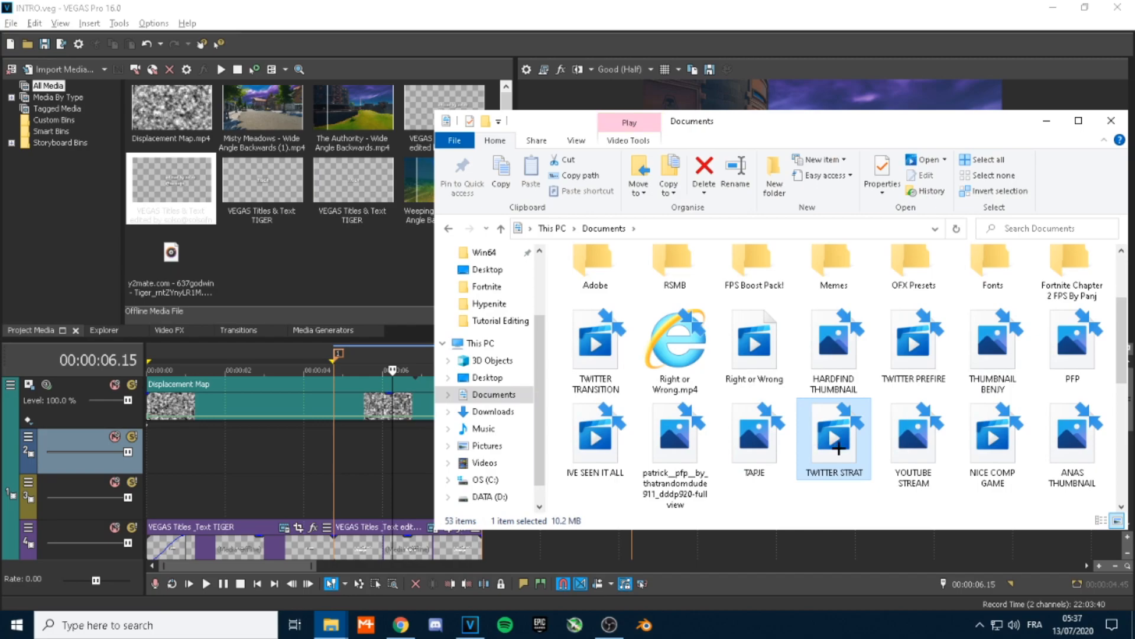
pyautogui.press('t')
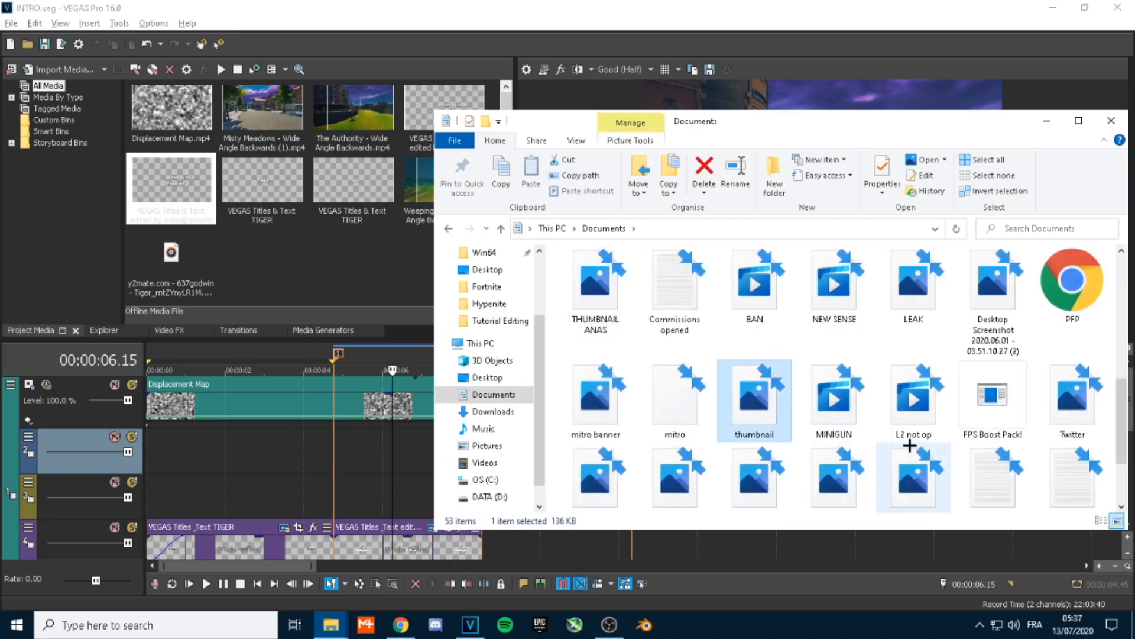
pyautogui.press('t')
pyautogui.moveTo(1073, 406); pyautogui.dragTo(355, 297)
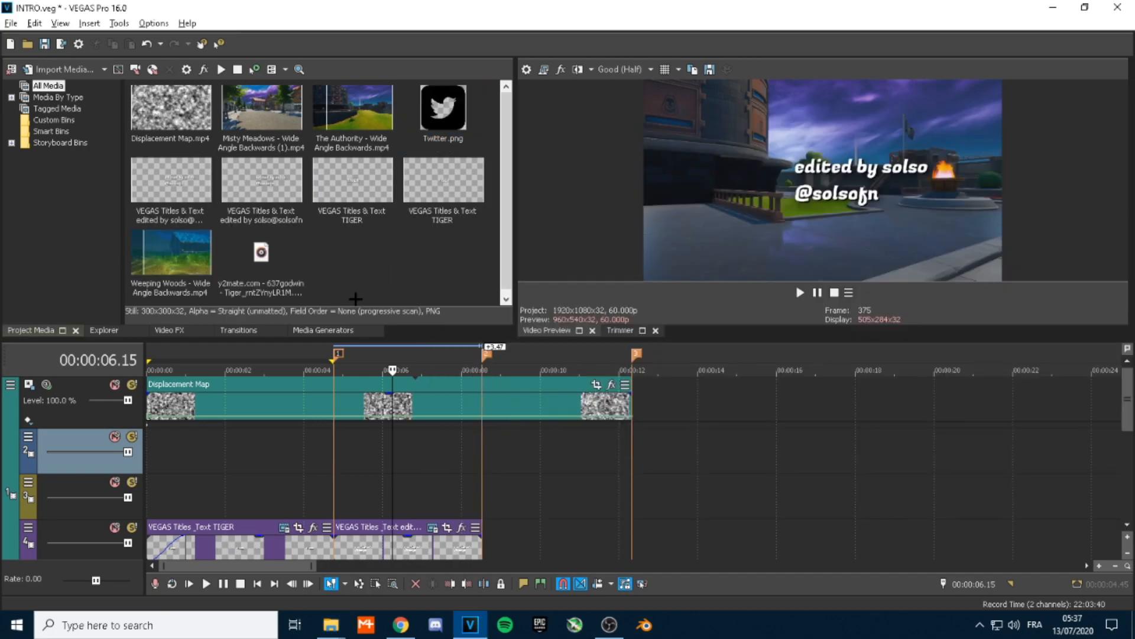
pyautogui.moveTo(441, 141)
pyautogui.mouseDown()
pyautogui.moveTo(453, 327)
pyautogui.moveTo(339, 449)
pyautogui.mouseUp()
pyautogui.moveTo(525, 463); pyautogui.dragTo(484, 466)
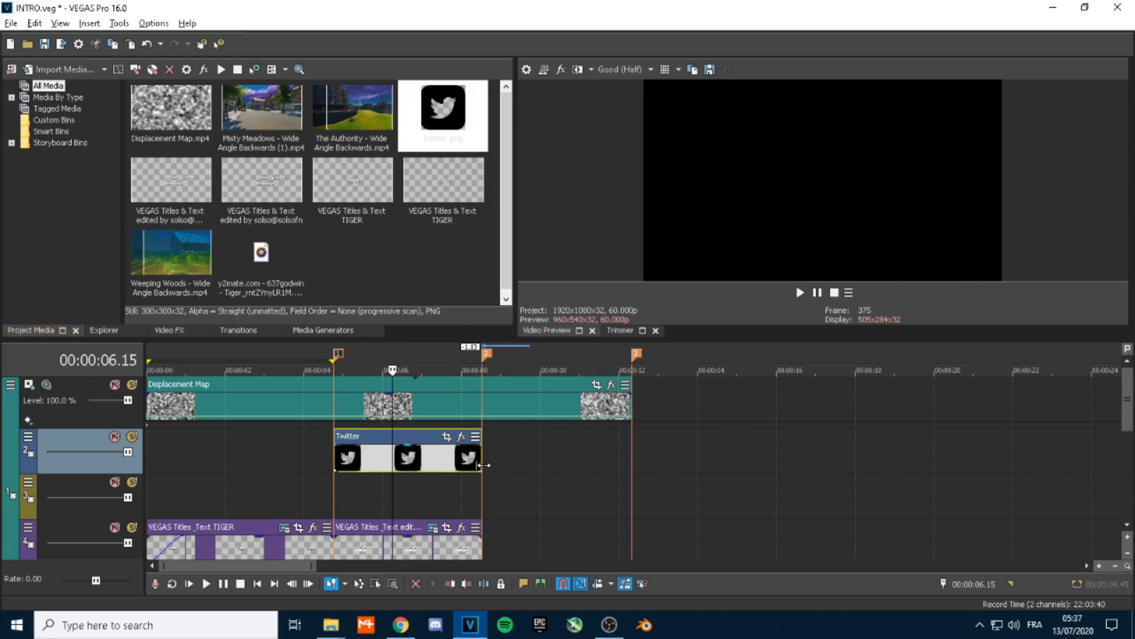
# - Shrink the Twitter logo with Pan/Crop to a frame width and height of 904.8 and shift it beside the credit text with X Center 447.2
pyautogui.click(447, 436)
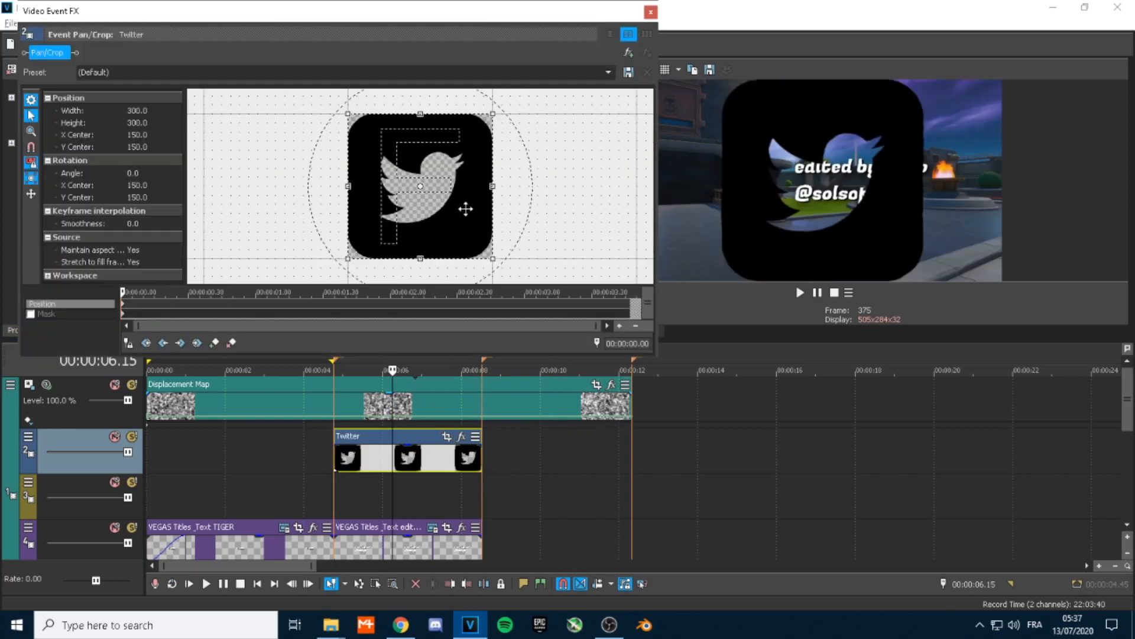
pyautogui.scroll(-4, 465, 209)
pyautogui.moveTo(455, 223)
pyautogui.mouseDown()
pyautogui.moveTo(507, 255)
pyautogui.moveTo(489, 258)
pyautogui.moveTo(451, 216)
pyautogui.moveTo(470, 219)
pyautogui.mouseUp()
pyautogui.scroll(-2, 443, 229)
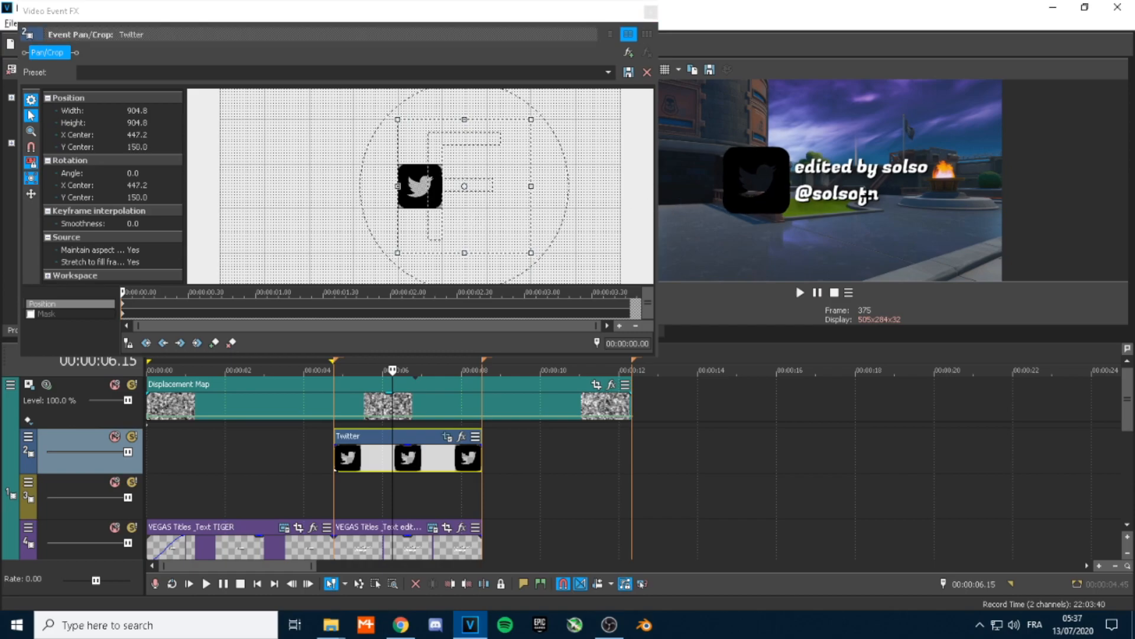
pyautogui.click(651, 11)
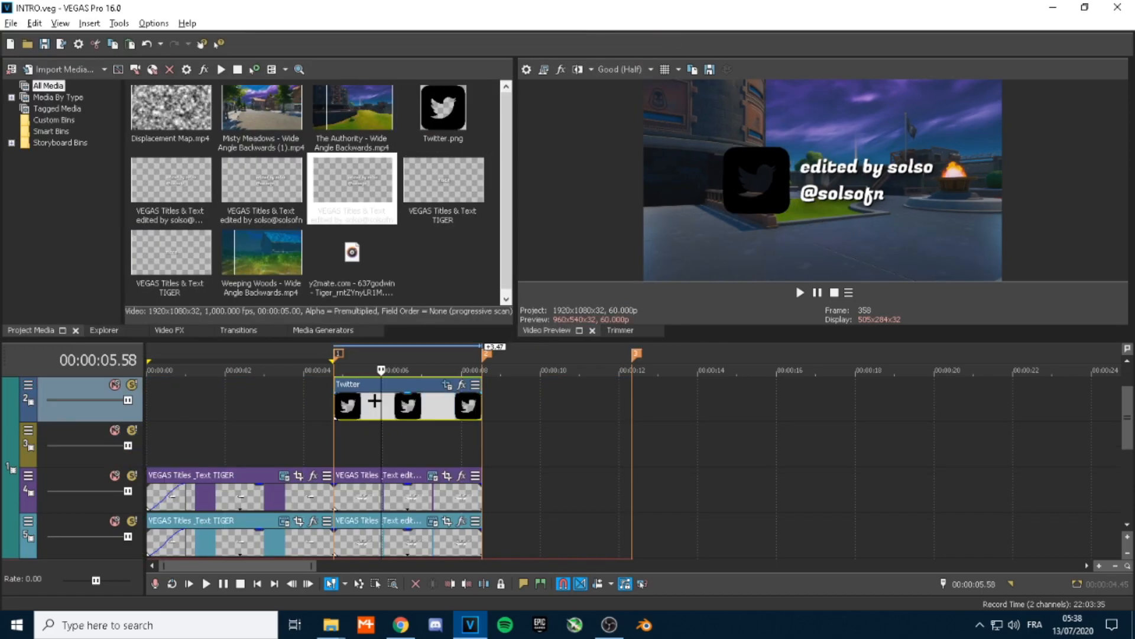
# - Duplicate the Twitter logo event onto the empty track below, starting at the first marker, and save the project
pyautogui.click(357, 408)
pyautogui.hotkey('ctrl', 'c')
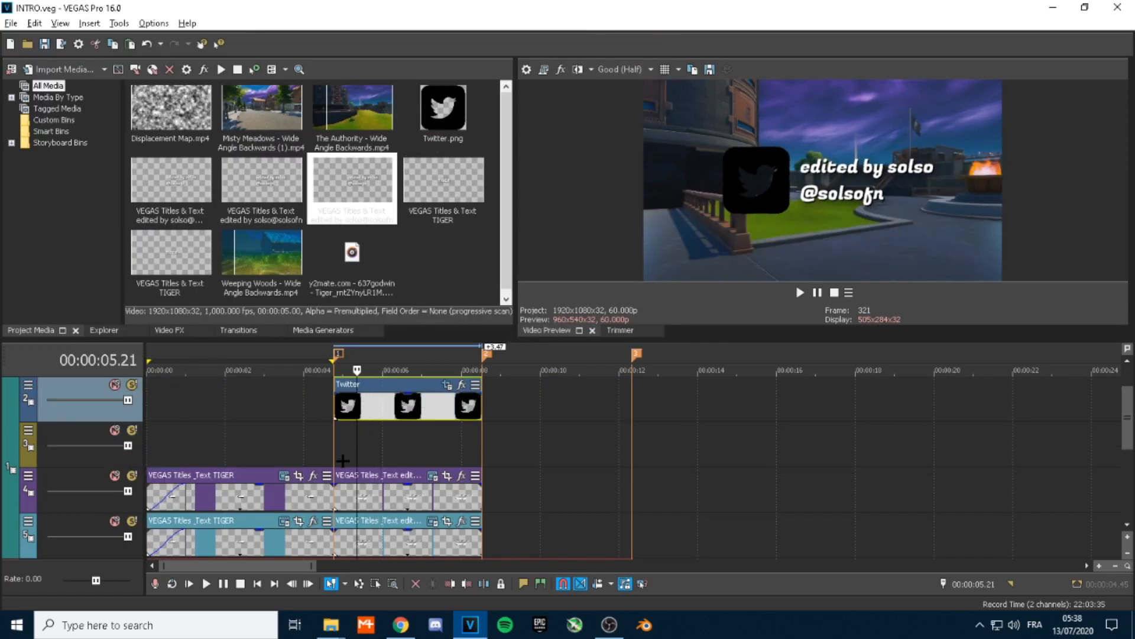
pyautogui.click(336, 454)
pyautogui.hotkey('ctrl', 'v')
pyautogui.click(381, 412)
pyautogui.hotkey('ctrl', 's')
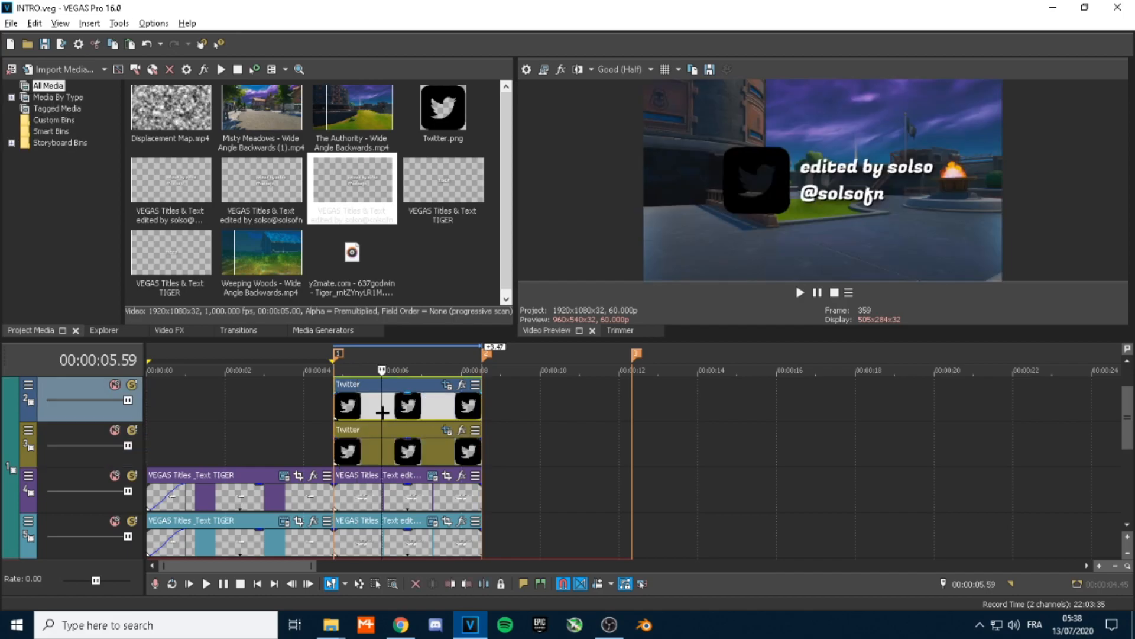
# - Apply the default Brightness and Contrast effect to the upper Twitter logo event and set its Brightness to 1.000
pyautogui.click(380, 409)
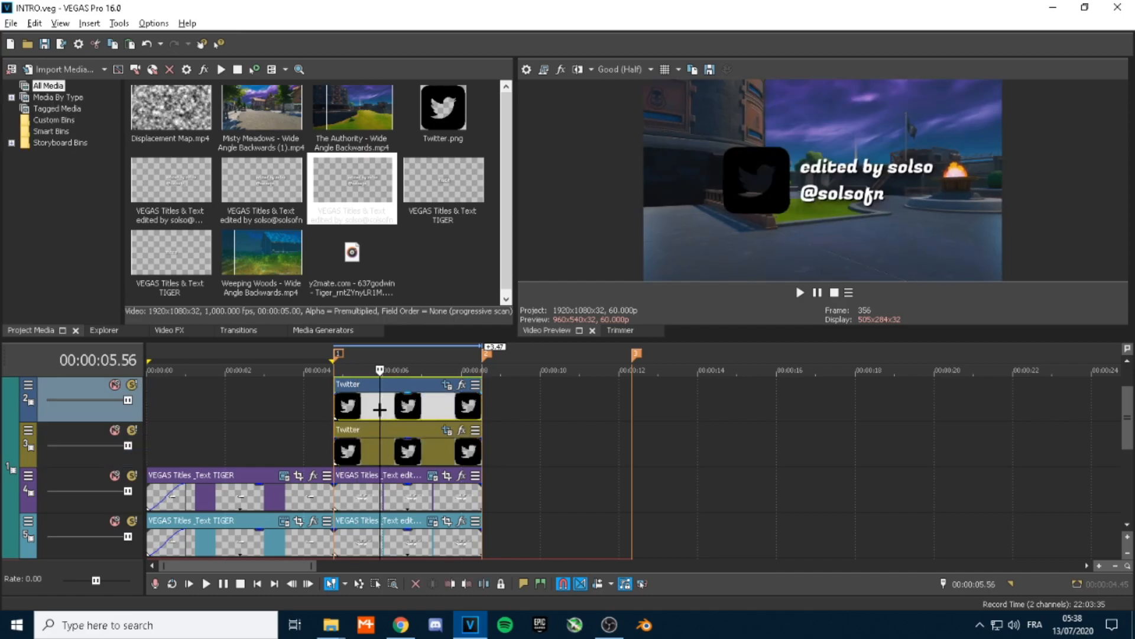
pyautogui.click(161, 329)
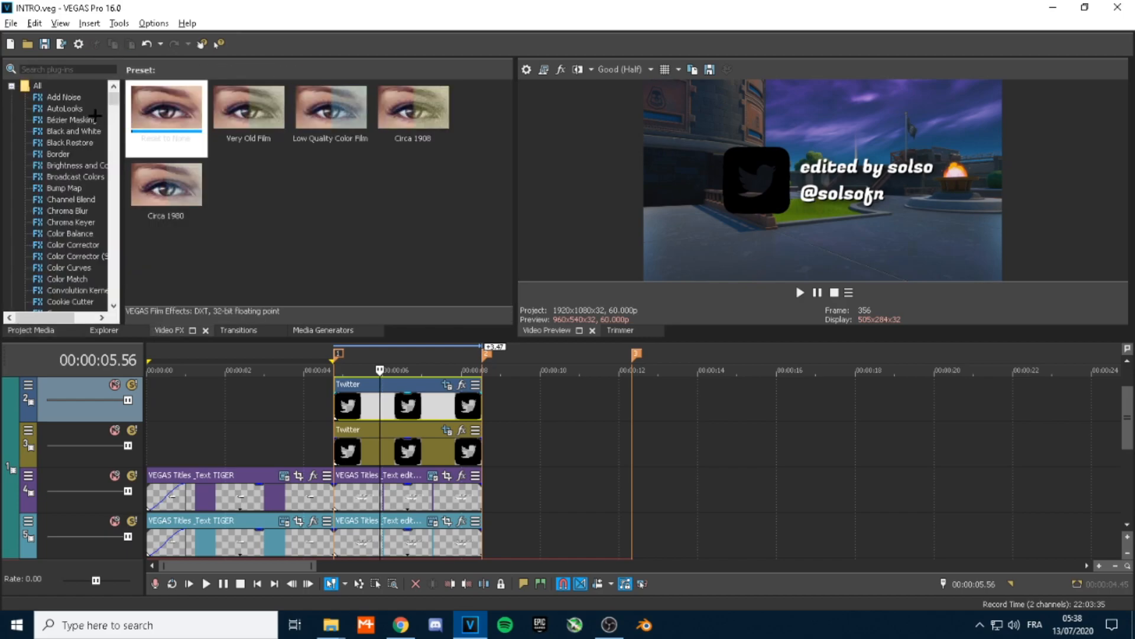
pyautogui.click(59, 70)
pyautogui.write('co')
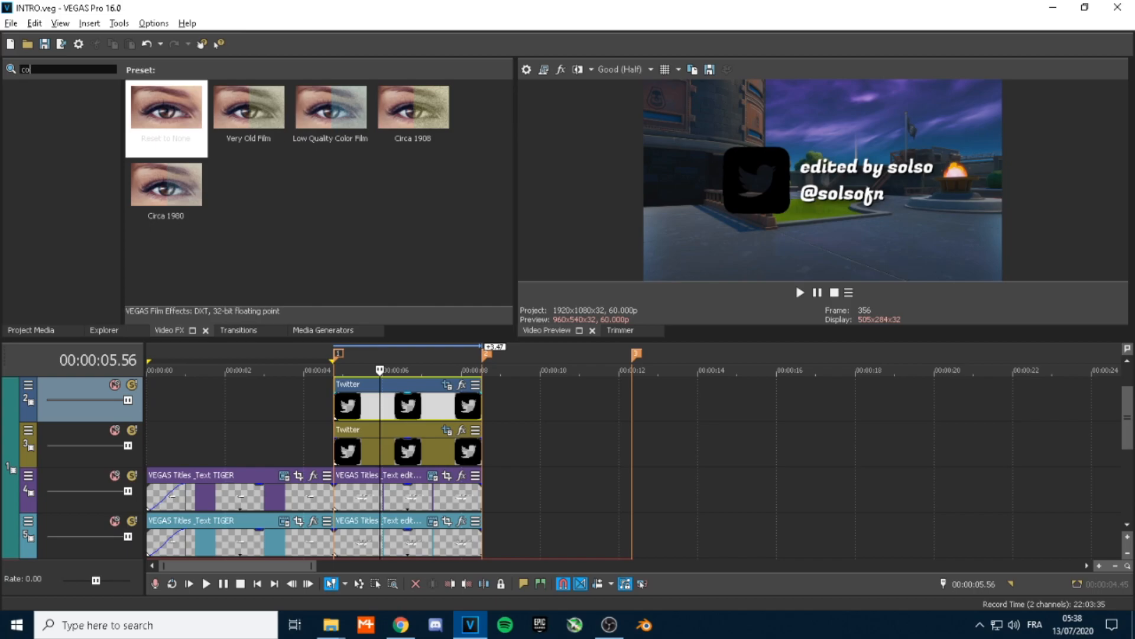
pyautogui.write('ntrast')
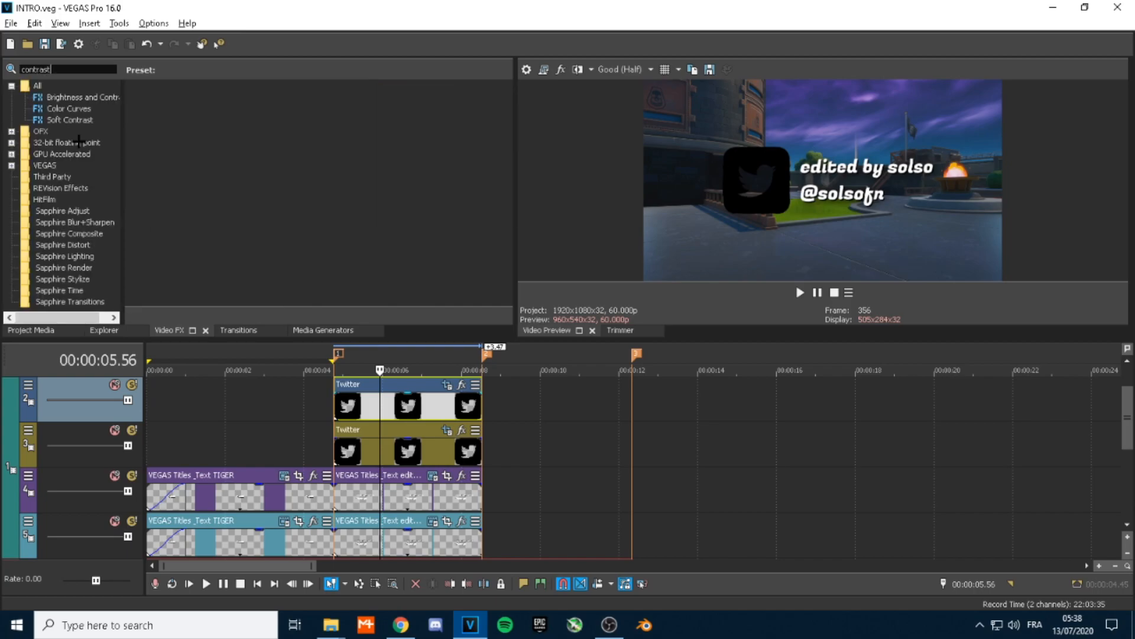
pyautogui.click(74, 97)
pyautogui.moveTo(202, 154); pyautogui.dragTo(350, 406)
pyautogui.moveTo(135, 117); pyautogui.dragTo(288, 115)
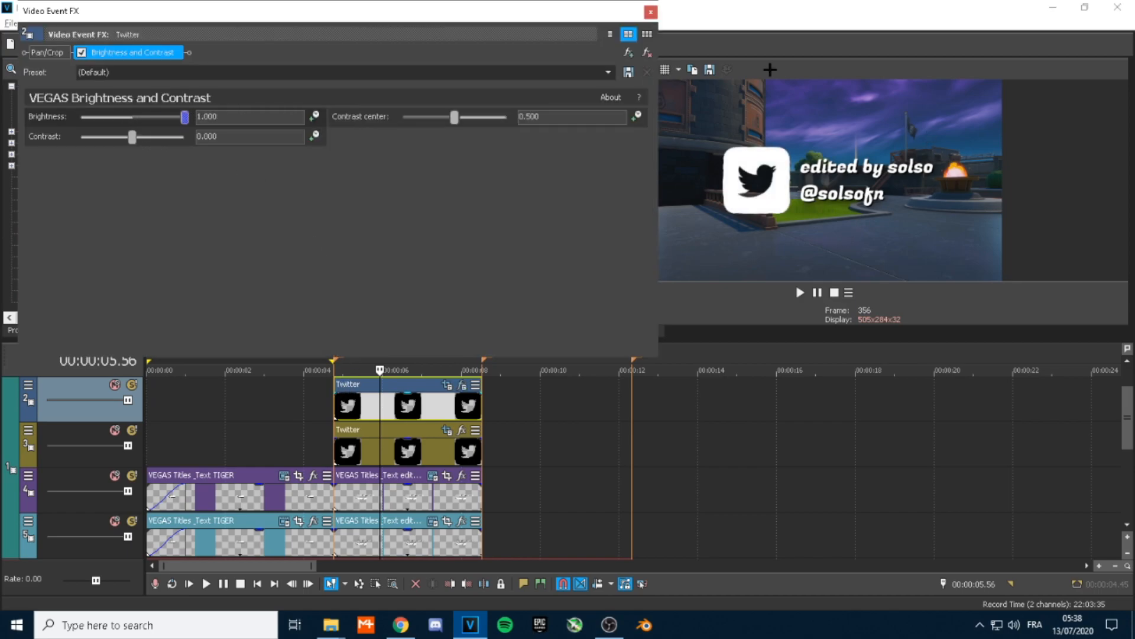
pyautogui.click(651, 13)
# - Offset the lower Twitter logo as a shadow with a Pan/Crop keyframe at 00:00:02.00, X Center 432.4 and Y Center 135.2
pyautogui.click(411, 446)
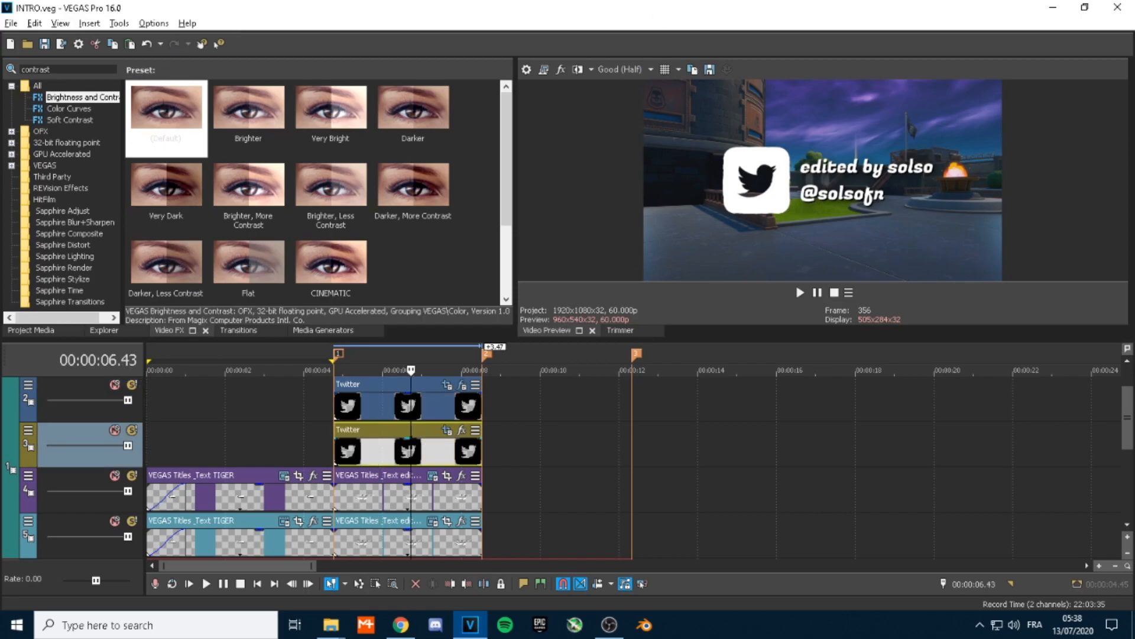
pyautogui.click(447, 431)
pyautogui.scroll(-4, 449, 188)
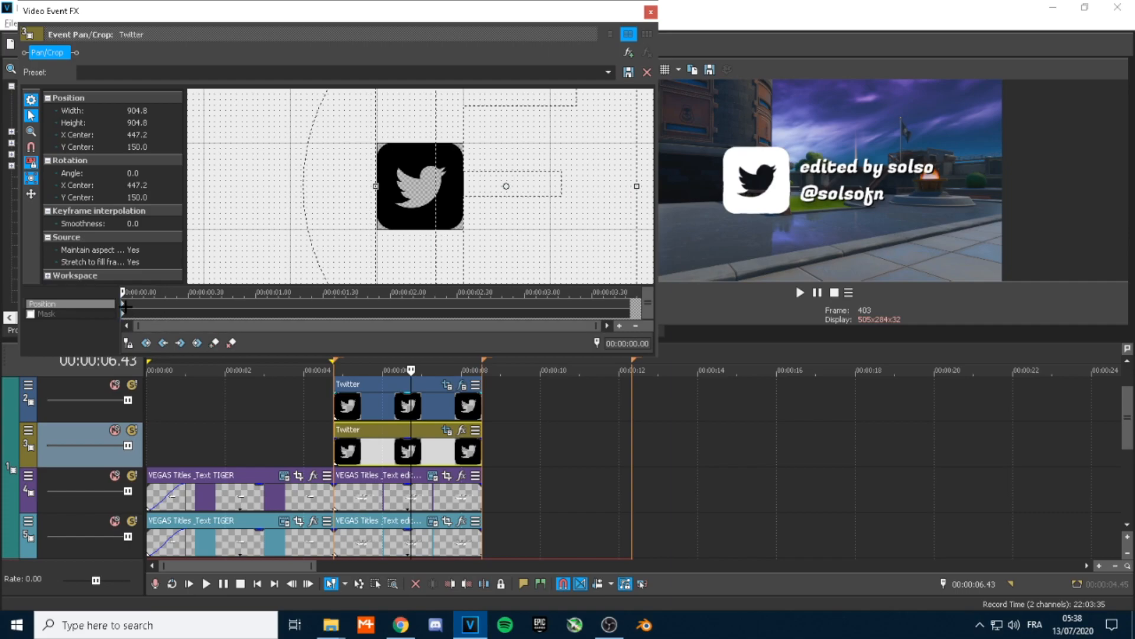
pyautogui.click(390, 291)
pyautogui.moveTo(469, 217); pyautogui.dragTo(464, 212)
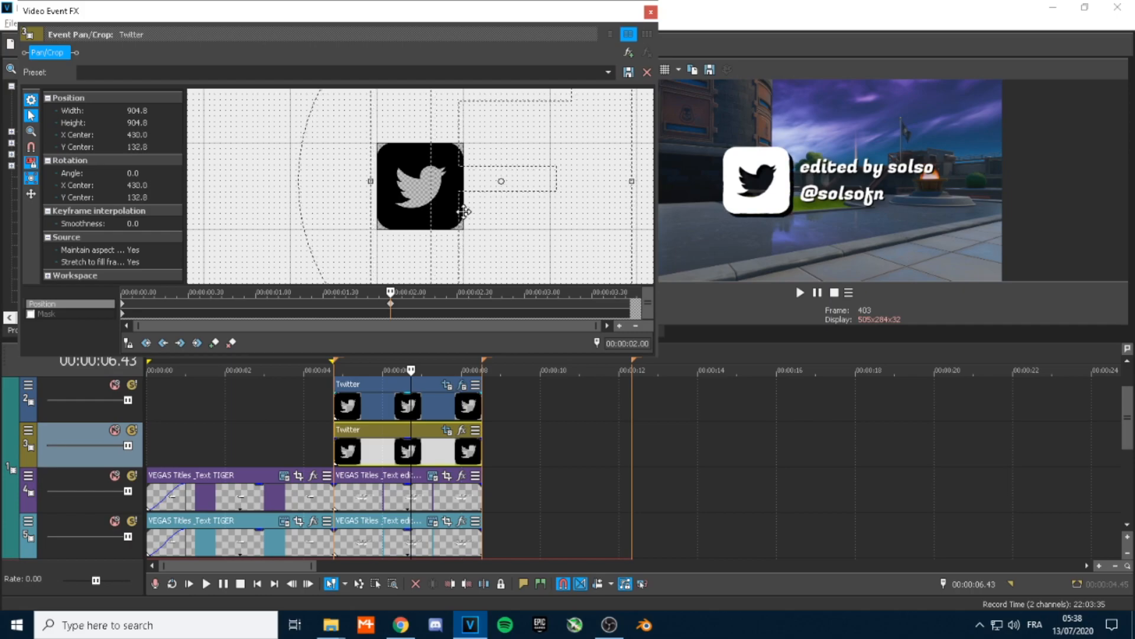
pyautogui.moveTo(445, 201); pyautogui.dragTo(446, 201)
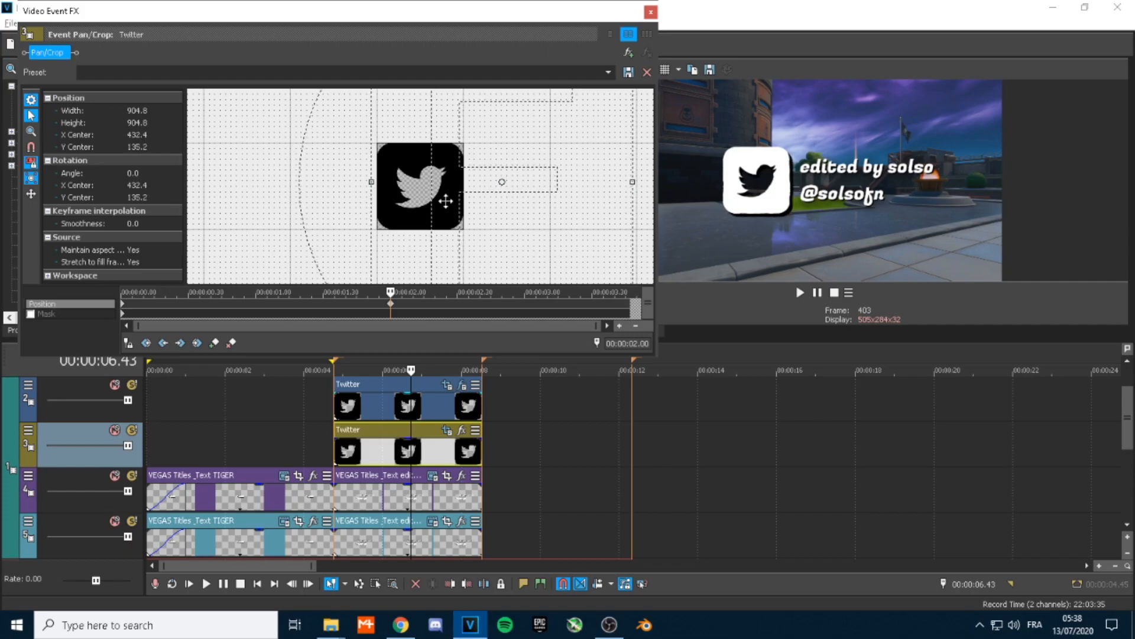
pyautogui.click(649, 11)
# - Play back the editor credit section from the first marker to check the logo and its shadow
pyautogui.click(343, 351)
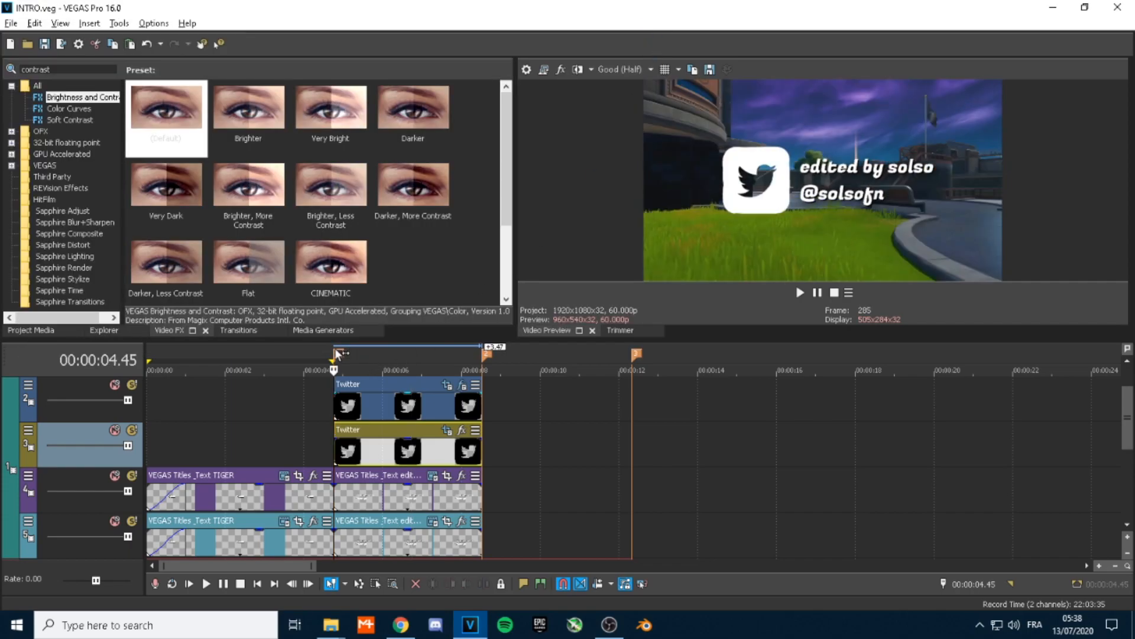
pyautogui.press('space')
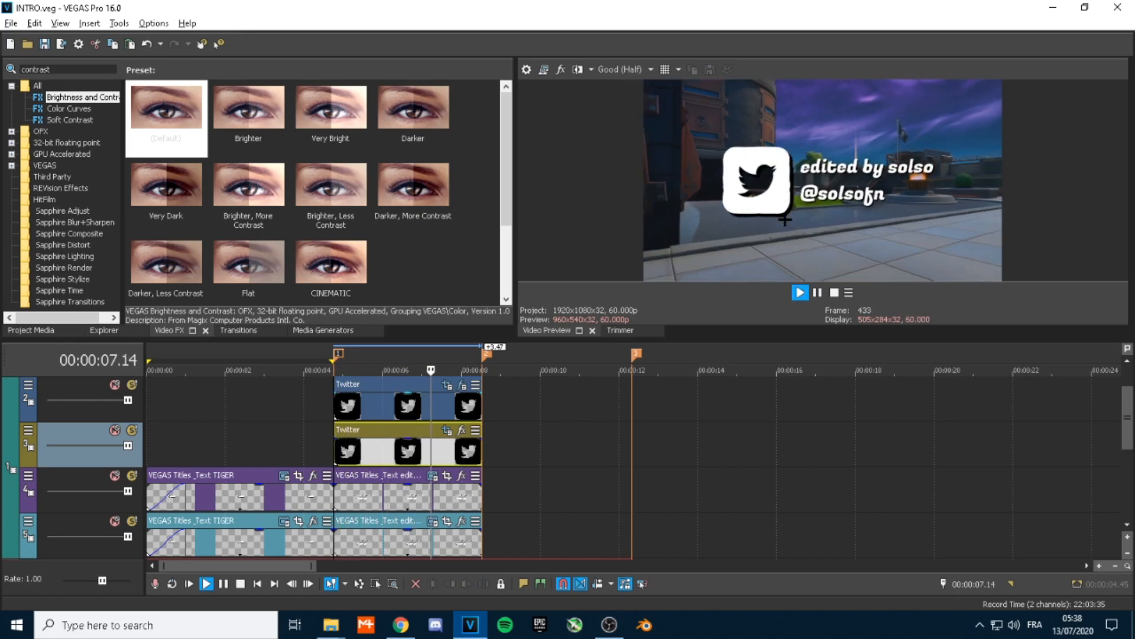
pyautogui.press('space')
pyautogui.press('space')
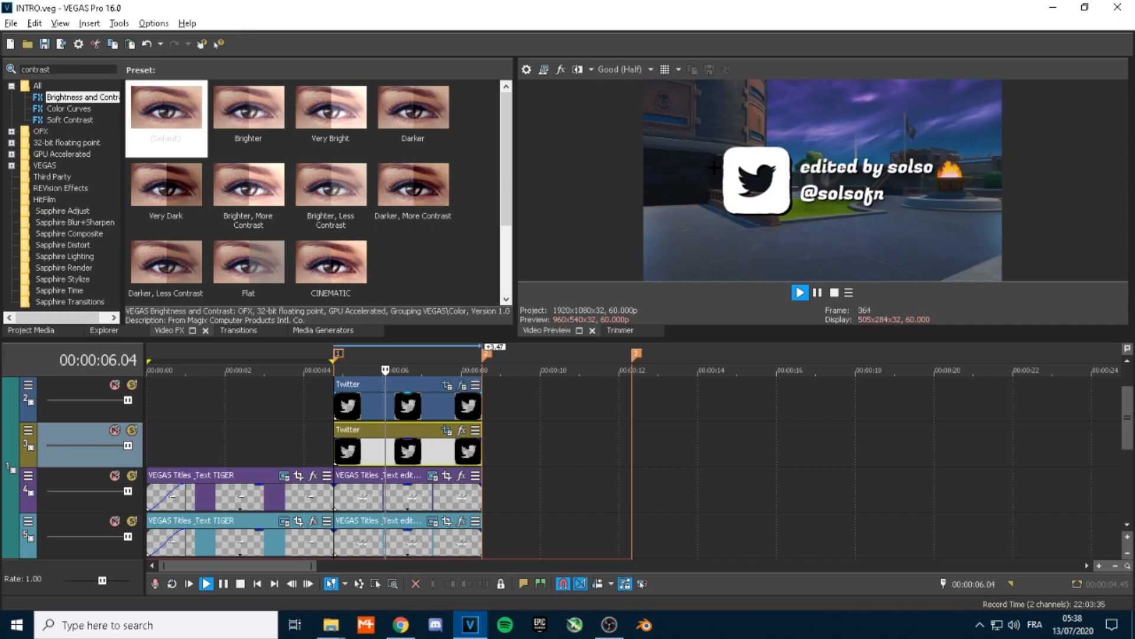
pyautogui.press('space')
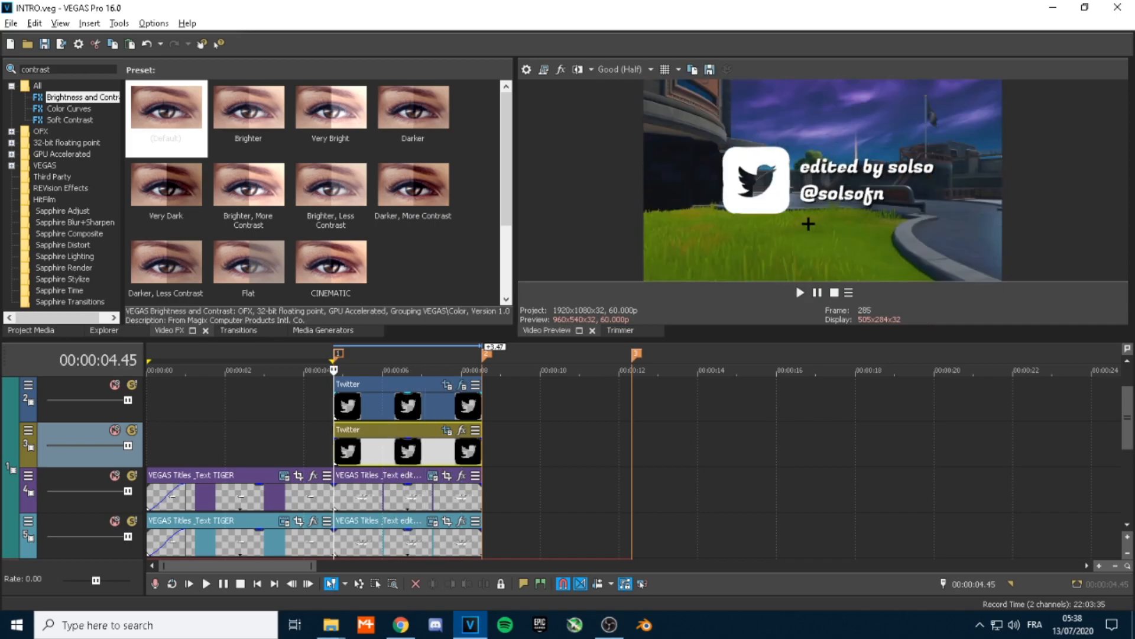
# - Move the two item shop code title events after the second marker up onto the two Twitter logo tracks
pyautogui.moveTo(334, 369); pyautogui.dragTo(483, 370)
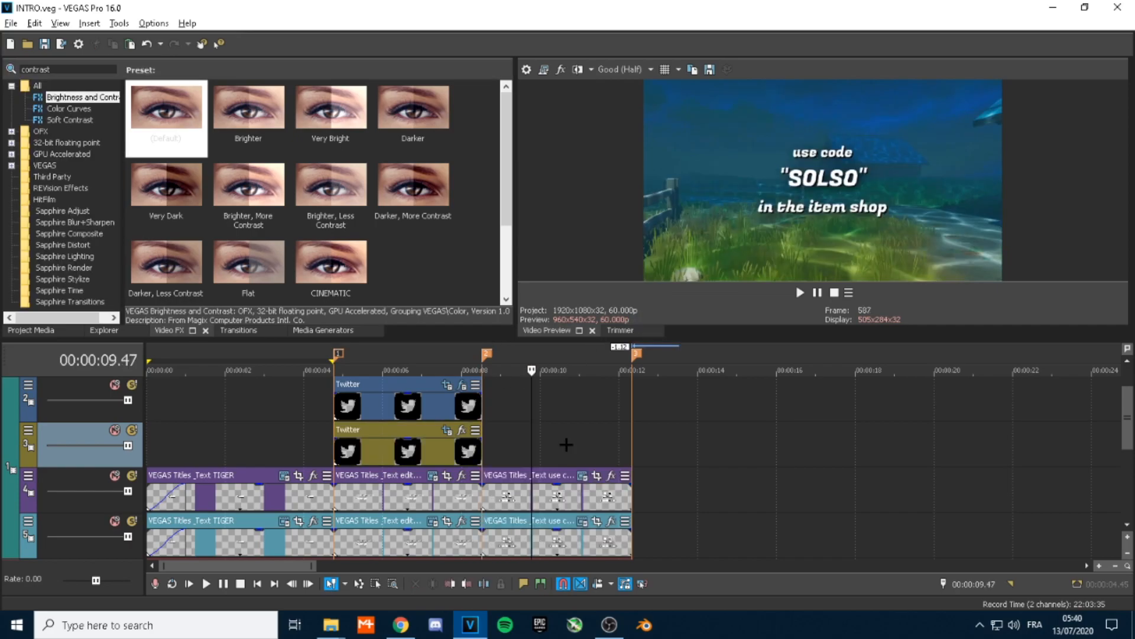
pyautogui.scroll(-1, 566, 444)
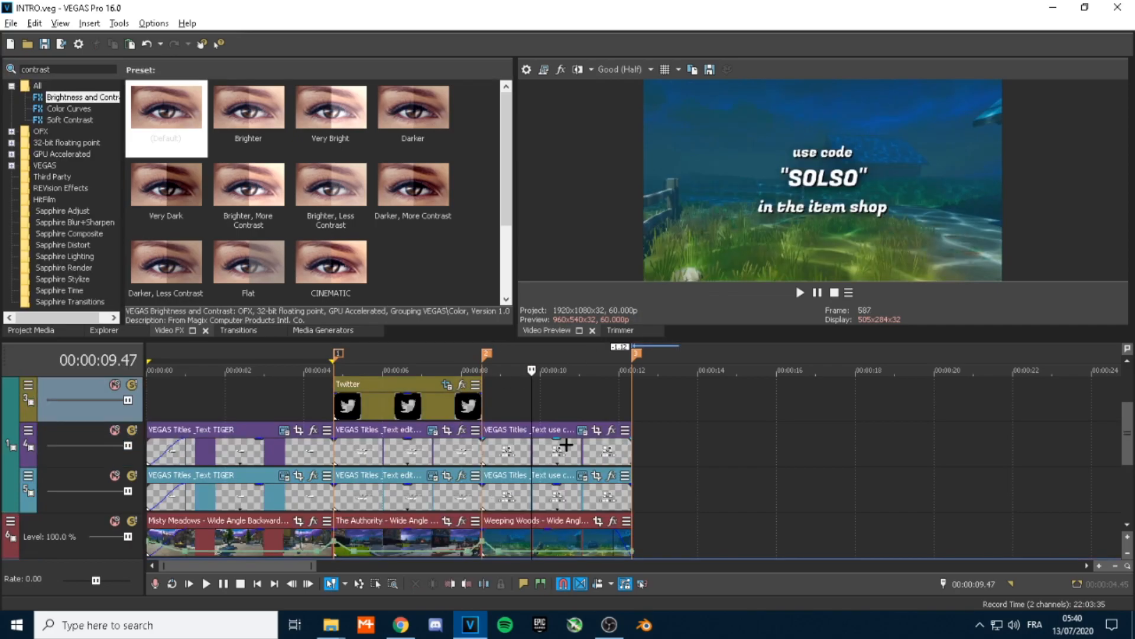
pyautogui.scroll(1, 525, 456)
pyautogui.click(516, 473)
pyautogui.moveTo(517, 470); pyautogui.dragTo(519, 408)
pyautogui.click(526, 531)
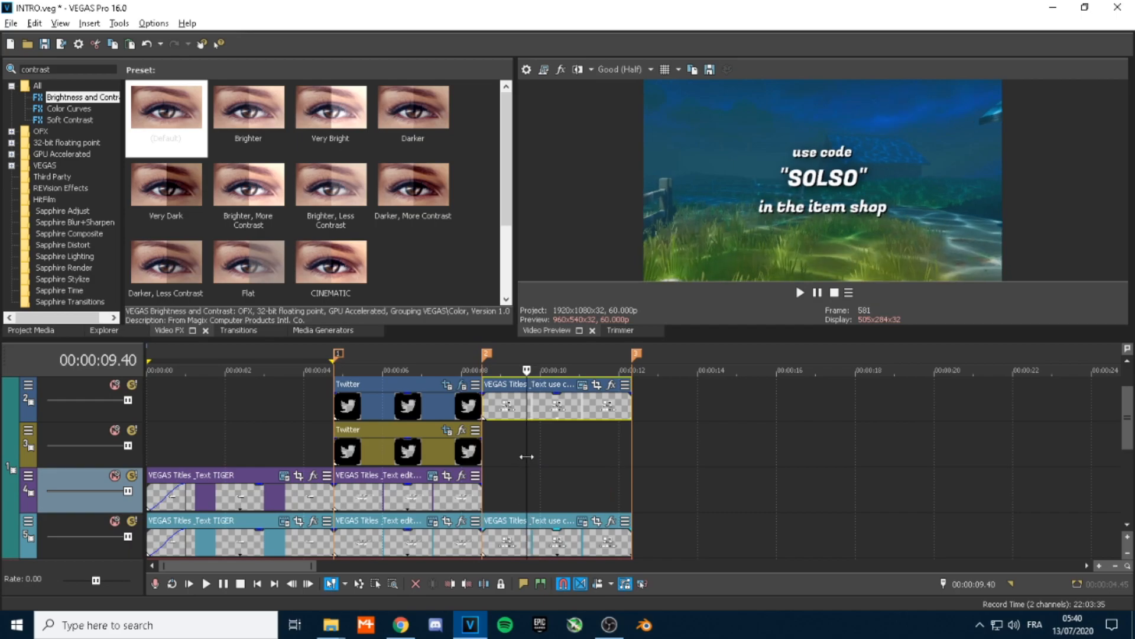
pyautogui.moveTo(526, 530); pyautogui.dragTo(528, 466)
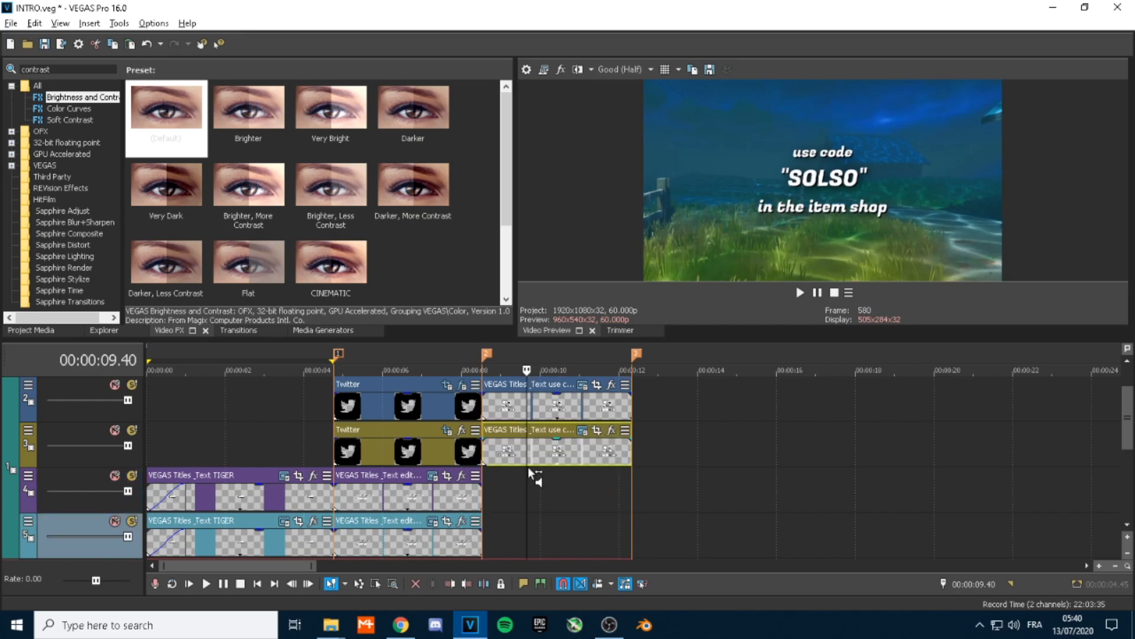
# - Insert a text media event near the second marker on the lowest title track and replace its sample text with #AD
pyautogui.rightClick(488, 541)
pyautogui.click(559, 525)
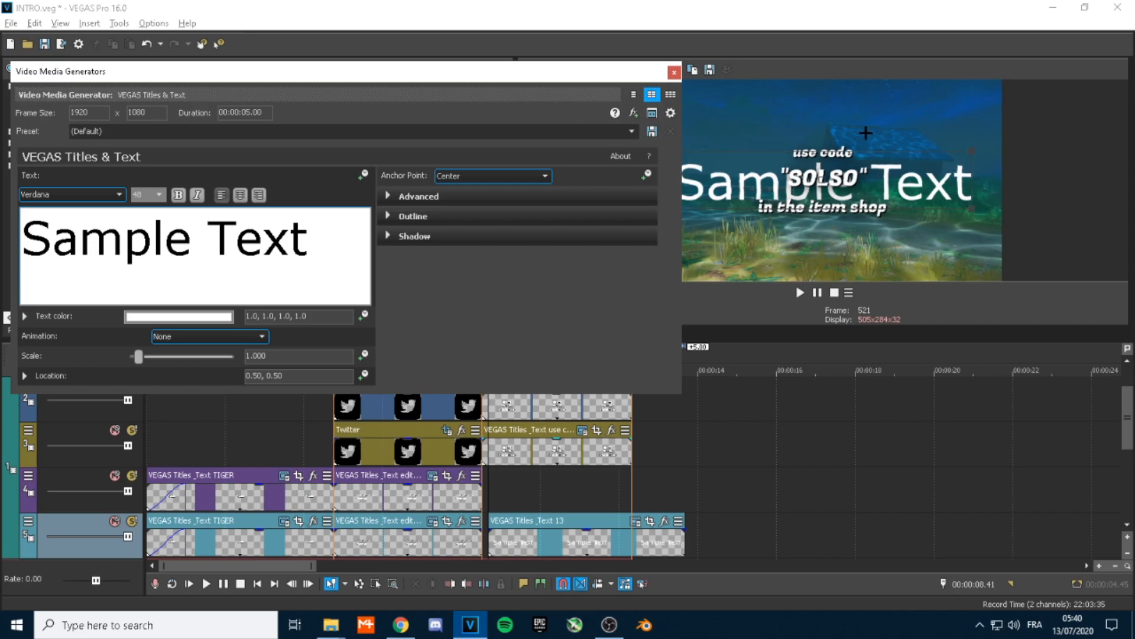
pyautogui.hotkey('ctrl', 'a')
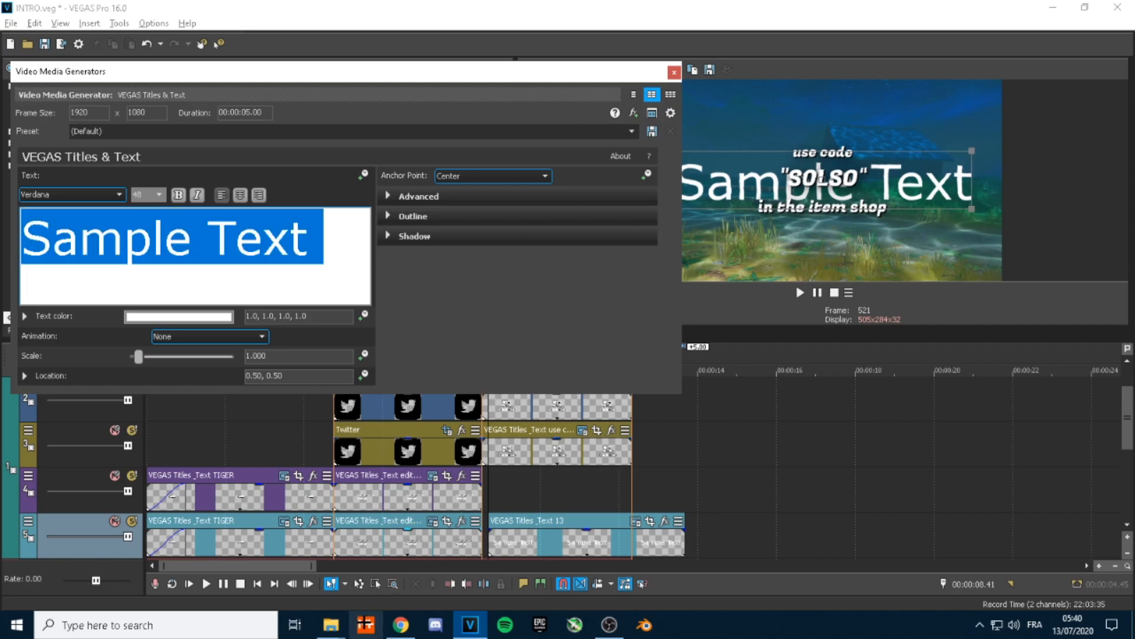
pyautogui.hotkey('alt', 'Tab')
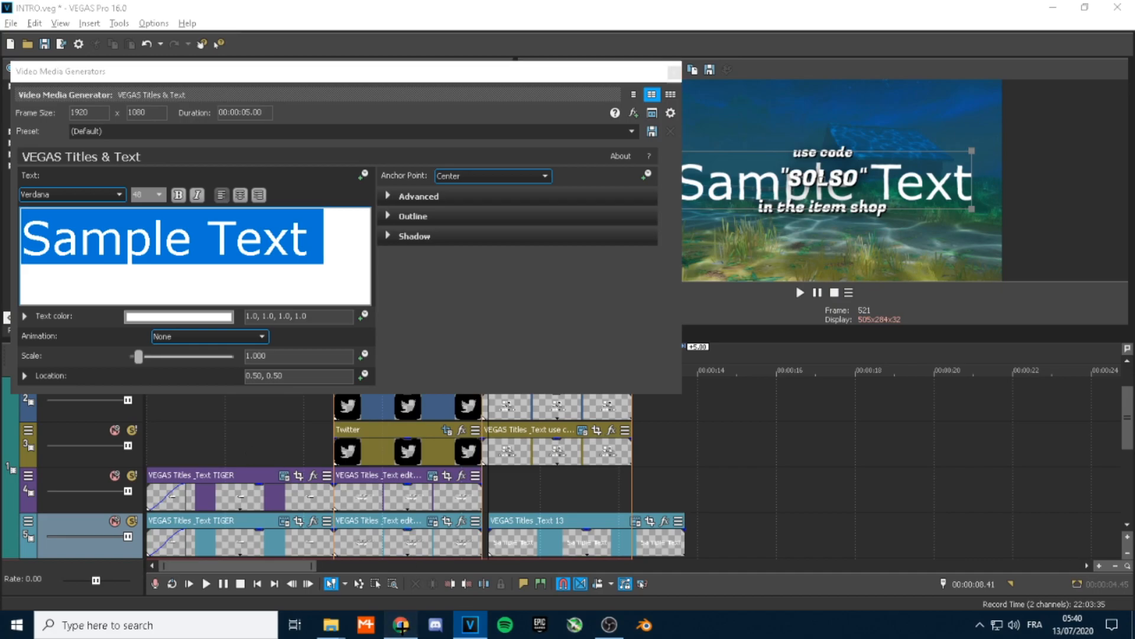
pyautogui.write('#')
pyautogui.hotkey('ctrl', 'a')
pyautogui.hotkey('ctrl', 'x')
pyautogui.hotkey('alt', 'Tab')
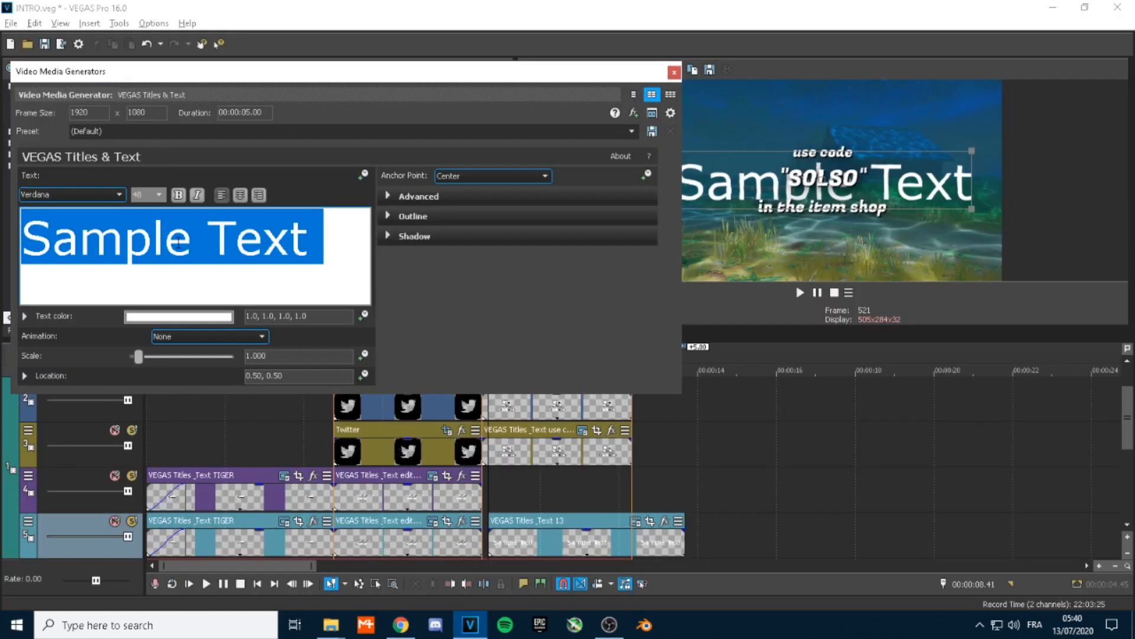
pyautogui.hotkey('ctrl', 'v')
pyautogui.write('AD')
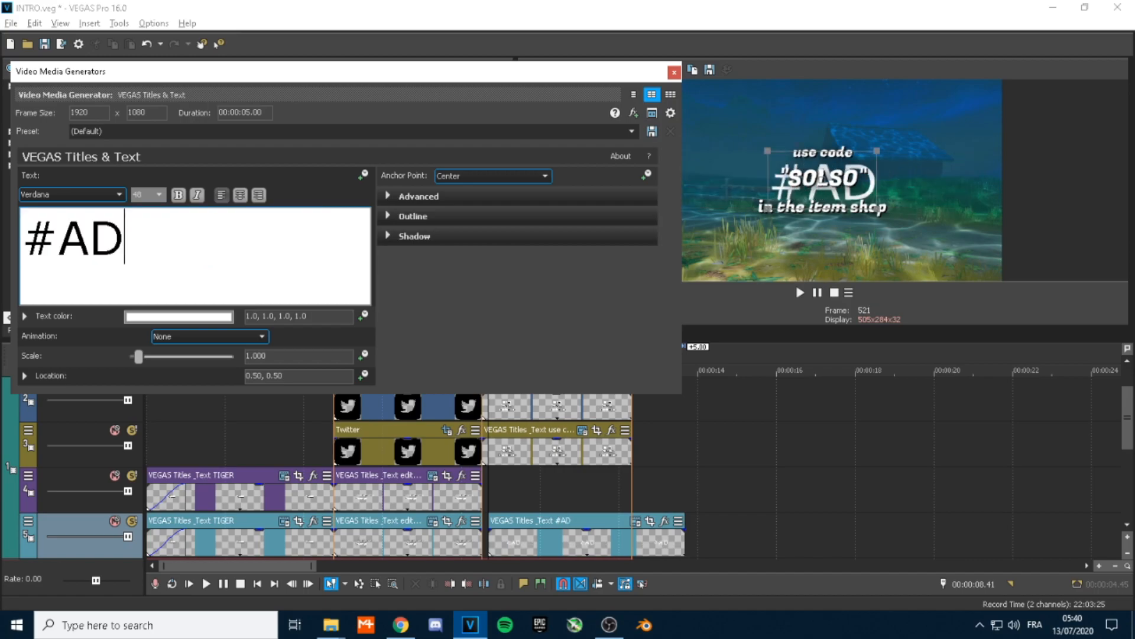
# - Make the #AD text bold and lower its white text colour's alpha to 0.26
pyautogui.hotkey('ctrl', 'a')
pyautogui.click(178, 195)
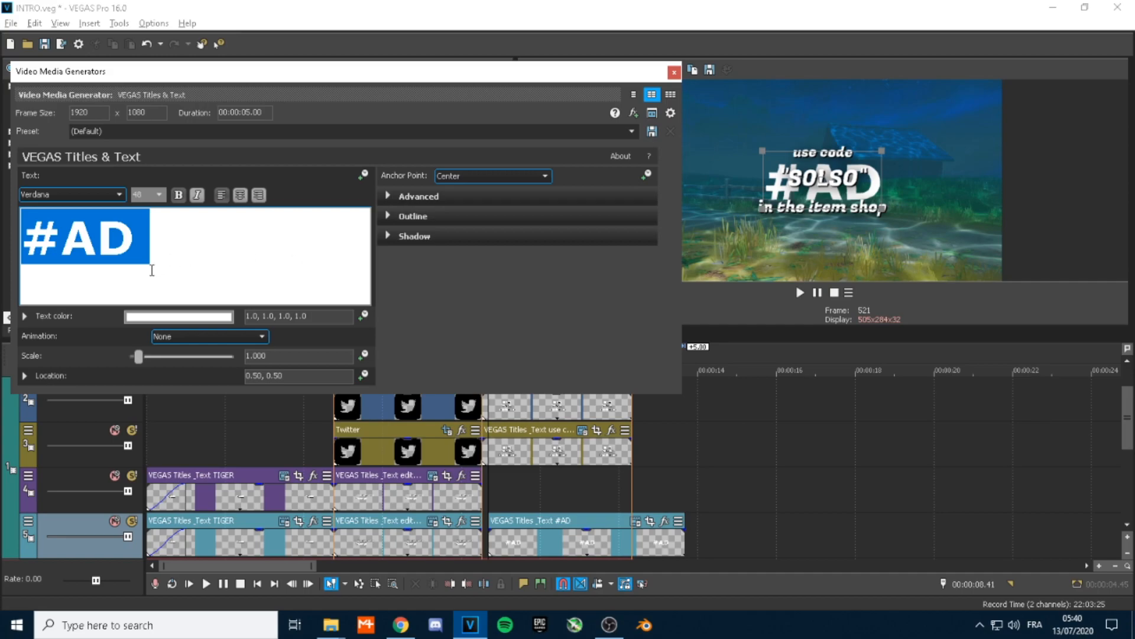
pyautogui.click(151, 317)
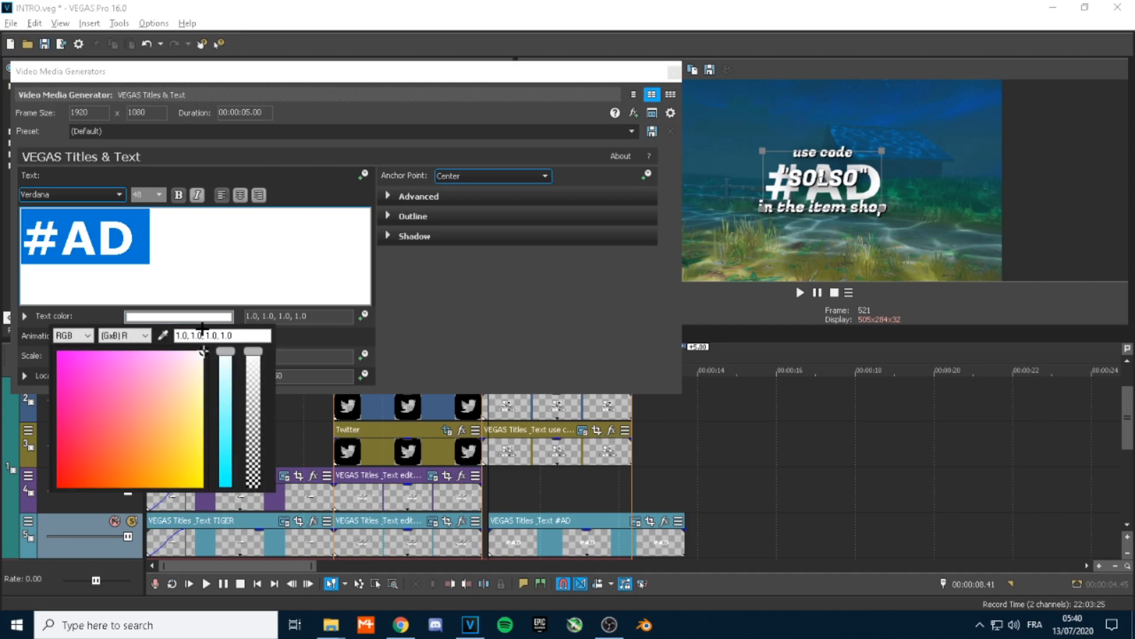
pyautogui.moveTo(251, 350); pyautogui.dragTo(248, 449)
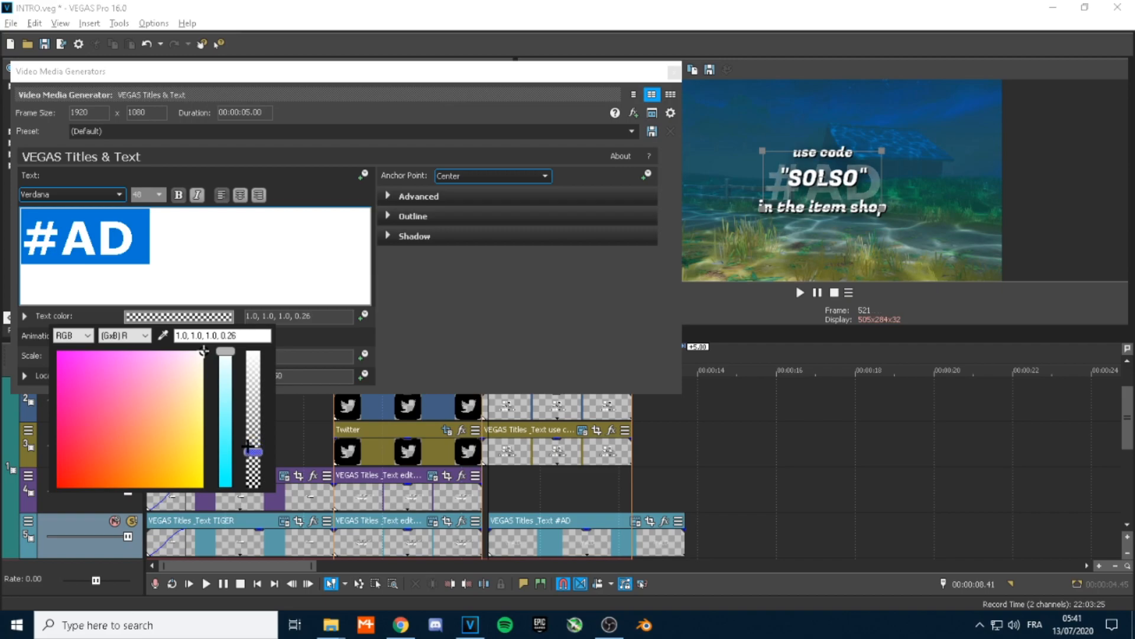
pyautogui.click(391, 244)
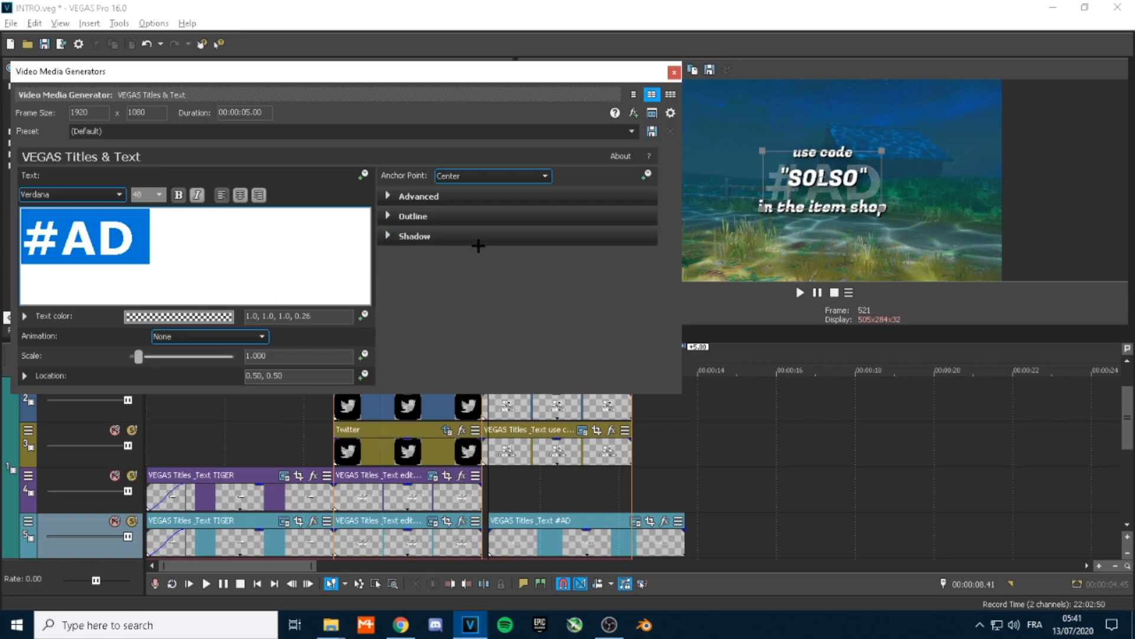
# - Enable a #AD shadow with X and Y offsets 0.050 and blur 0.000, shift the text to location 0.50, 0.52, and save
pyautogui.click(397, 237)
pyautogui.moveTo(608, 297); pyautogui.dragTo(567, 292)
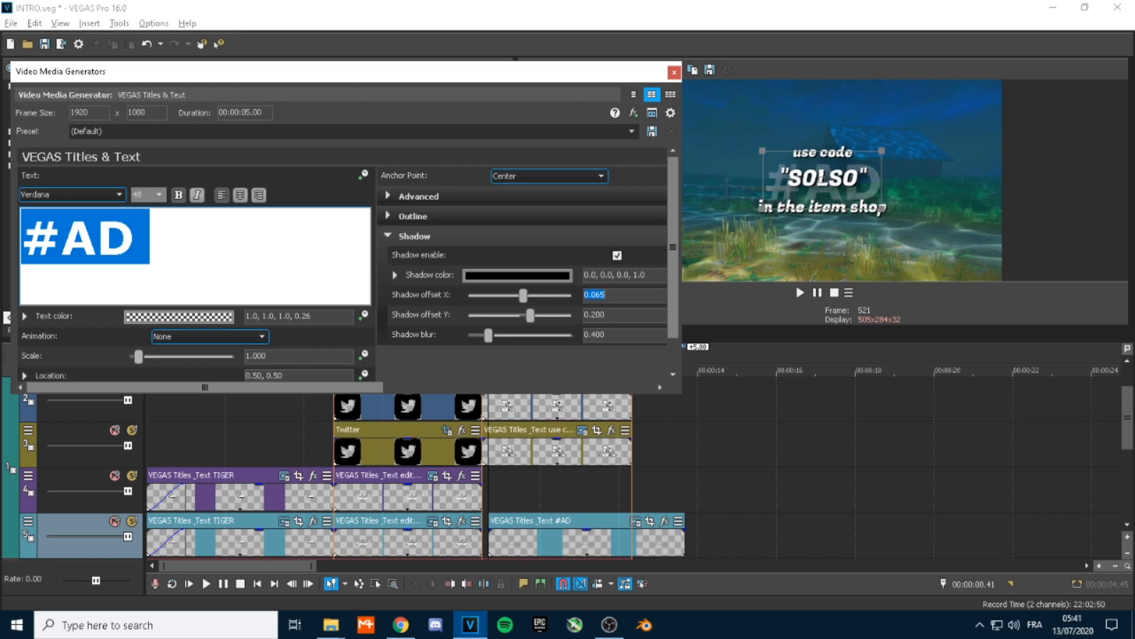
pyautogui.click(531, 314)
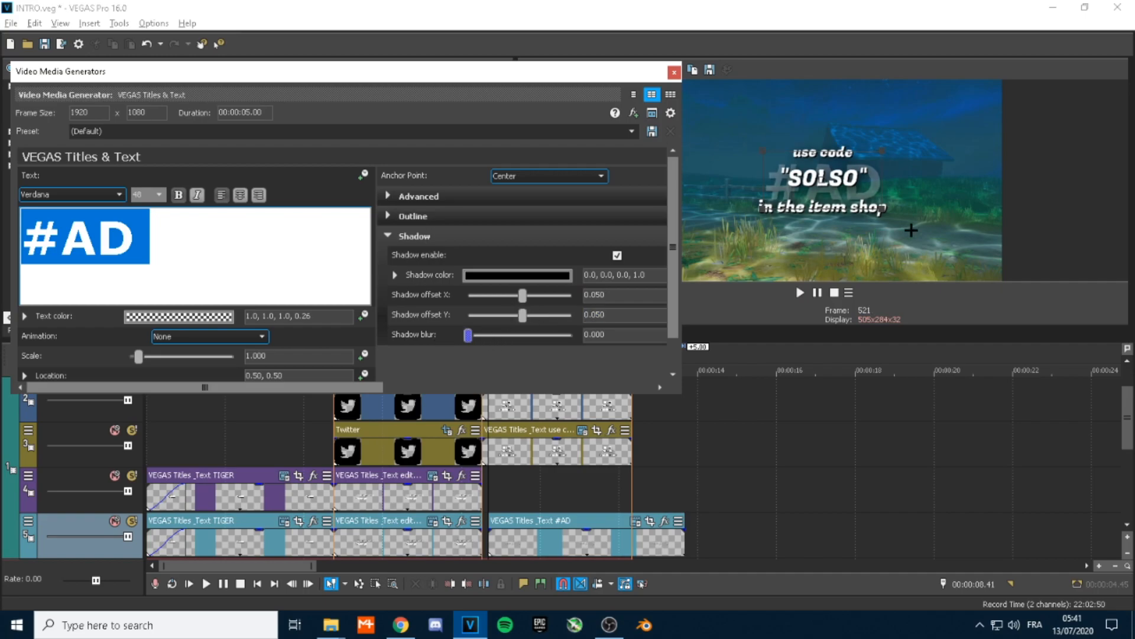
pyautogui.hotkey('ctrl', 's')
pyautogui.moveTo(846, 179); pyautogui.dragTo(844, 189)
pyautogui.hotkey('ctrl', 's')
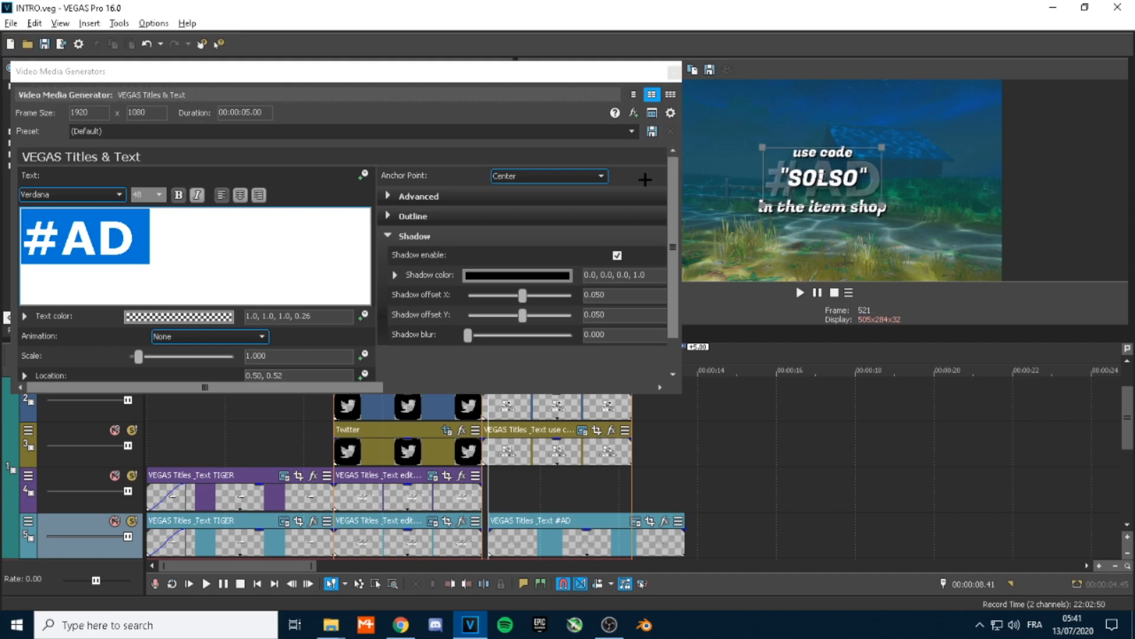
# - Fit the #AD text event exactly between the second and third markers and save the project
pyautogui.click(675, 71)
pyautogui.moveTo(539, 540); pyautogui.dragTo(531, 539)
pyautogui.moveTo(678, 545); pyautogui.dragTo(627, 545)
pyautogui.hotkey('ctrl', 's')
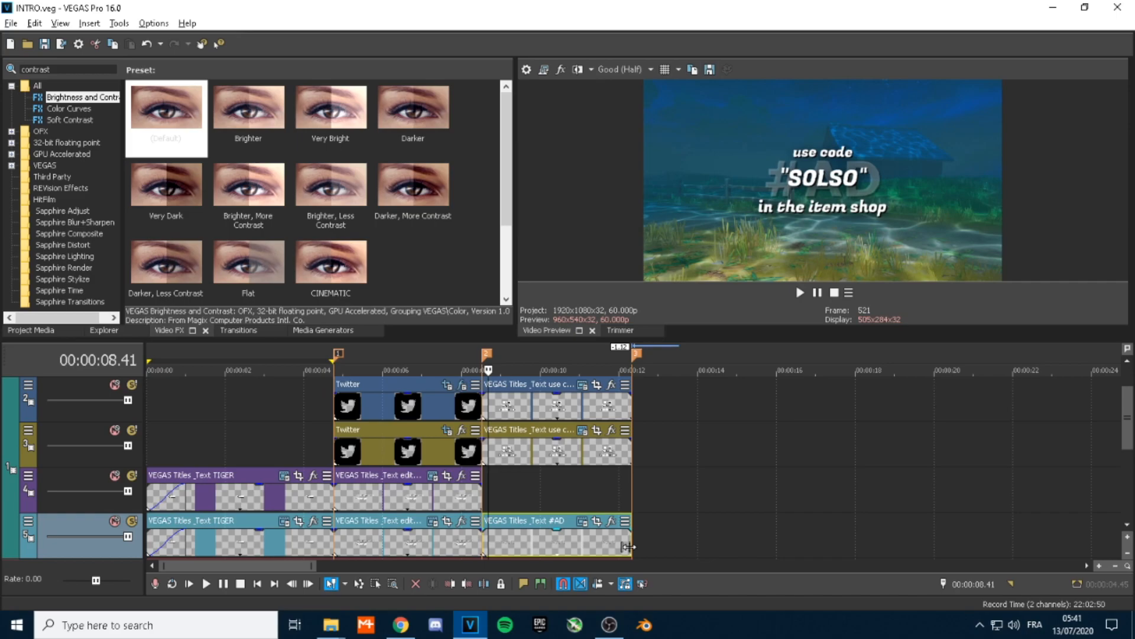
# - Browse the transitions and apply the Gradient Wipe Nebulous preset at the start of the #AD text event
pyautogui.click(242, 329)
pyautogui.click(64, 165)
pyautogui.click(52, 187)
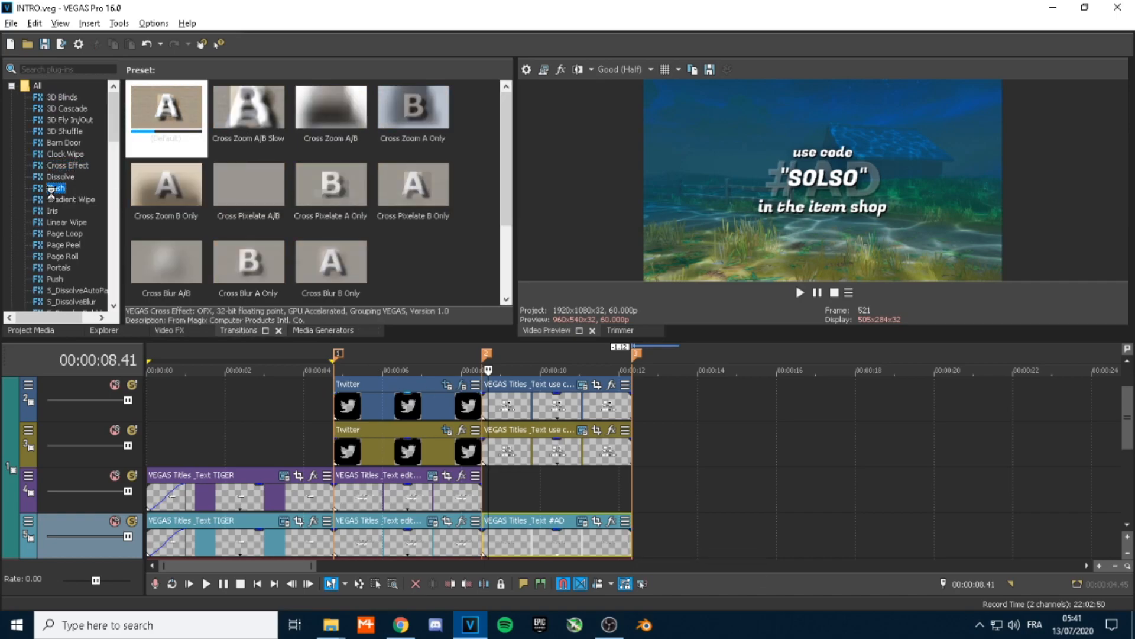
pyautogui.click(52, 210)
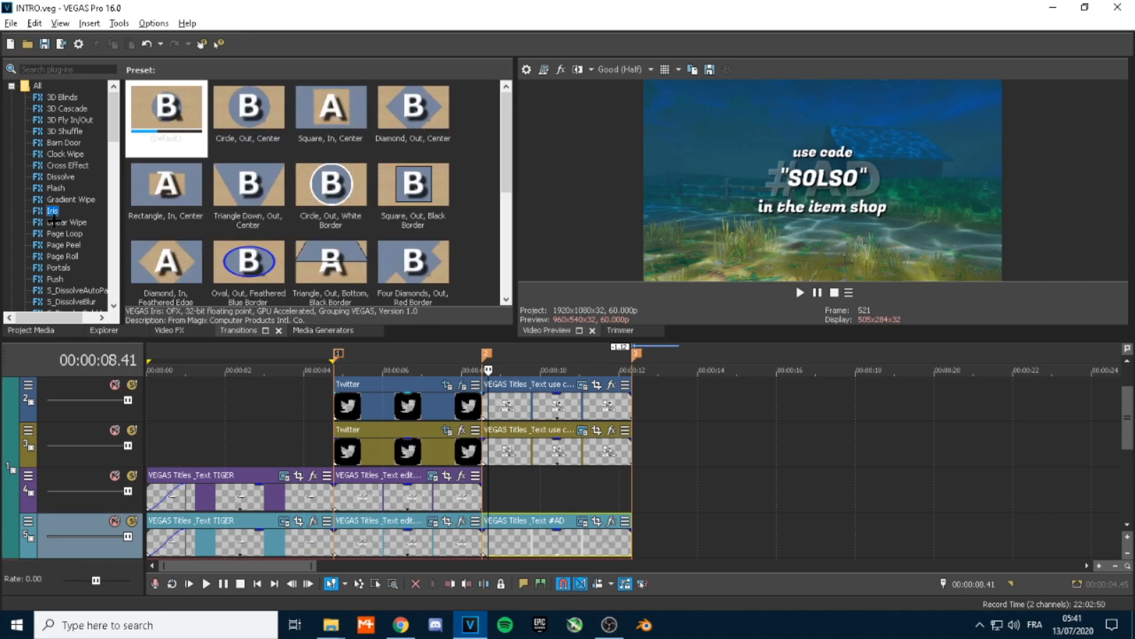
pyautogui.scroll(-2, 272, 214)
pyautogui.click(61, 200)
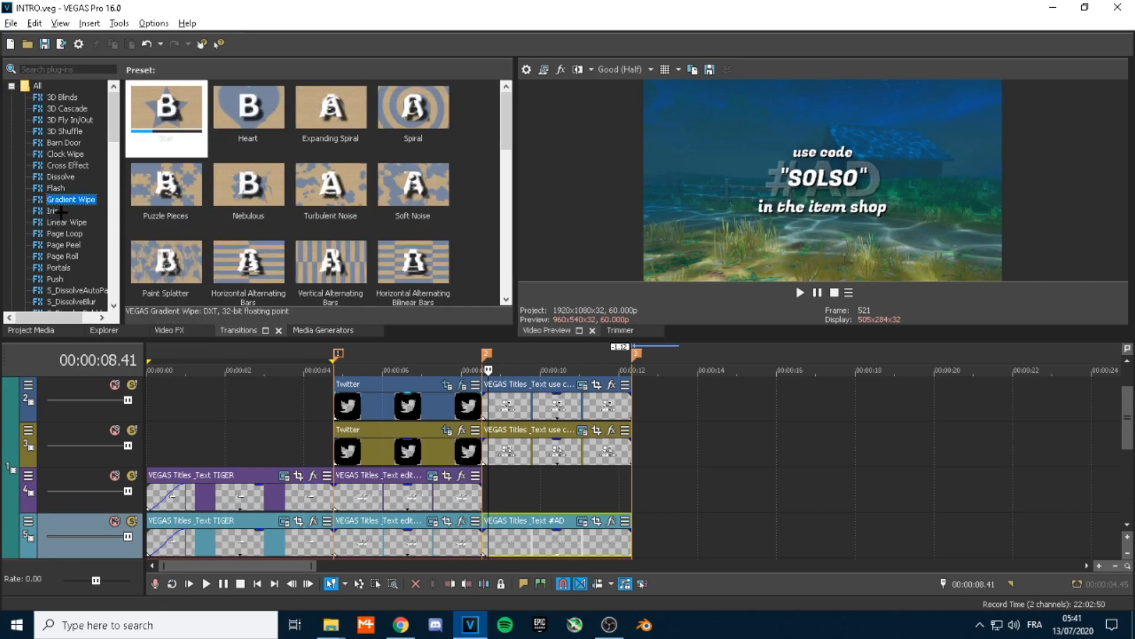
pyautogui.click(263, 228)
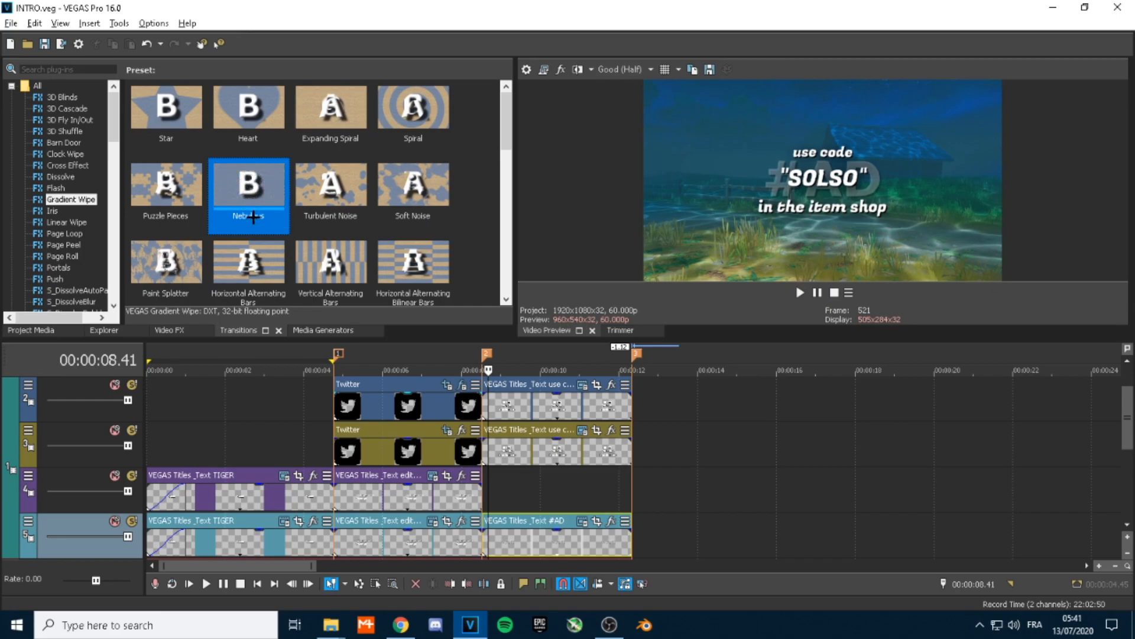
pyautogui.moveTo(253, 217); pyautogui.dragTo(483, 544)
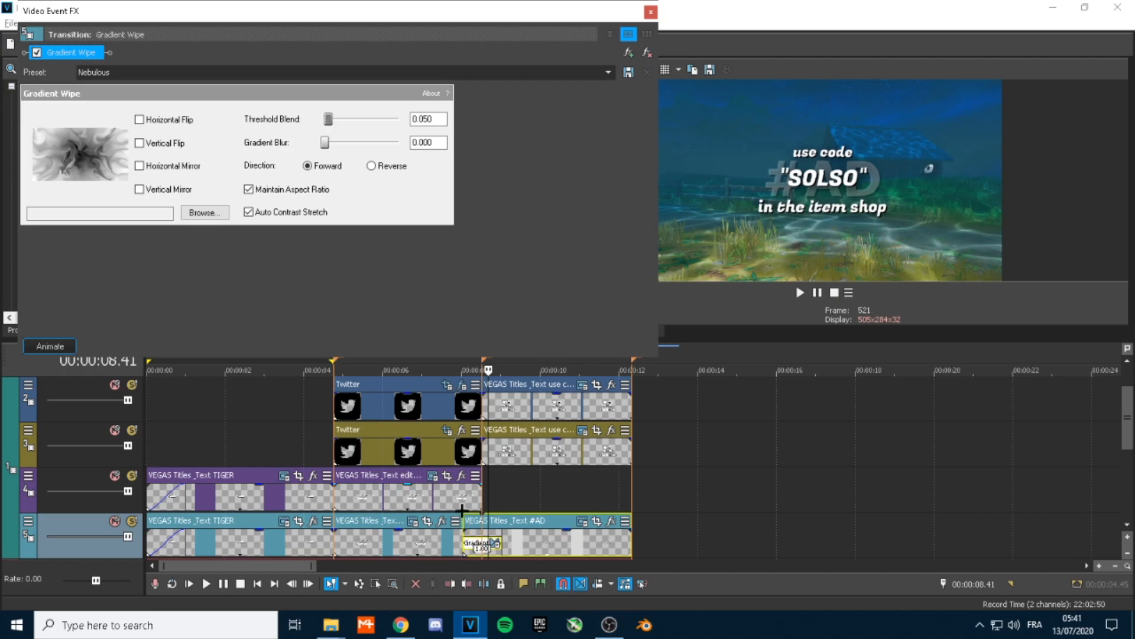
# - Play back the start of the #AD text and undo the misplaced Gradient Wipe transition
pyautogui.click(462, 510)
pyautogui.press('space')
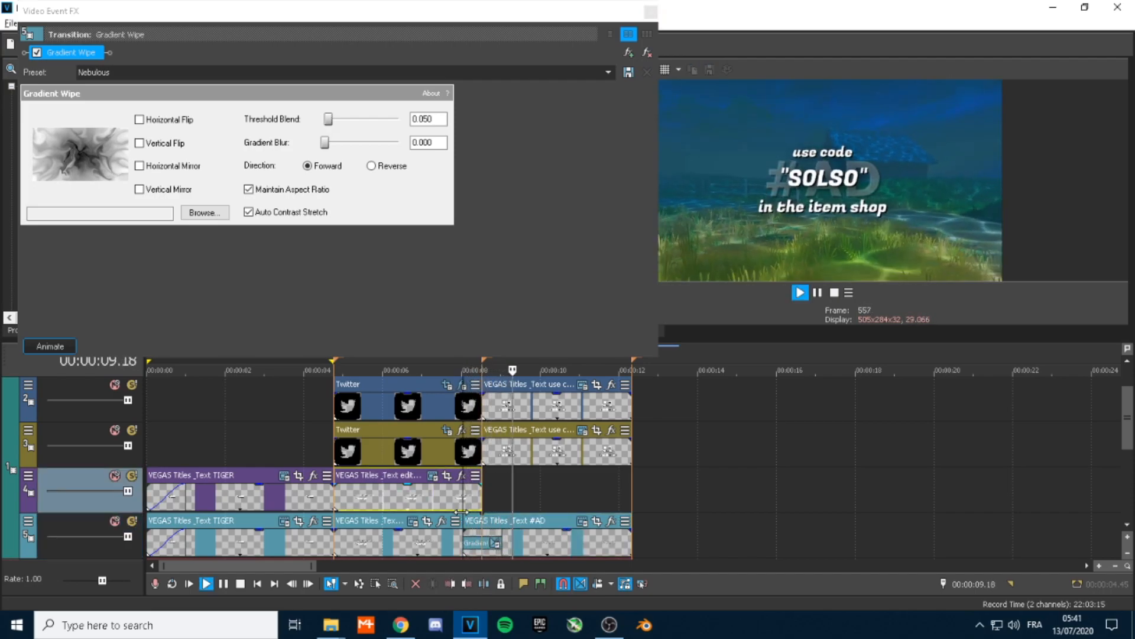
pyautogui.press('space')
pyautogui.moveTo(511, 539); pyautogui.dragTo(566, 540)
pyautogui.hotkey('ctrl', 'z')
pyautogui.hotkey('ctrl', 'z')
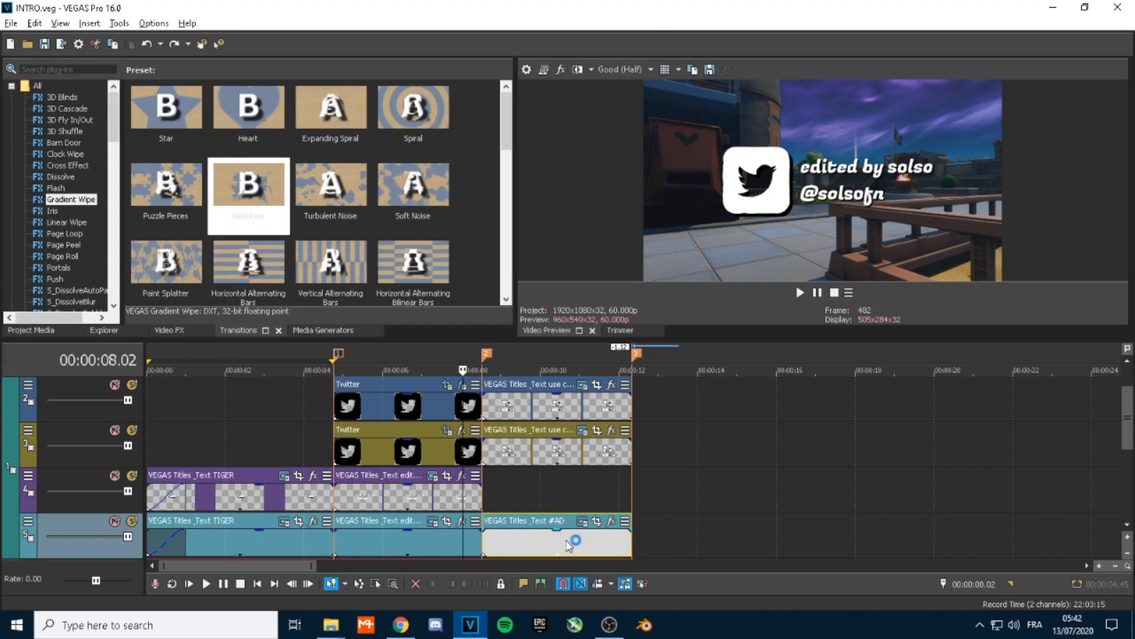
# - Reapply the Gradient Wipe Nebulous preset at the start of the #AD text event and play it back
pyautogui.moveTo(631, 547); pyautogui.dragTo(694, 540)
pyautogui.moveTo(240, 200); pyautogui.dragTo(551, 541)
pyautogui.click(650, 11)
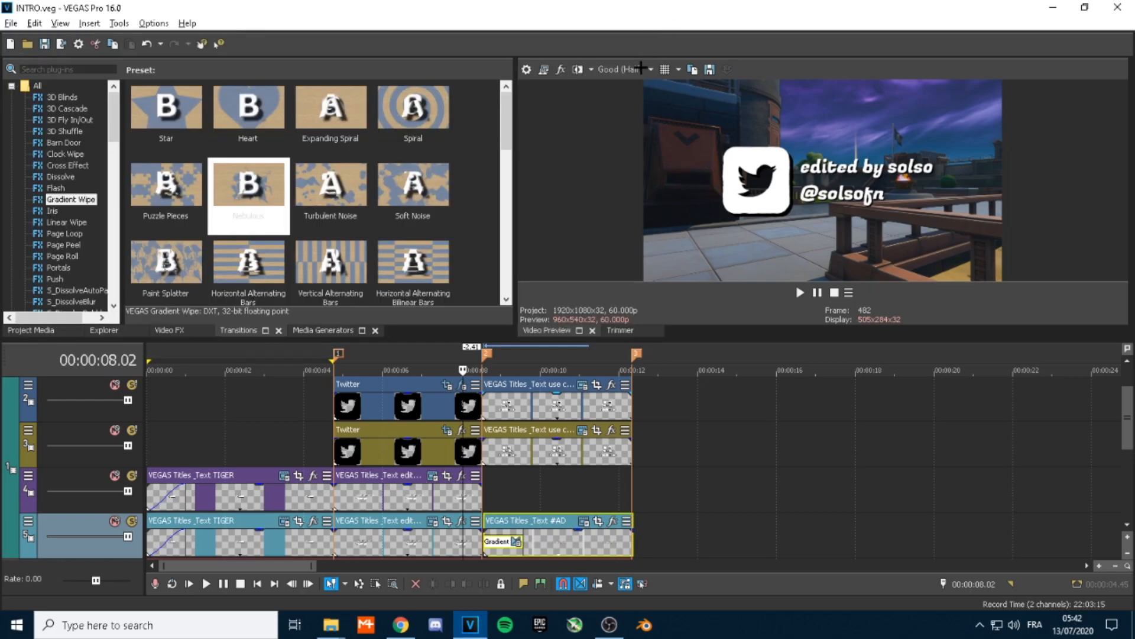
pyautogui.press('space')
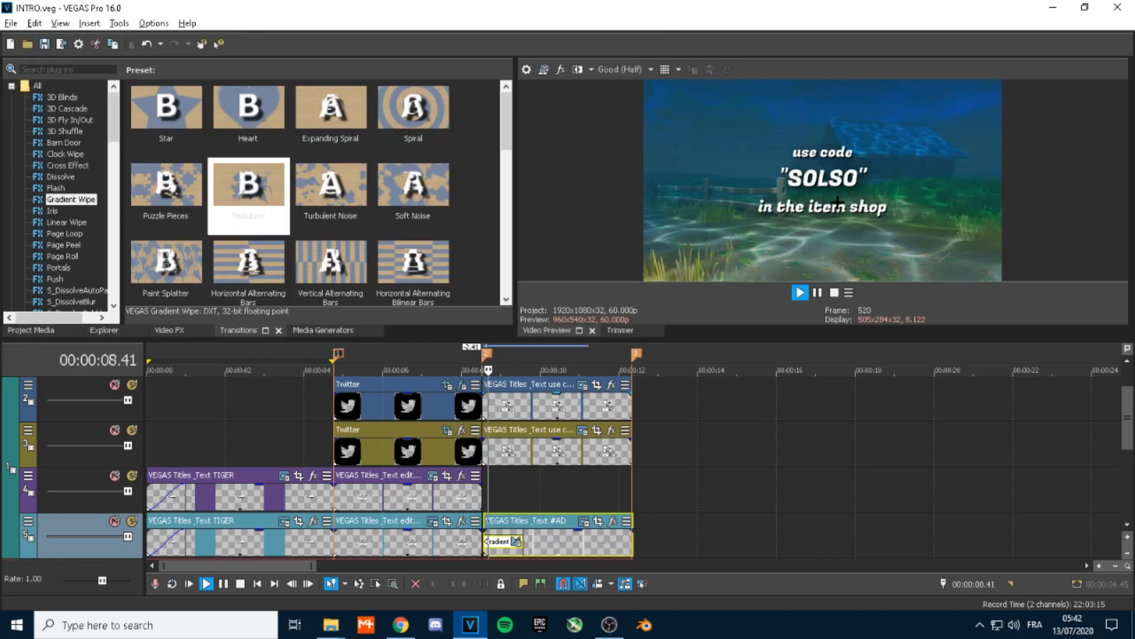
pyautogui.press('space')
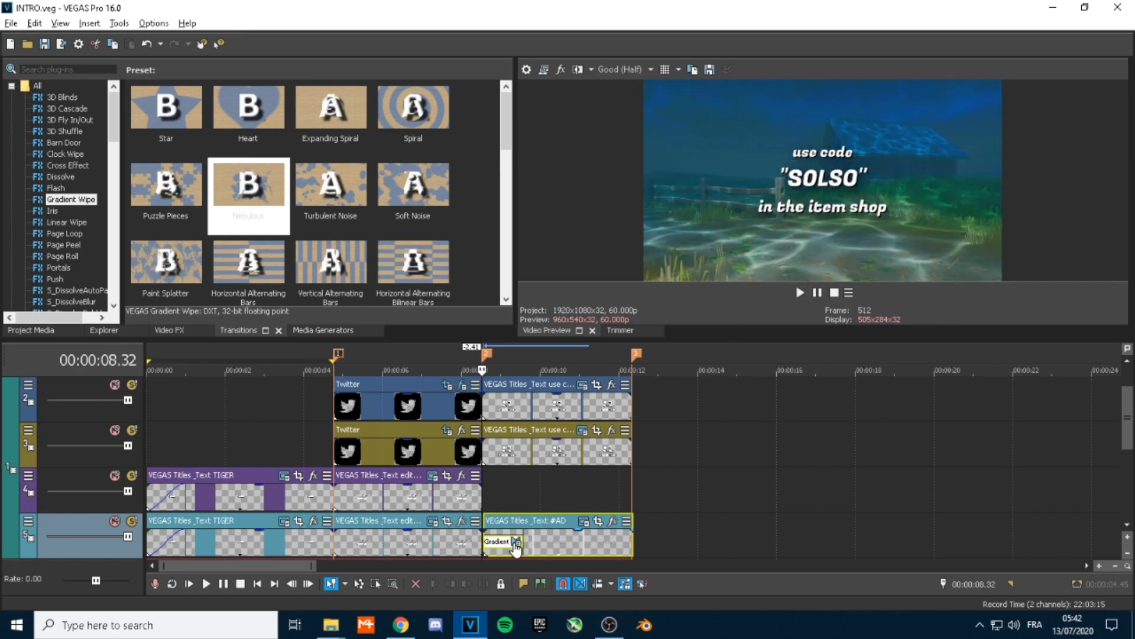
# - Lengthen the Gradient Wipe on the #AD text to about two seconds and preview the section
pyautogui.moveTo(523, 539); pyautogui.dragTo(556, 539)
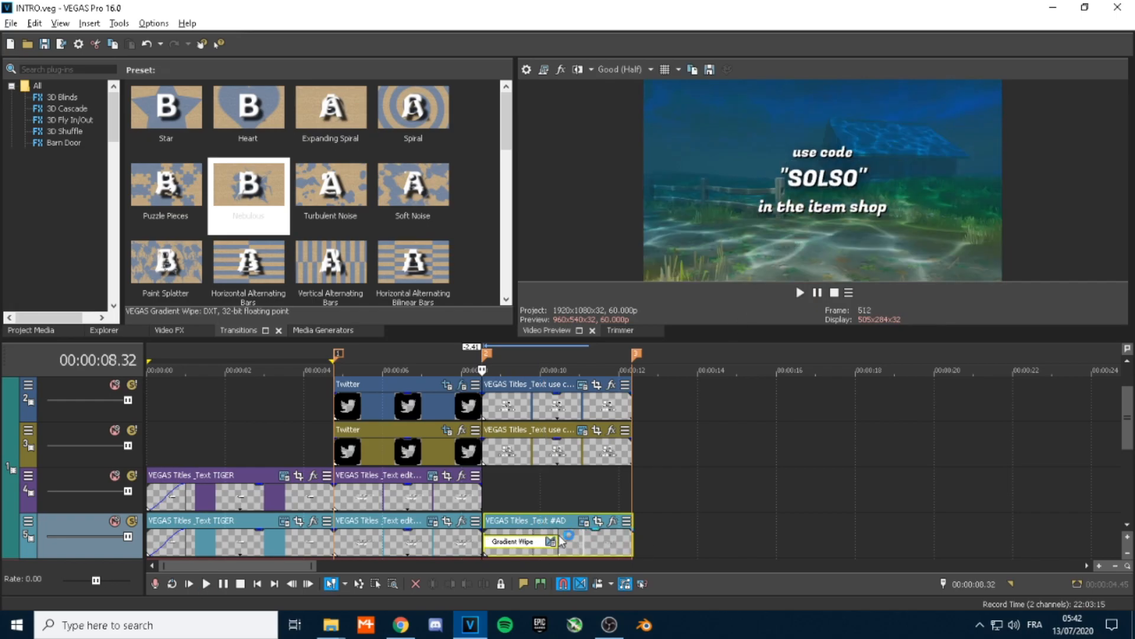
pyautogui.click(483, 504)
pyautogui.press('space')
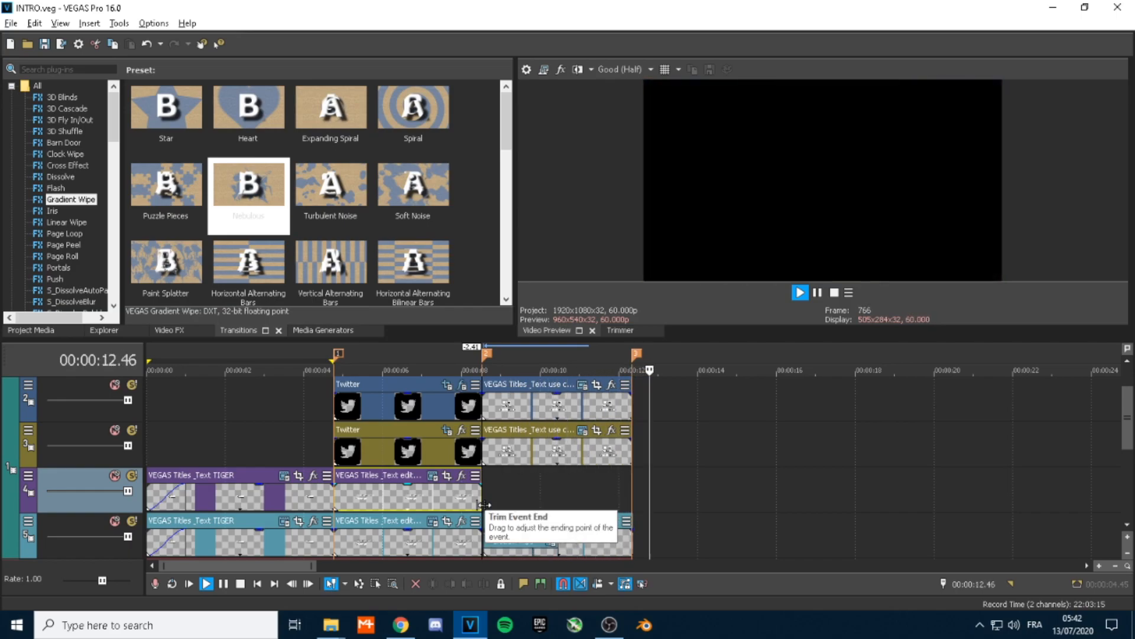
pyautogui.press('space')
# - Add short fade-outs to the ends of the #AD text and both "use code" text events, save the project, and preview the ending
pyautogui.scroll(-2, 636, 507)
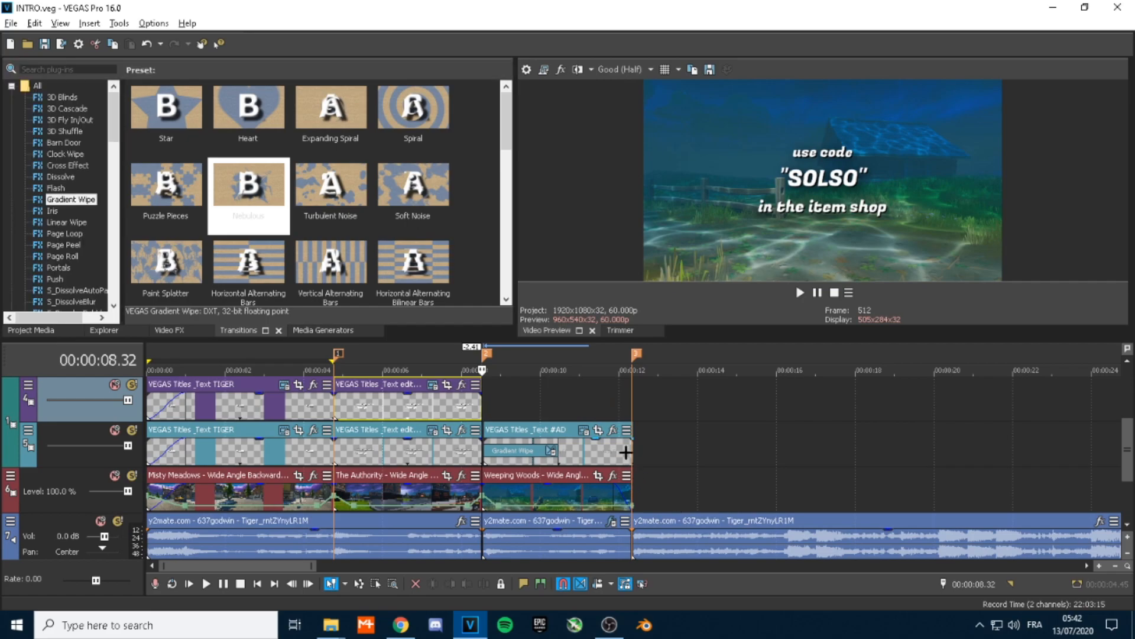
pyautogui.moveTo(617, 443); pyautogui.dragTo(617, 439)
pyautogui.scroll(2, 612, 442)
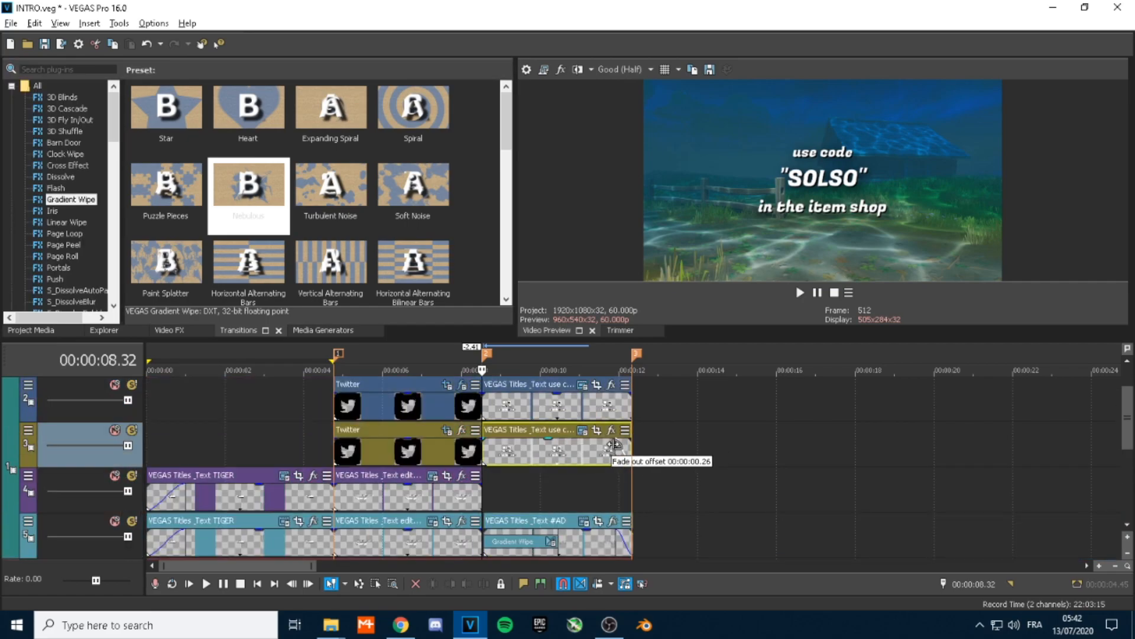
pyautogui.click(630, 394)
pyautogui.moveTo(630, 394); pyautogui.dragTo(614, 398)
pyautogui.hotkey('ctrl', 's')
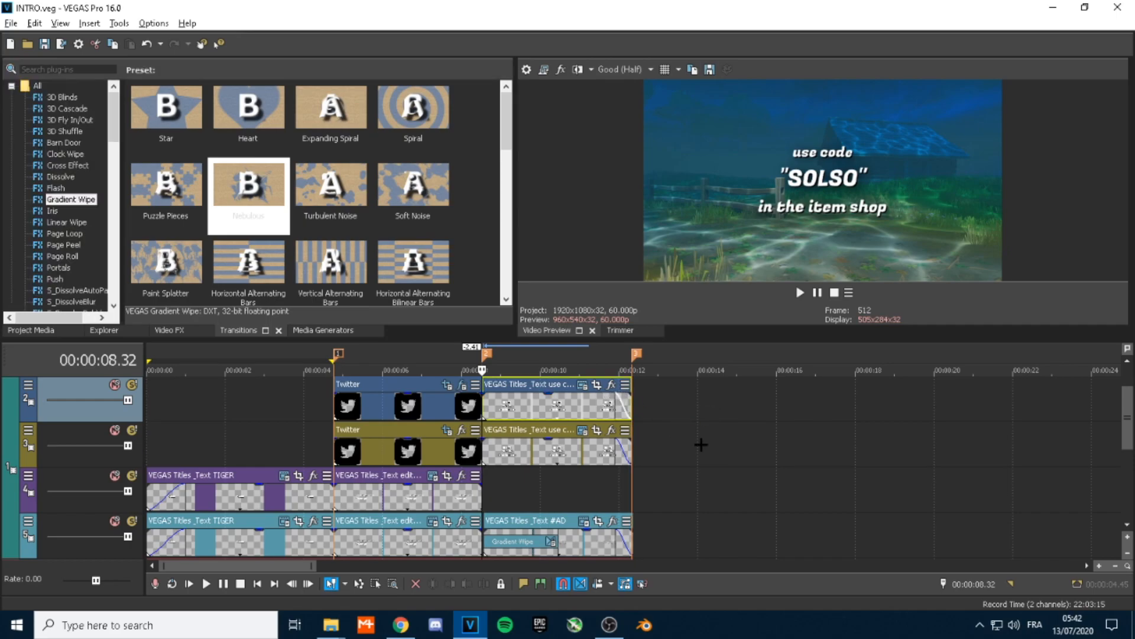
pyautogui.scroll(-1, 702, 444)
pyautogui.click(612, 356)
pyautogui.press('space')
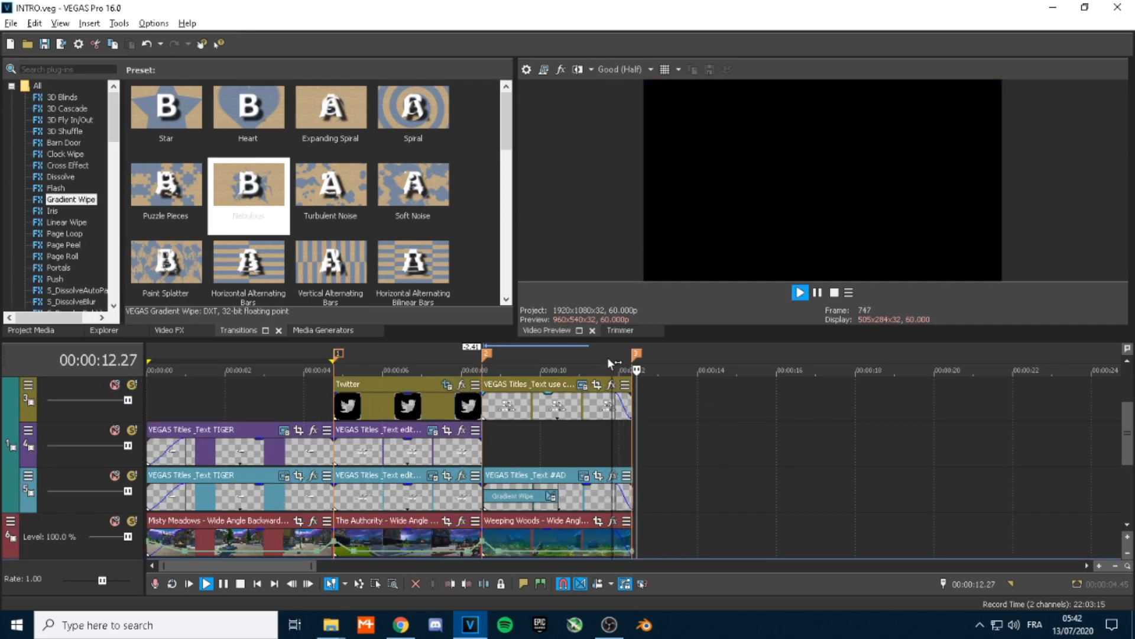
pyautogui.press('space')
# - Find the S_Flicker effect and apply its CINEMATIC preset to the Misty Meadows background clip
pyautogui.scroll(-1, 709, 444)
pyautogui.scroll(-2, 500, 411)
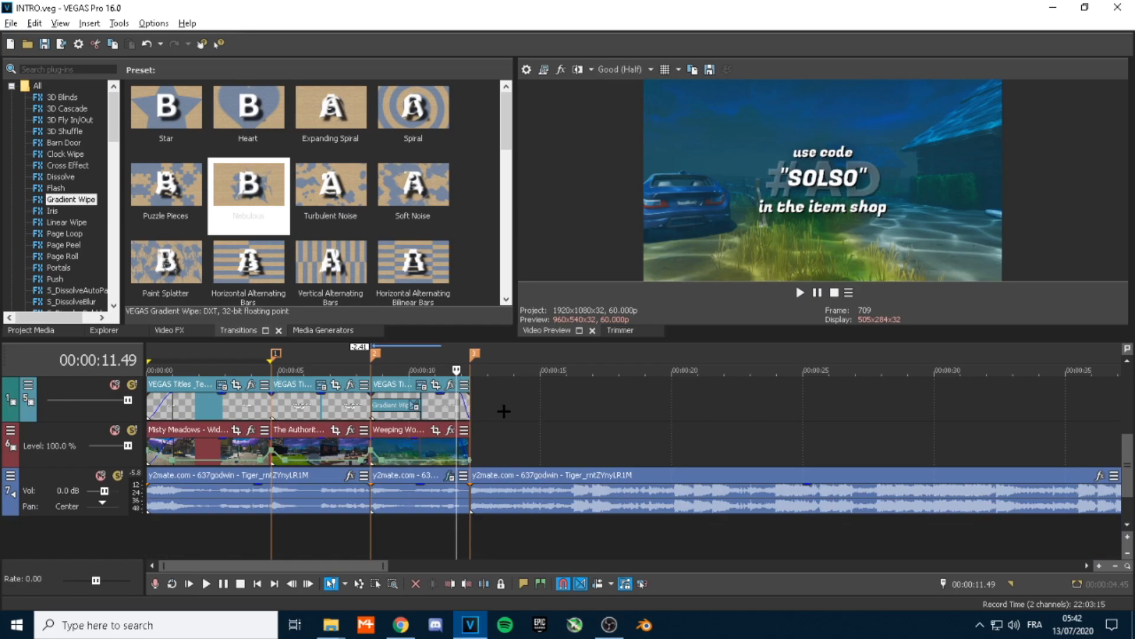
pyautogui.scroll(1, 532, 432)
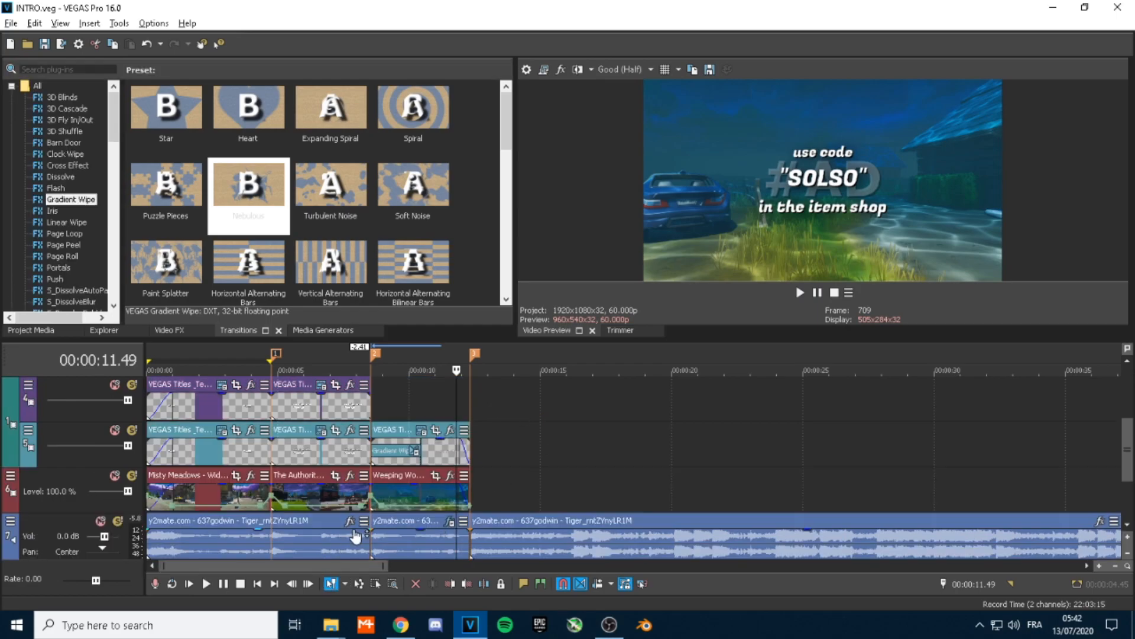
pyautogui.scroll(-1, 393, 492)
pyautogui.click(217, 450)
pyautogui.scroll(3, 231, 448)
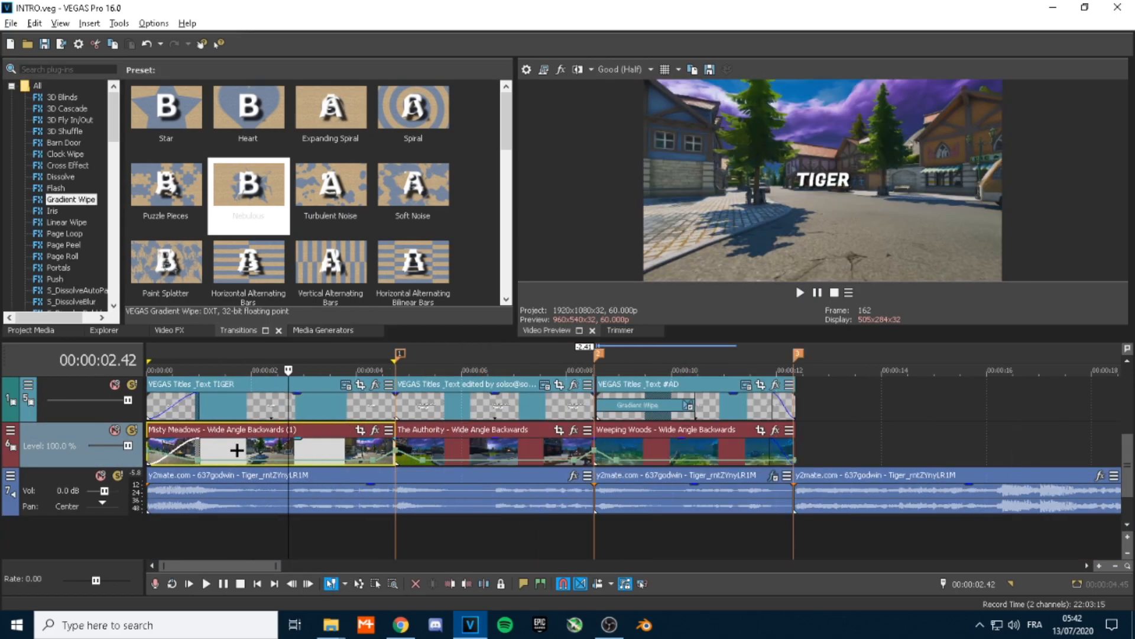
pyautogui.click(170, 330)
pyautogui.click(89, 69)
pyautogui.press('BackSpace')
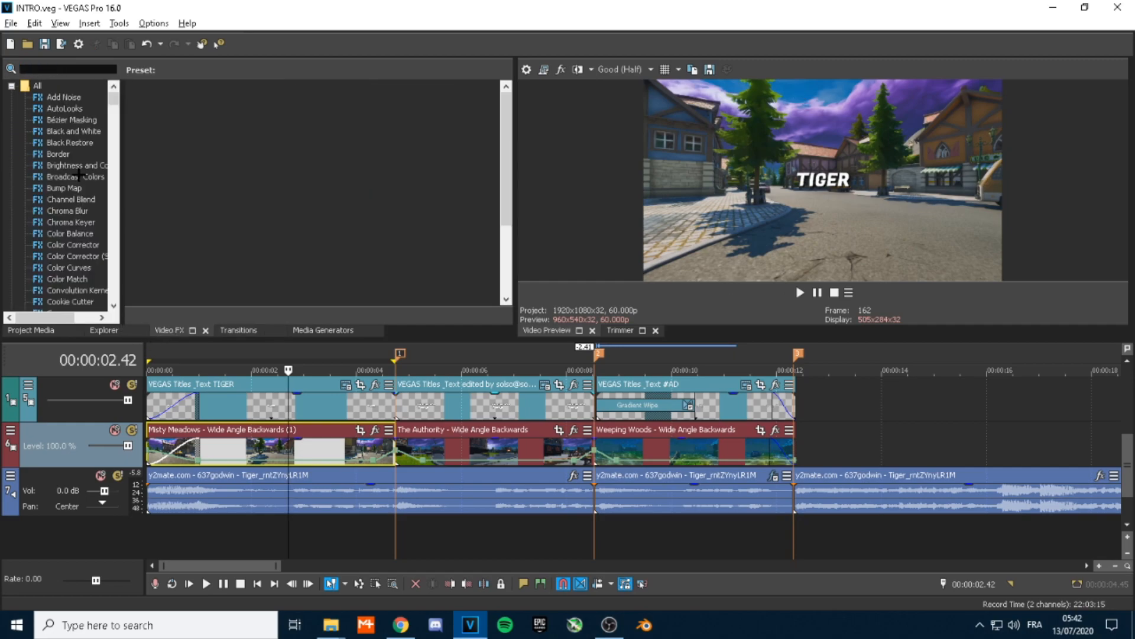
pyautogui.write('flicker')
pyautogui.click(54, 96)
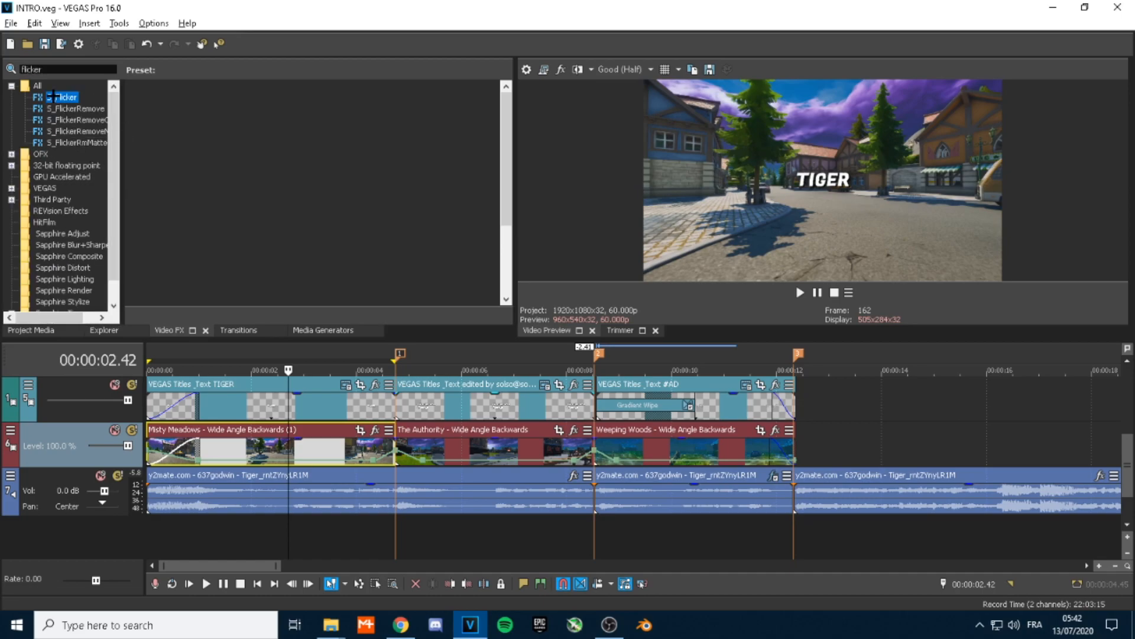
pyautogui.click(229, 119)
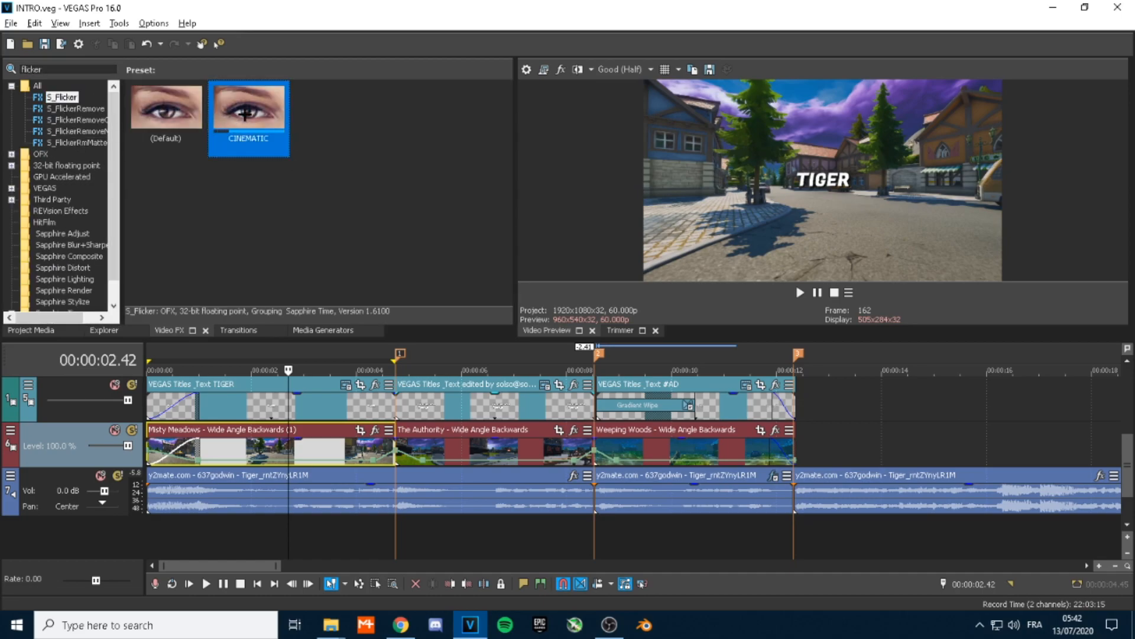
pyautogui.moveTo(287, 429); pyautogui.dragTo(282, 436)
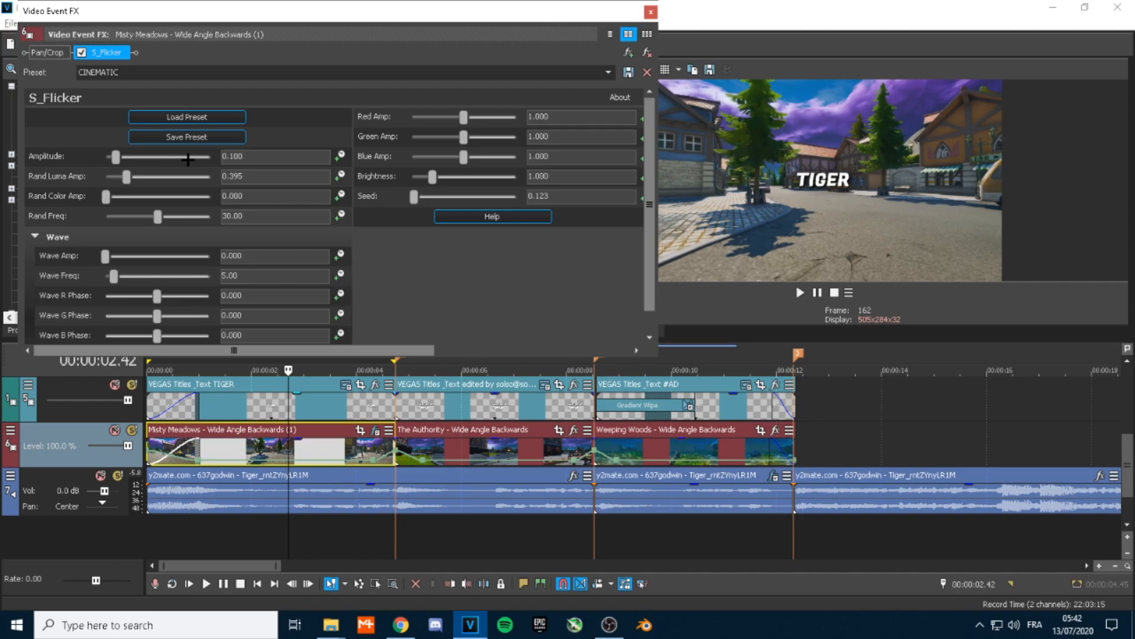
pyautogui.click(651, 13)
# - Apply the S_Flicker CINEMATIC preset to The Authority and Weeping Woods clips as well
pyautogui.moveTo(228, 142); pyautogui.dragTo(417, 260)
pyautogui.moveTo(454, 450); pyautogui.dragTo(456, 451)
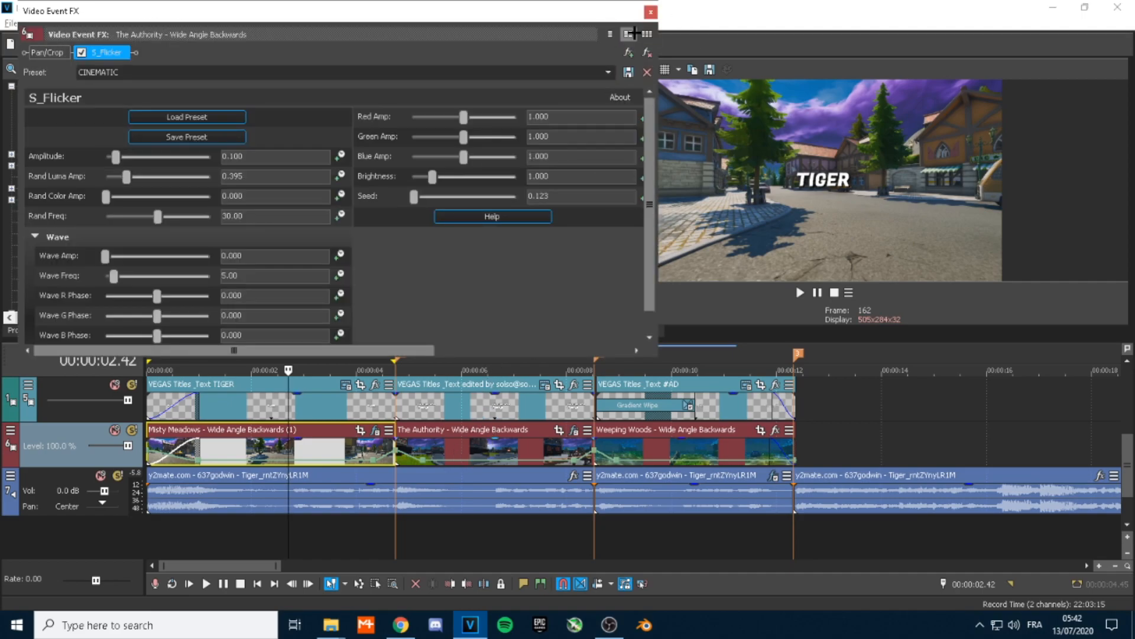
pyautogui.click(652, 12)
pyautogui.moveTo(633, 439); pyautogui.dragTo(634, 440)
pyautogui.click(651, 13)
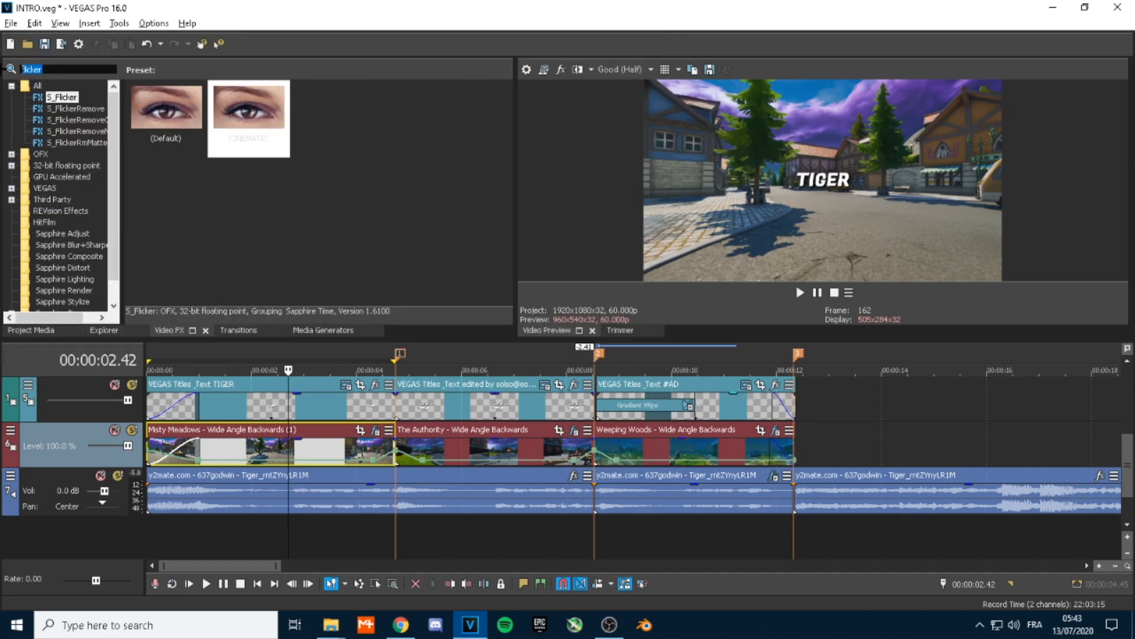
# - Search the video effects for "wave" and apply the S_WarpWaves INTRO WAVE CINEMATIC preset to the Misty Meadows clip
pyautogui.write('wave')
pyautogui.click(74, 109)
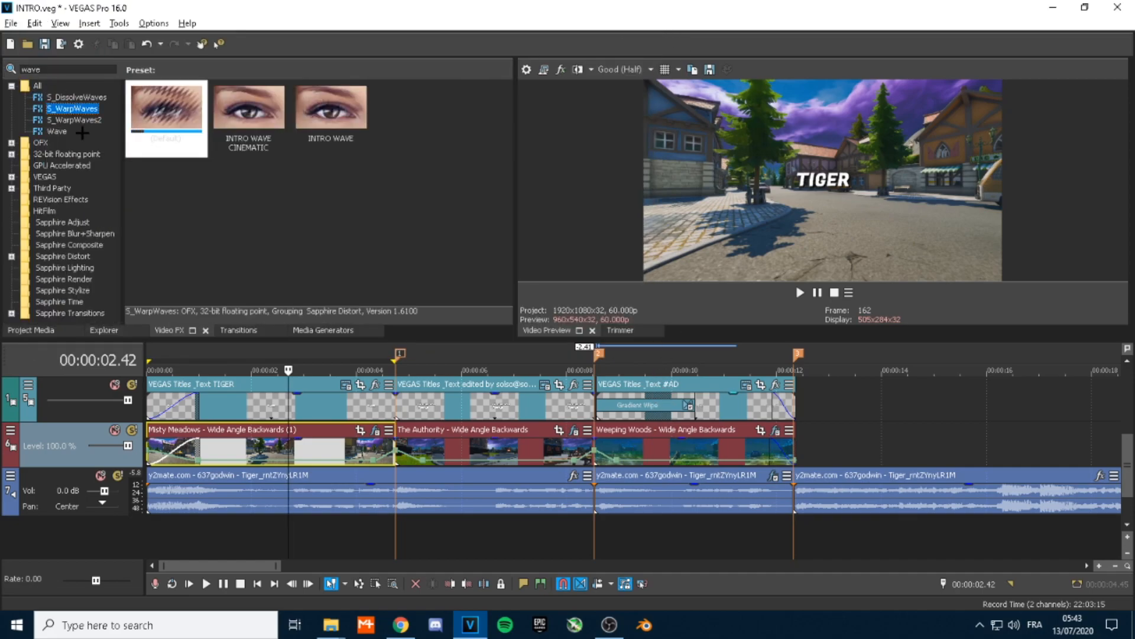
pyautogui.click(245, 102)
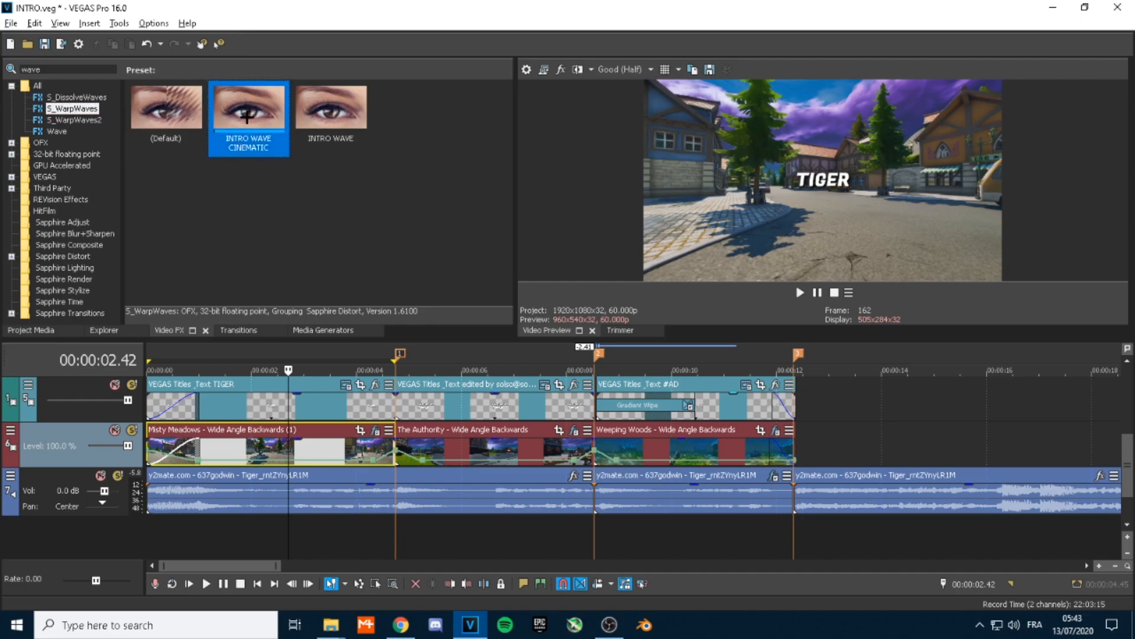
pyautogui.moveTo(307, 446); pyautogui.dragTo(306, 446)
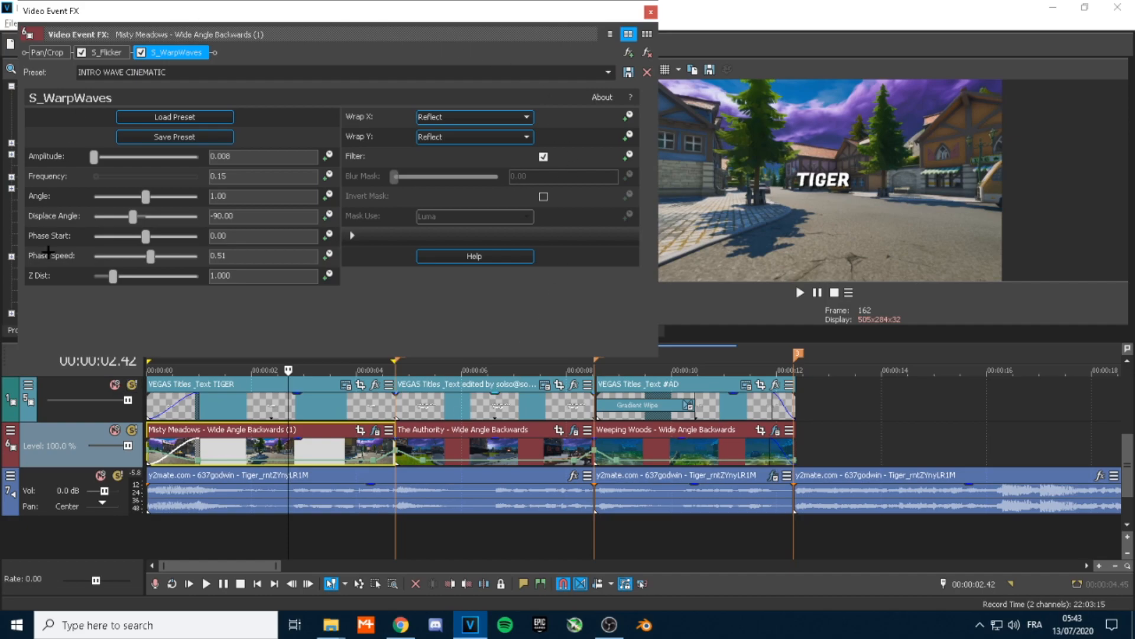
pyautogui.click(650, 12)
# - Add the S_WarpWaves INTRO WAVE CINEMATIC preset to The Authority and Weeping Woods clips
pyautogui.moveTo(245, 114); pyautogui.dragTo(452, 426)
pyautogui.click(648, 10)
pyautogui.moveTo(248, 115); pyautogui.dragTo(511, 295)
pyautogui.moveTo(644, 445); pyautogui.dragTo(643, 445)
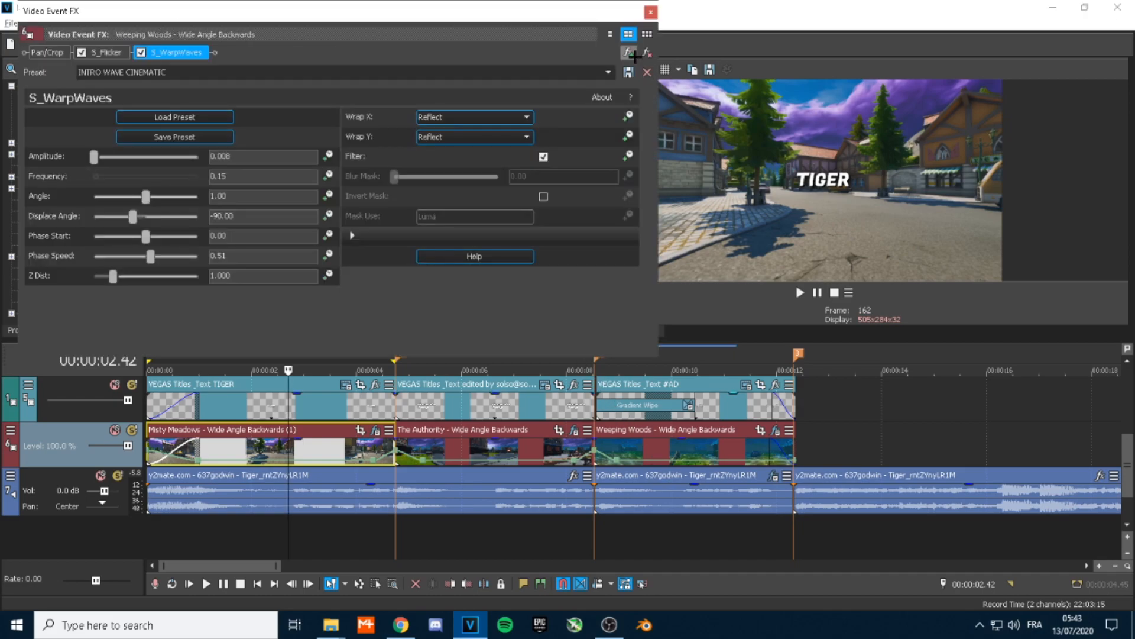
pyautogui.click(649, 10)
# - Search the video effects for "contrast" and apply the Brightness and Contrast CINEMATIC preset to the Misty Meadows clip
pyautogui.doubleClick(27, 70)
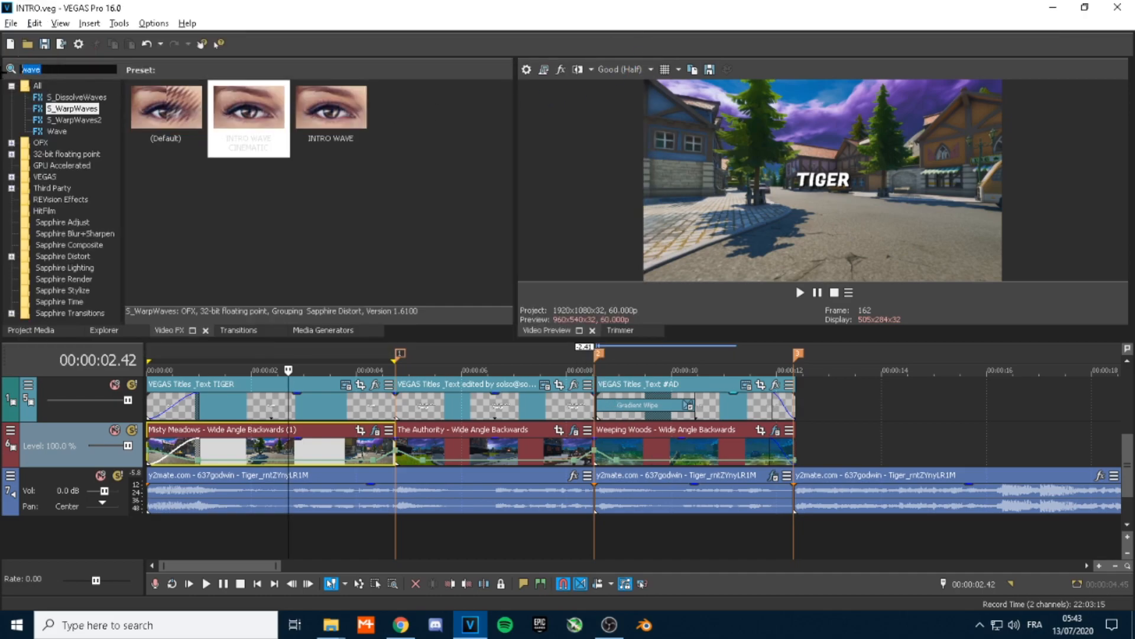
pyautogui.write('contrast')
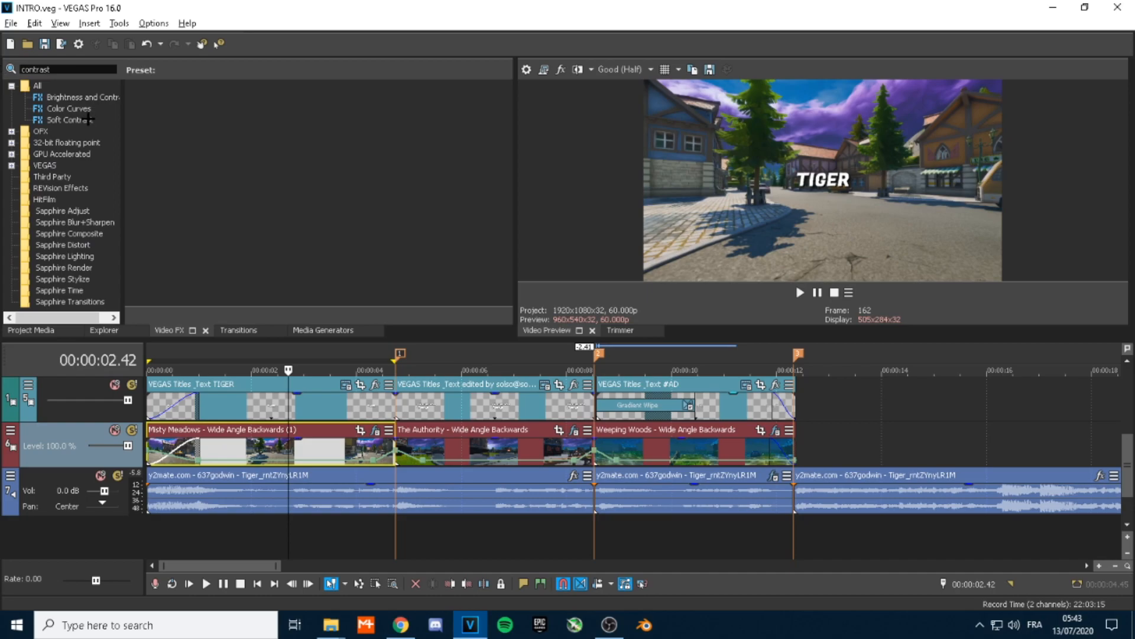
pyautogui.click(71, 97)
pyautogui.click(331, 272)
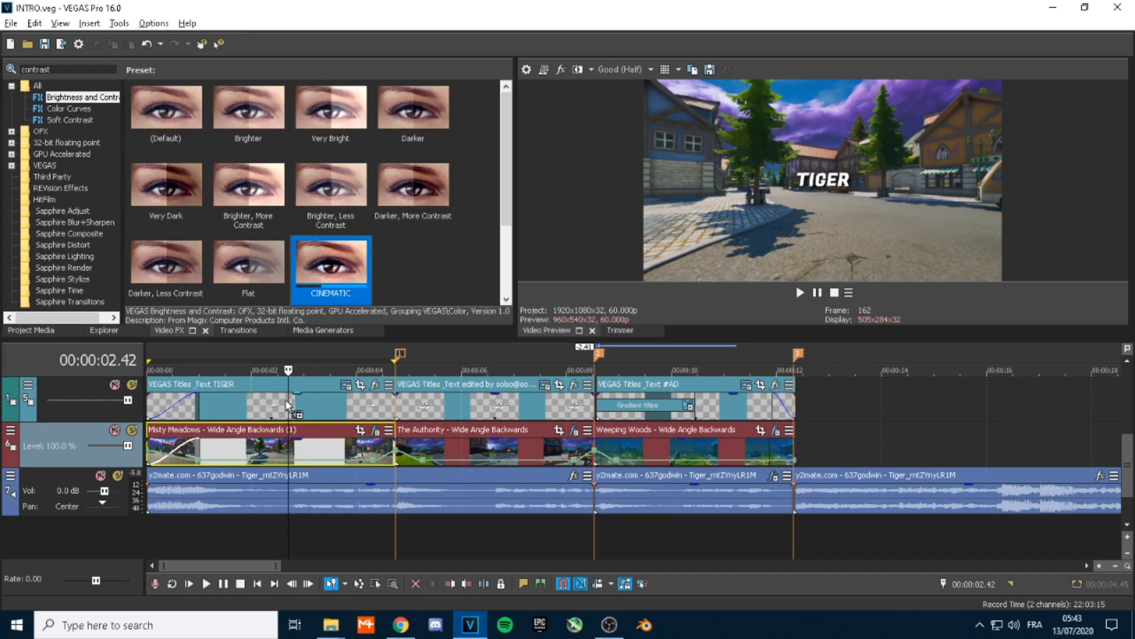
pyautogui.moveTo(267, 441); pyautogui.dragTo(267, 442)
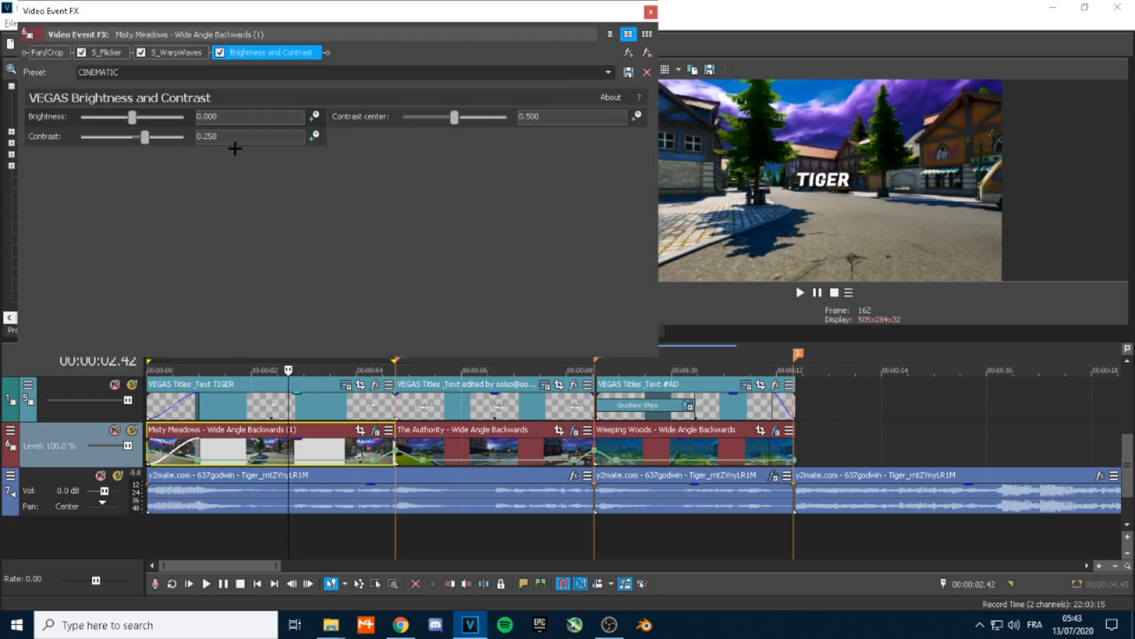
pyautogui.click(650, 11)
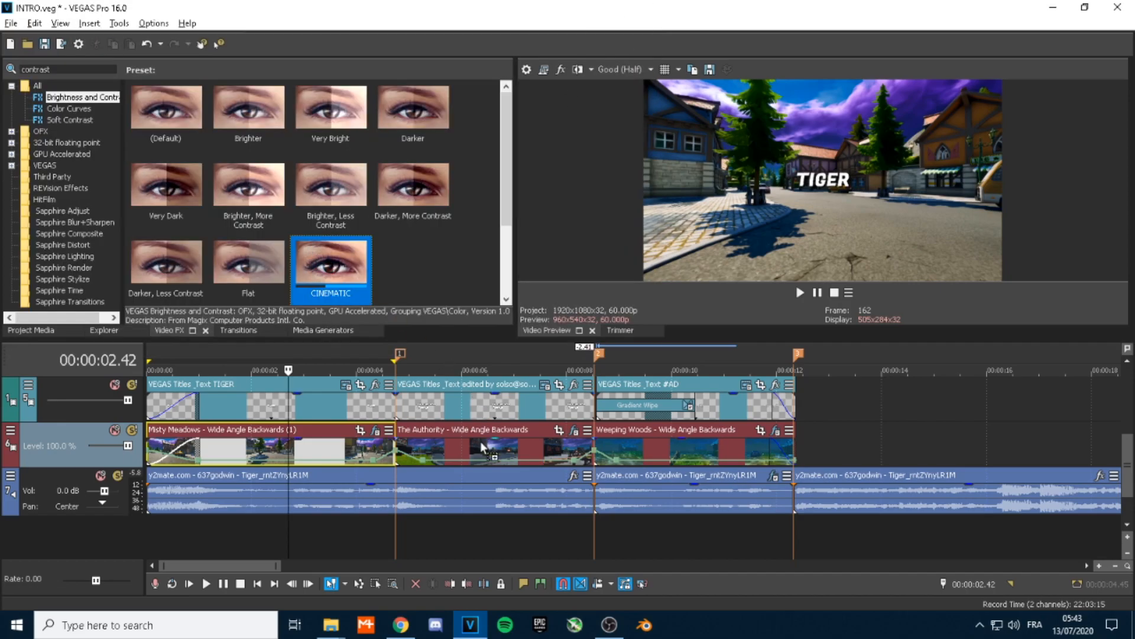
# - Add the Brightness and Contrast CINEMATIC preset to The Authority and Weeping Woods clips
pyautogui.moveTo(480, 440); pyautogui.dragTo(480, 441)
pyautogui.click(650, 13)
pyautogui.moveTo(329, 267); pyautogui.dragTo(626, 447)
pyautogui.click(648, 13)
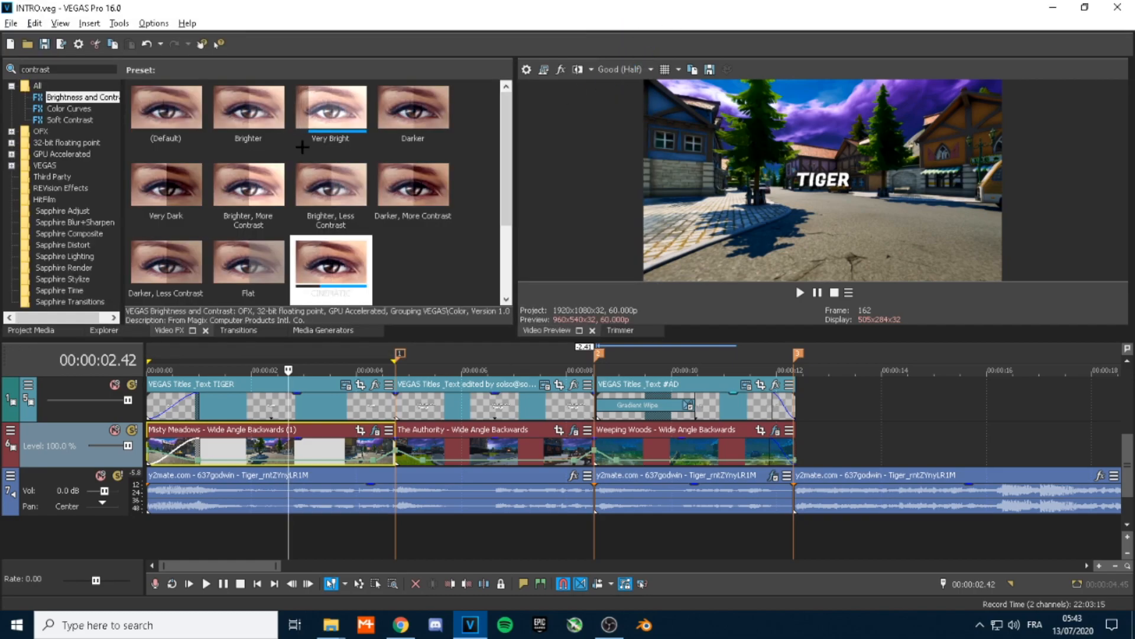
# - Search the video effects for "gauss" and apply the Gaussian Blur Cinematics preset to the Misty Meadows clip
pyautogui.doubleClick(52, 67)
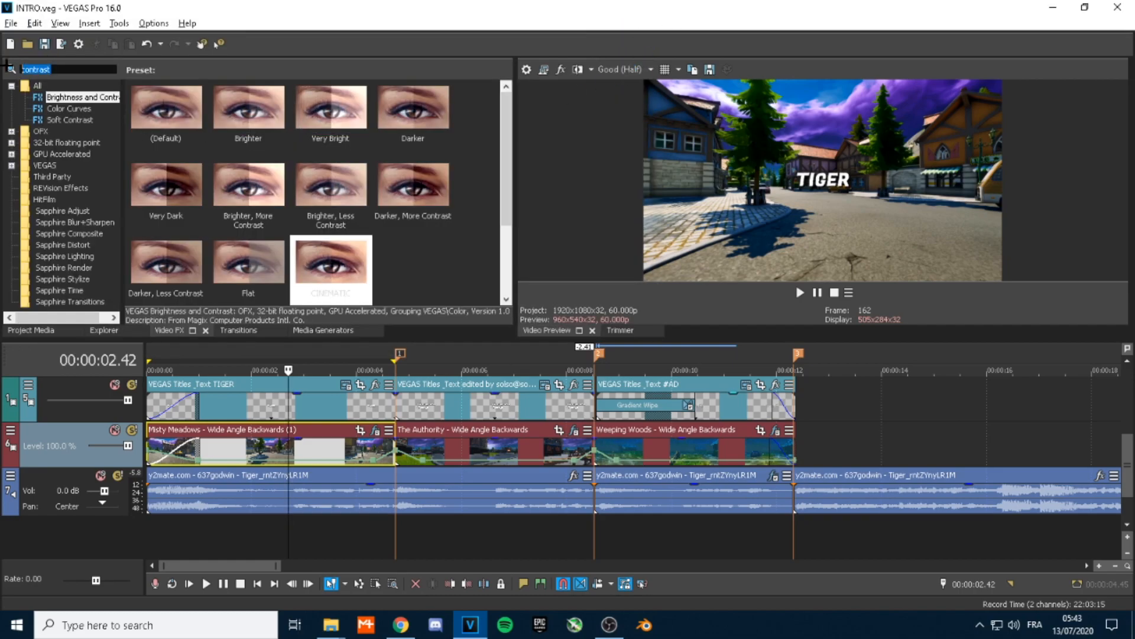
pyautogui.press('BackSpace')
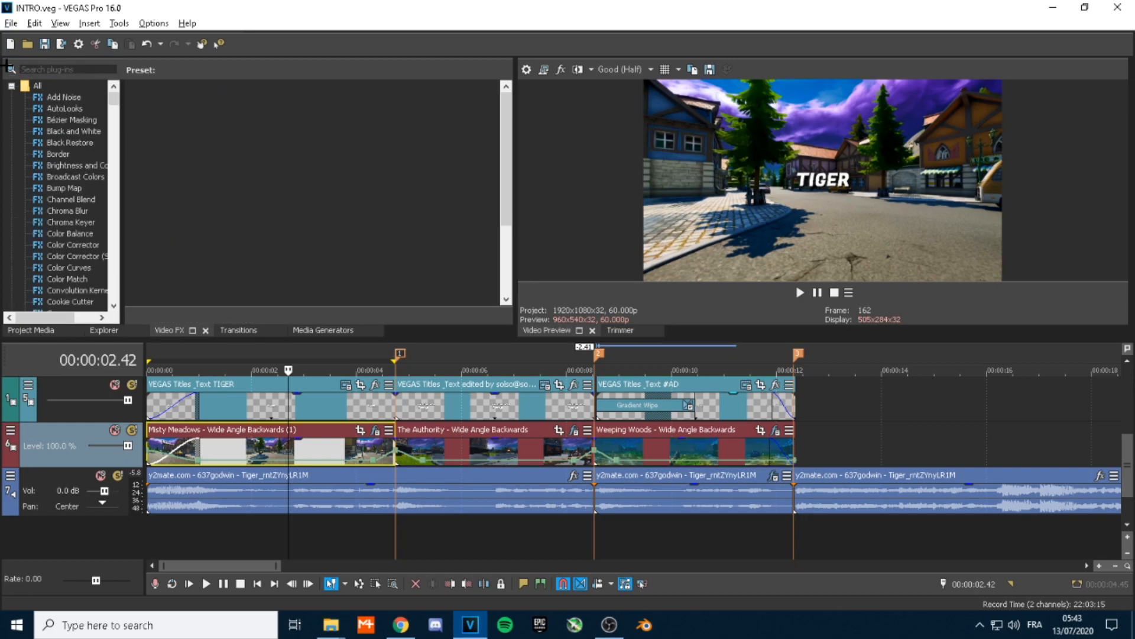
pyautogui.write('gauss')
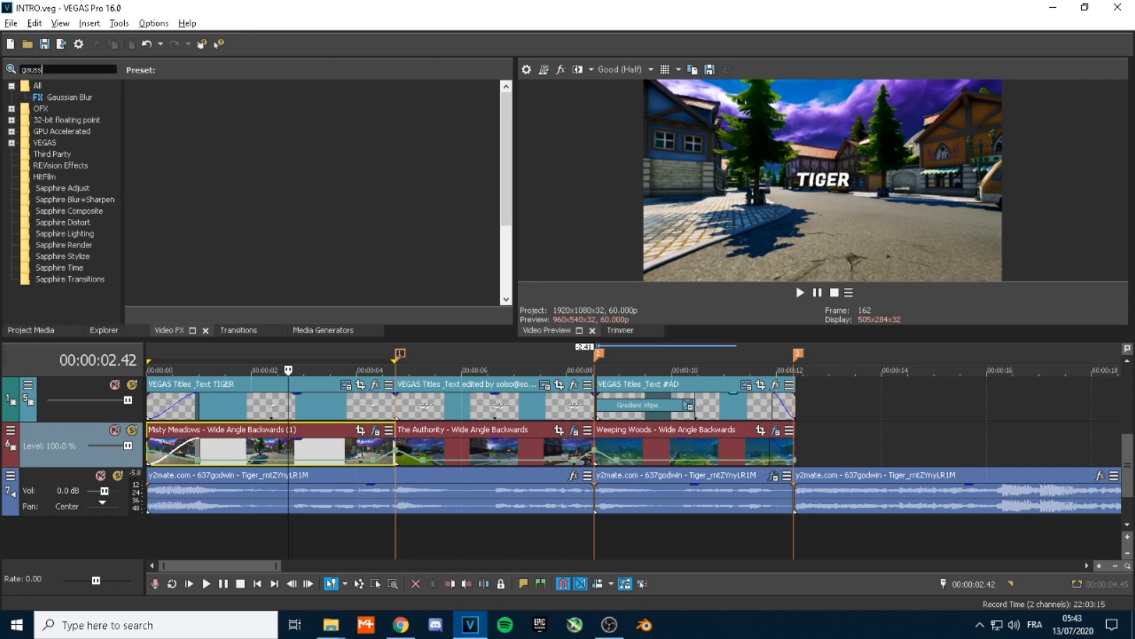
pyautogui.click(78, 98)
pyautogui.moveTo(414, 195); pyautogui.dragTo(275, 439)
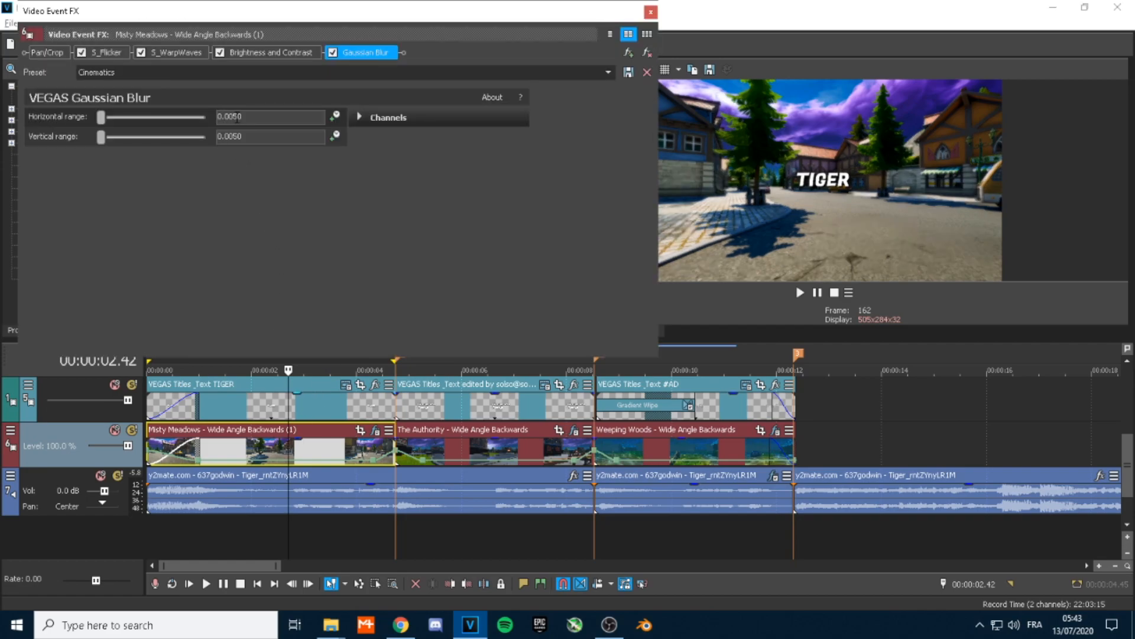
pyautogui.click(650, 11)
# - Add the Gaussian Blur Cinematics preset to The Authority and Weeping Woods clips
pyautogui.moveTo(398, 200); pyautogui.dragTo(513, 340)
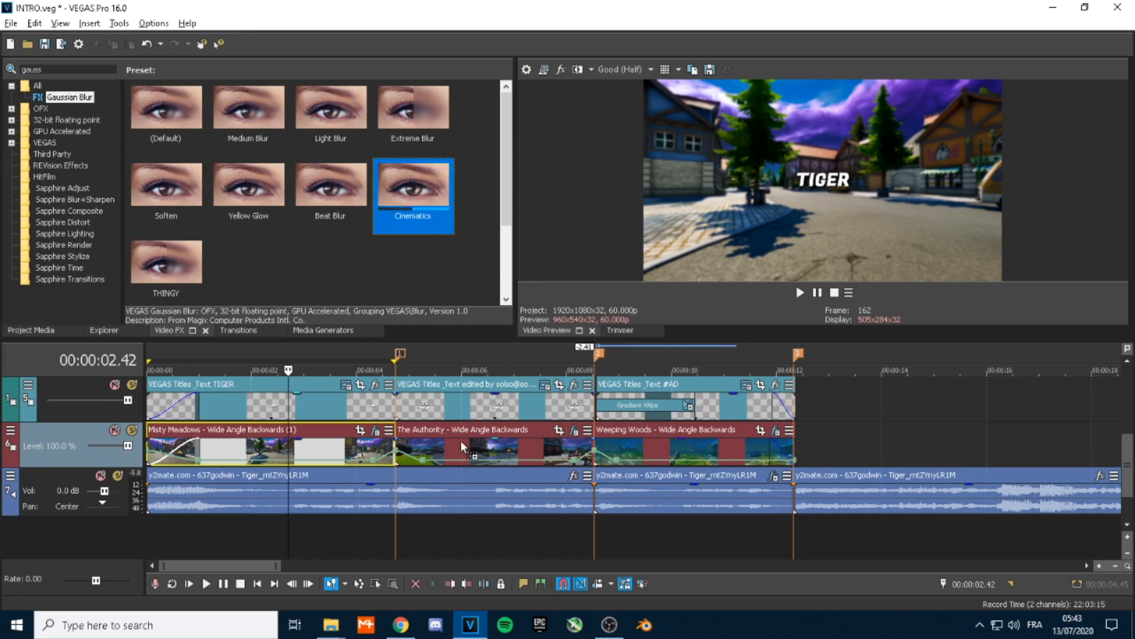
pyautogui.moveTo(460, 441); pyautogui.dragTo(461, 442)
pyautogui.click(650, 12)
pyautogui.moveTo(653, 448); pyautogui.dragTo(653, 448)
pyautogui.click(651, 12)
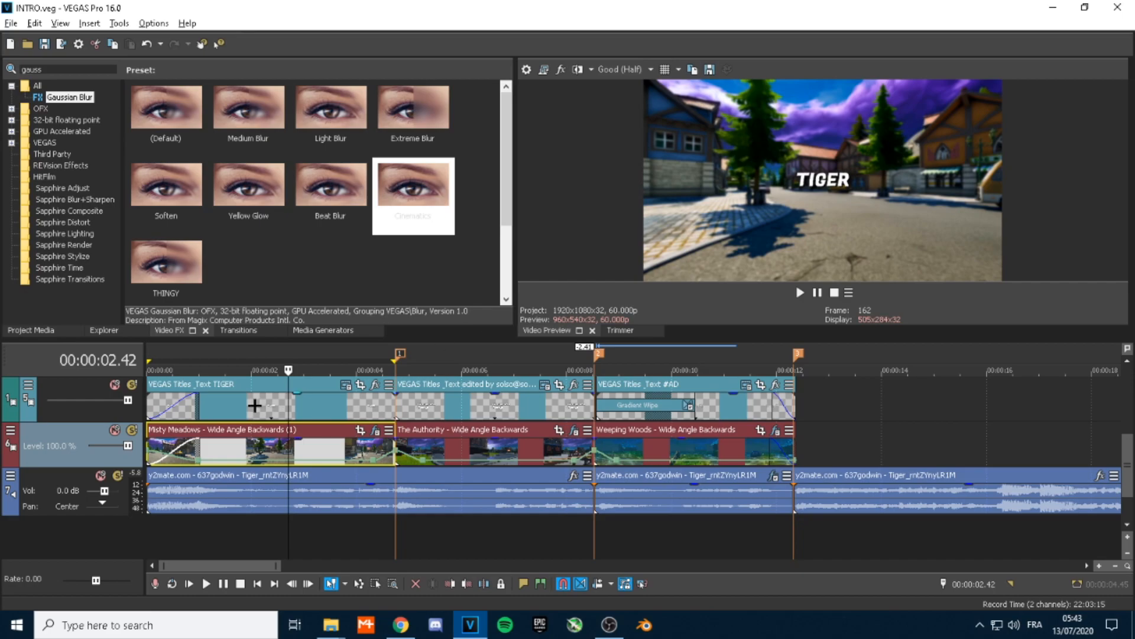
# - Play the whole intro from the start of the timeline to review the combined effects
pyautogui.hotkey('ctrl', 'Home')
pyautogui.press('space')
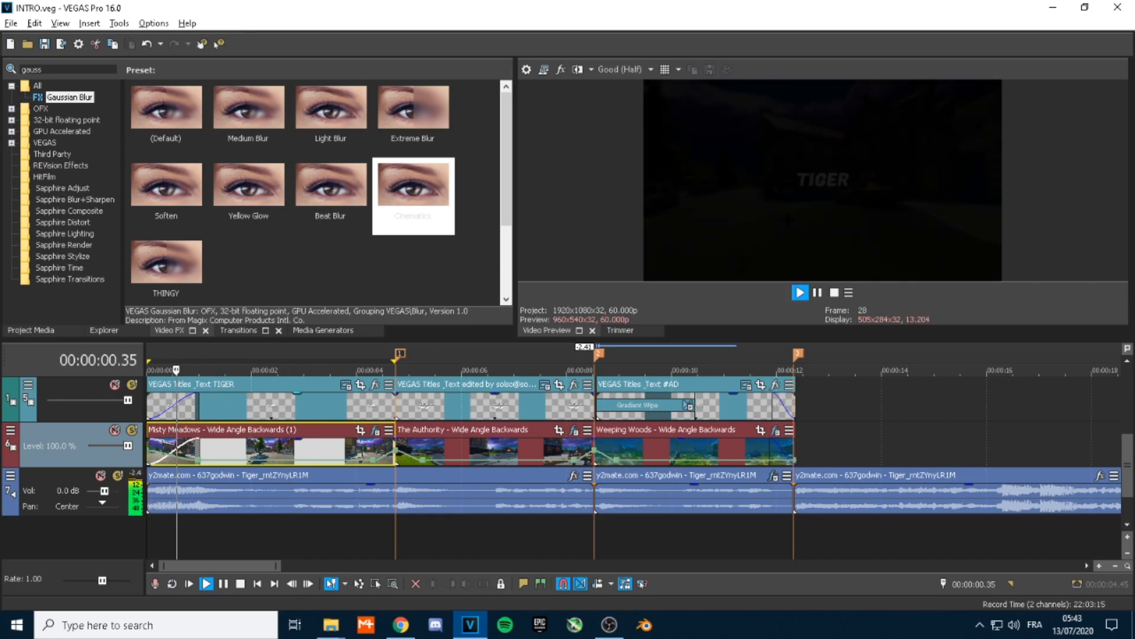
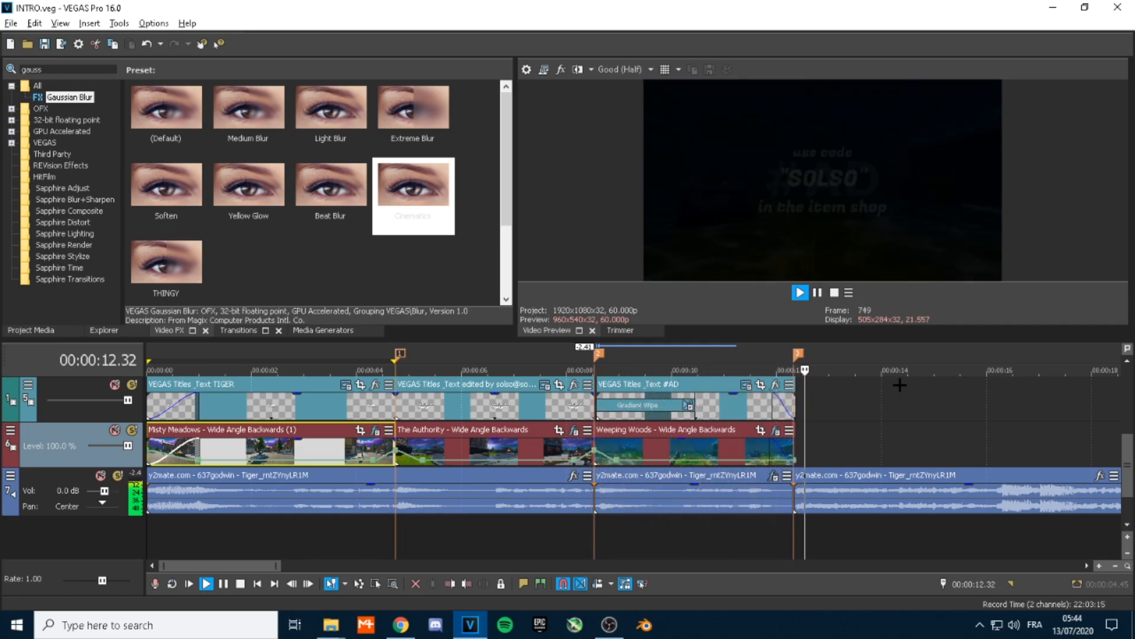
pyautogui.press('space')
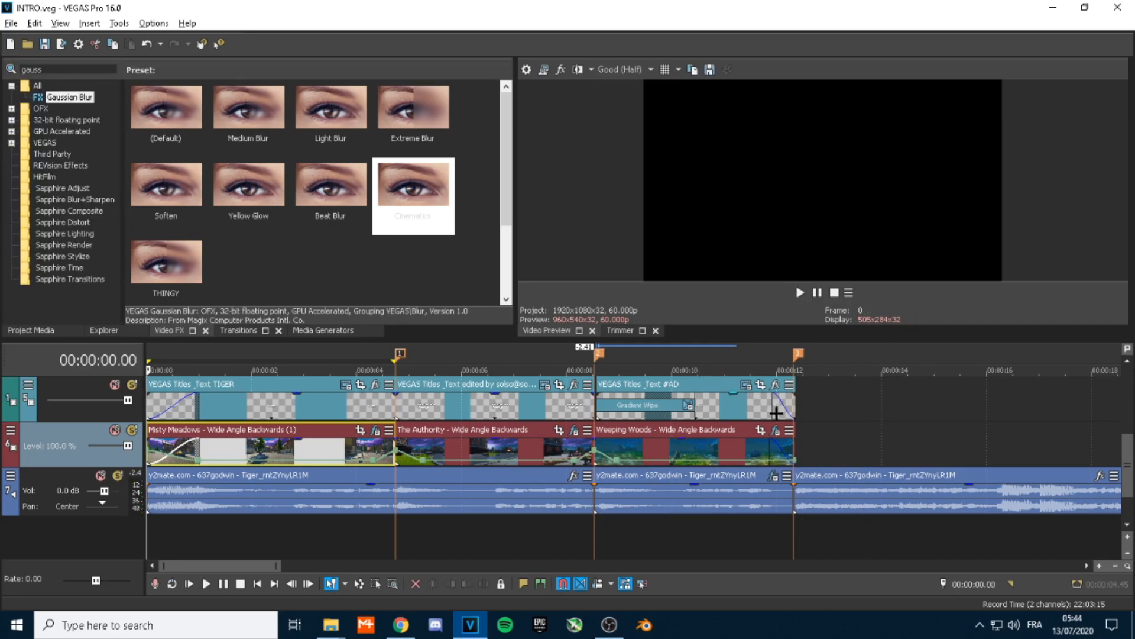
# - Extend the loop region to the third marker at 00:00:12.20, where the clips end, and save the project
pyautogui.scroll(1, 777, 414)
pyautogui.click(794, 355)
pyautogui.moveTo(793, 358)
pyautogui.mouseDown()
pyautogui.moveTo(781, 359)
pyautogui.moveTo(794, 359)
pyautogui.mouseUp()
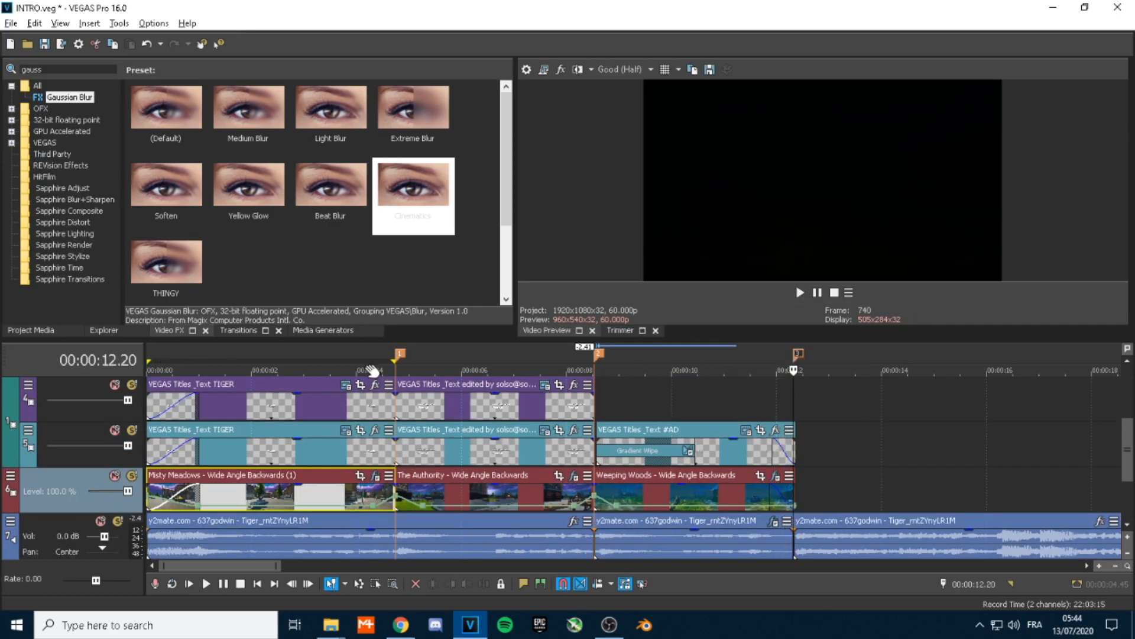
pyautogui.moveTo(388, 361); pyautogui.dragTo(540, 361)
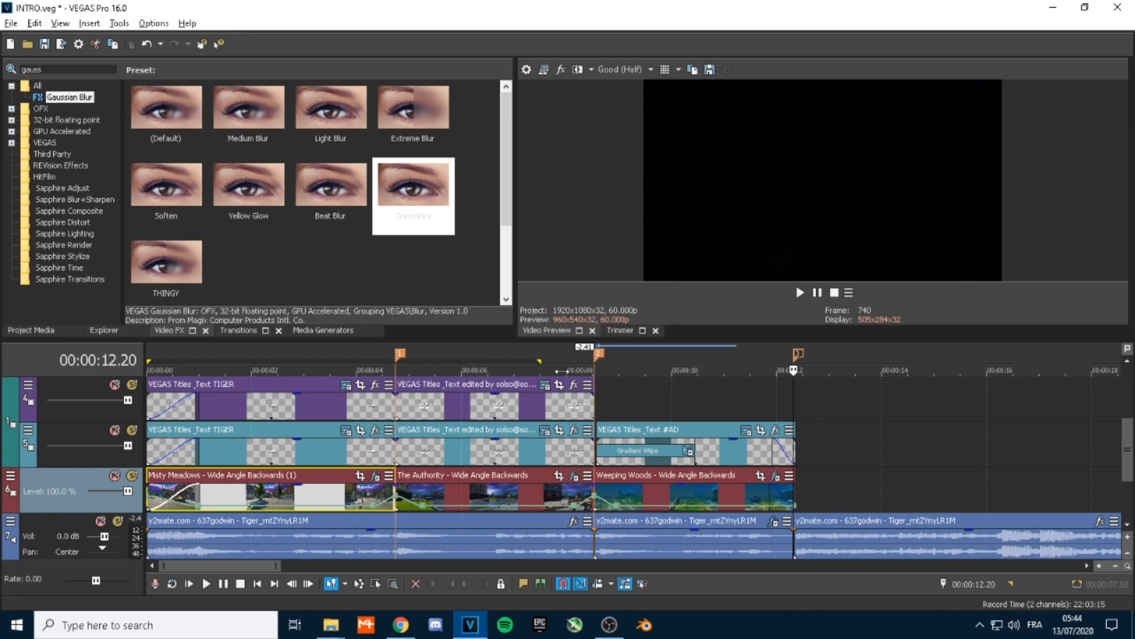
pyautogui.hotkey('ctrl', 's')
pyautogui.click(795, 402)
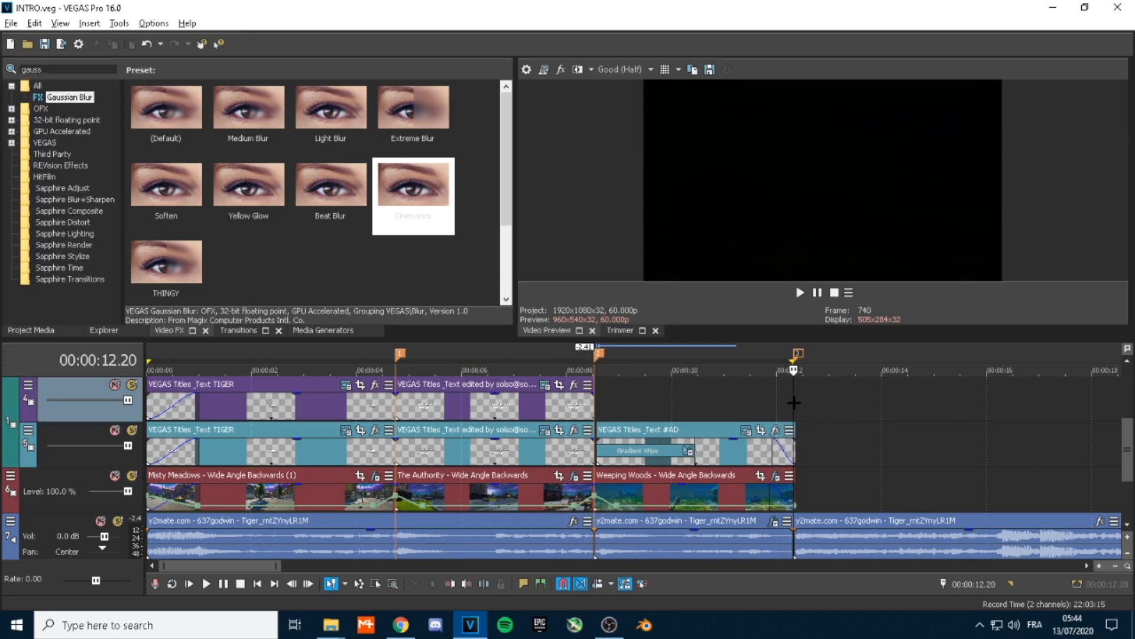
# - Set up a render of the intro with the output INTRO.mp4 saved to the Youtube Solso\Tutorial Editing folder
pyautogui.click(24, 23)
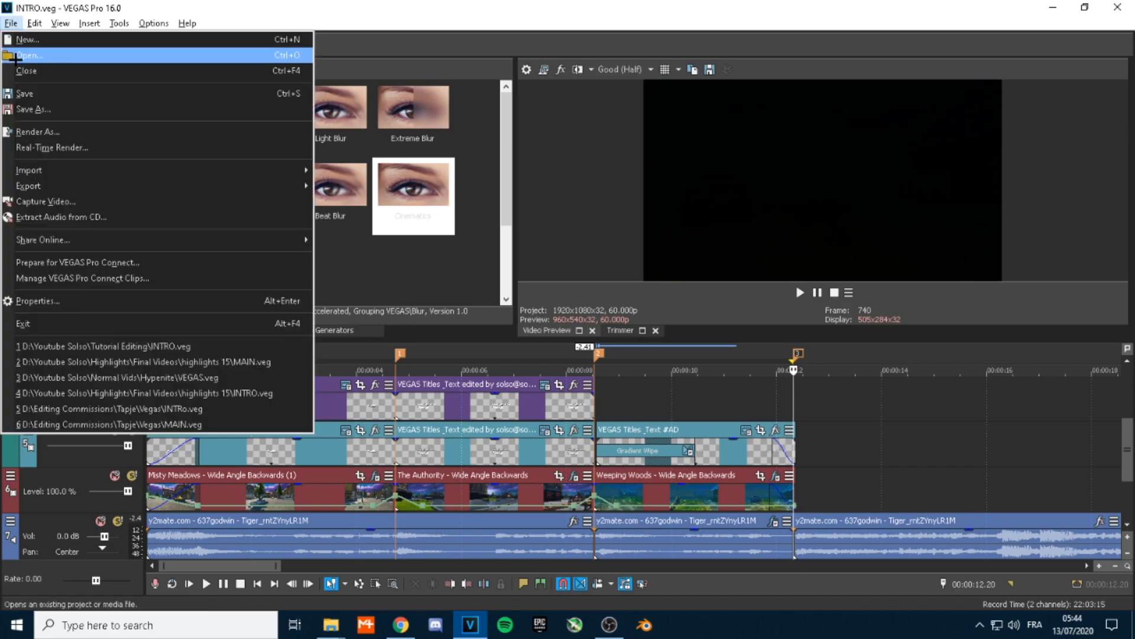
pyautogui.click(40, 131)
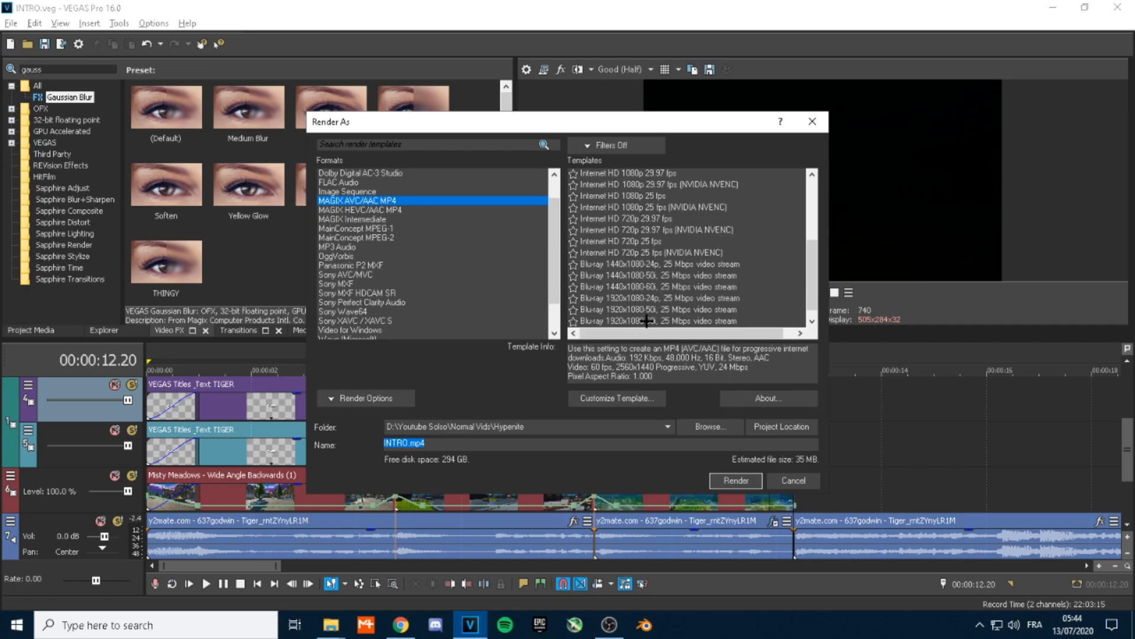
pyautogui.click(710, 426)
pyautogui.click(431, 168)
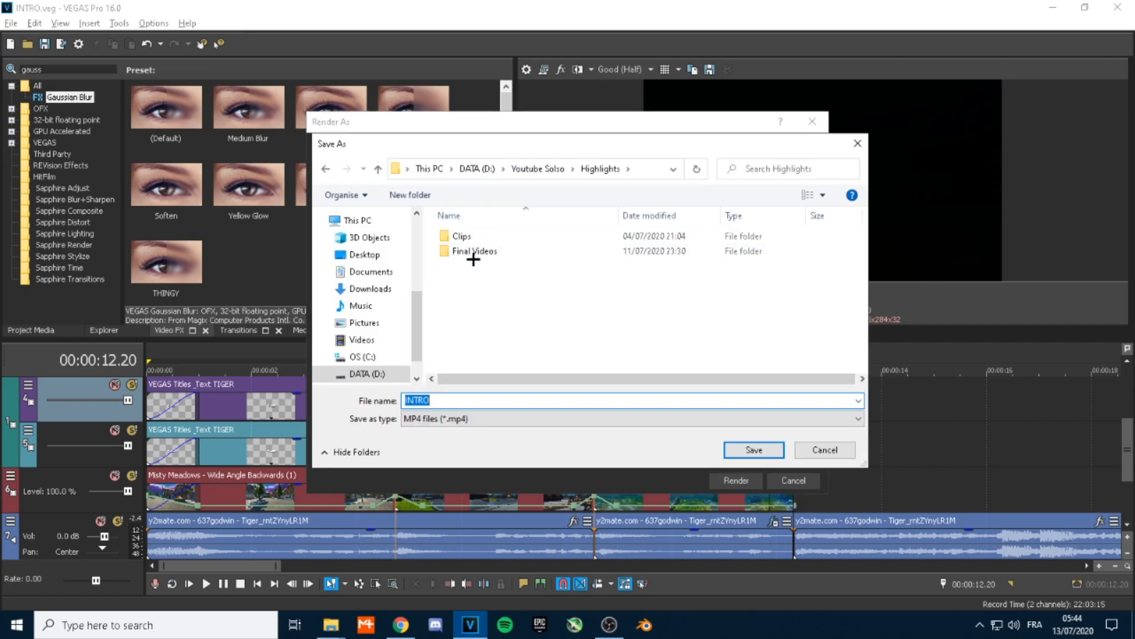
pyautogui.click(519, 170)
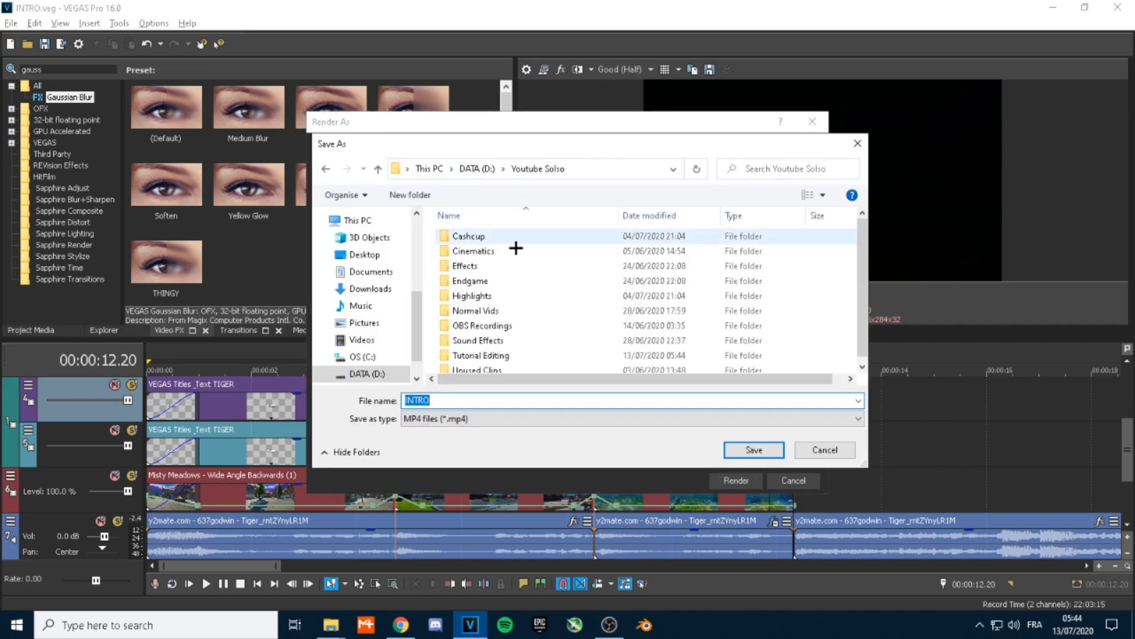
pyautogui.doubleClick(494, 354)
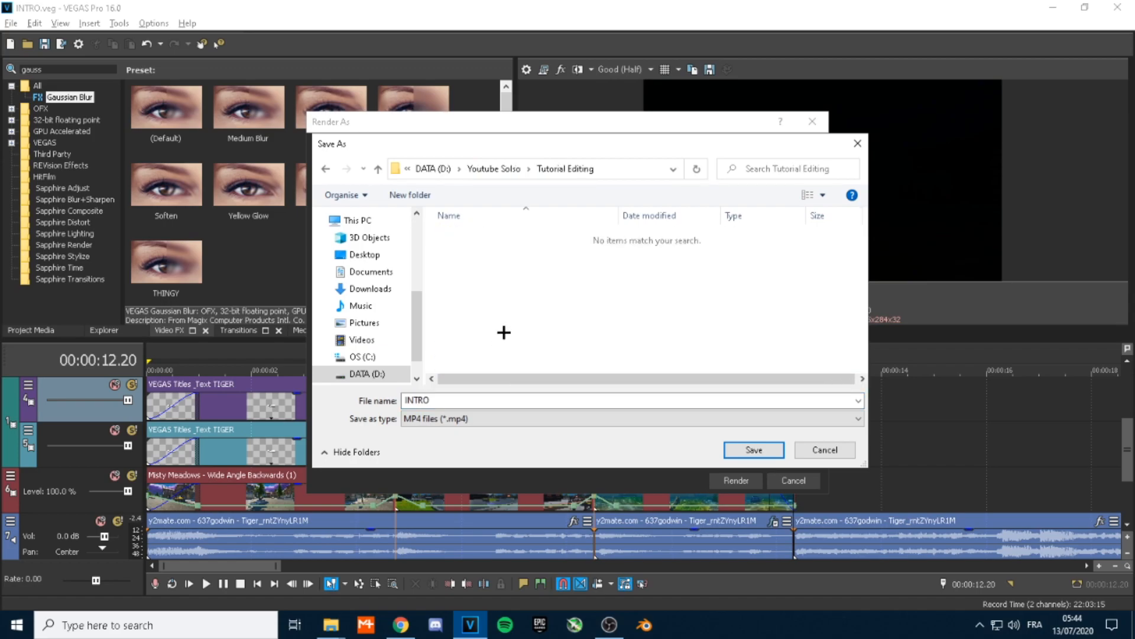
pyautogui.click(739, 451)
# - Review the custom settings of the MAGIX AVC/AAC MP4 template "1080 to 2k" and render the intro with it
pyautogui.scroll(-1, 647, 309)
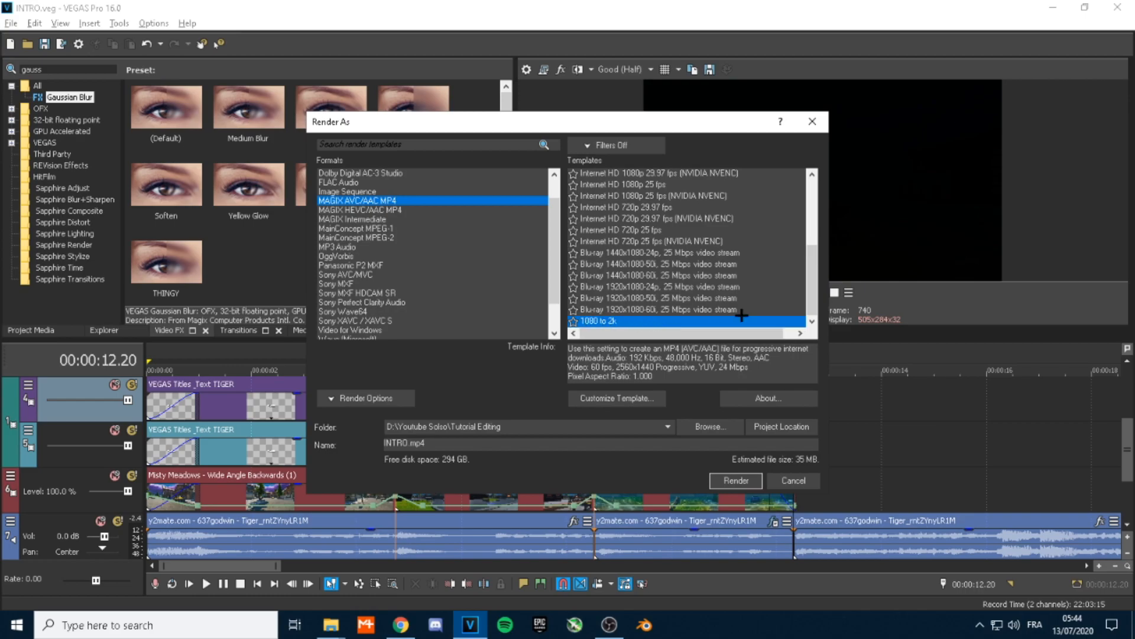
pyautogui.click(618, 398)
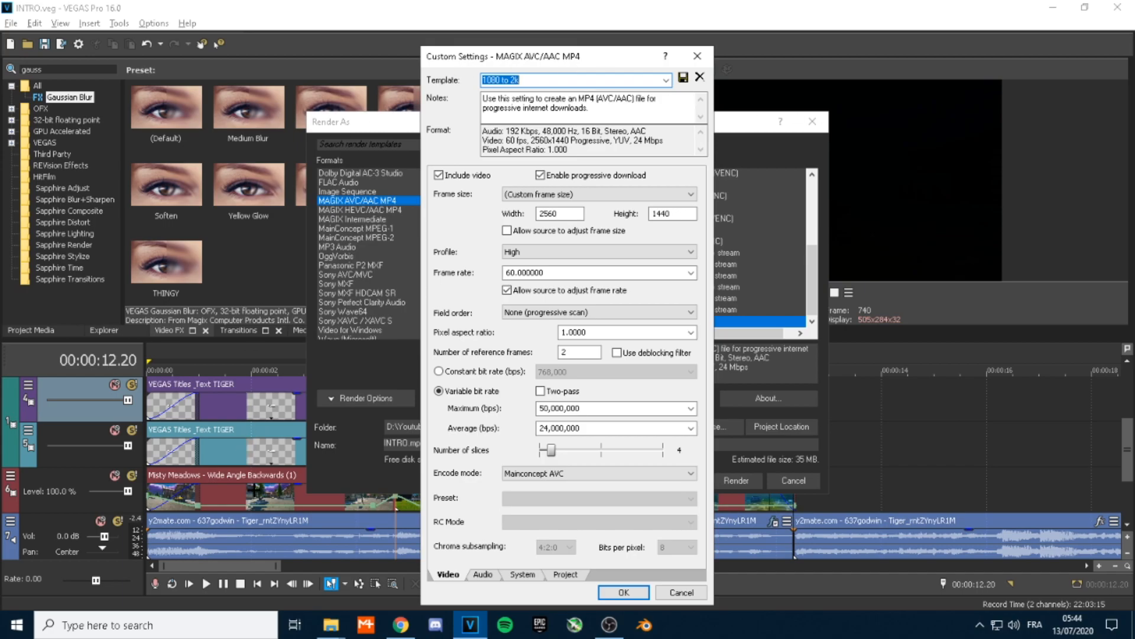
pyautogui.click(605, 596)
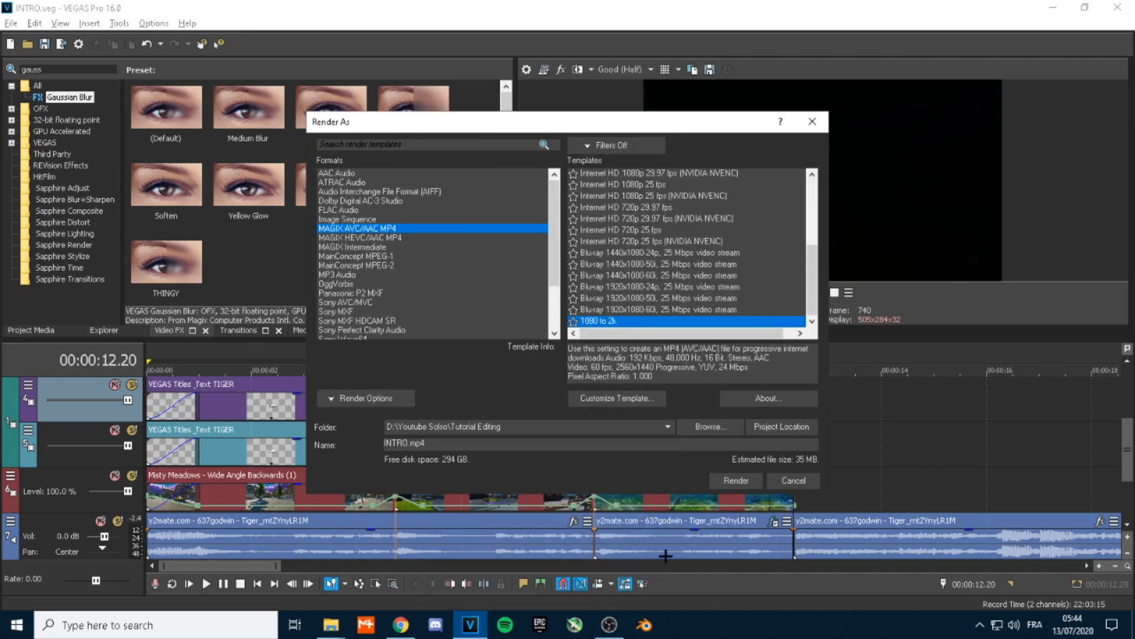
pyautogui.click(735, 480)
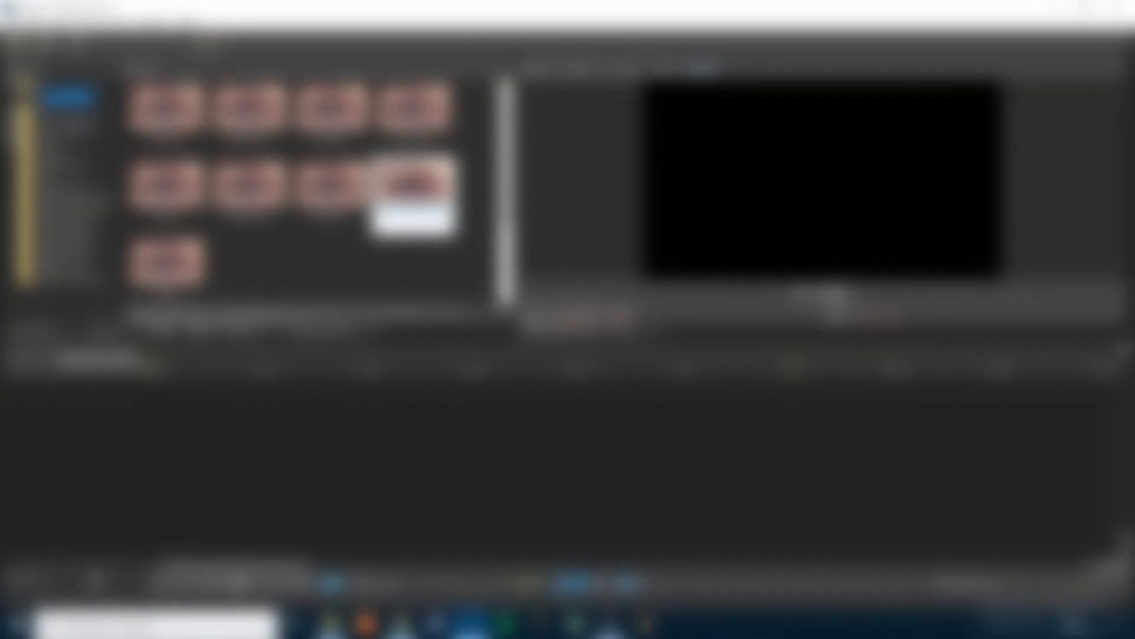
# - Save the new empty project as MAIN in the Tutorial Editing folder
pyautogui.hotkey('ctrl', 's')
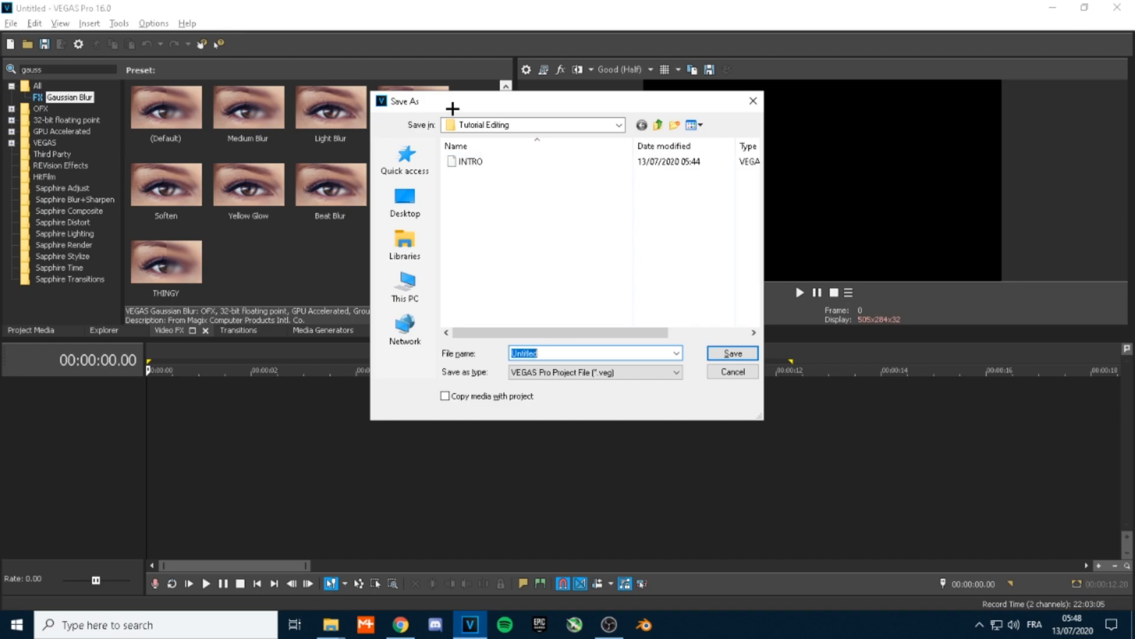
pyautogui.write('MAIN')
pyautogui.press('Return')
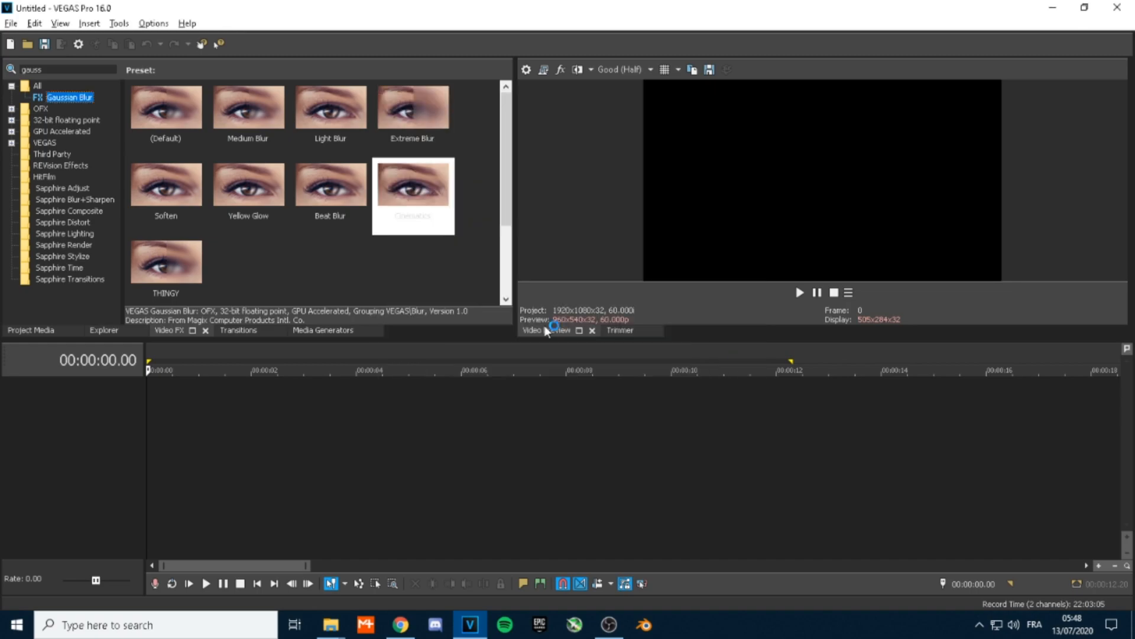
# - Open the Youtube Solso\Tutorial Editing folder on the D: drive in a new File Explorer window
pyautogui.moveTo(342, 632)
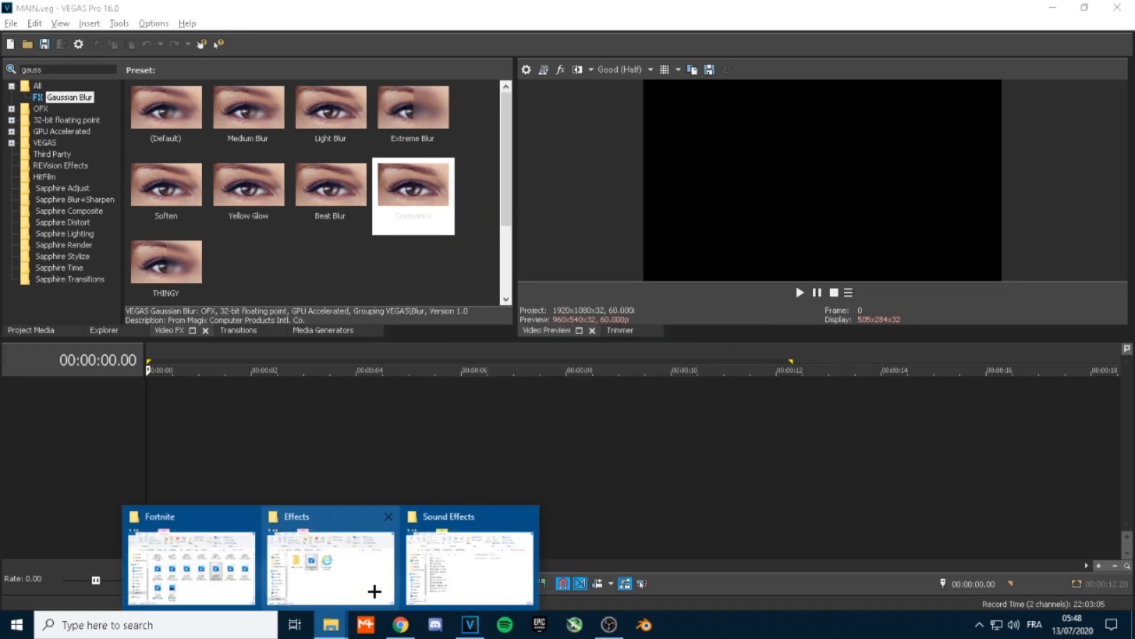
pyautogui.click(456, 568)
pyautogui.scroll(-1, 476, 375)
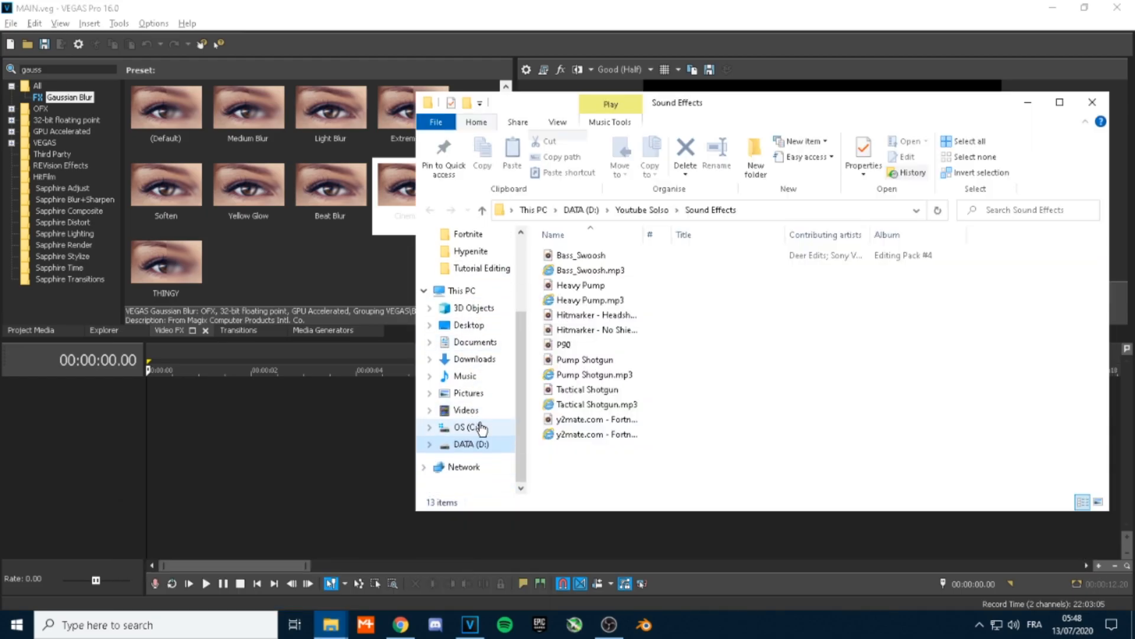
pyautogui.rightClick(480, 445)
pyautogui.click(547, 141)
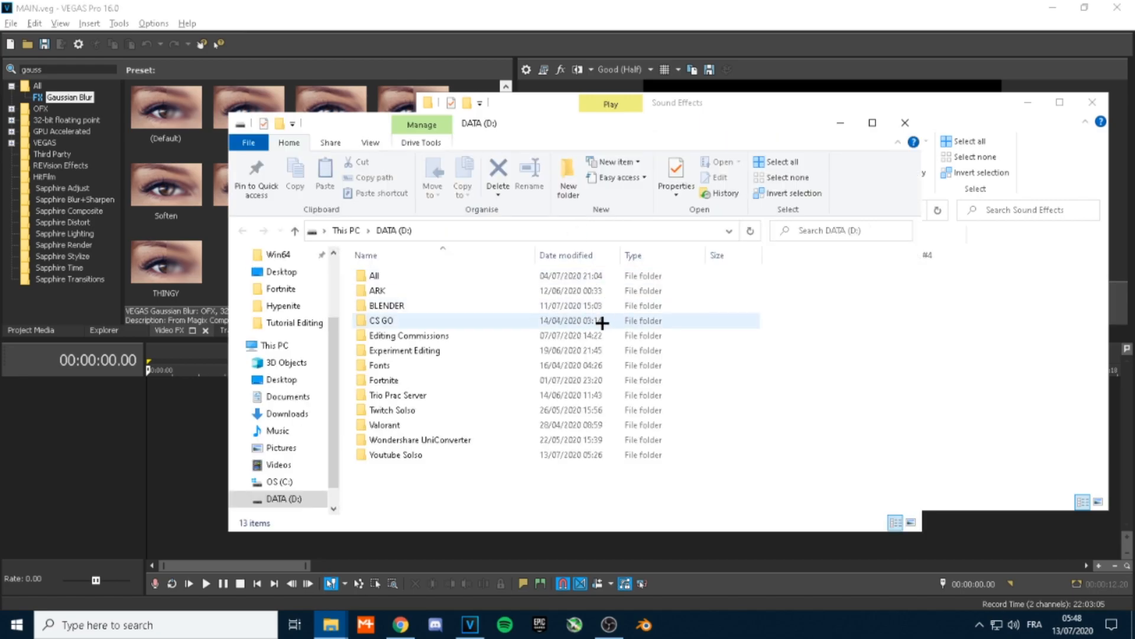
pyautogui.click(414, 455)
pyautogui.doubleClick(414, 455)
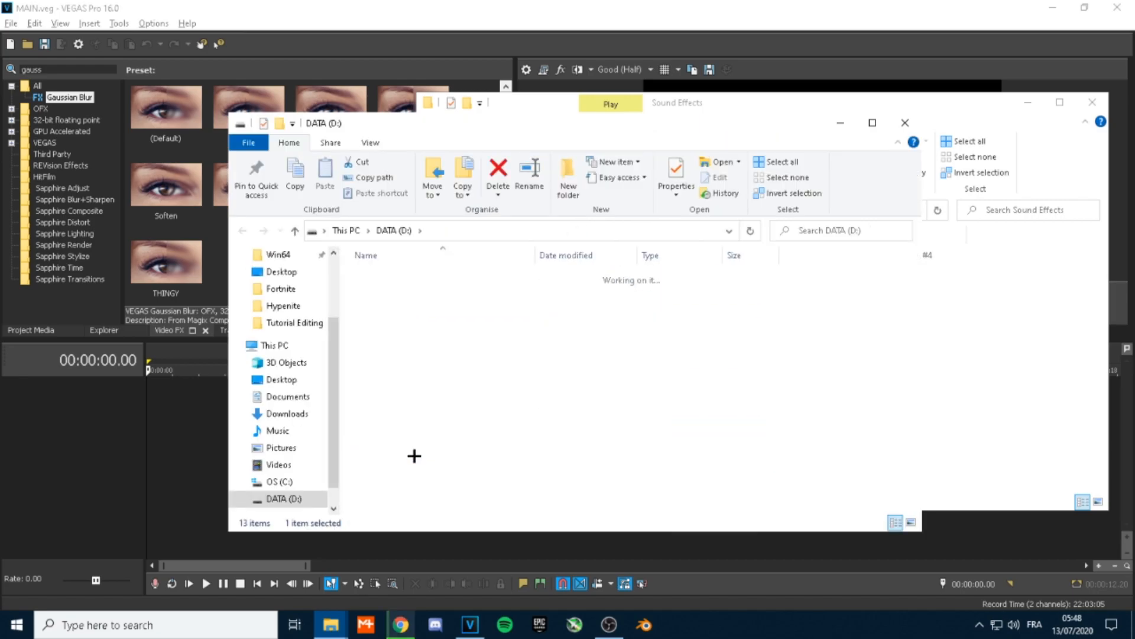
pyautogui.doubleClick(413, 392)
# - Add the rendered INTRO MP4 file to the start of the empty timeline
pyautogui.click(379, 275)
pyautogui.moveTo(379, 276); pyautogui.dragTo(160, 412)
pyautogui.moveTo(172, 493); pyautogui.dragTo(175, 499)
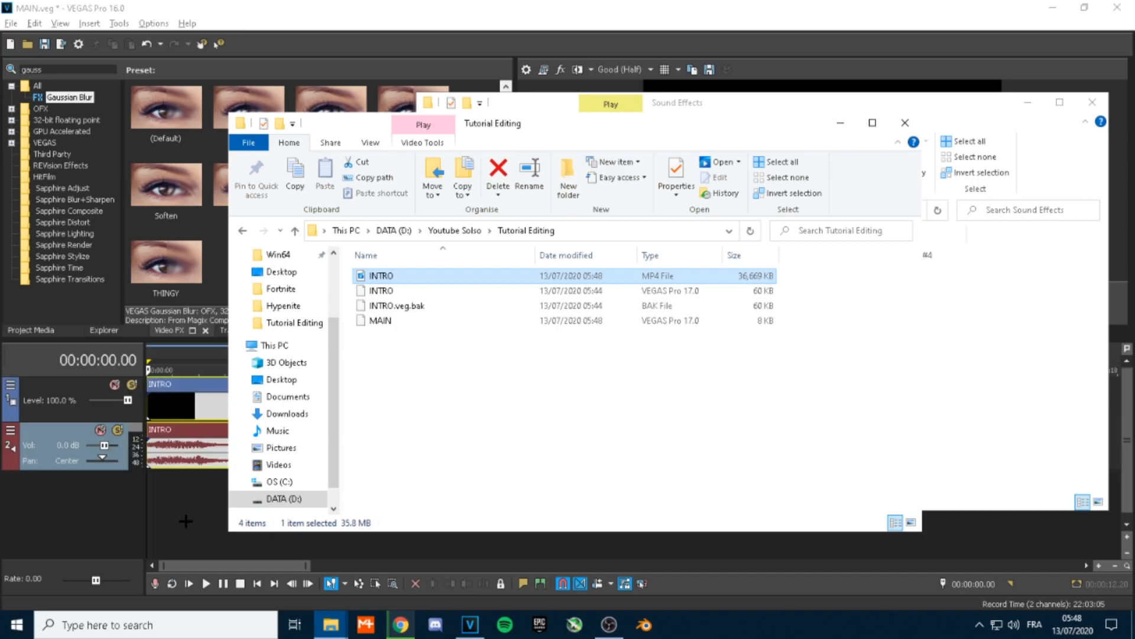
# - Add the 637godwin Tiger MP3 from the Downloads folder to a new audio track below the intro
pyautogui.scroll(1, 299, 436)
pyautogui.click(287, 447)
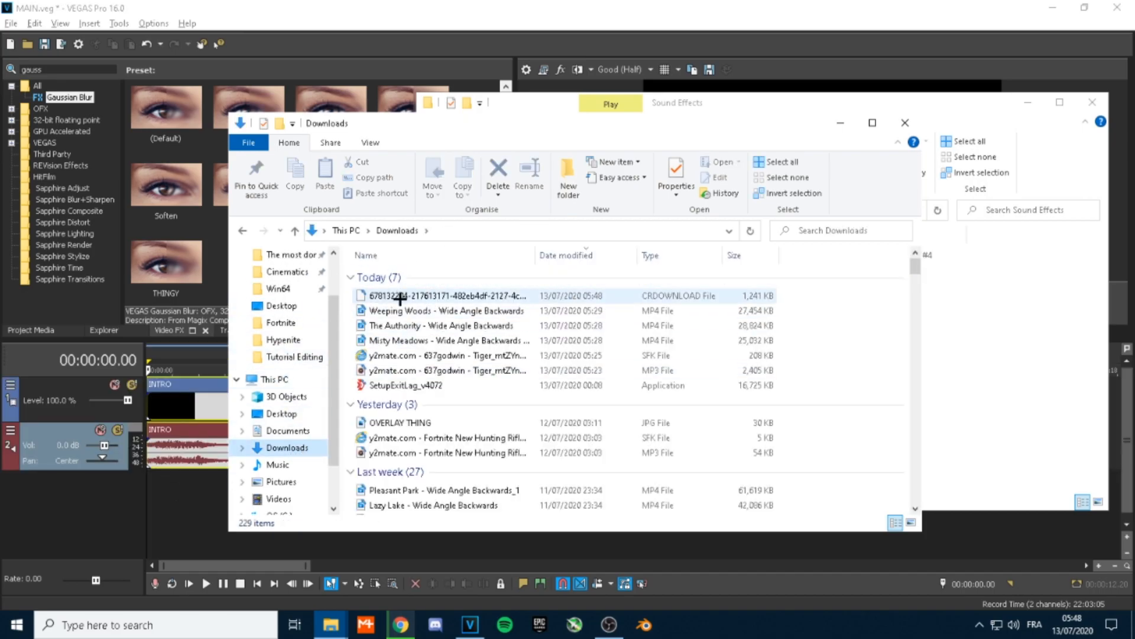
pyautogui.moveTo(442, 371); pyautogui.dragTo(177, 500)
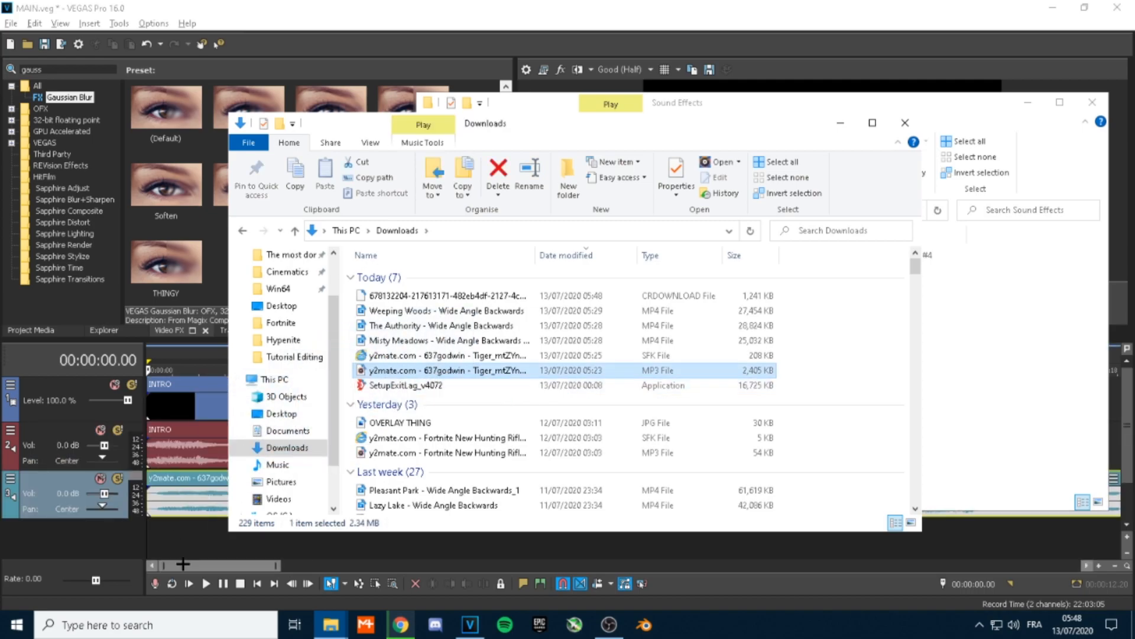
# - Trim off the song's opening section, line the rest up with the intro's audio, and check the sync by playback
pyautogui.scroll(-3, 436, 513)
pyautogui.click(508, 509)
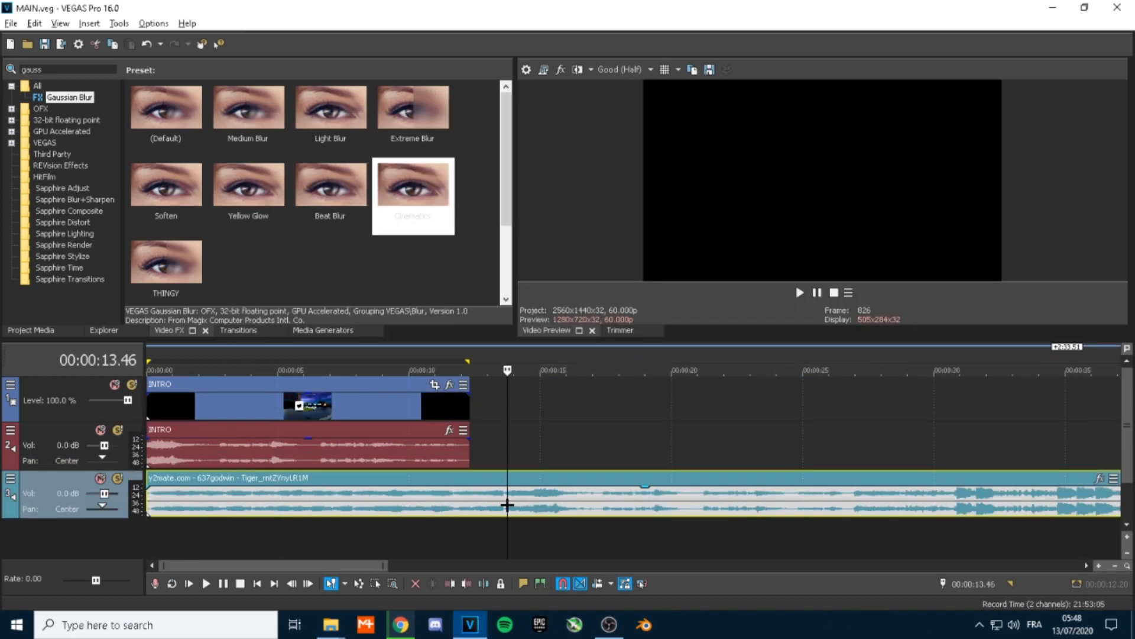
pyautogui.press('space')
pyautogui.press('space')
pyautogui.click(558, 505)
pyautogui.press('space')
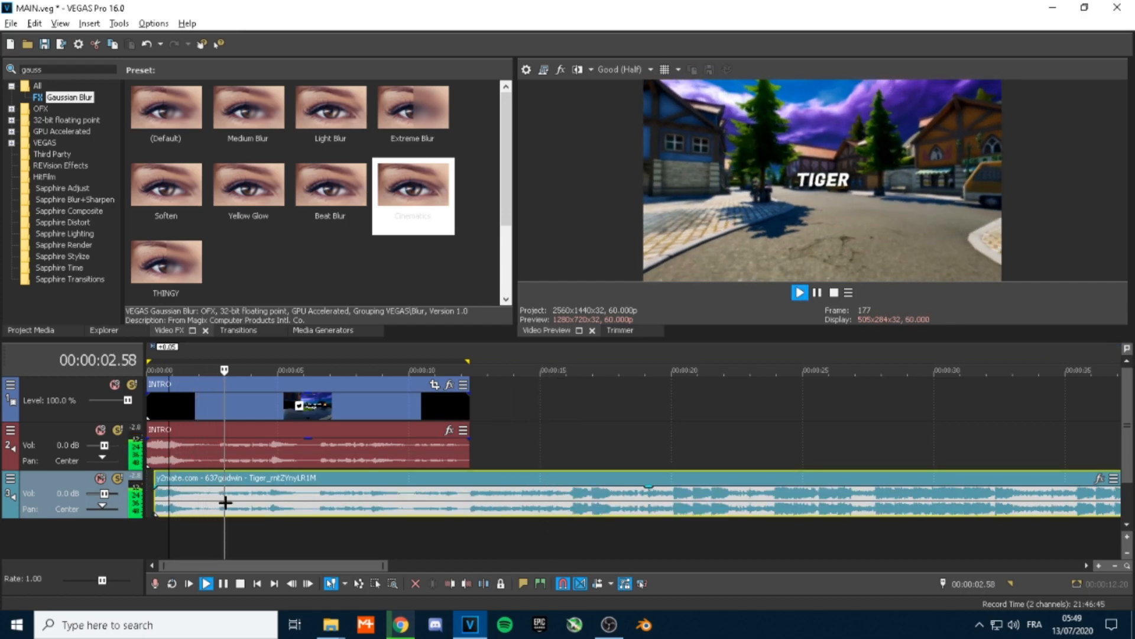
pyautogui.press('space')
# - Split the song at the end of the intro clip and delete the part lying beneath the intro
pyautogui.click(466, 503)
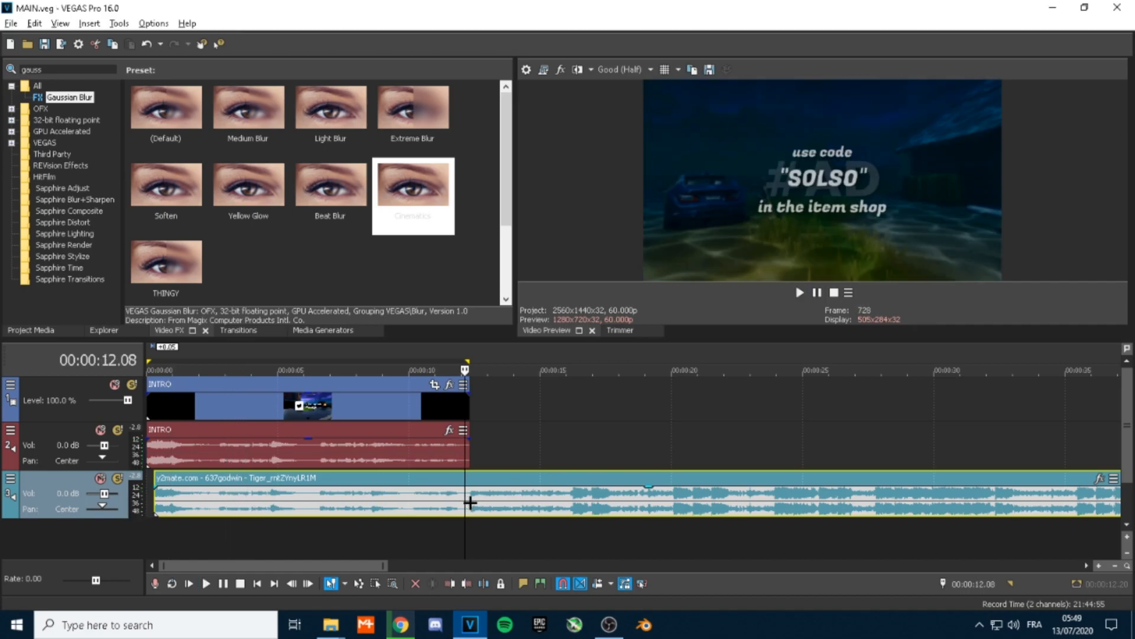
pyautogui.click(470, 503)
pyautogui.press('s')
pyautogui.click(452, 507)
pyautogui.press('Delete')
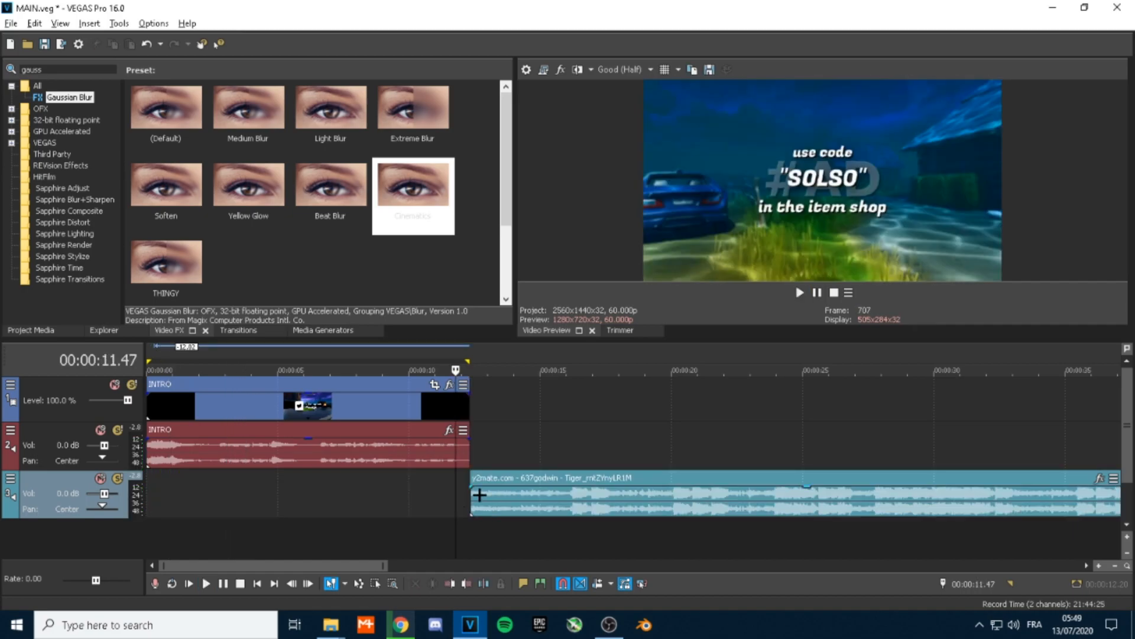
# - Extend the song's start 4 frames back over the intro's end, play the join, and save the project
pyautogui.scroll(4, 601, 488)
pyautogui.click(683, 498)
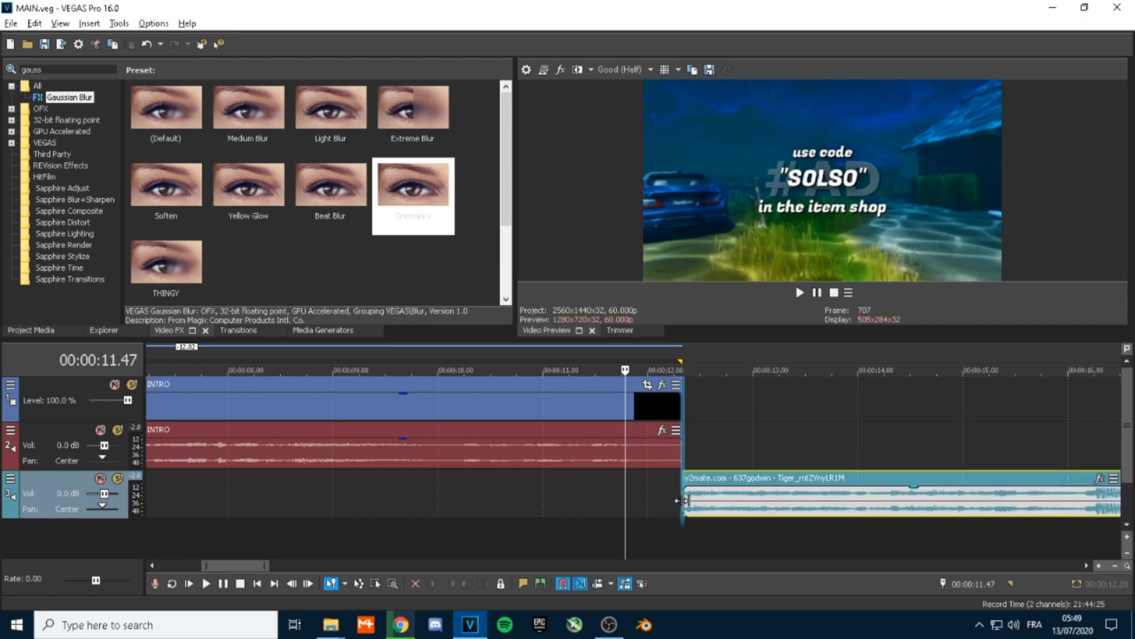
pyautogui.moveTo(678, 504); pyautogui.dragTo(674, 499)
pyautogui.click(666, 493)
pyautogui.press('space')
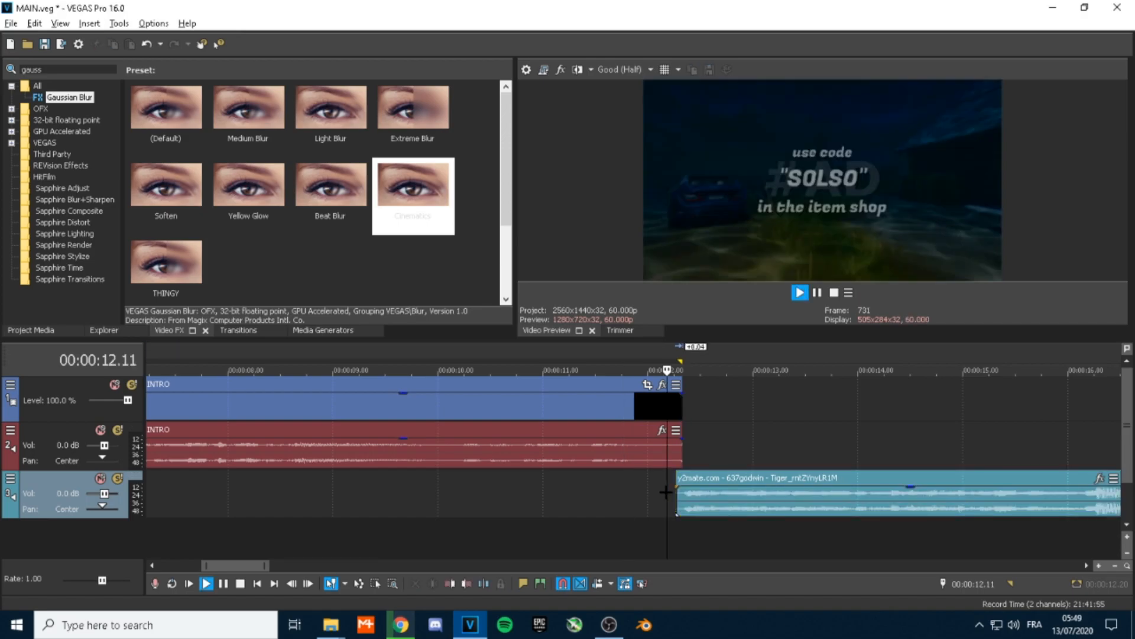
pyautogui.scroll(-4, 656, 502)
pyautogui.hotkey('ctrl', 's')
pyautogui.press('space')
# - Play from the intro's last seconds into the song and place a marker on the beat at about 16 seconds
pyautogui.click(418, 495)
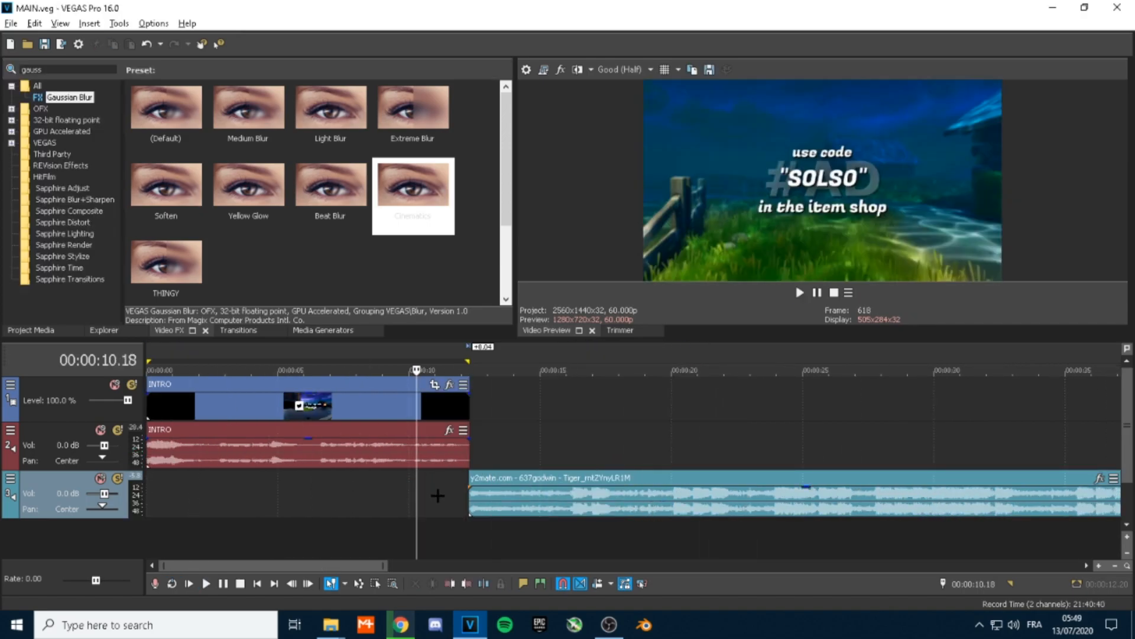
pyautogui.press('space')
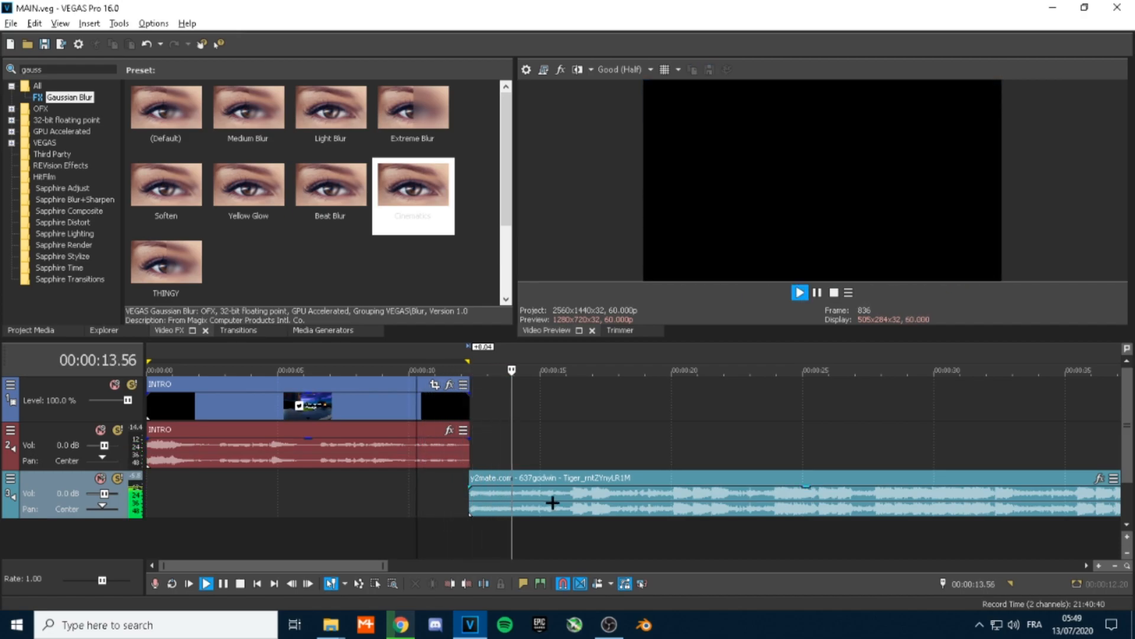
pyautogui.press('m')
pyautogui.press('space')
pyautogui.scroll(-2, 625, 466)
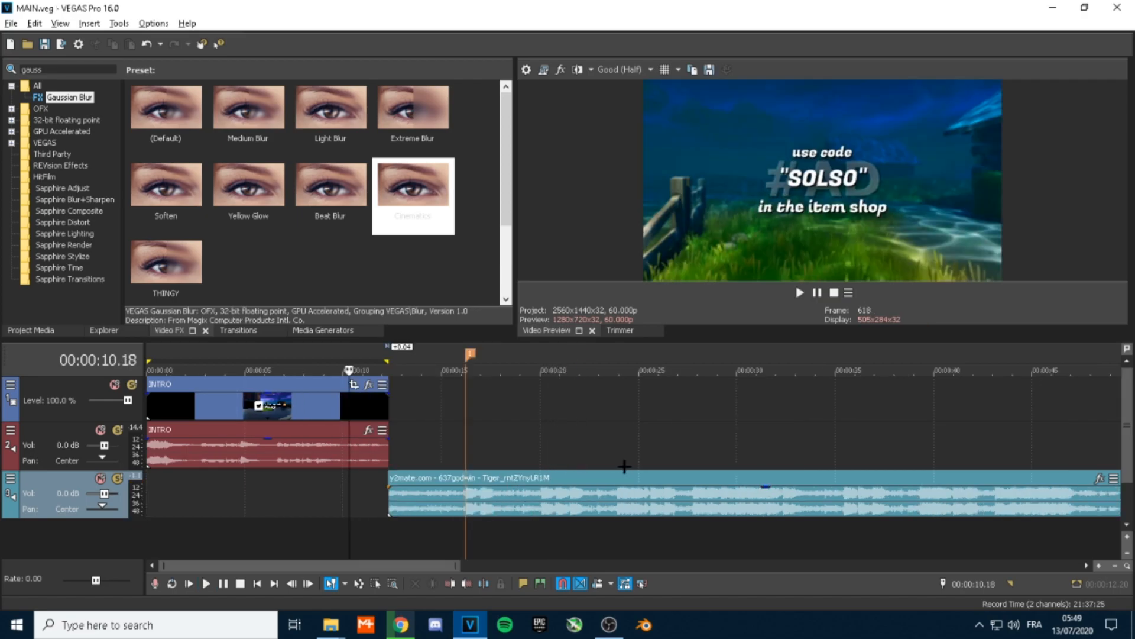
# - Import the three Fortnite gameplay clips into the project media and place the 03.56.13.08 clip on the timeline around the marker
pyautogui.click(41, 329)
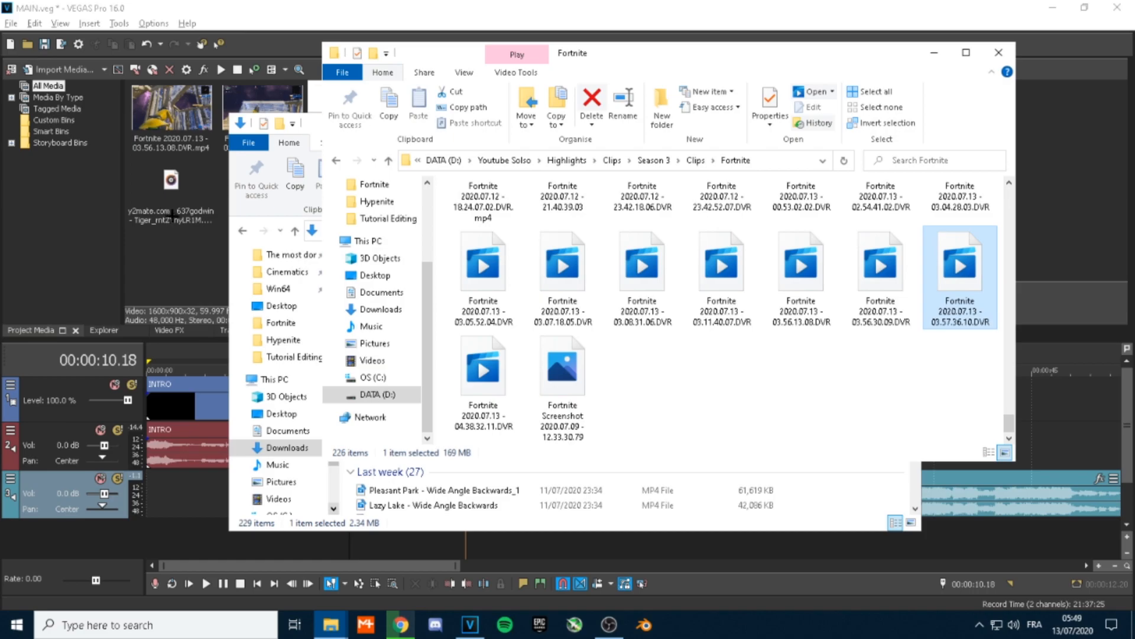
pyautogui.click(215, 253)
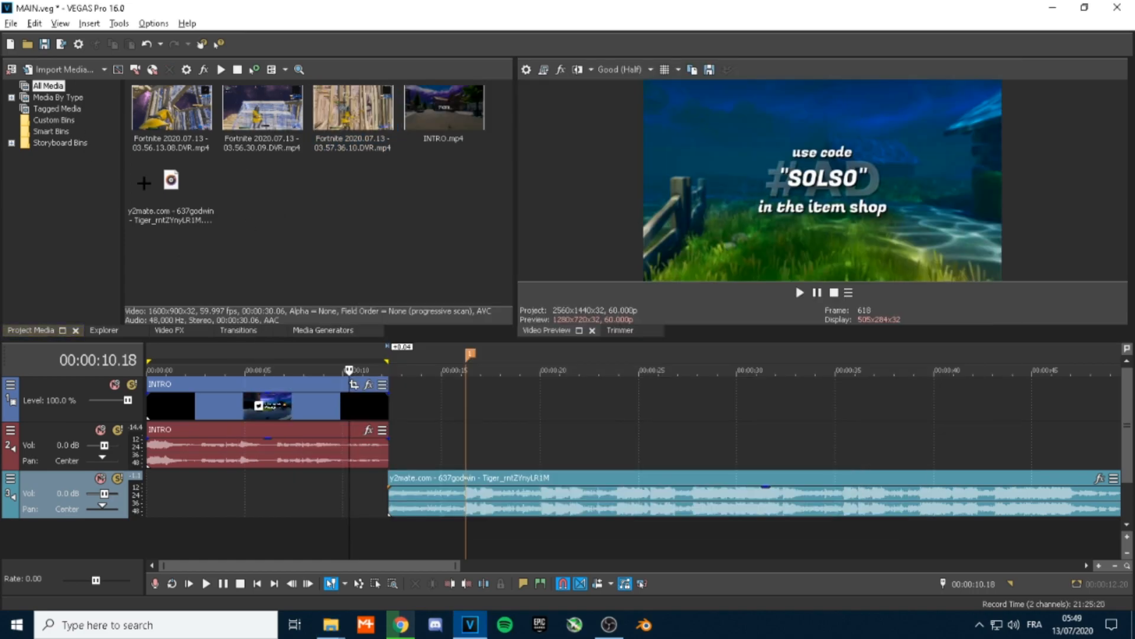
pyautogui.click(195, 117)
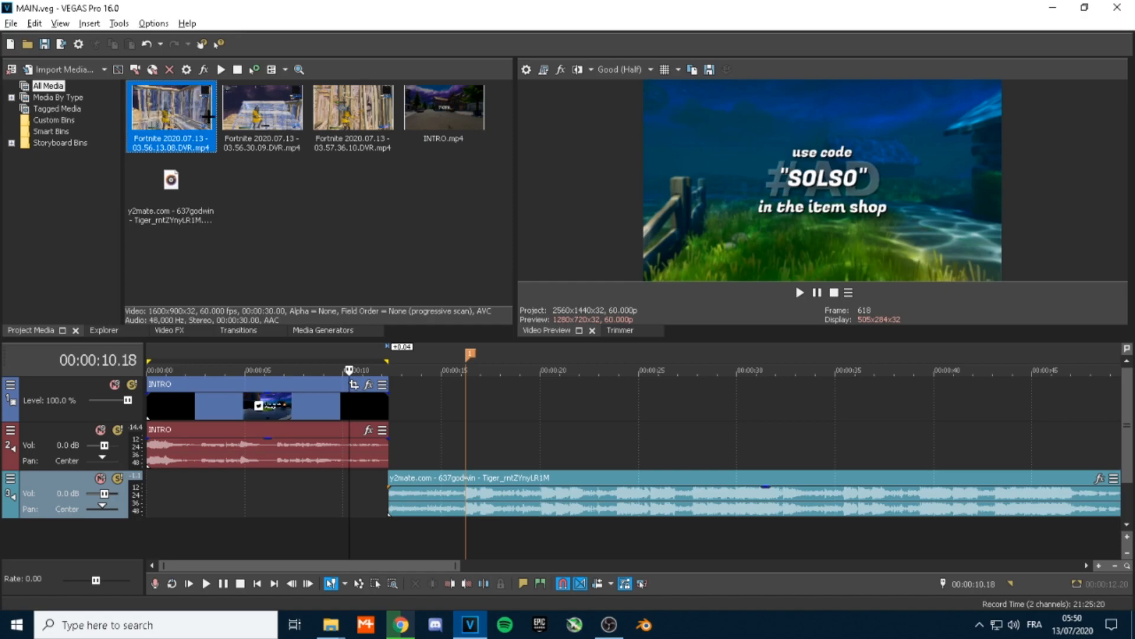
pyautogui.moveTo(207, 116); pyautogui.dragTo(459, 409)
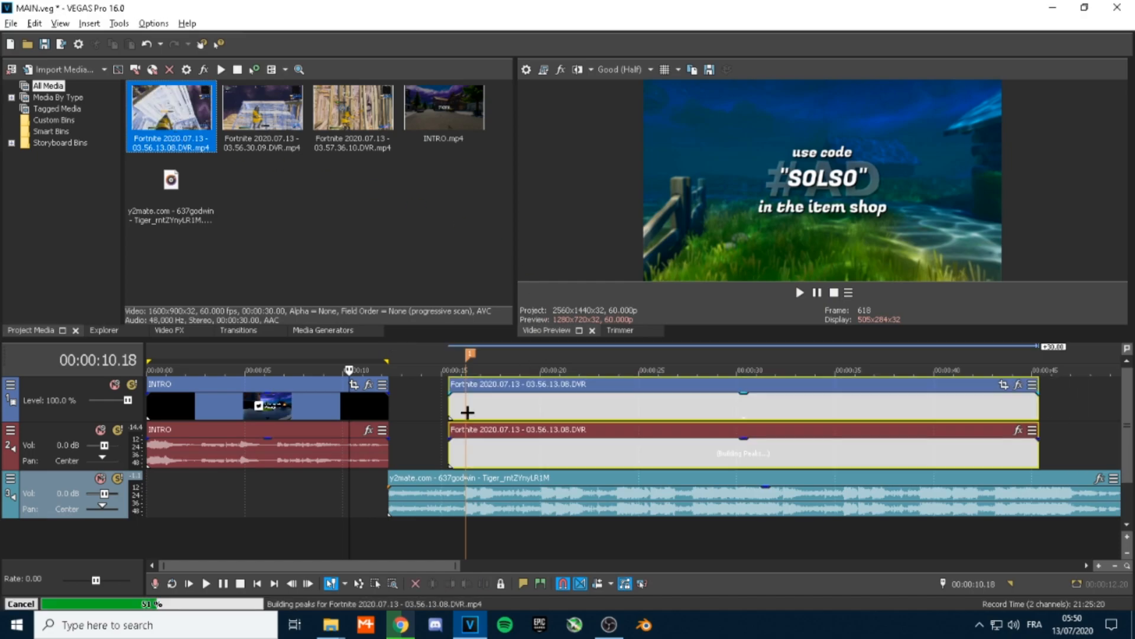
# - Find the moment just before the shot hits near the end of the 03.56.13.08 clip and split the clip at 00:00:43.19
pyautogui.click(780, 405)
pyautogui.click(945, 406)
pyautogui.click(969, 404)
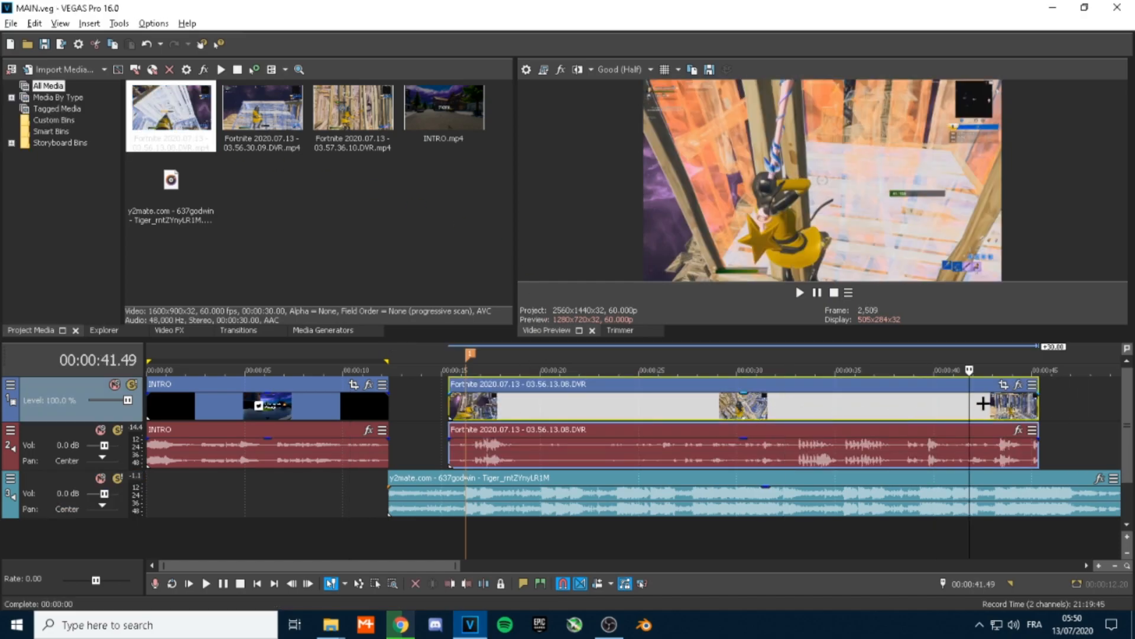
pyautogui.click(1007, 404)
pyautogui.click(1001, 403)
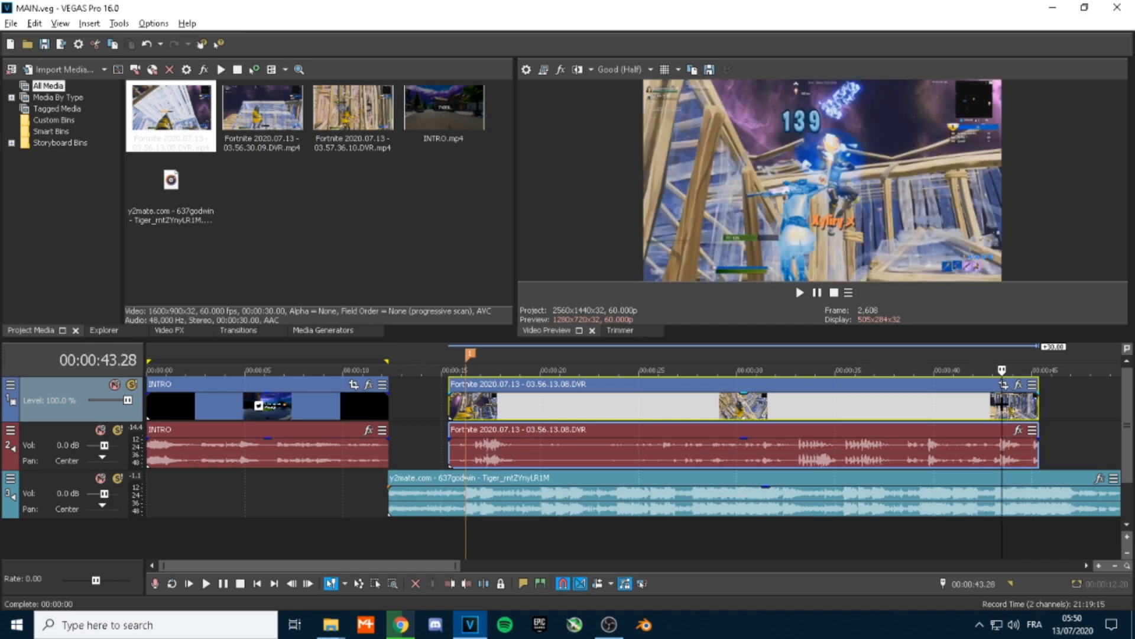
pyautogui.click(997, 405)
pyautogui.click(996, 408)
pyautogui.click(998, 408)
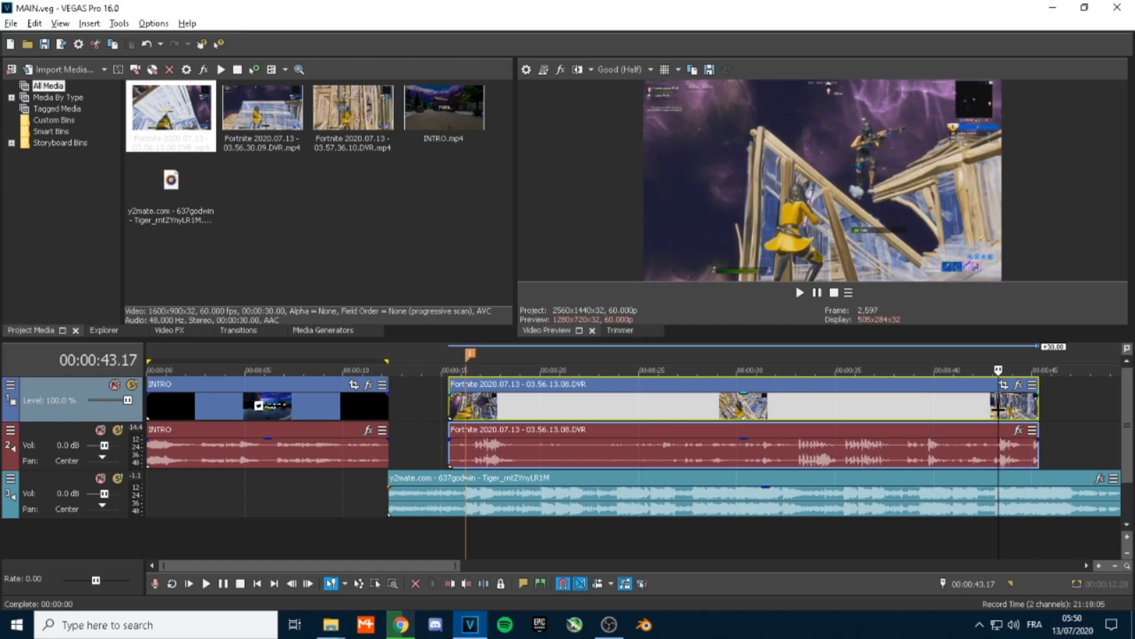
pyautogui.scroll(3, 922, 410)
pyautogui.click(630, 408)
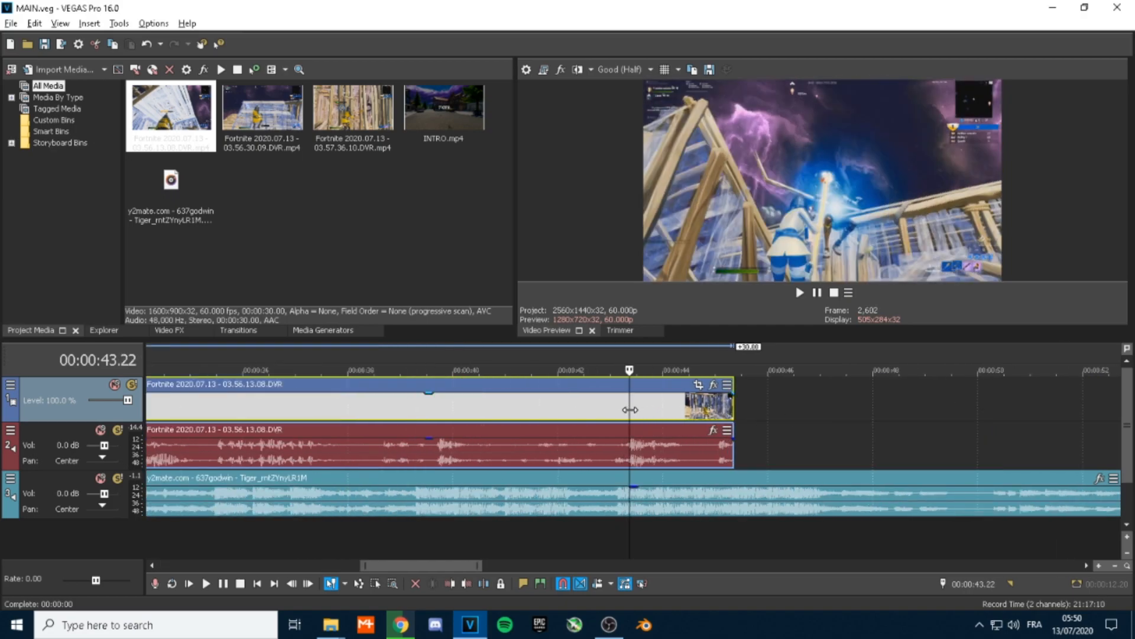
pyautogui.click(626, 411)
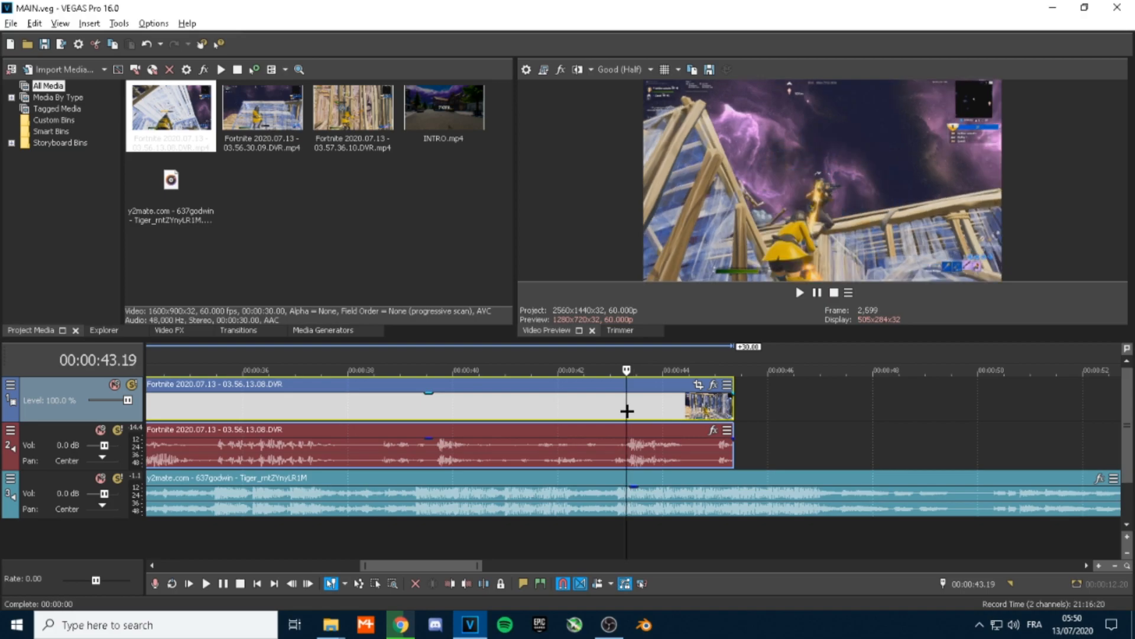
pyautogui.press('s')
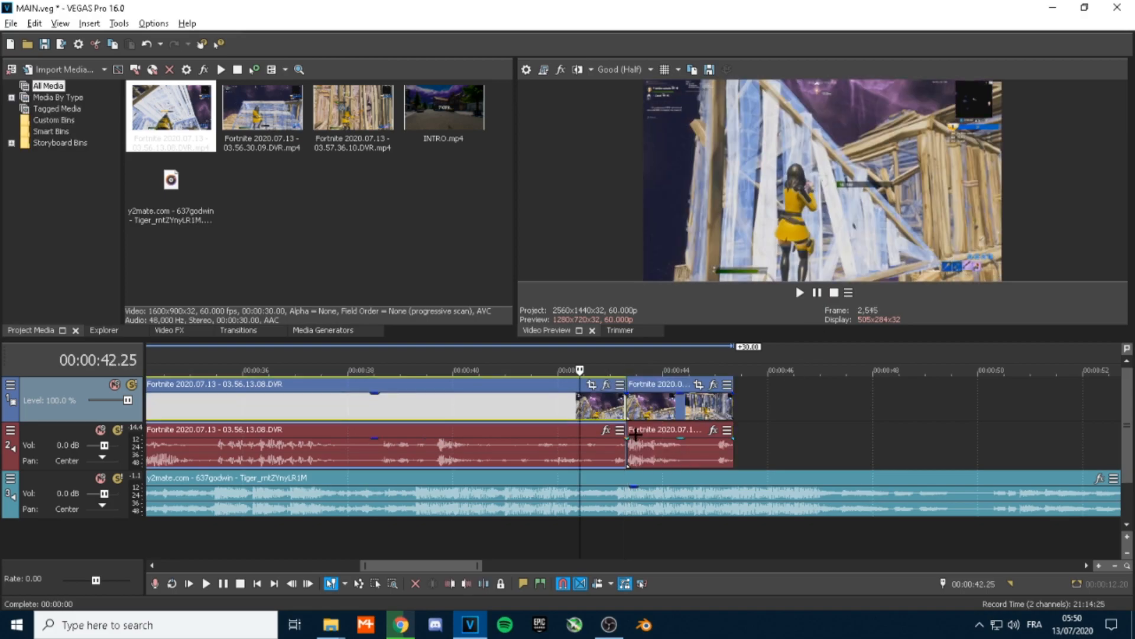
# - Delete the long part before the split and move the remaining gameplay piece so that it starts at the 00:00:16.13 marker
pyautogui.press('Delete')
pyautogui.scroll(-3, 635, 435)
pyautogui.moveTo(667, 416); pyautogui.dragTo(244, 412)
pyautogui.scroll(-2, 244, 412)
pyautogui.moveTo(379, 406); pyautogui.dragTo(316, 379)
pyautogui.scroll(4, 445, 424)
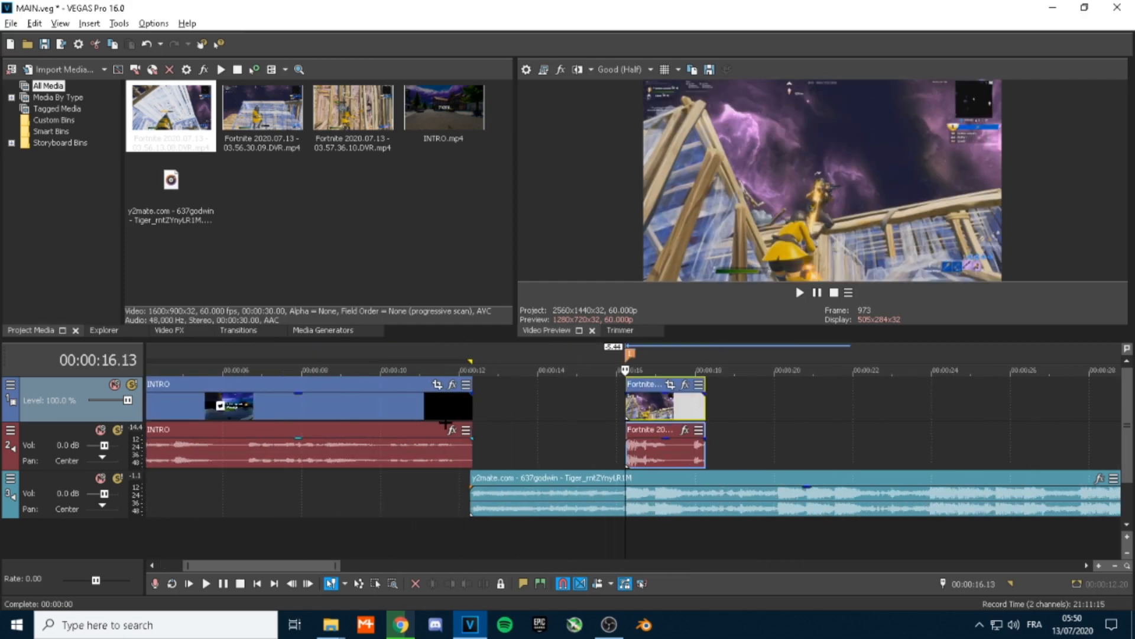
# - Extend the gameplay clip's start back to the intro's end, give it a video fade-in, and play the join
pyautogui.moveTo(625, 404); pyautogui.dragTo(473, 404)
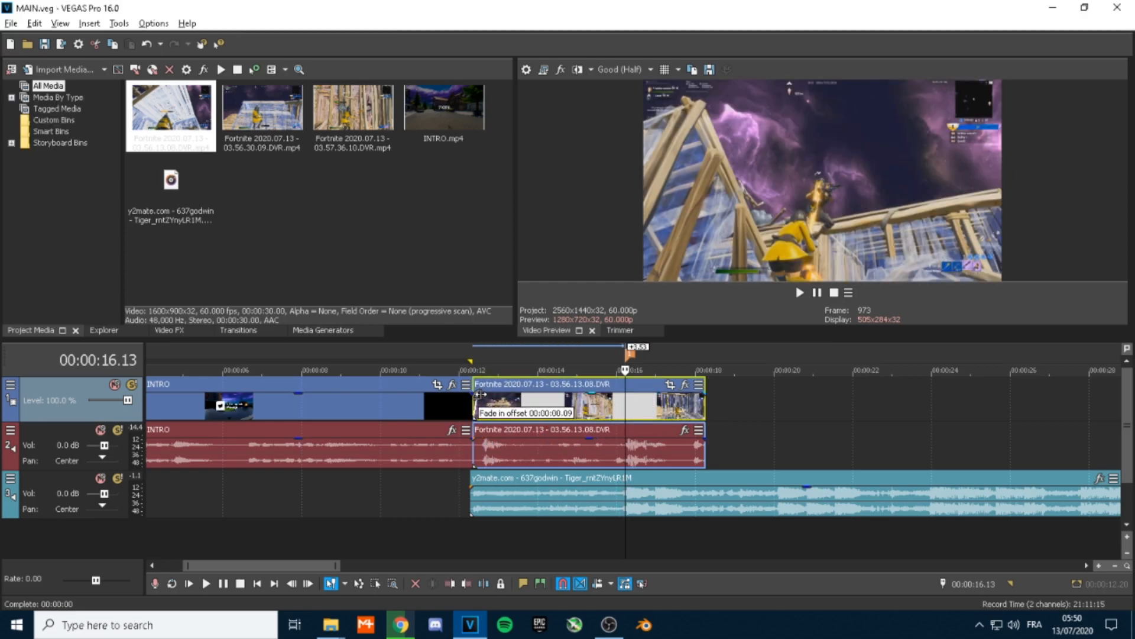
pyautogui.press('space')
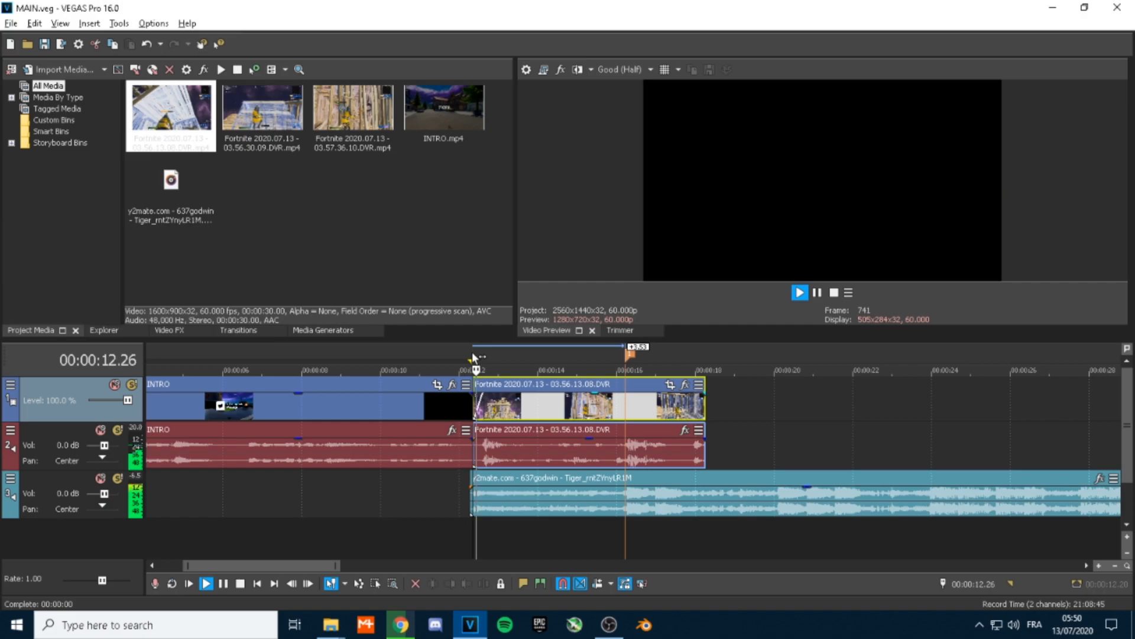
pyautogui.press('space')
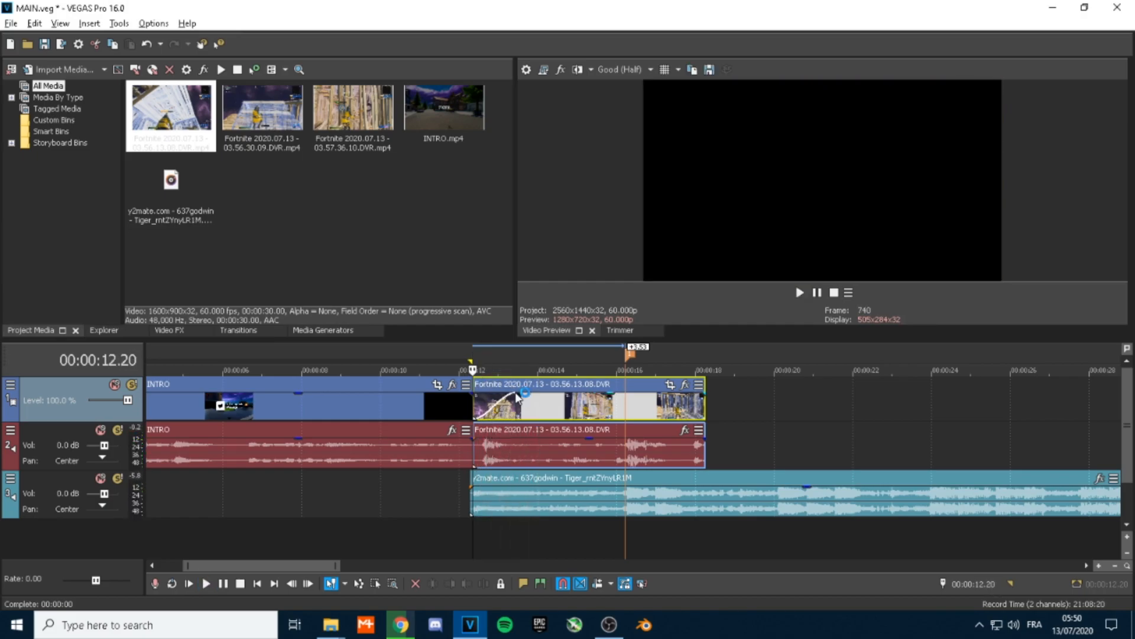
pyautogui.press('space')
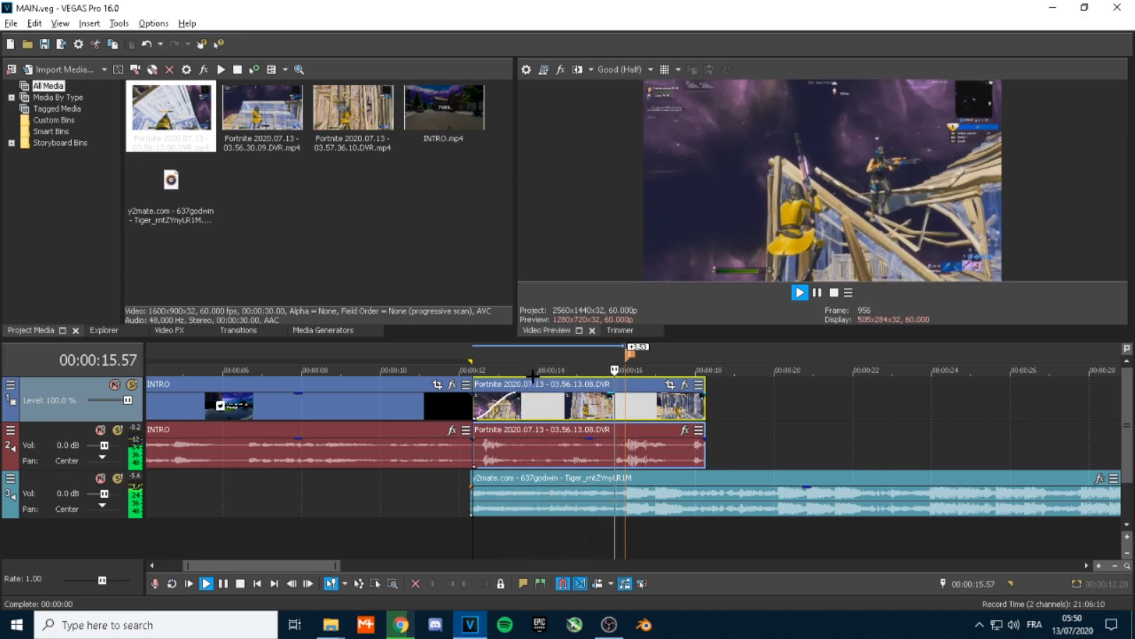
pyautogui.press('space')
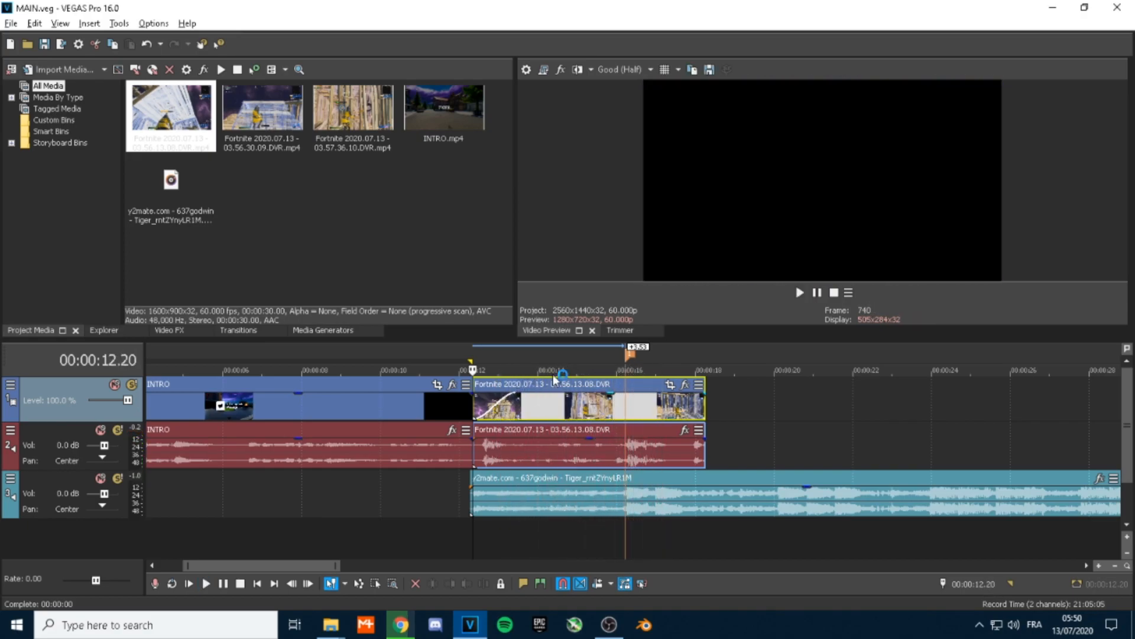
# - Insert a velocity envelope on the gameplay clip
pyautogui.click(625, 408)
pyautogui.rightClick(626, 401)
pyautogui.moveTo(686, 459)
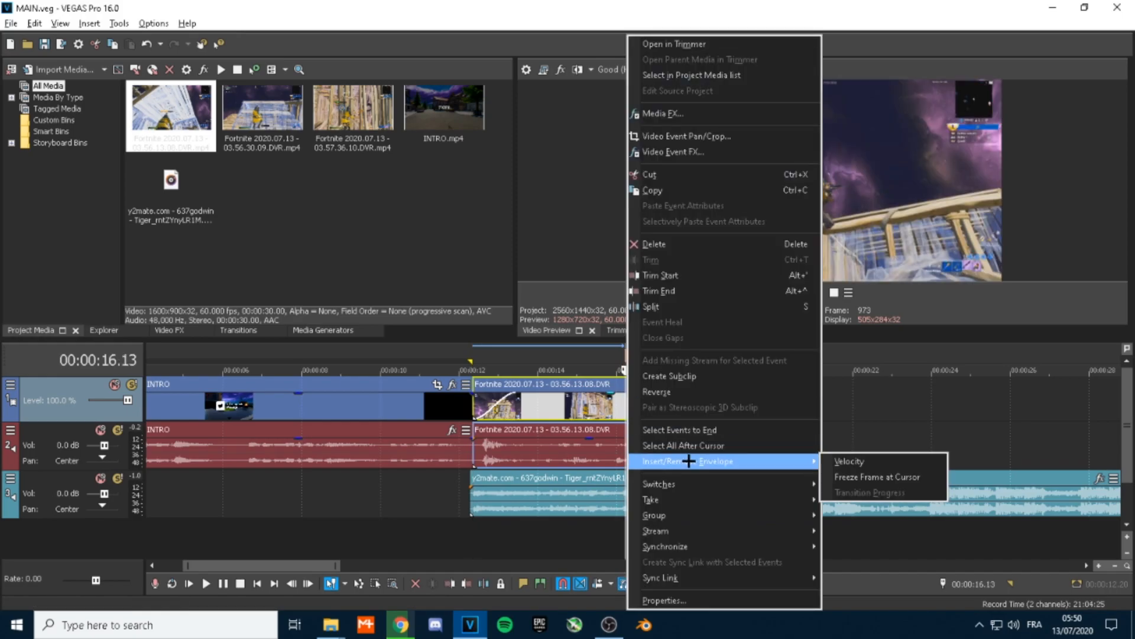
pyautogui.click(838, 460)
# - Add three points to the velocity envelope: one at the marker, one just before it and one just after it
pyautogui.scroll(4, 612, 424)
pyautogui.scroll(2, 612, 424)
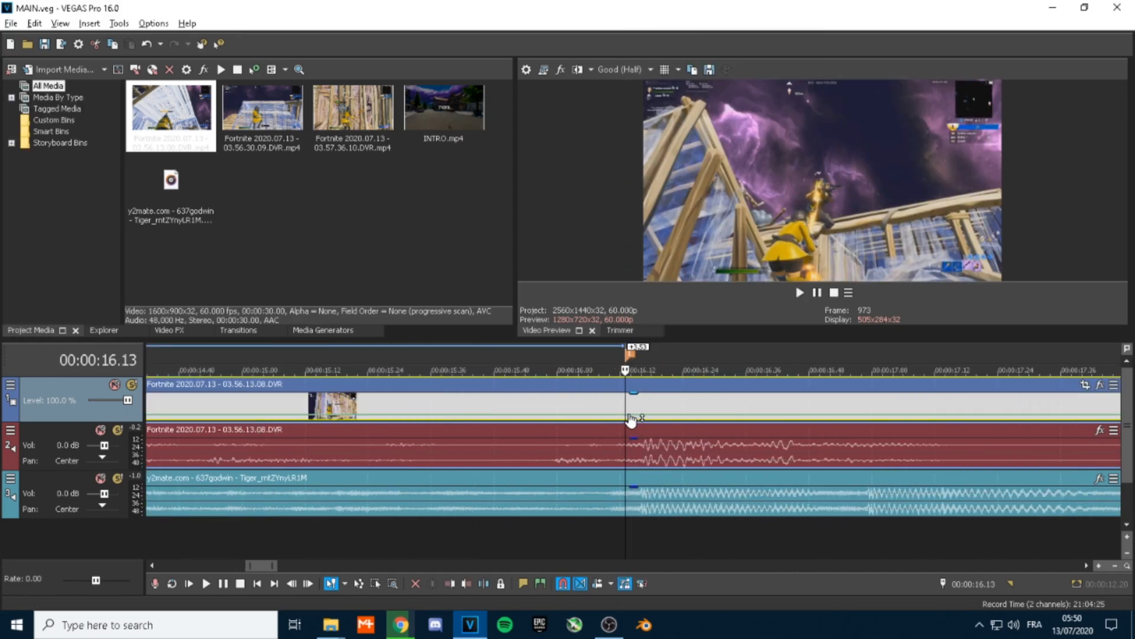
pyautogui.rightClick(627, 418)
pyautogui.click(647, 422)
pyautogui.rightClick(612, 421)
pyautogui.click(644, 422)
pyautogui.rightClick(652, 418)
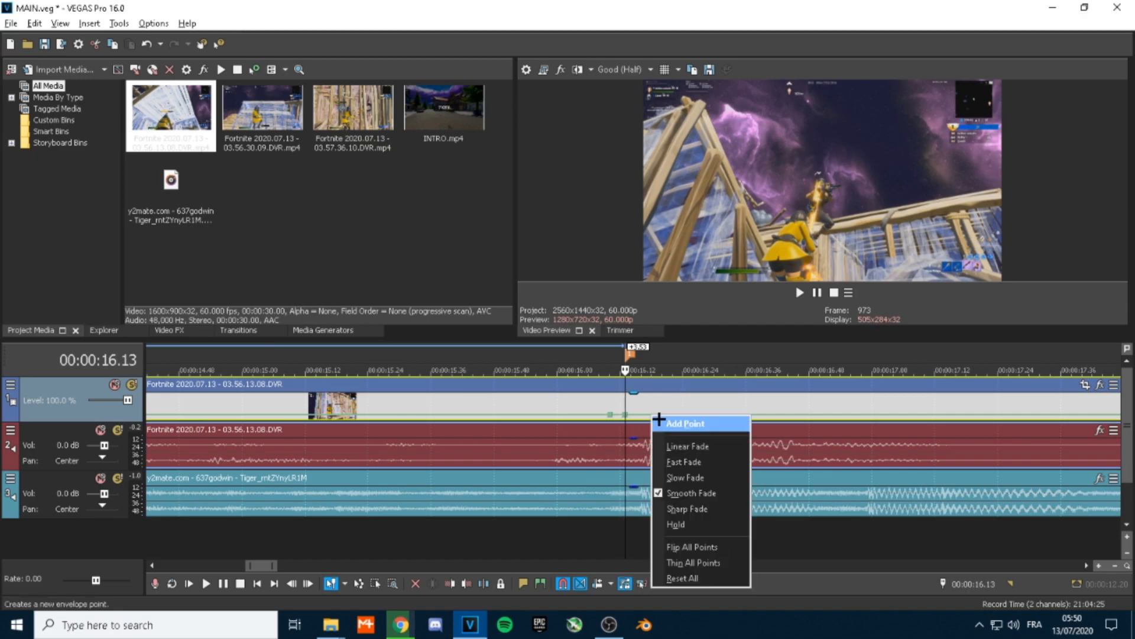
pyautogui.click(666, 422)
pyautogui.scroll(4, 630, 414)
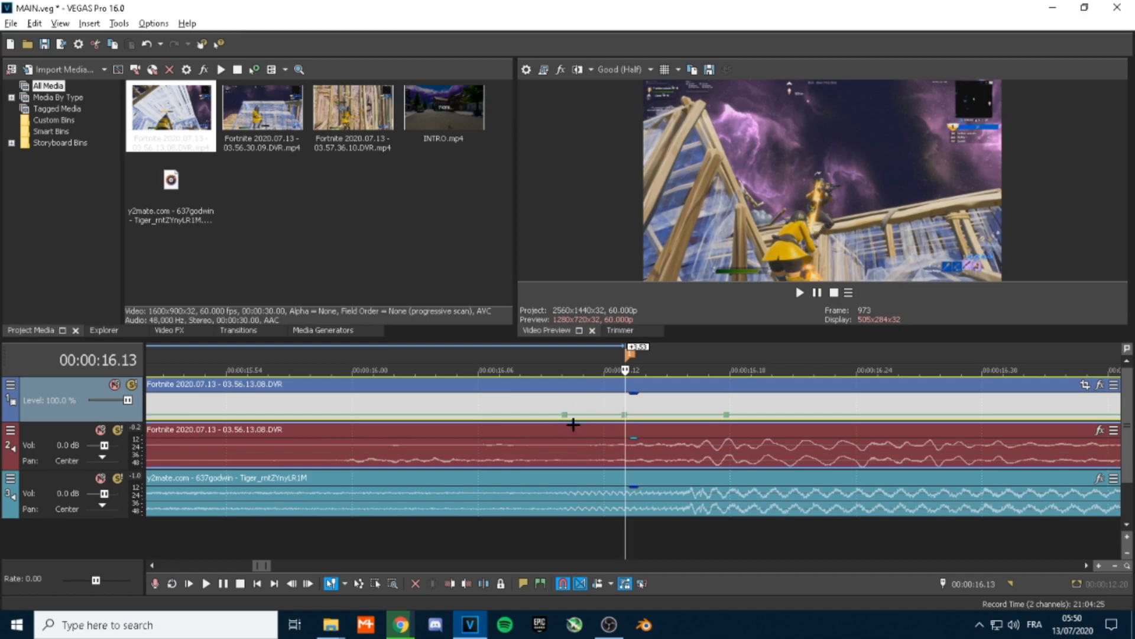
pyautogui.scroll(-2, 628, 448)
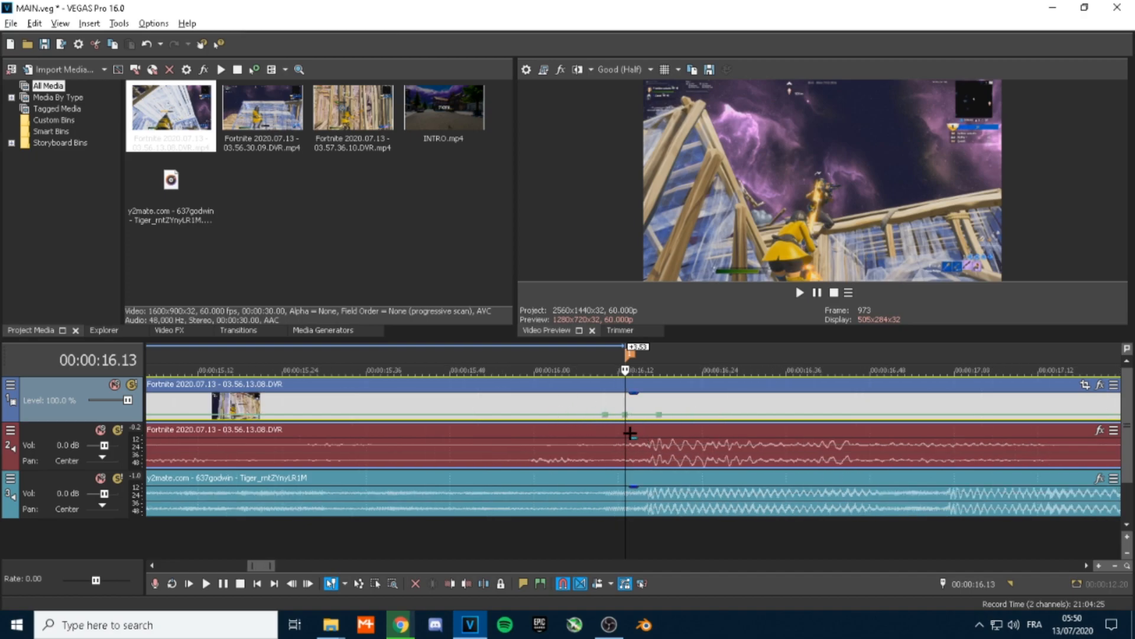
# - Raise the velocity point at the marker, set the point after it to 50% forward velocity, and play the speed change
pyautogui.rightClick(626, 415)
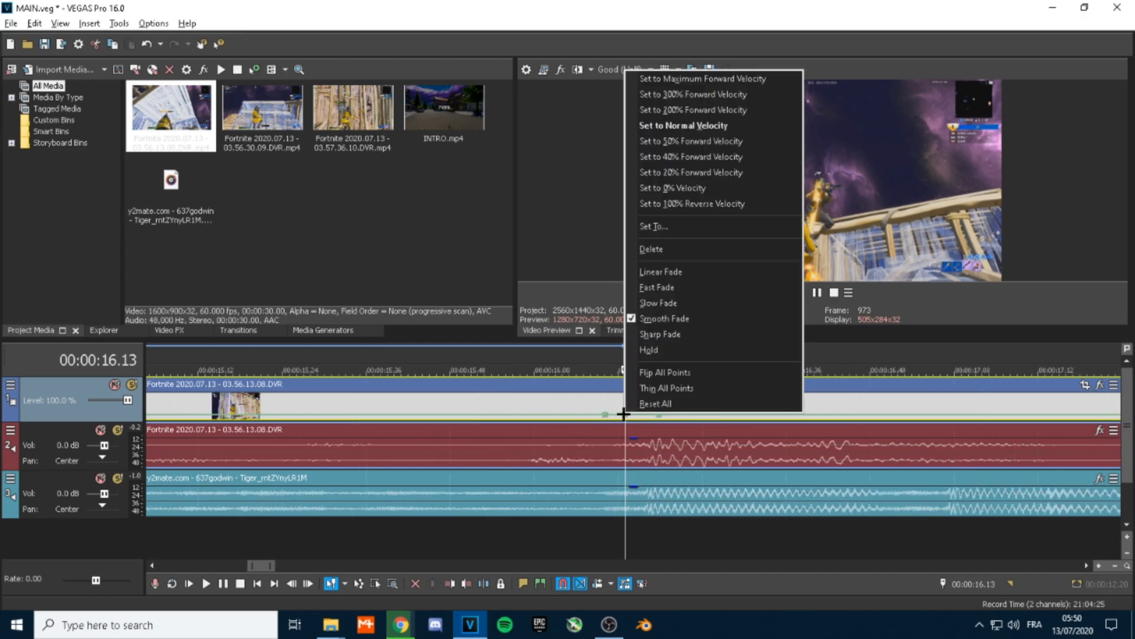
pyautogui.click(695, 125)
pyautogui.rightClick(659, 409)
pyautogui.click(695, 140)
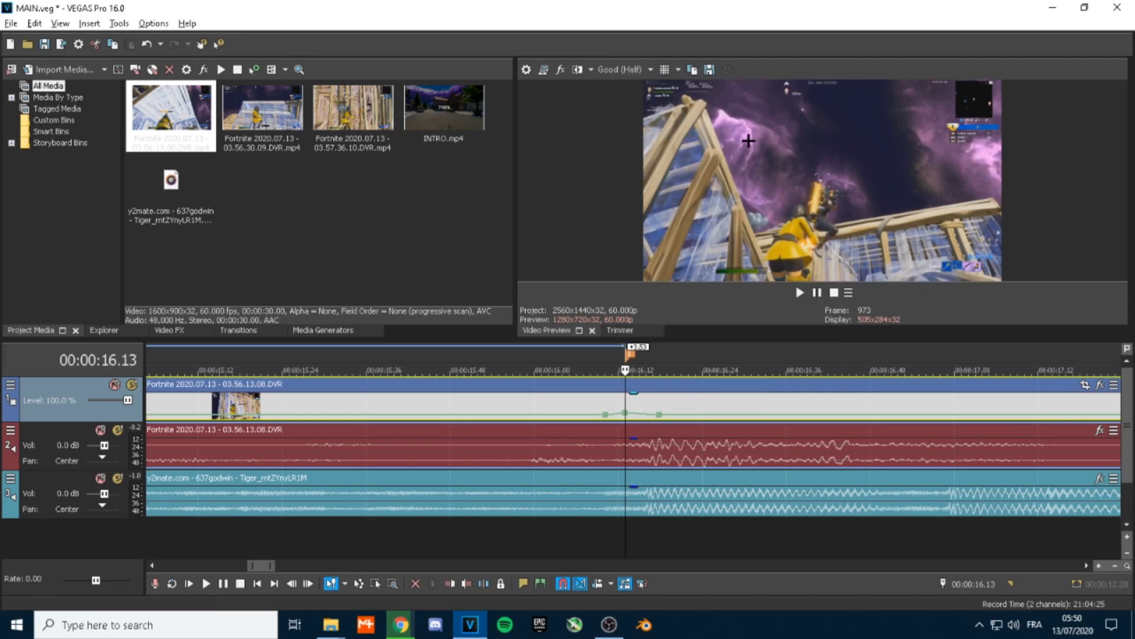
pyautogui.scroll(-3, 716, 449)
pyautogui.click(590, 360)
pyautogui.press('space')
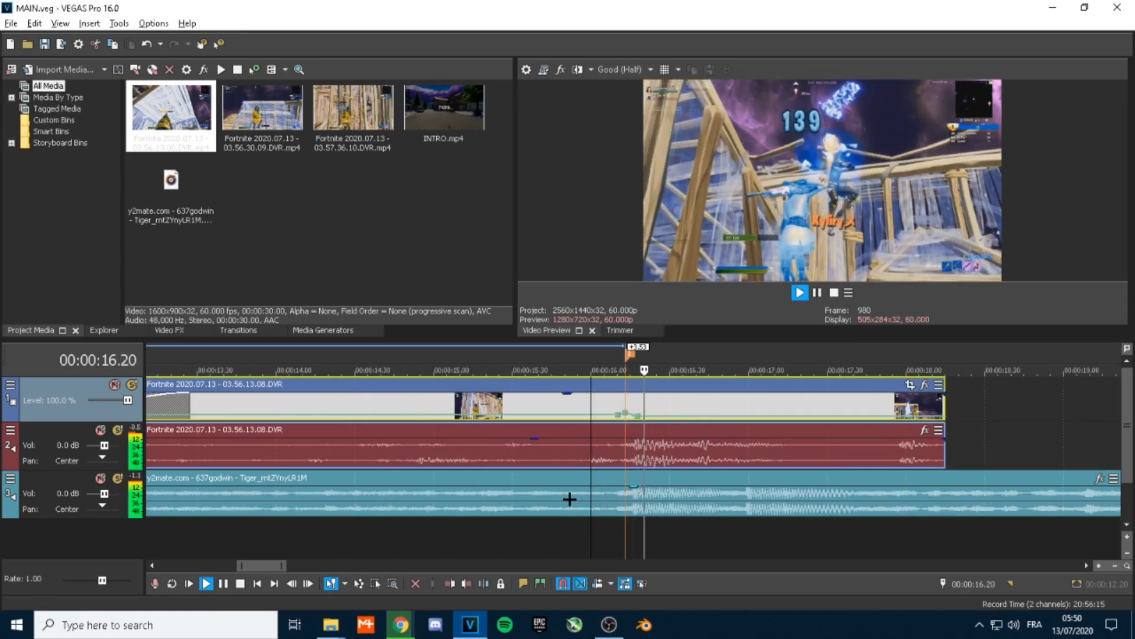
pyautogui.press('space')
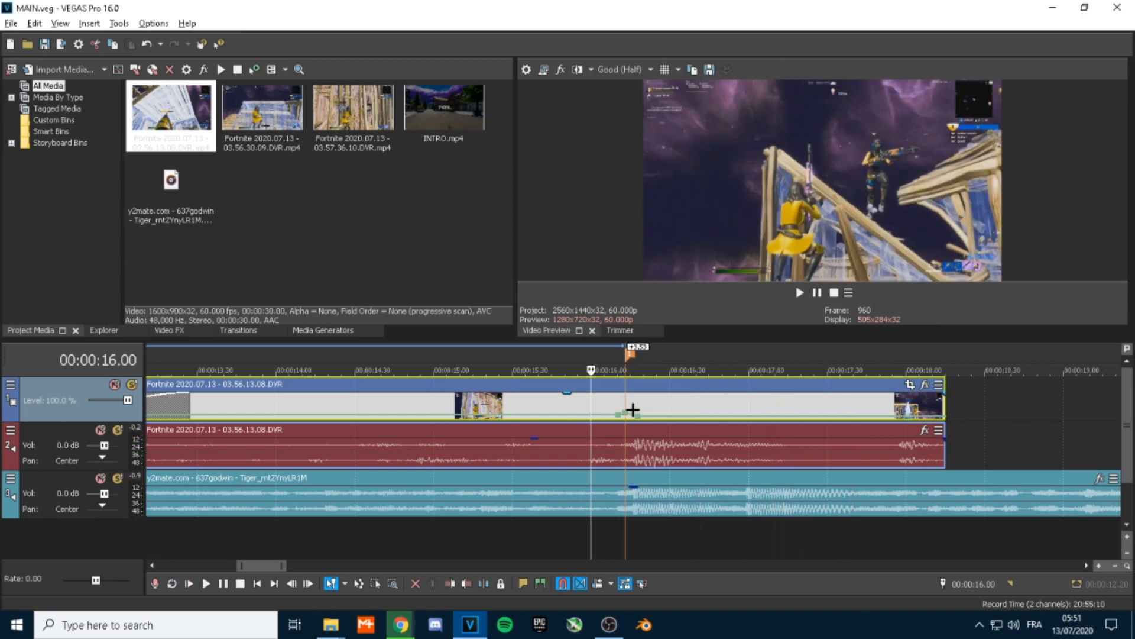
pyautogui.press('space')
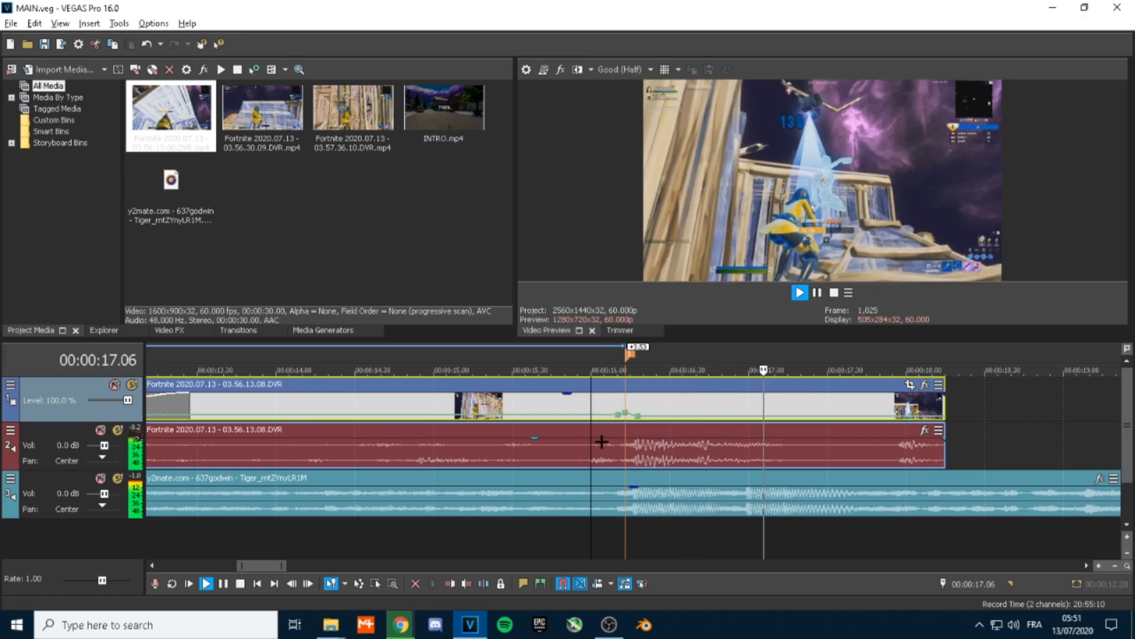
pyautogui.press('space')
# - Split the gameplay clip at the 00:00:16.13 marker
pyautogui.click(625, 385)
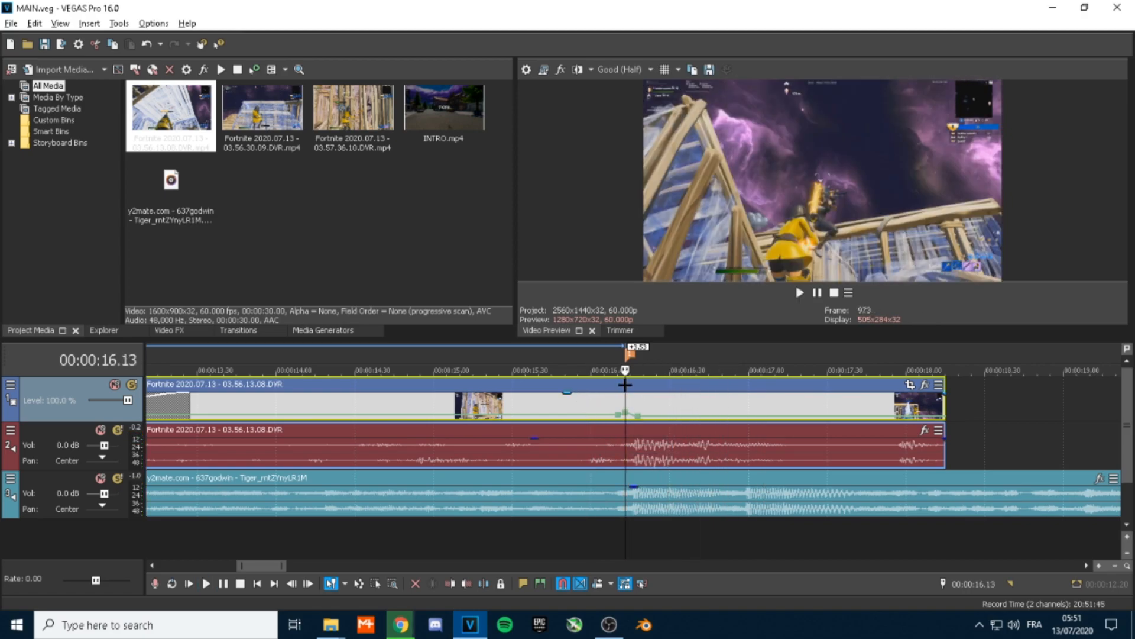
pyautogui.press('s')
pyautogui.scroll(-2, 679, 445)
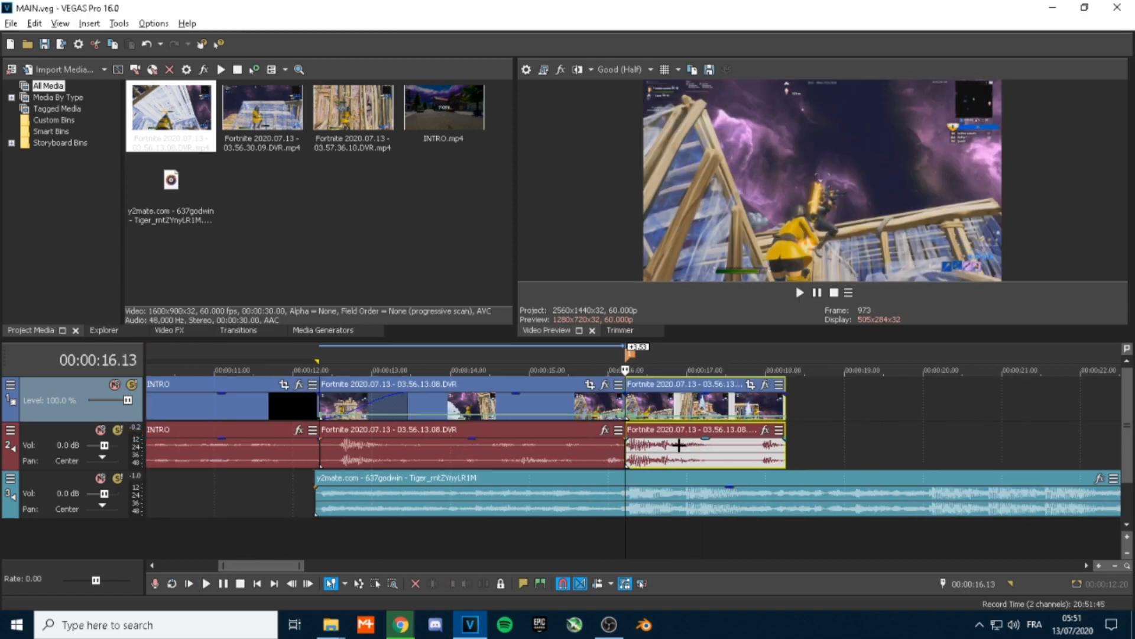
# - Apply the Gaussian Blur effect with the Beat Blur preset to the gameplay piece after the marker
pyautogui.click(174, 329)
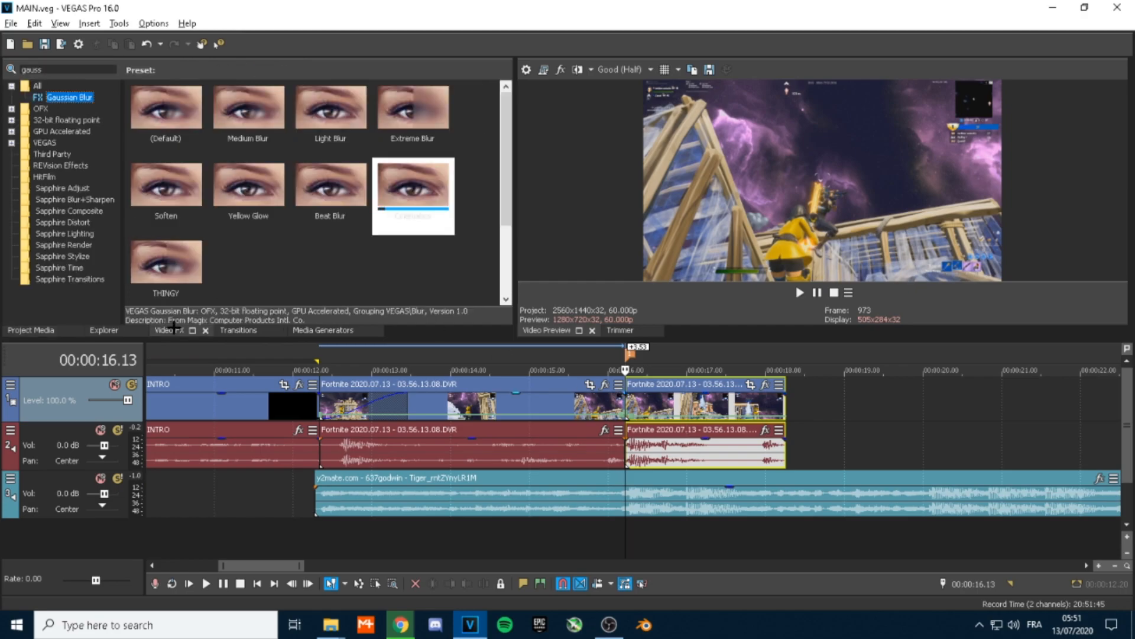
pyautogui.click(57, 66)
pyautogui.click(399, 215)
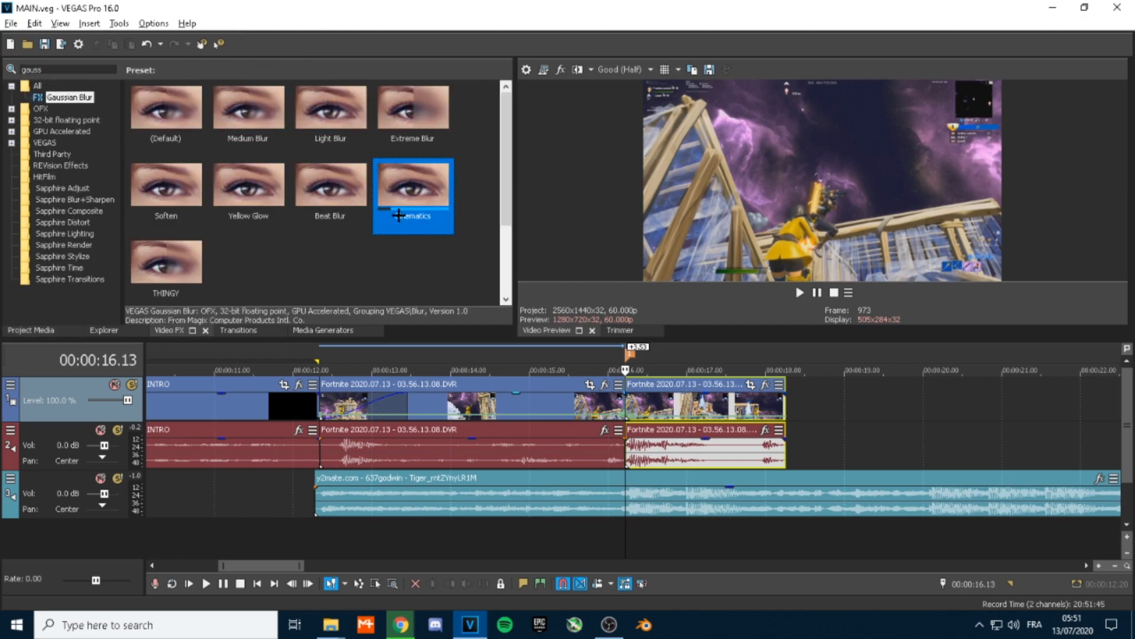
pyautogui.click(74, 98)
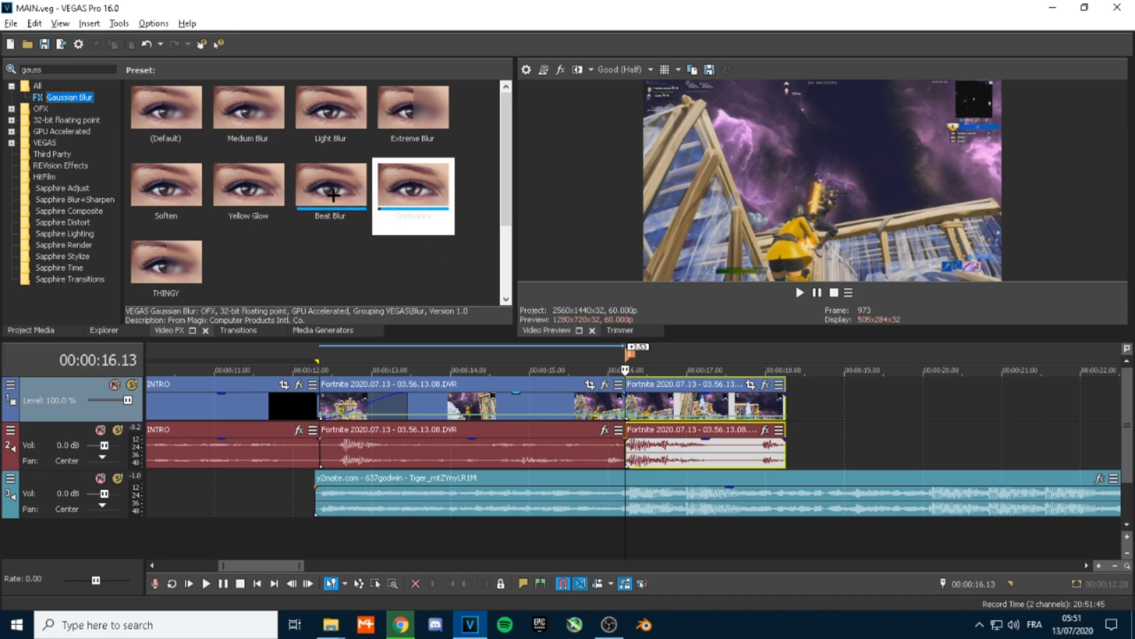
pyautogui.click(331, 193)
pyautogui.moveTo(671, 409); pyautogui.dragTo(672, 411)
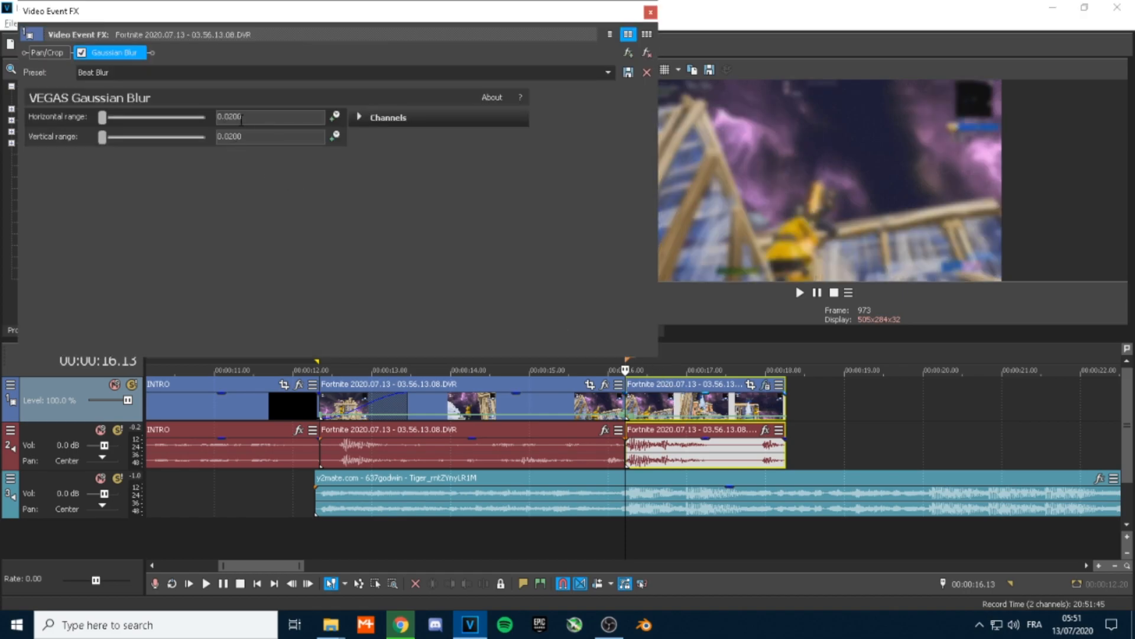
# - Animate the Gaussian Blur so that its horizontal and vertical ranges drop to 0.0000 at 00:00:00.15
pyautogui.click(335, 115)
pyautogui.moveTo(147, 226); pyautogui.dragTo(208, 227)
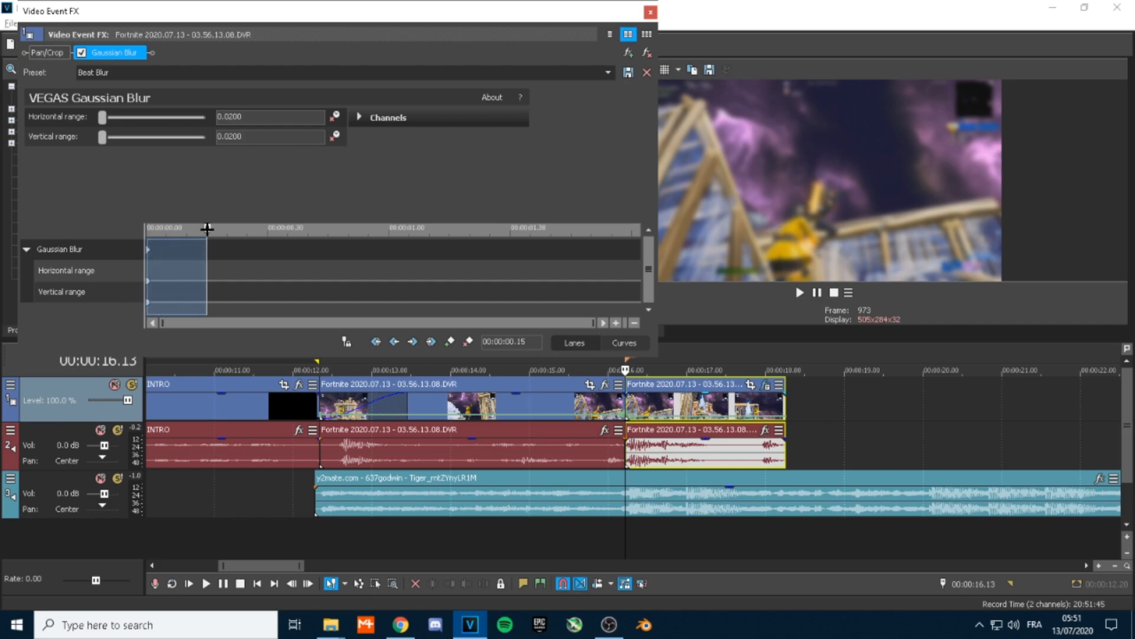
pyautogui.moveTo(102, 116); pyautogui.dragTo(94, 116)
pyautogui.moveTo(101, 137); pyautogui.dragTo(95, 137)
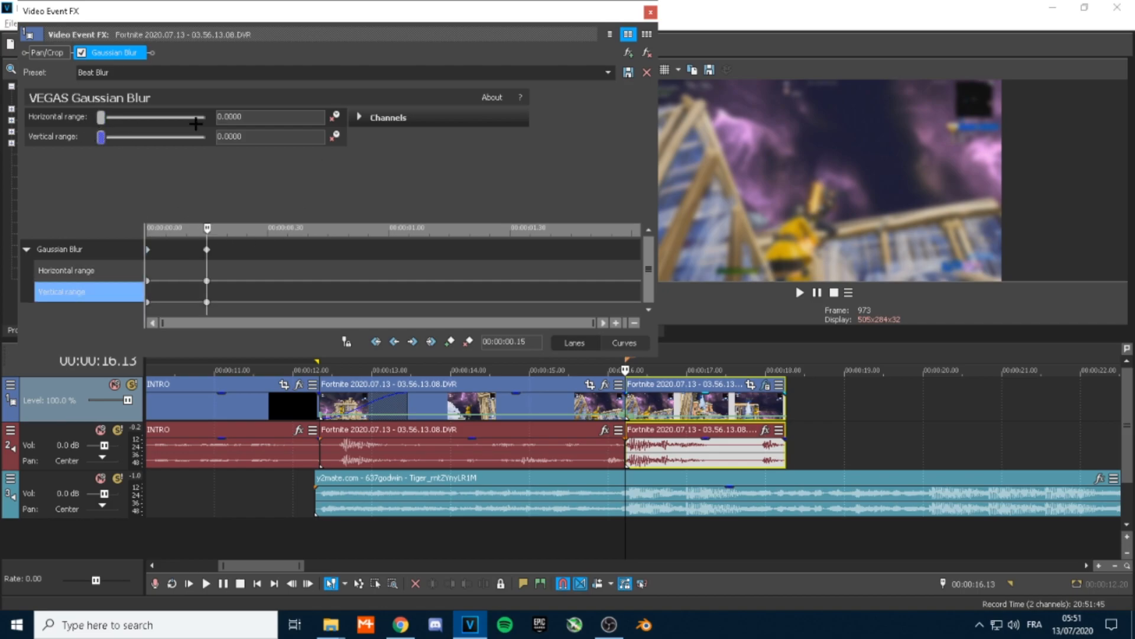
pyautogui.click(650, 12)
# - Find S_Flicker, apply its default preset to the gameplay piece after the marker, and play across the split
pyautogui.write('flicker')
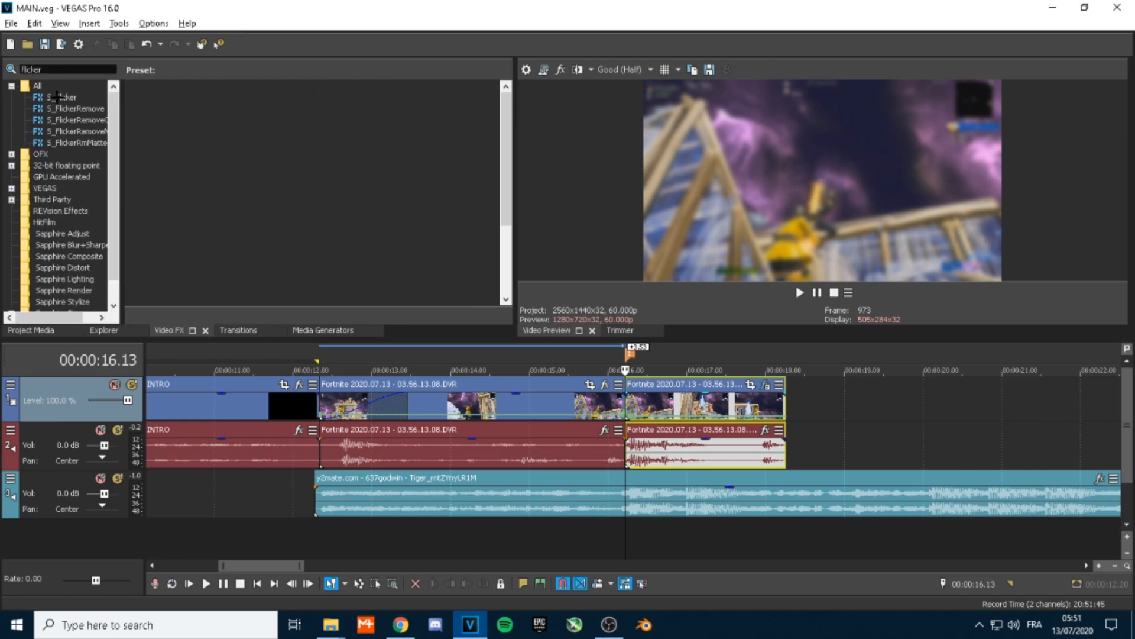
pyautogui.click(57, 97)
pyautogui.moveTo(167, 111); pyautogui.dragTo(164, 136)
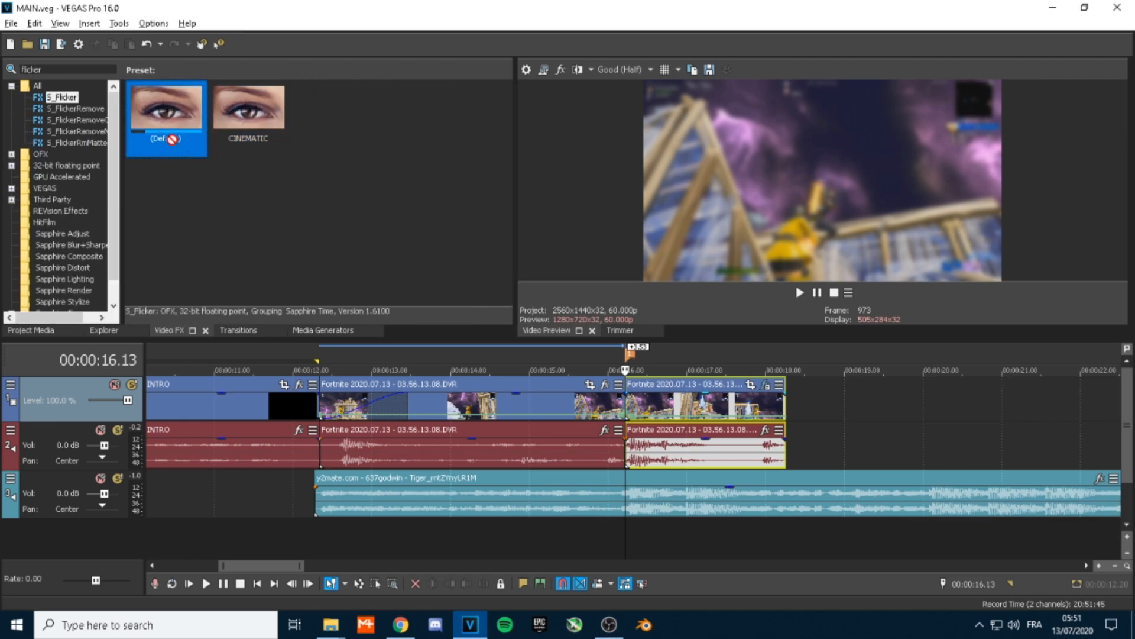
pyautogui.moveTo(639, 381); pyautogui.dragTo(641, 384)
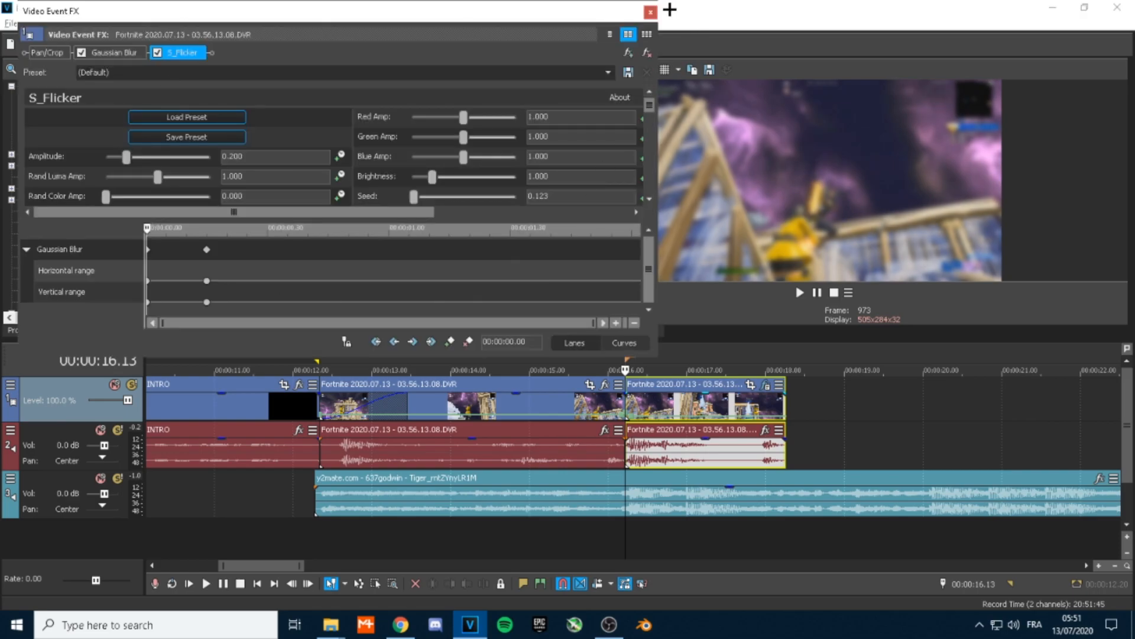
pyautogui.click(651, 12)
pyautogui.click(577, 361)
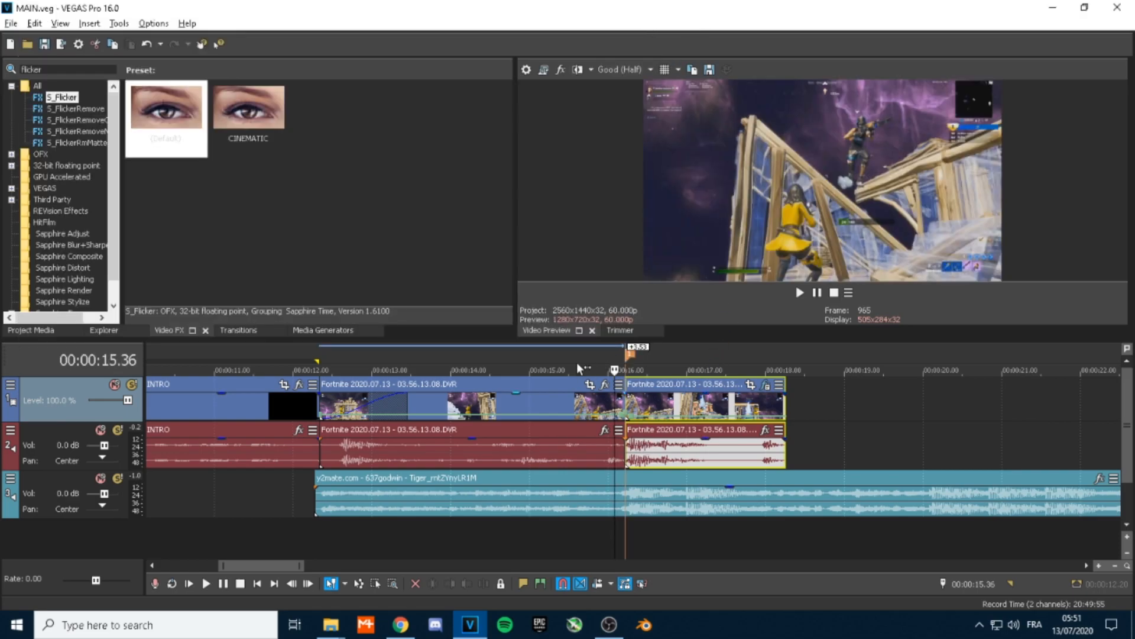
pyautogui.press('space')
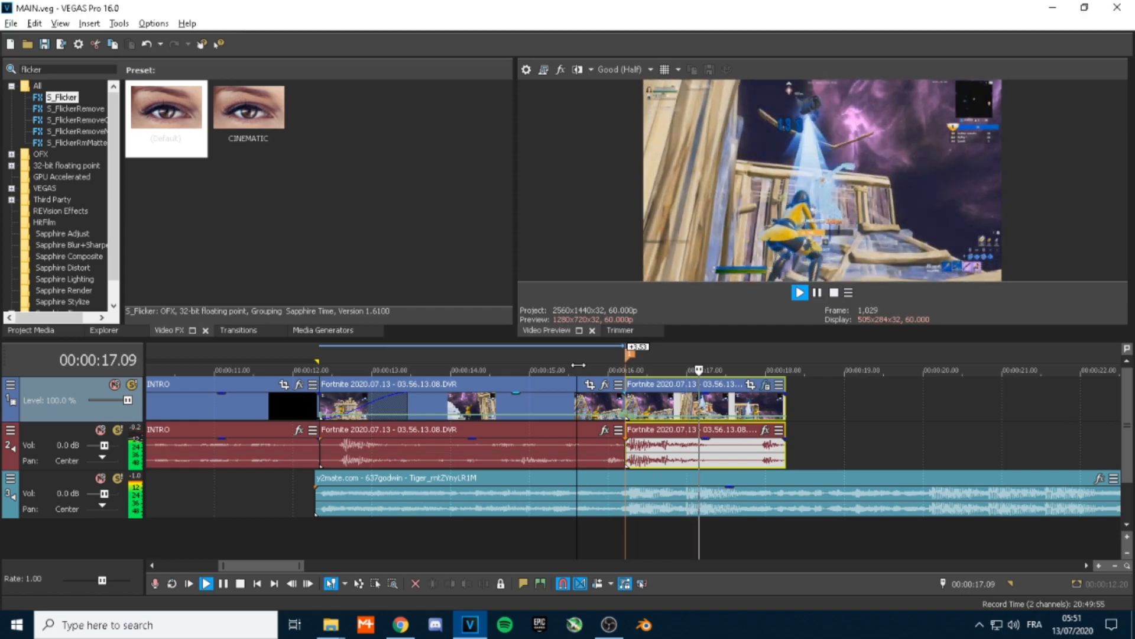
# - Preview the gameplay across the split in a temporarily enlarged video preview, restoring the original layout when finished
pyautogui.press('space')
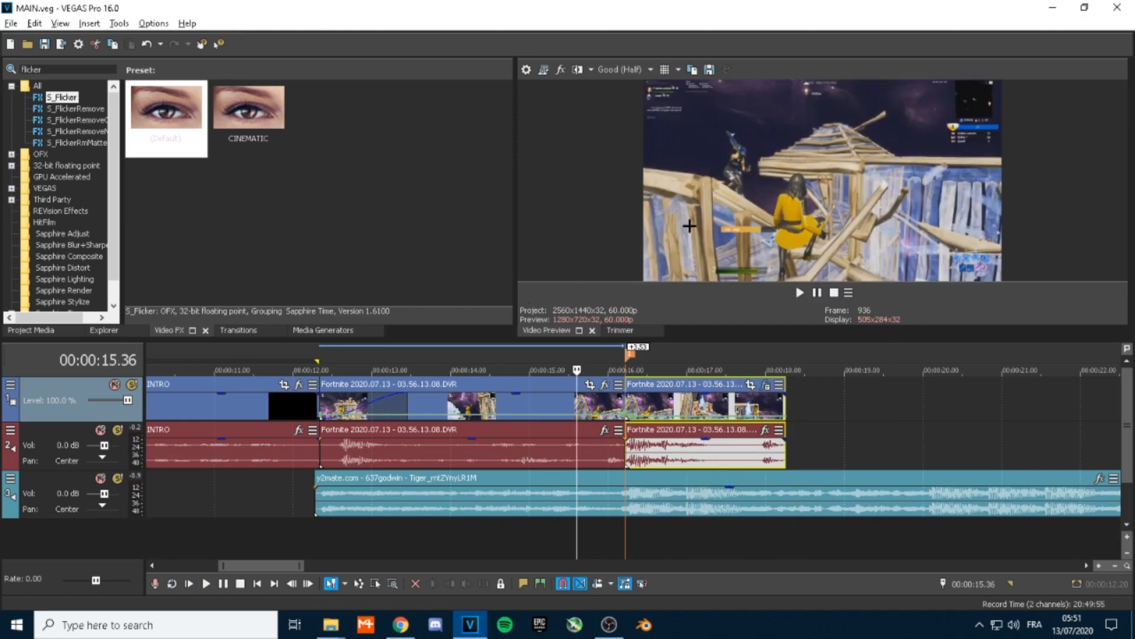
pyautogui.moveTo(515, 202); pyautogui.dragTo(319, 203)
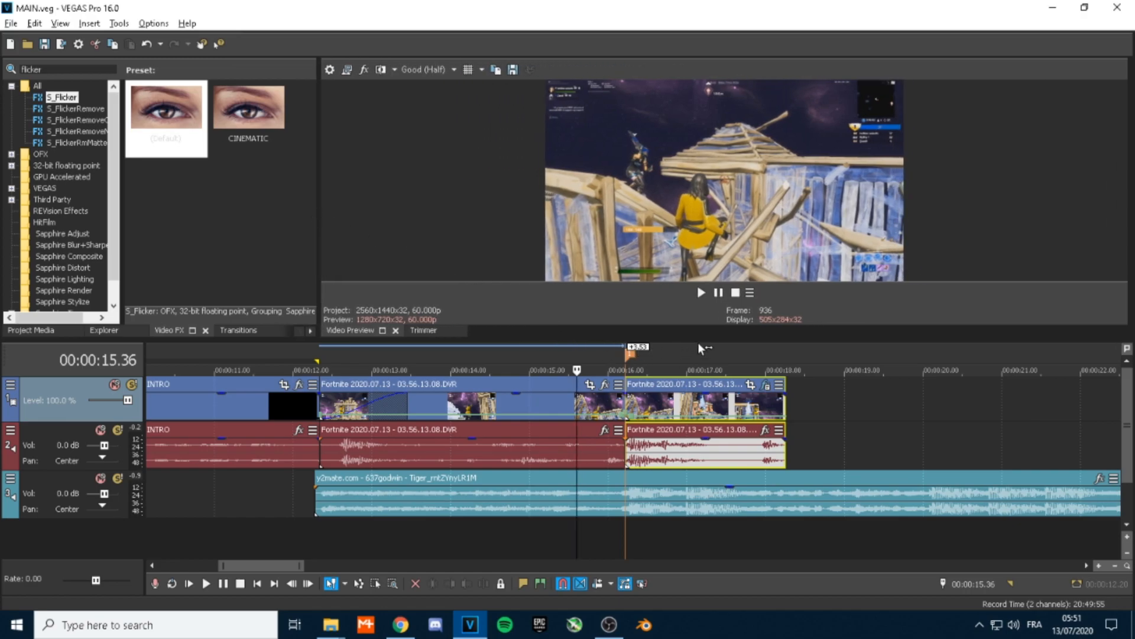
pyautogui.moveTo(697, 343); pyautogui.dragTo(693, 533)
pyautogui.press('space')
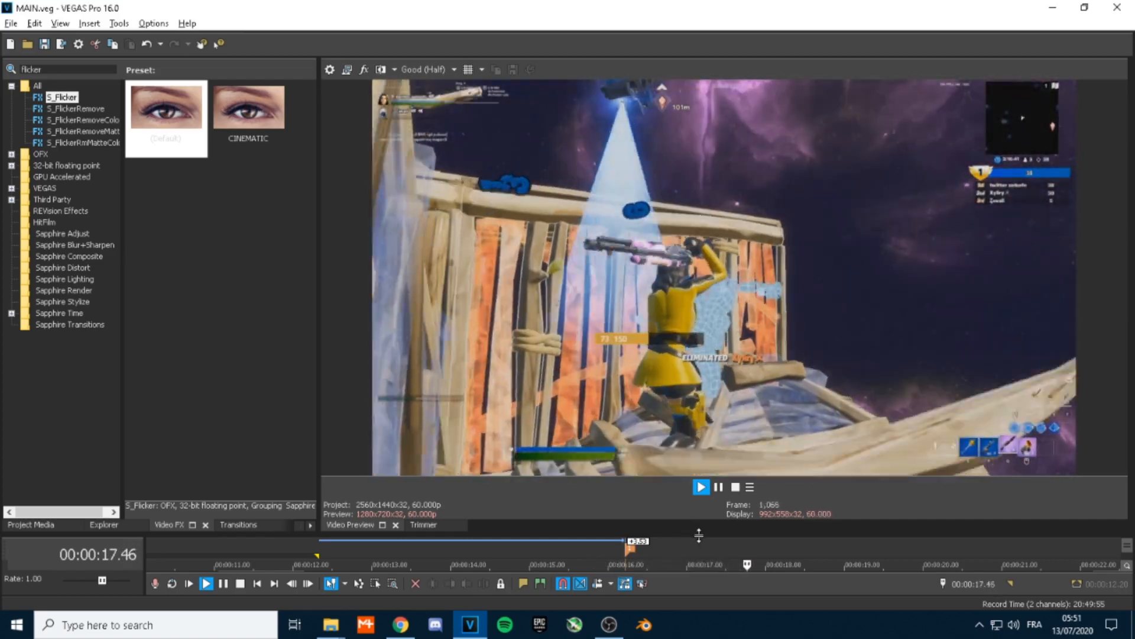
pyautogui.press('space')
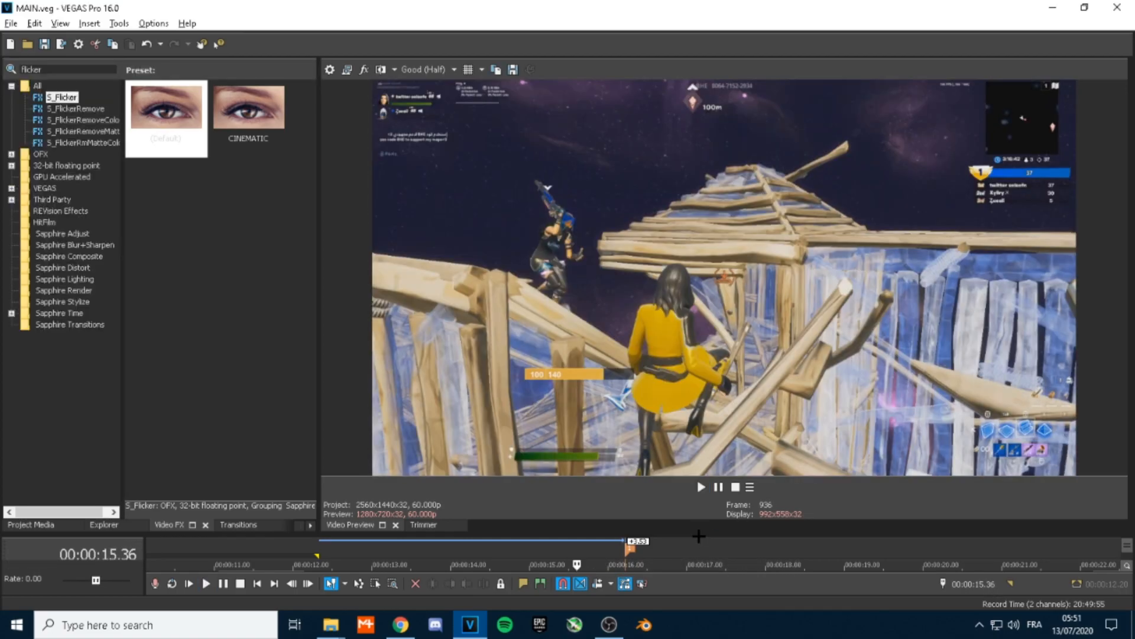
pyautogui.moveTo(700, 534); pyautogui.dragTo(698, 343)
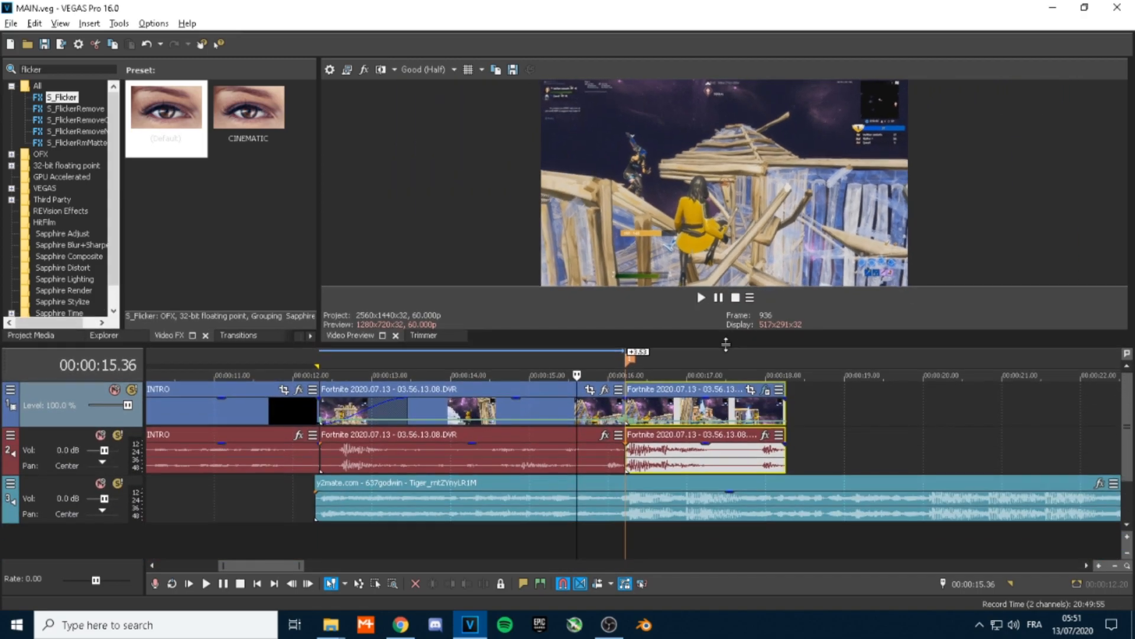
pyautogui.moveTo(320, 237); pyautogui.dragTo(515, 239)
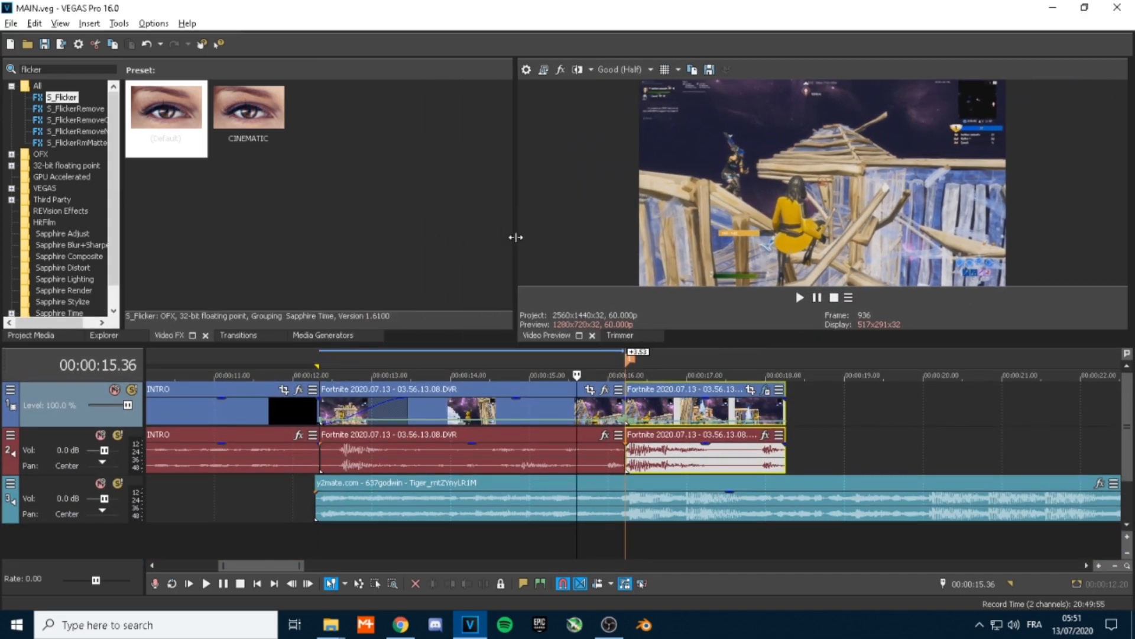
# - Find S_HueSatBright and apply its default preset to the gameplay piece after the 00:00:16.13 marker
pyautogui.click(65, 69)
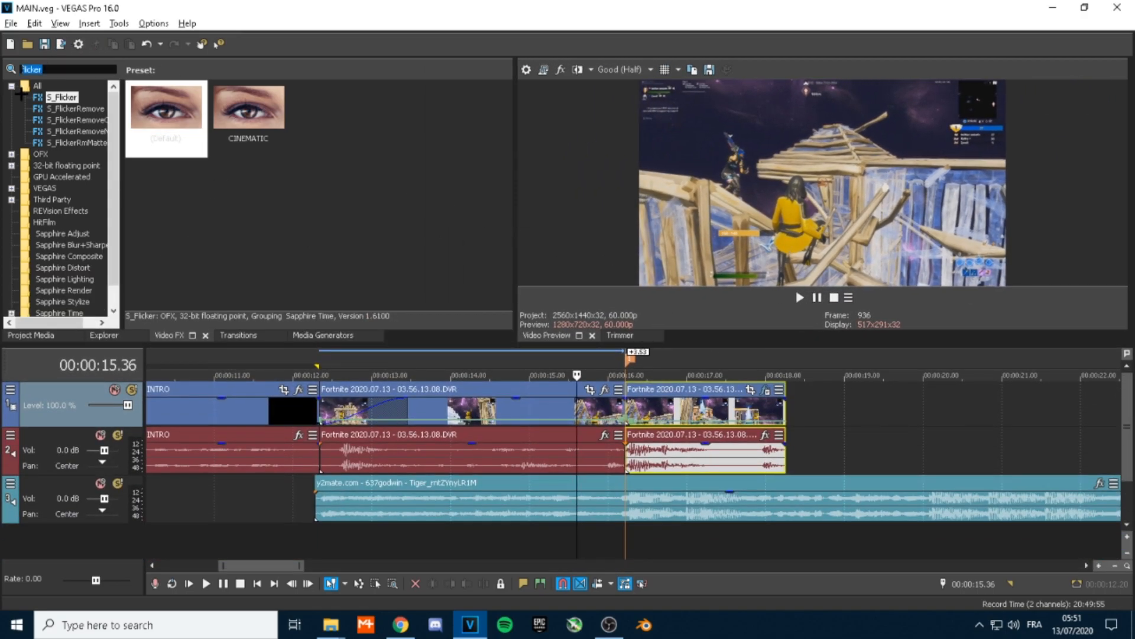
pyautogui.write('hue')
pyautogui.click(80, 98)
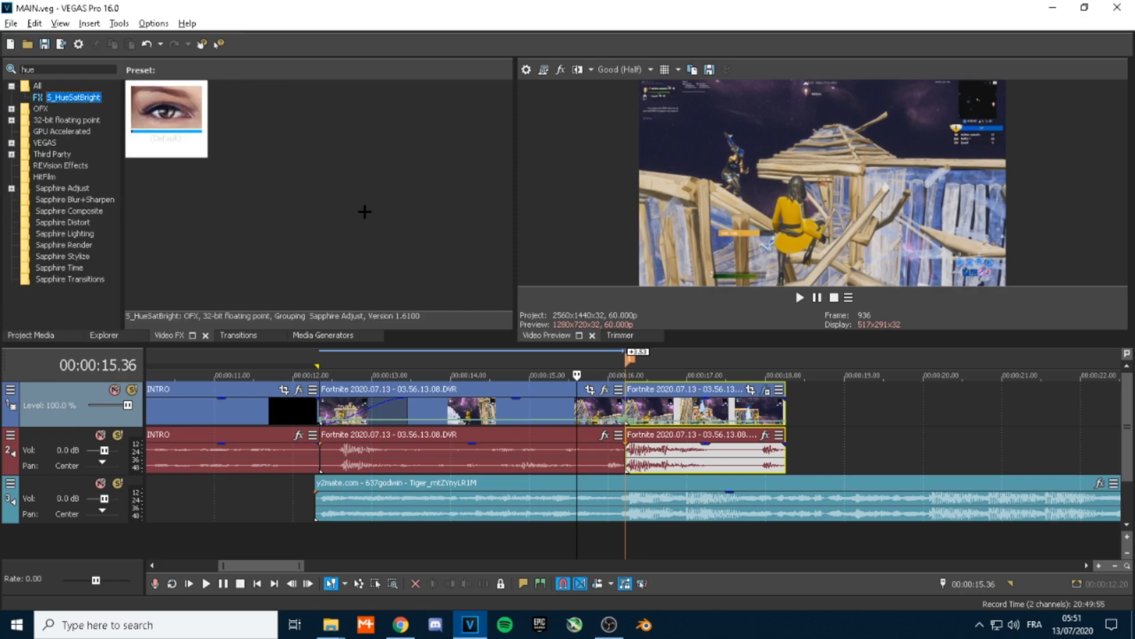
pyautogui.click(195, 108)
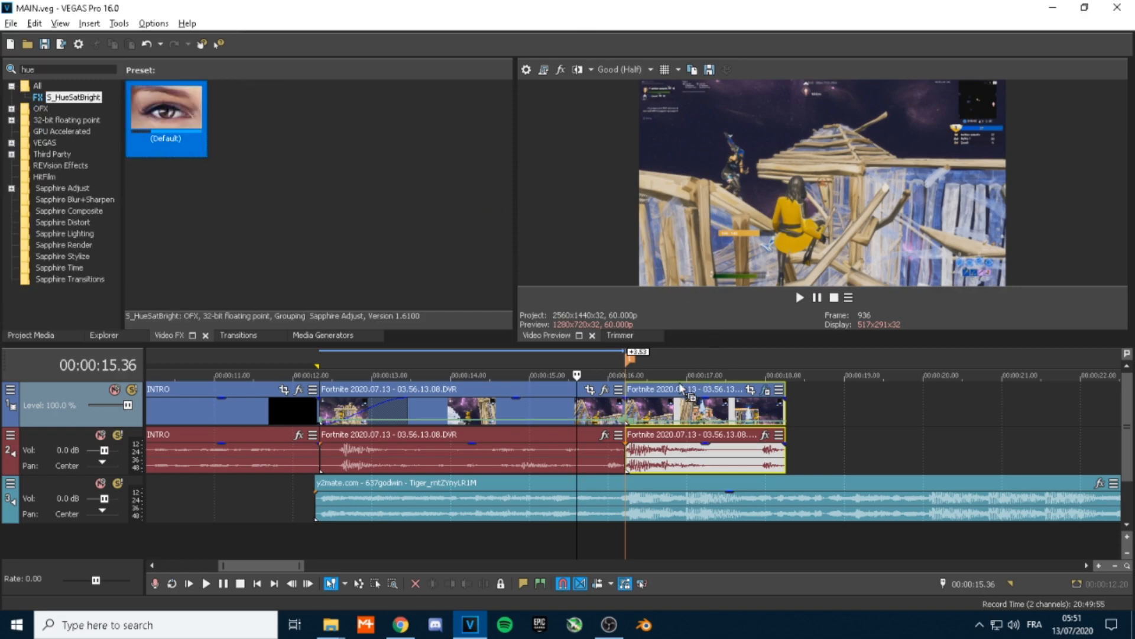
pyautogui.moveTo(684, 384); pyautogui.dragTo(684, 385)
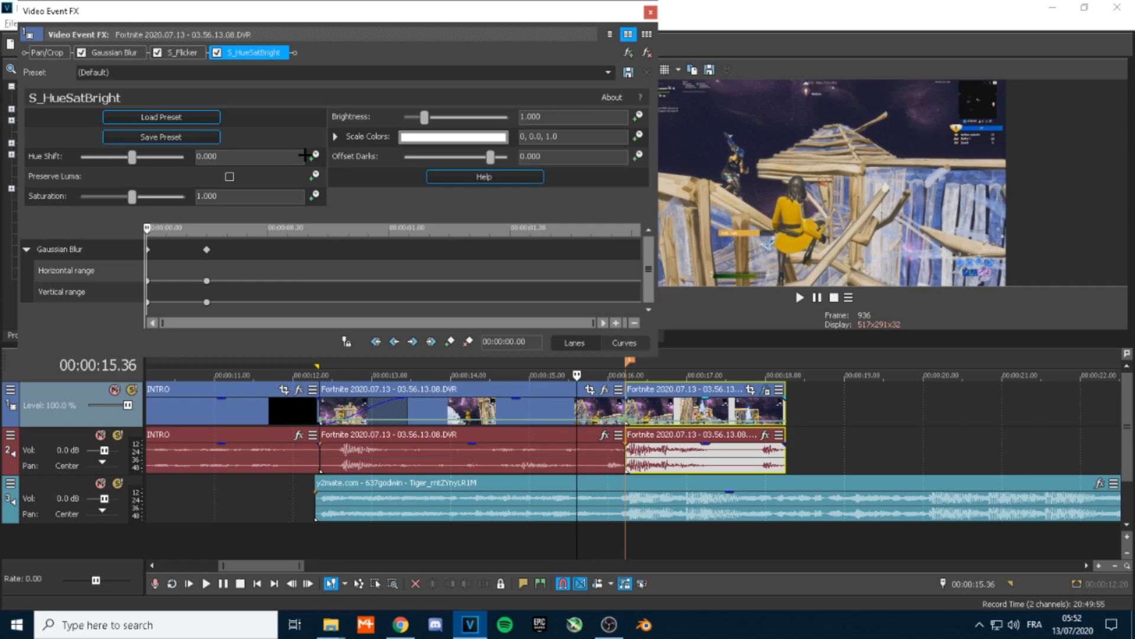
# - Animate the Hue Shift from 0.000 at the start to 1.000 at 00:00:02.02 and play the result
pyautogui.click(312, 156)
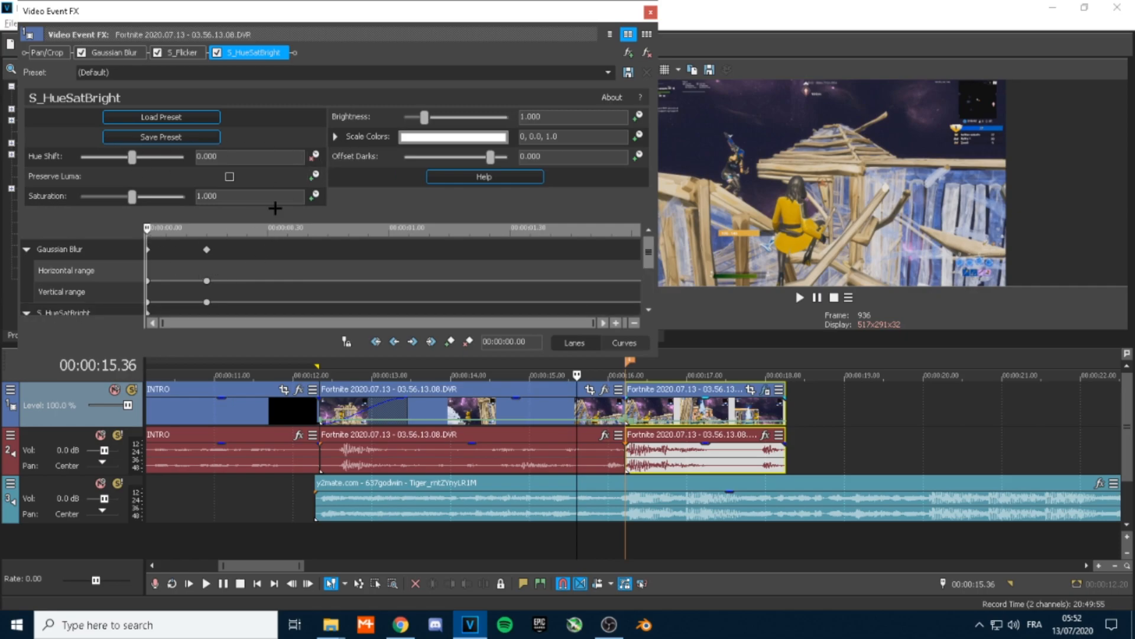
pyautogui.moveTo(143, 222); pyautogui.dragTo(641, 228)
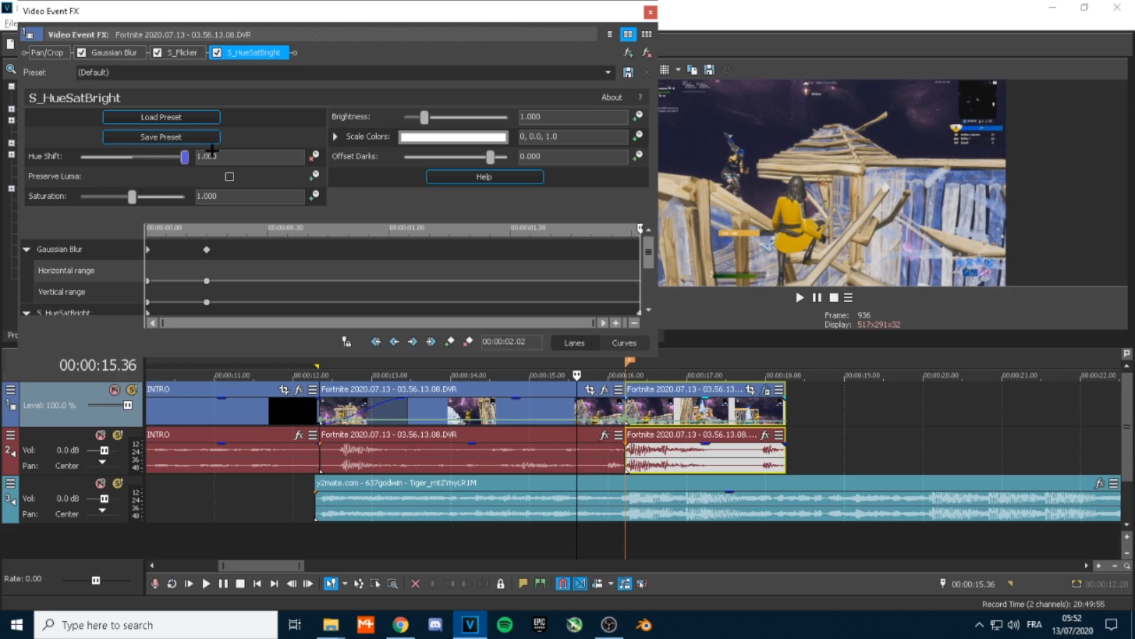
pyautogui.click(650, 12)
pyautogui.click(572, 365)
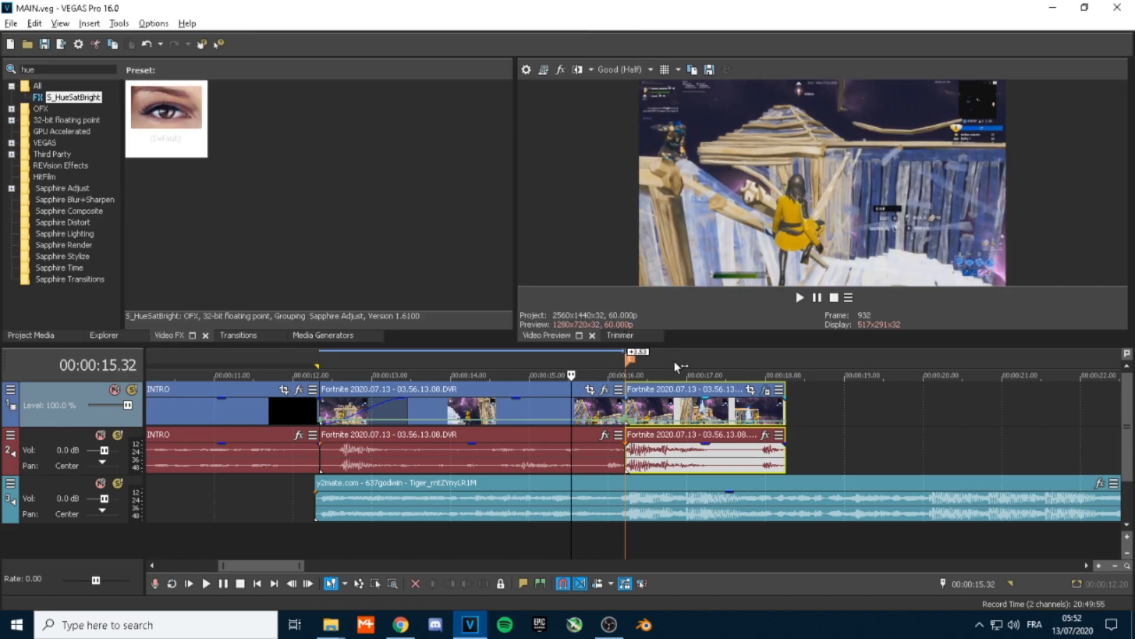
pyautogui.press('space')
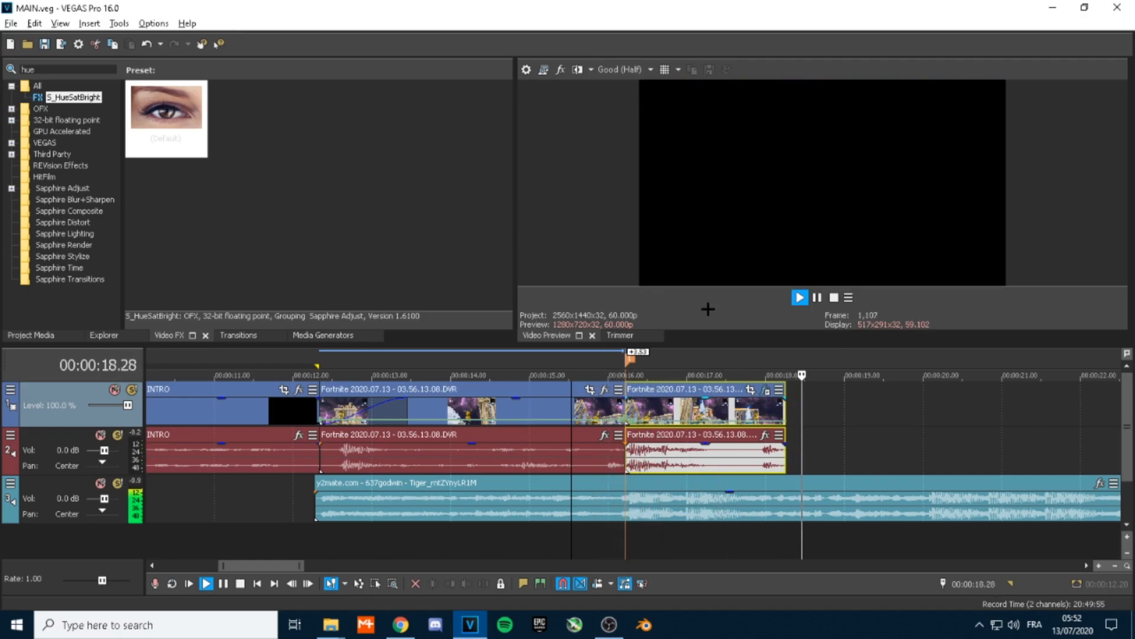
pyautogui.press('space')
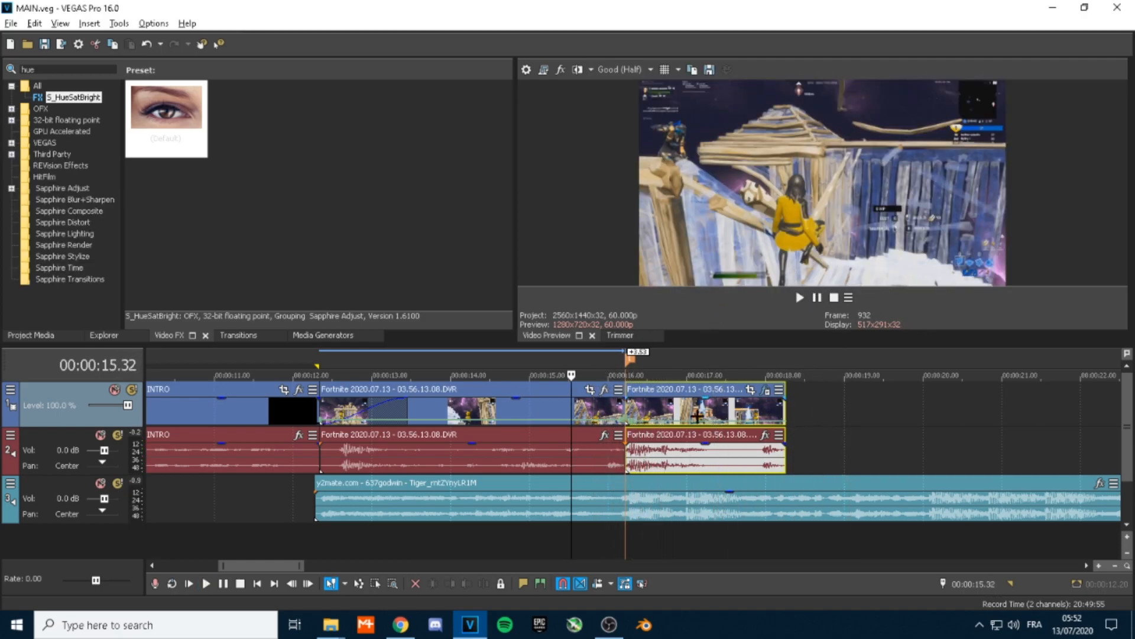
# - Play from the 00:00:16.13 marker and mark the next beat near the end of the gameplay piece
pyautogui.click(632, 374)
pyautogui.press('space')
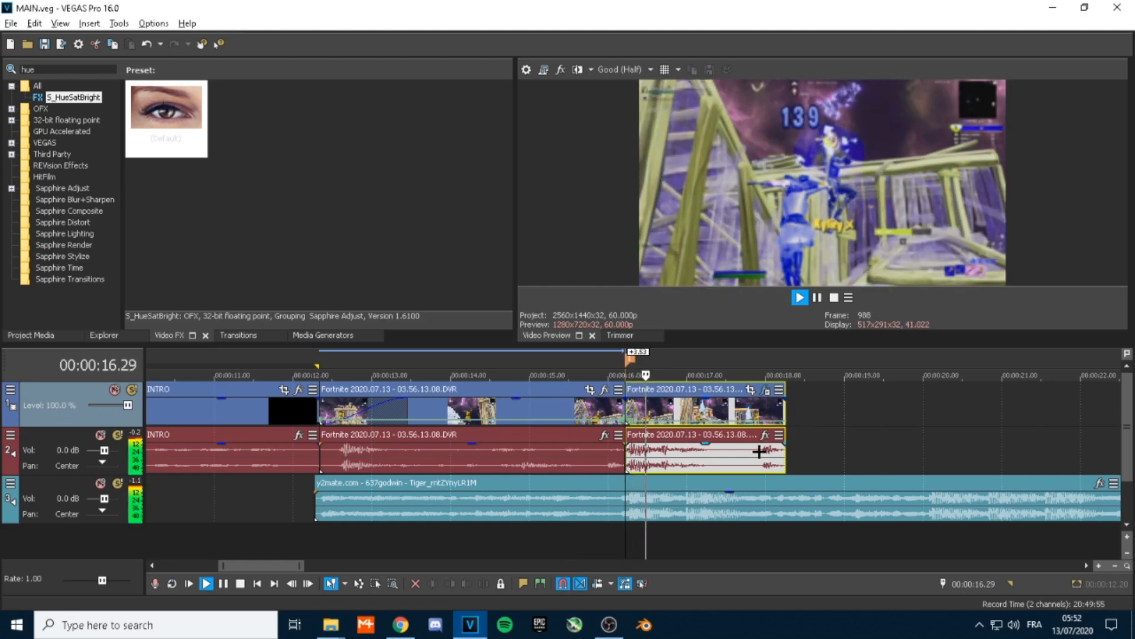
pyautogui.press('m')
pyautogui.press('space')
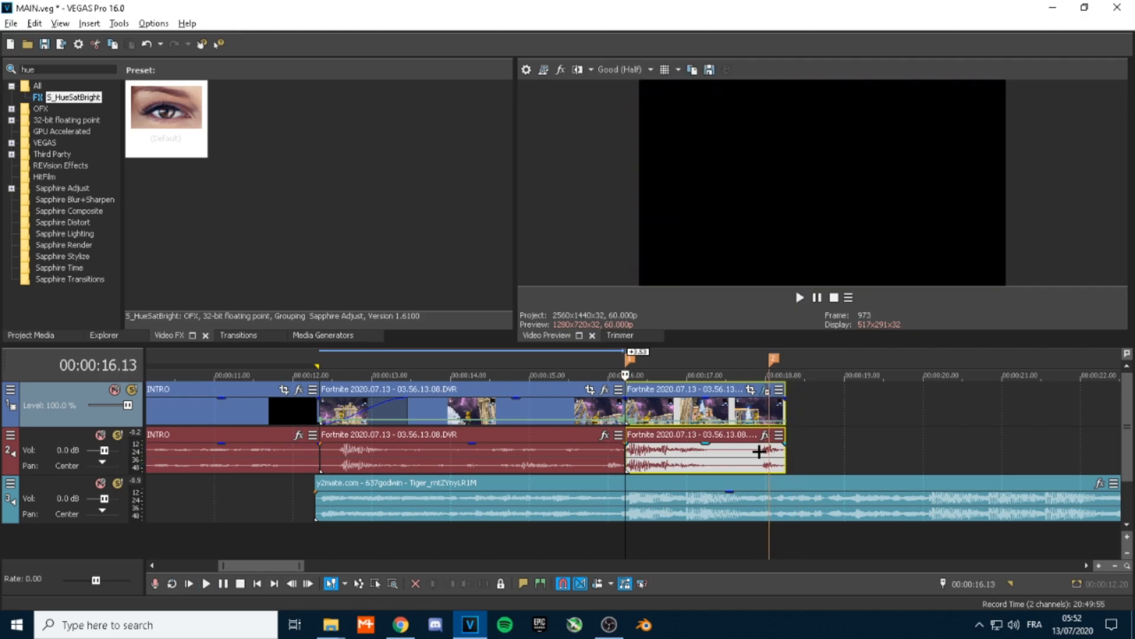
# - Split the gameplay piece at the new beat marker, delete the short remainder, and remove that marker
pyautogui.click(772, 412)
pyautogui.press('s')
pyautogui.click(774, 415)
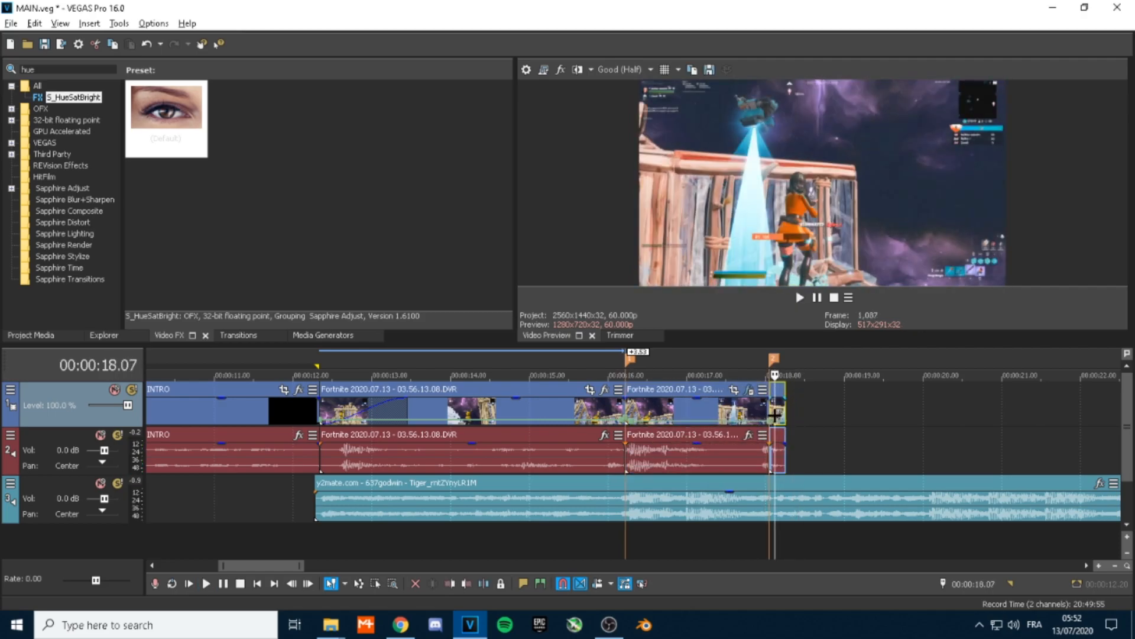
pyautogui.press('Delete')
pyautogui.rightClick(774, 359)
pyautogui.click(779, 402)
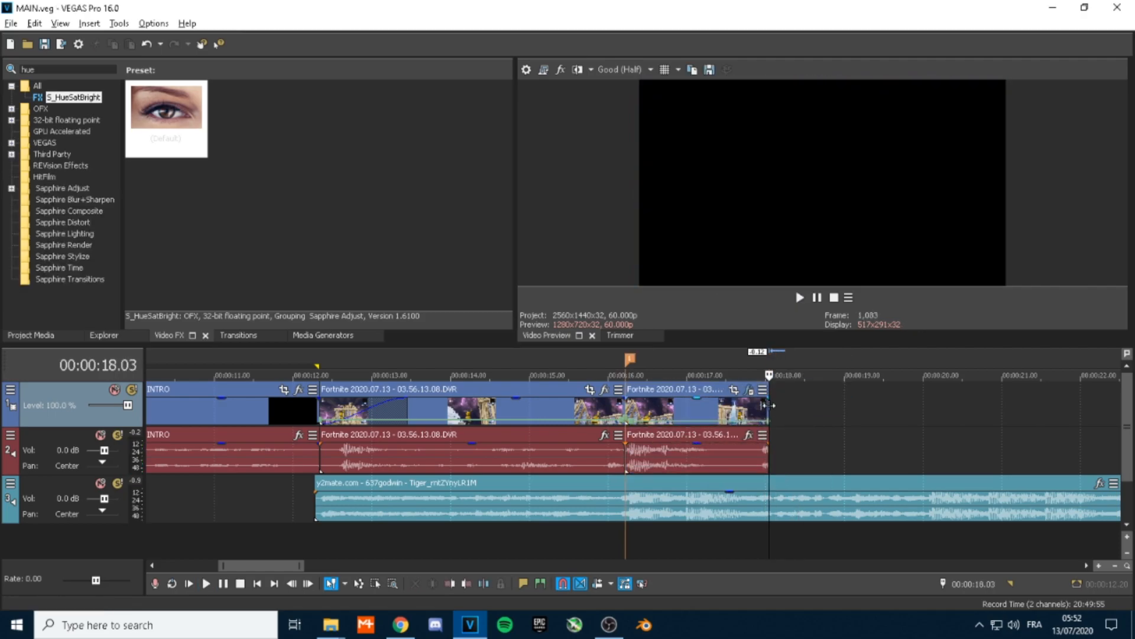
# - Set the trimmed piece's S_HueSatBright Hue Shift to 1.000 at its end, 00:00:01.50
pyautogui.click(761, 408)
pyautogui.click(748, 389)
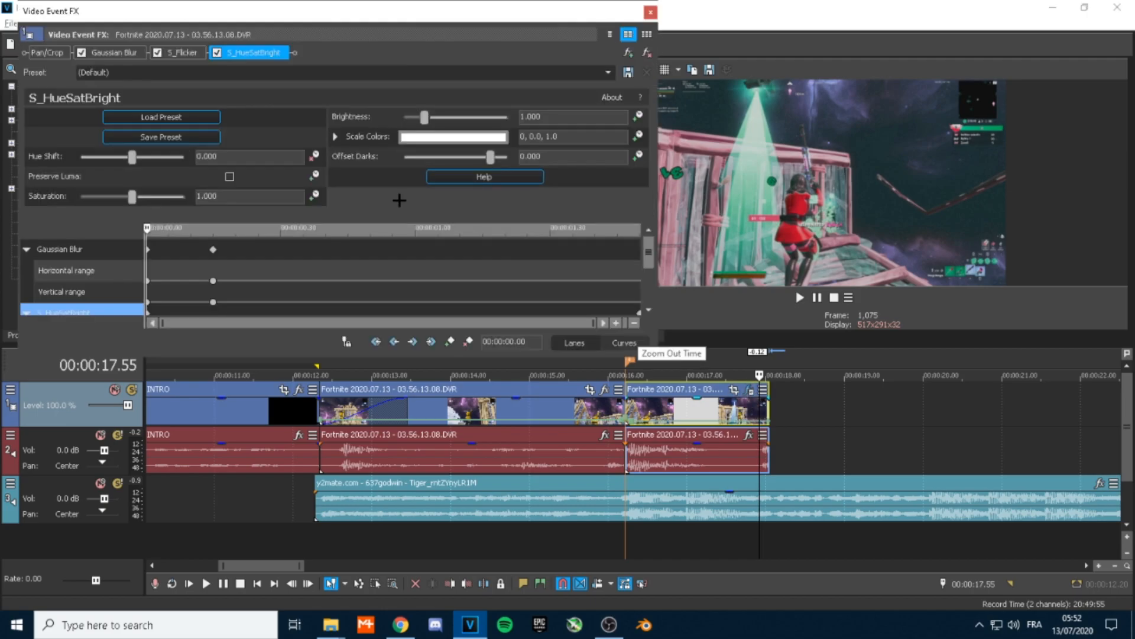
pyautogui.moveTo(146, 234); pyautogui.dragTo(727, 251)
pyautogui.moveTo(177, 159); pyautogui.dragTo(574, 50)
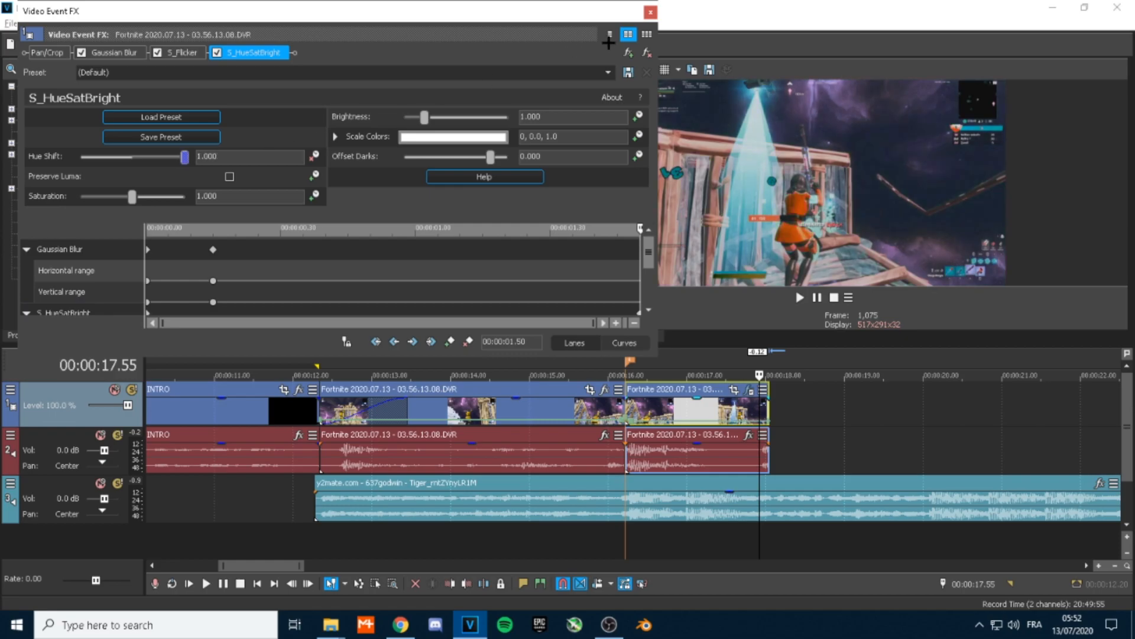
pyautogui.click(650, 12)
# - Add Fortnite 2020.07.13 - 03.56.30.09.DVR.mp4 from the project media directly after the trimmed gameplay piece at 00:00:18.03
pyautogui.scroll(-2, 697, 441)
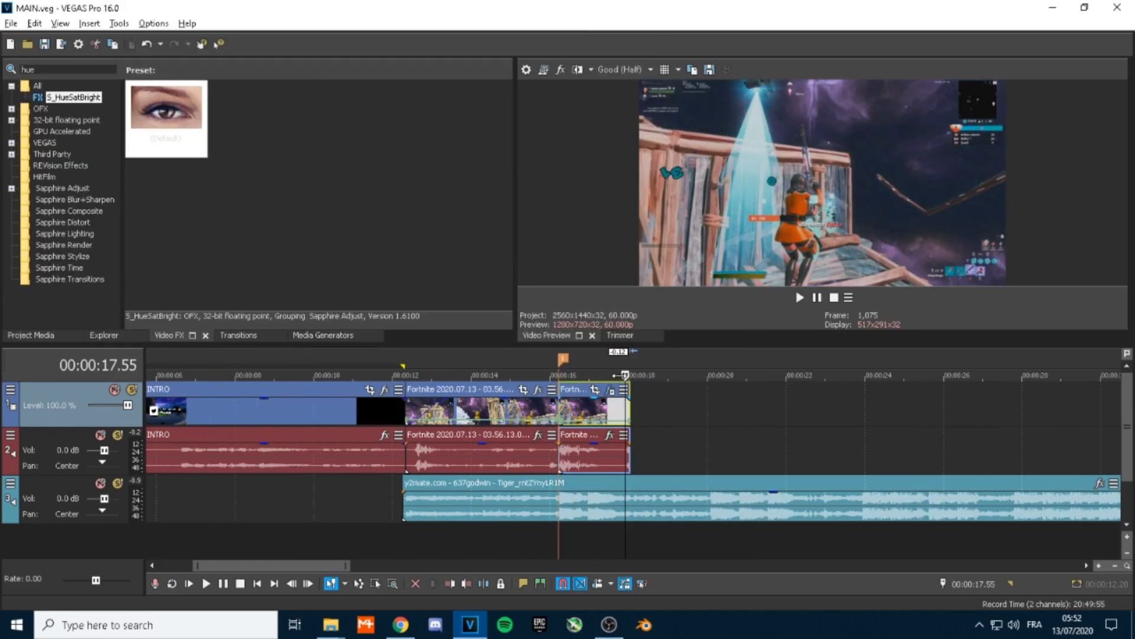
pyautogui.moveTo(625, 375); pyautogui.dragTo(629, 372)
pyautogui.click(31, 334)
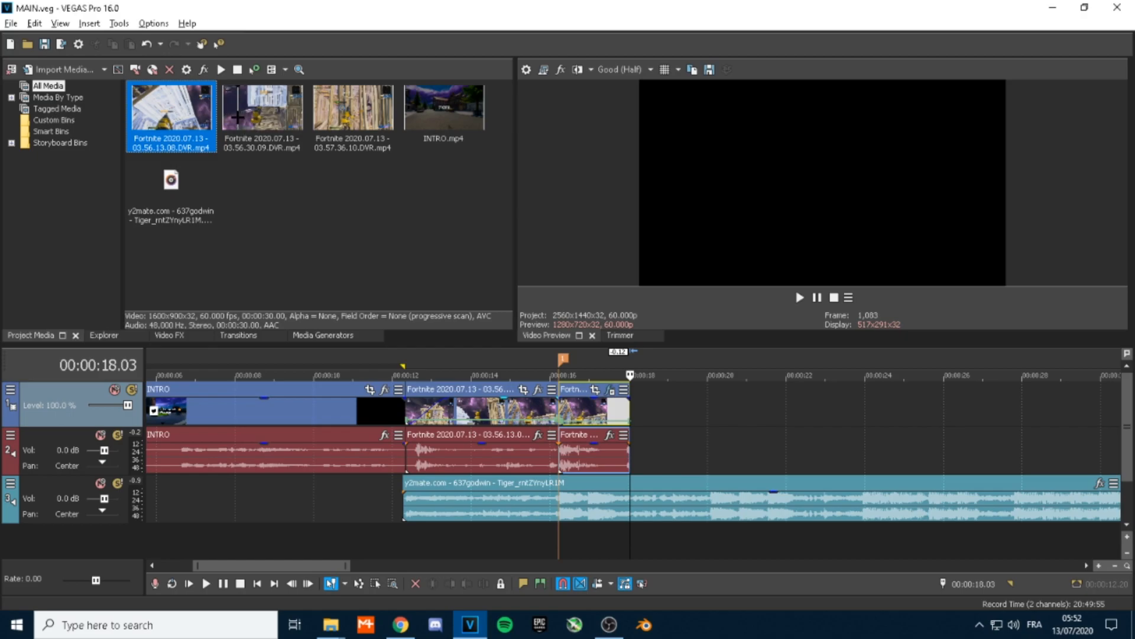
pyautogui.click(263, 116)
pyautogui.moveTo(269, 118); pyautogui.dragTo(640, 399)
pyautogui.scroll(-5, 694, 412)
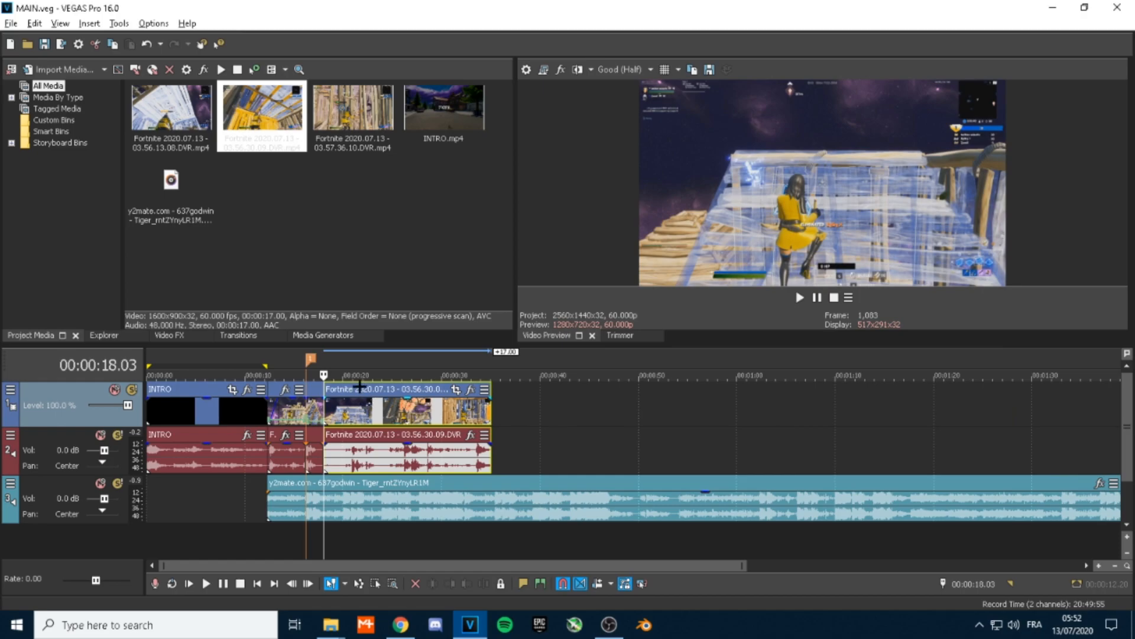
# - Move the new clip out of the way to about 00:00:35 and mark the next song beat while playing
pyautogui.moveTo(361, 392); pyautogui.dragTo(530, 392)
pyautogui.press('space')
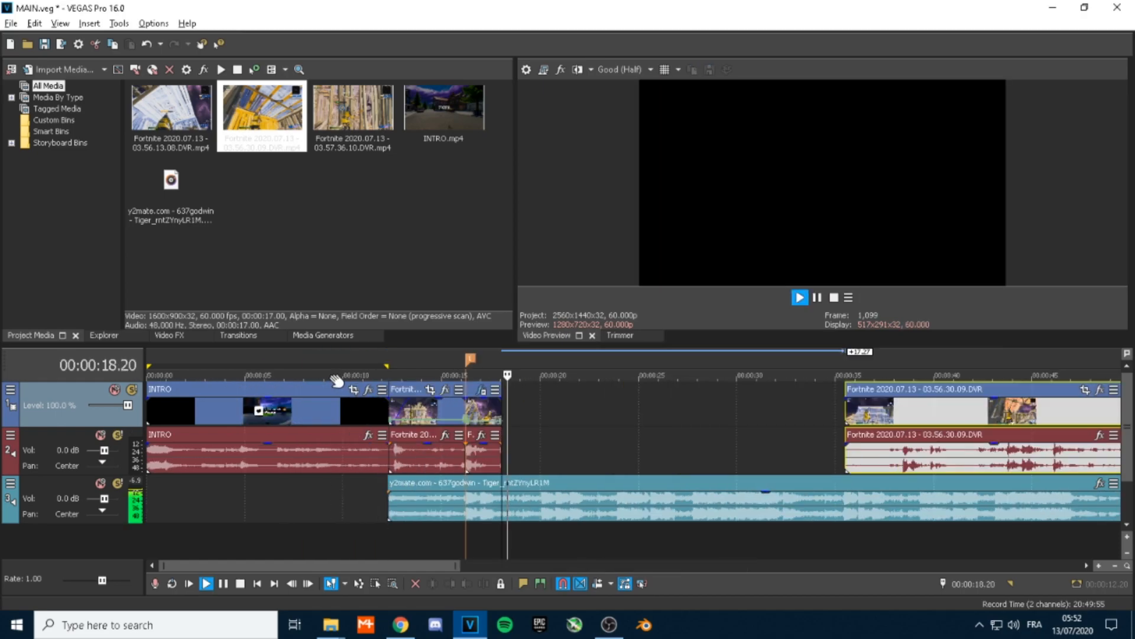
pyautogui.scroll(4, 325, 364)
pyautogui.press('m')
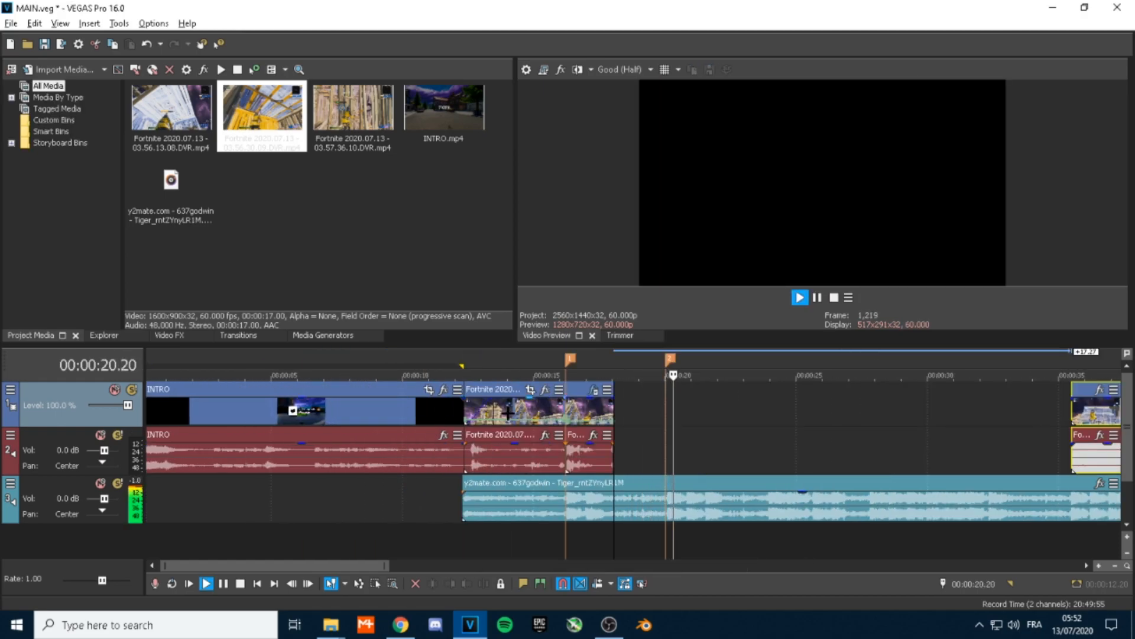
# - Split the last gameplay clip at 00:00:20.49 and freeze the frame at the cursor on the final piece
pyautogui.press('space')
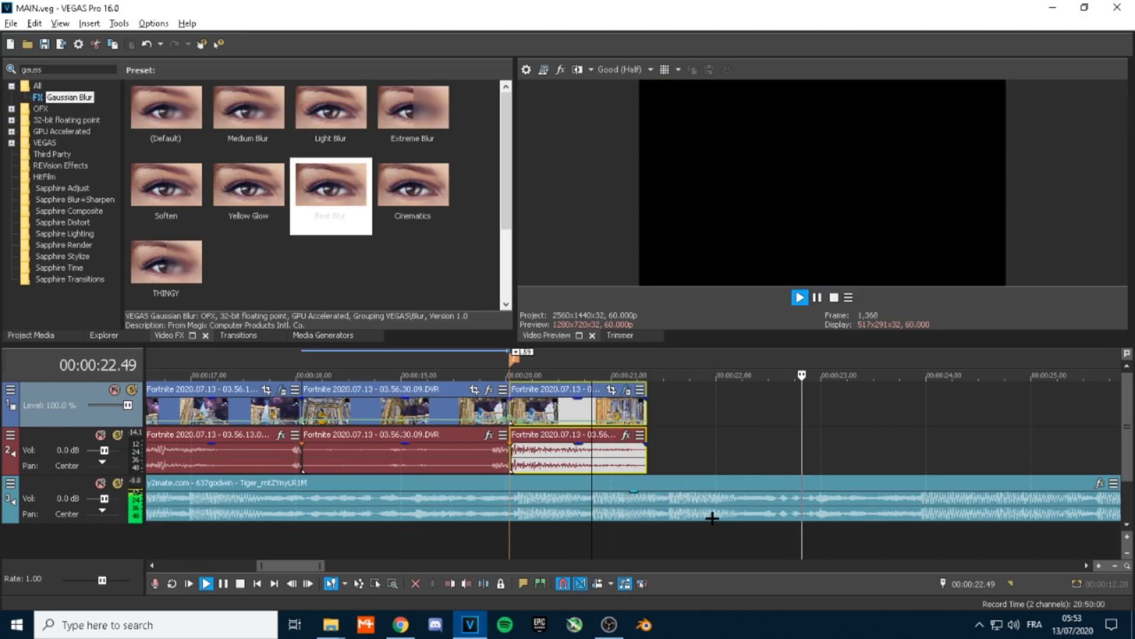
pyautogui.press('space')
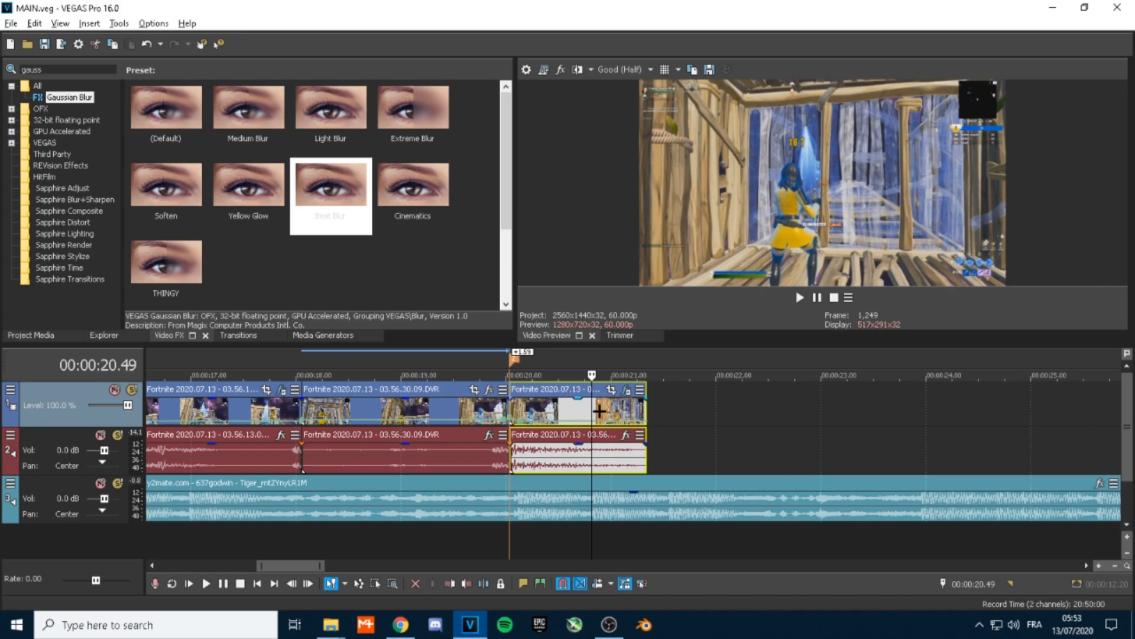
pyautogui.press('s')
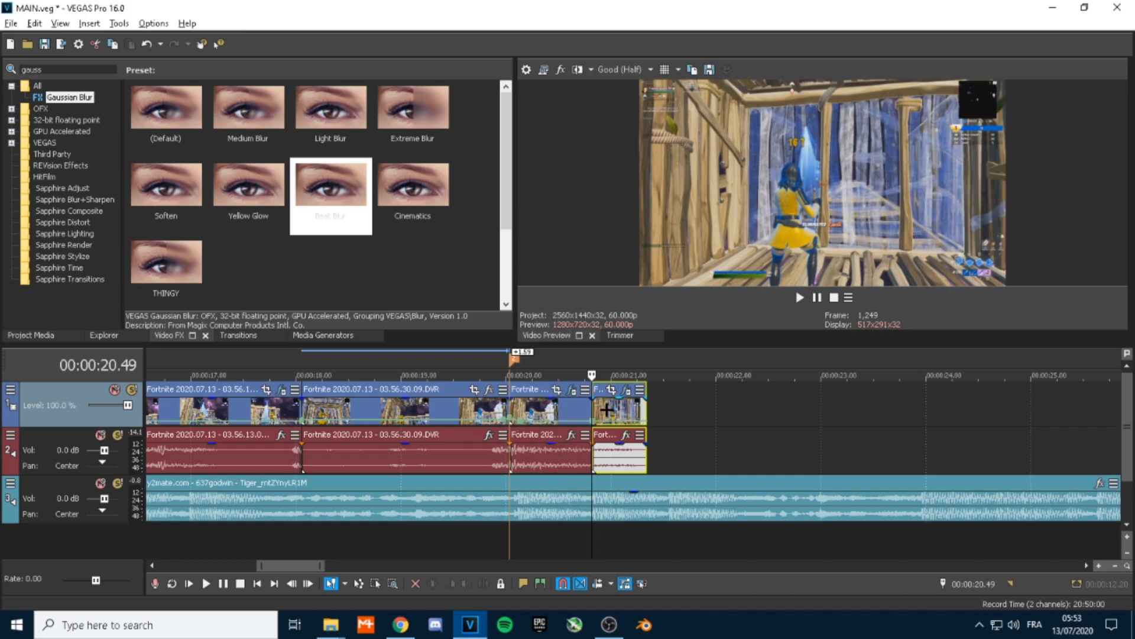
pyautogui.rightClick(607, 409)
pyautogui.moveTo(760, 461)
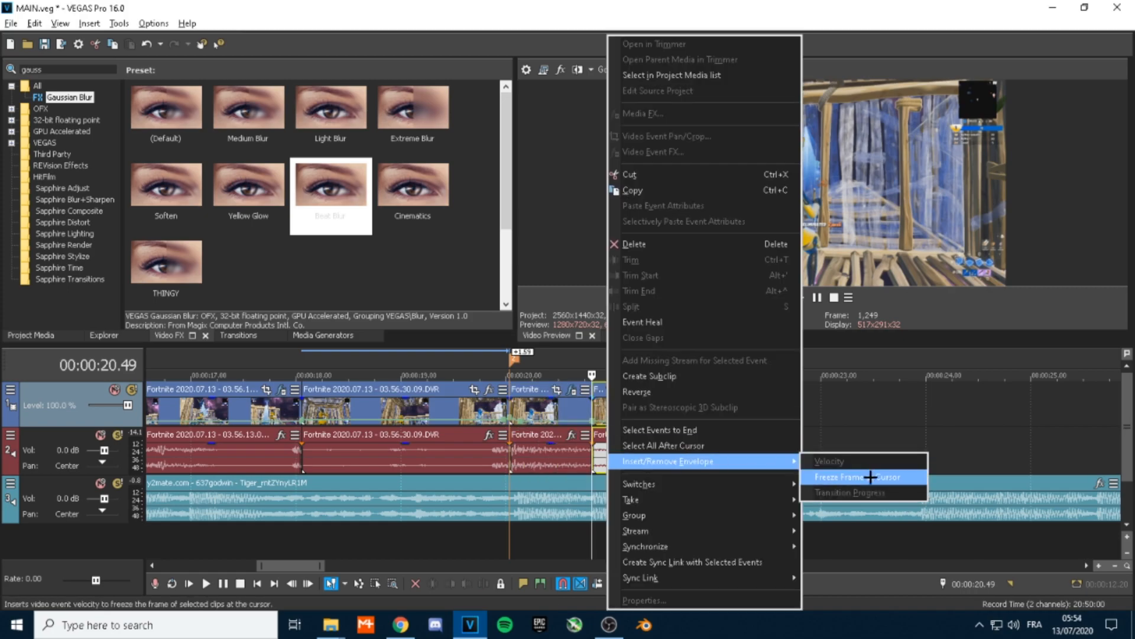
pyautogui.click(874, 477)
# - Save the project and play back the frozen gameplay piece
pyautogui.hotkey('ctrl', 's')
pyautogui.press('space')
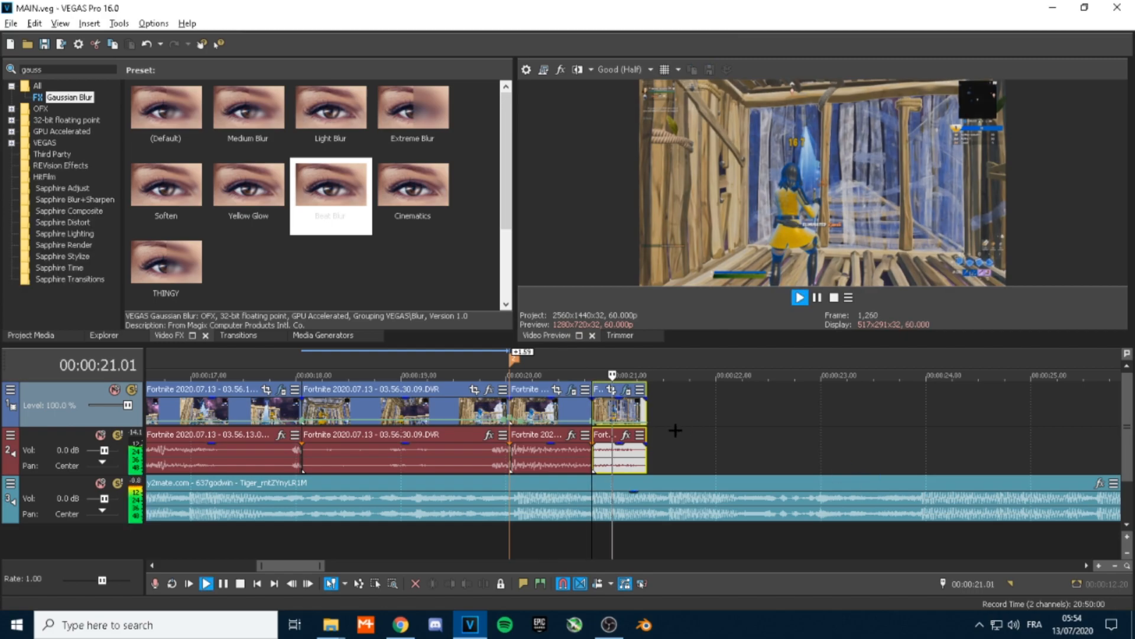
pyautogui.press('space')
# - Remove the Gaussian Blur and S_Flicker effects from the frozen piece and play it again
pyautogui.click(626, 391)
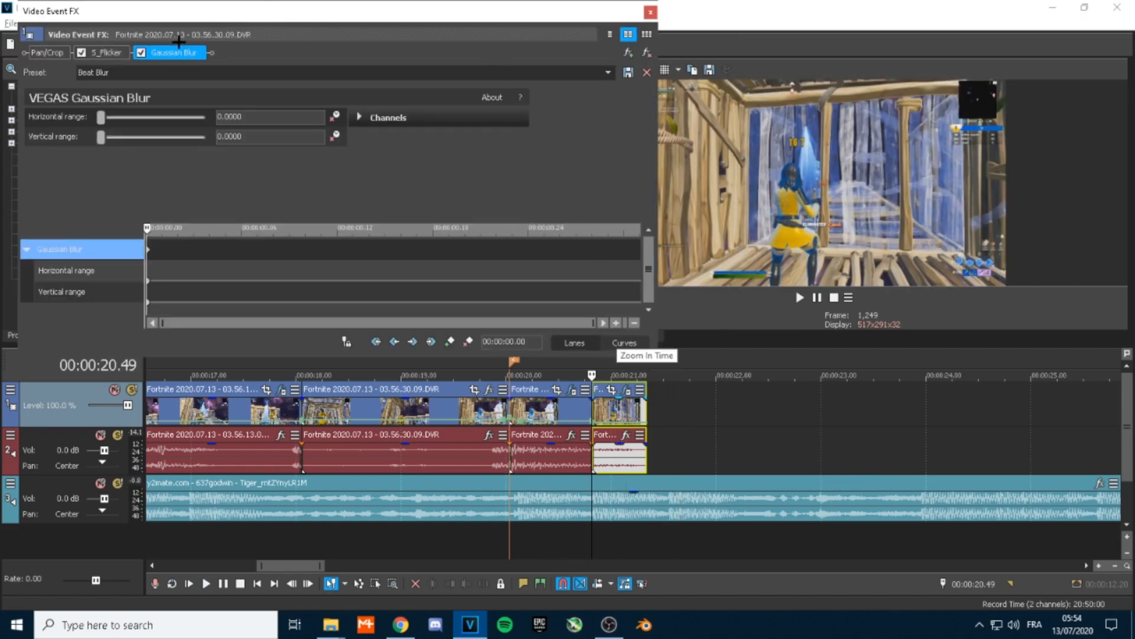
pyautogui.click(648, 52)
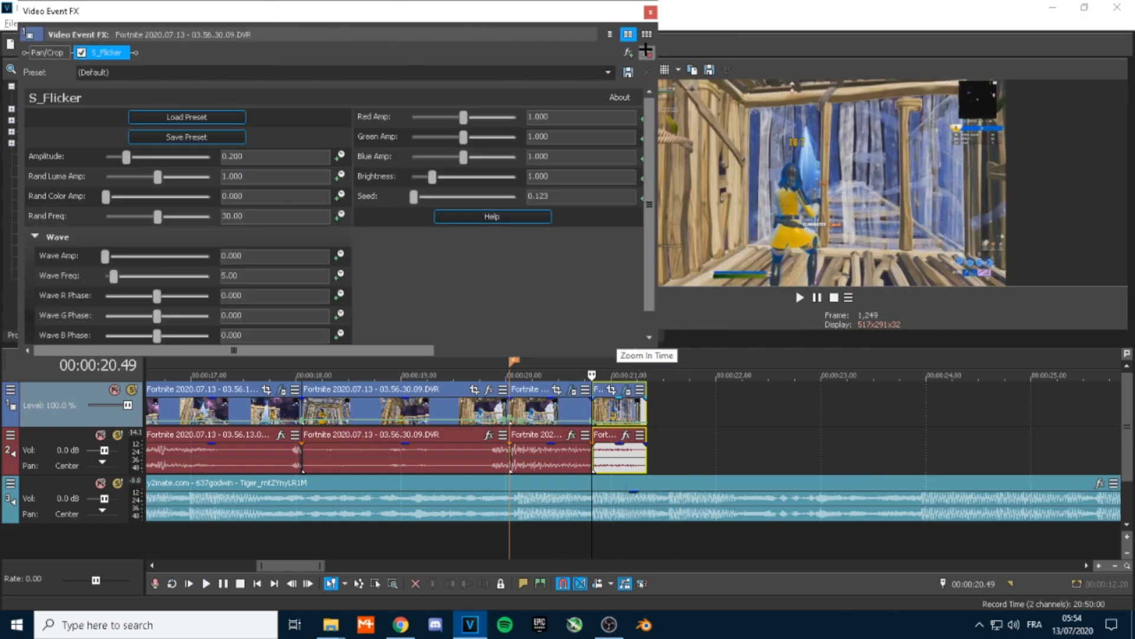
pyautogui.click(646, 51)
pyautogui.click(650, 12)
pyautogui.press('space')
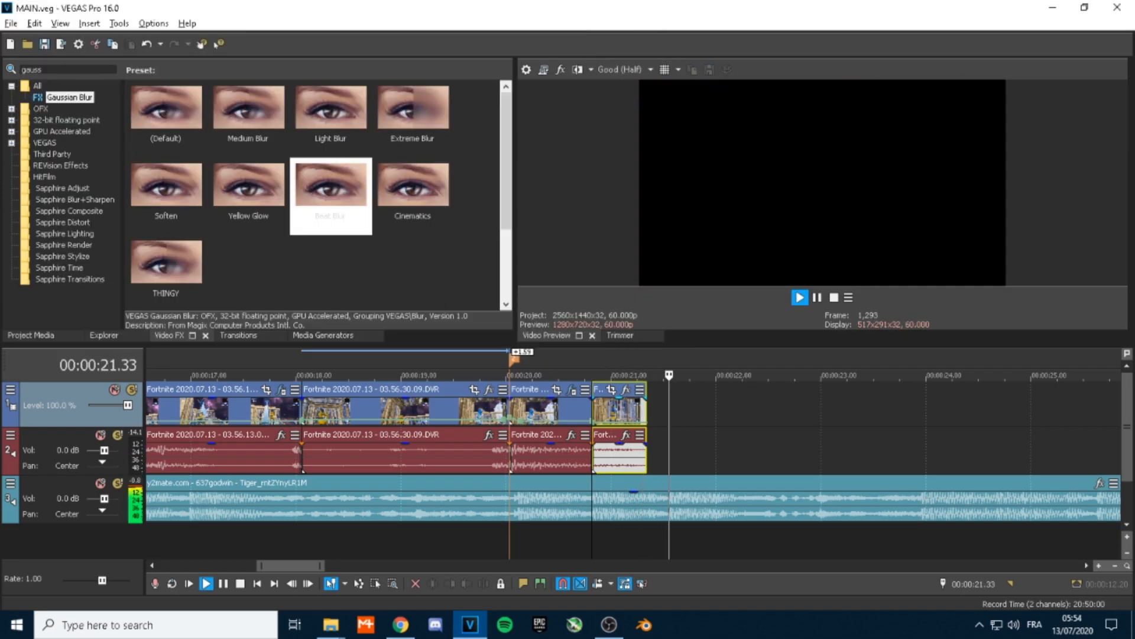
pyautogui.press('space')
pyautogui.click(602, 384)
pyautogui.scroll(3, 615, 386)
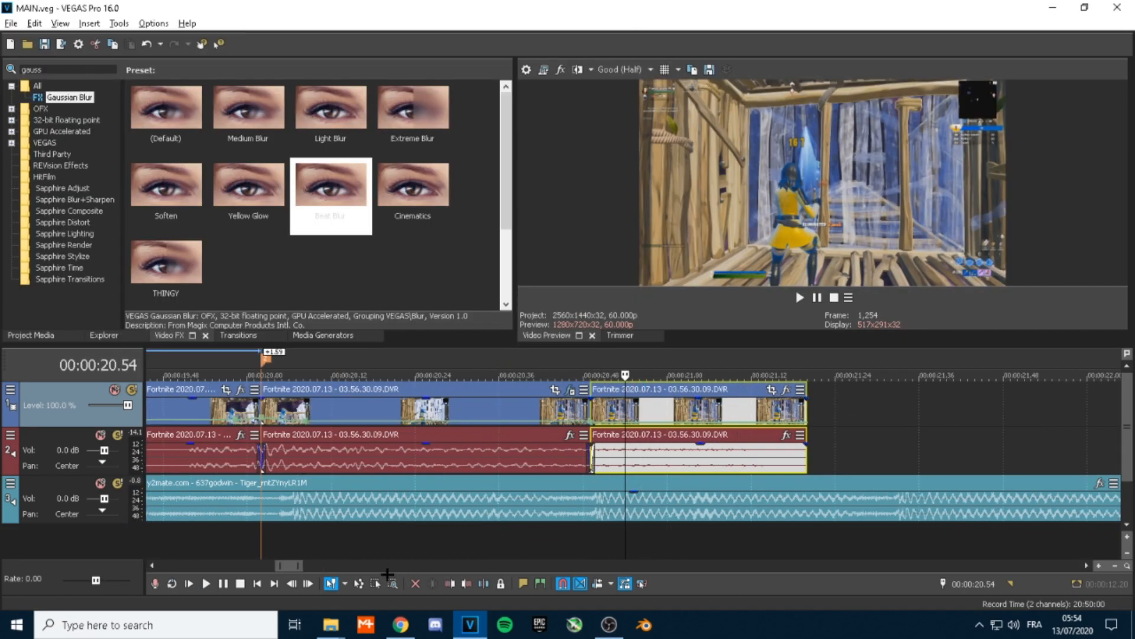
# - Insert a new video track above the gameplay track
pyautogui.moveTo(287, 565); pyautogui.dragTo(290, 566)
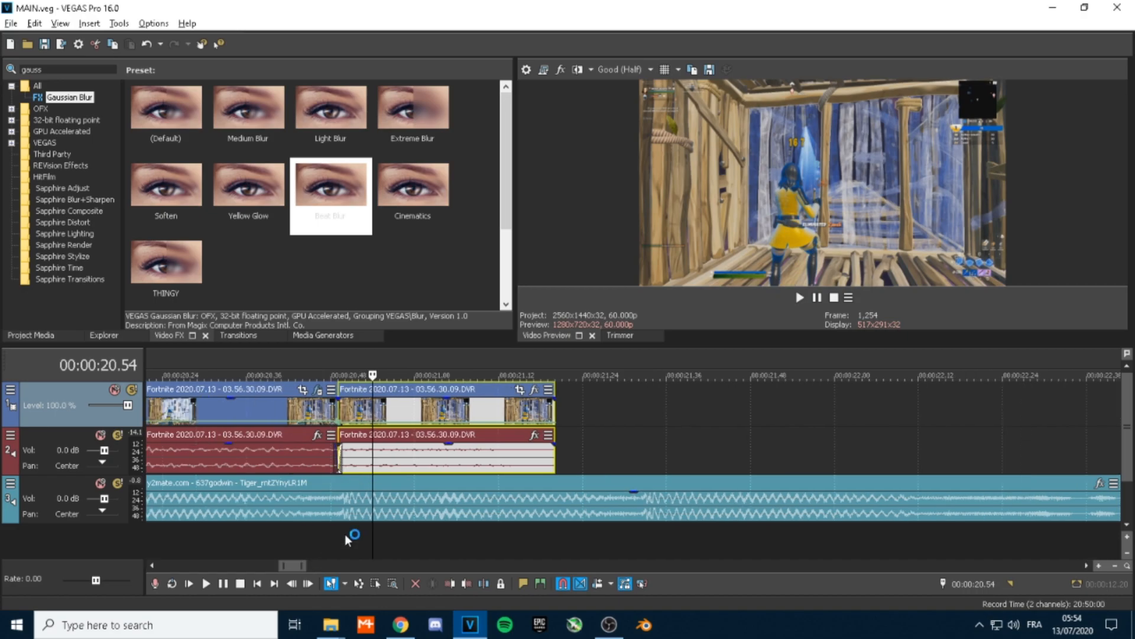
pyautogui.scroll(-3, 426, 458)
pyautogui.rightClick(135, 549)
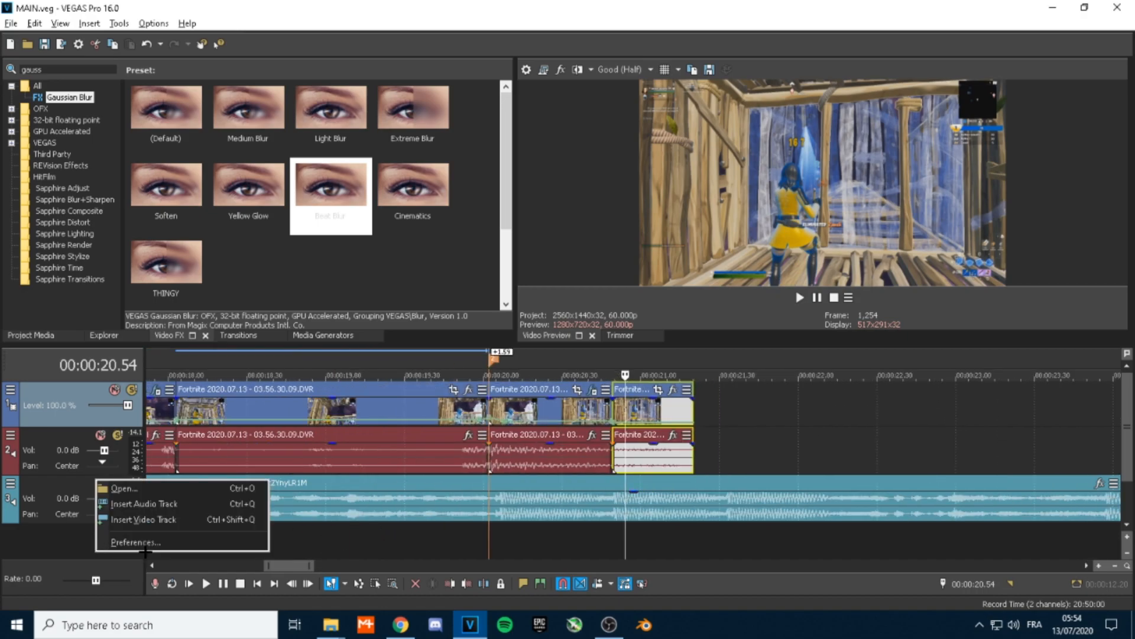
pyautogui.click(142, 519)
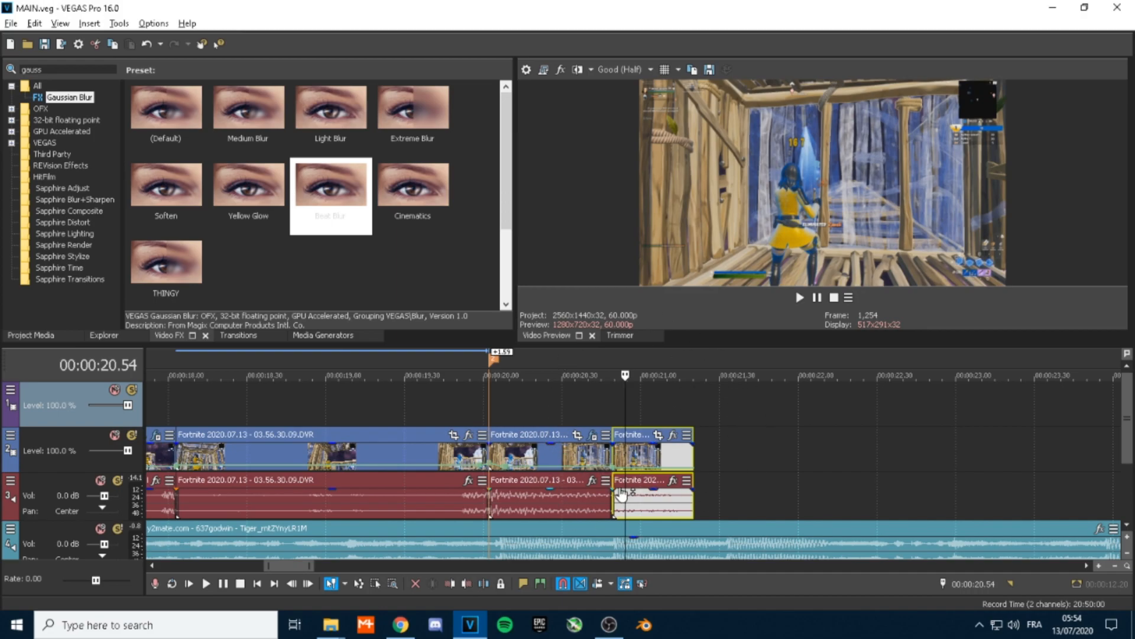
# - Enable the mask in the frozen piece's Pan/Crop and trace it around the yellow-and-blue character's outline
pyautogui.click(633, 457)
pyautogui.click(658, 436)
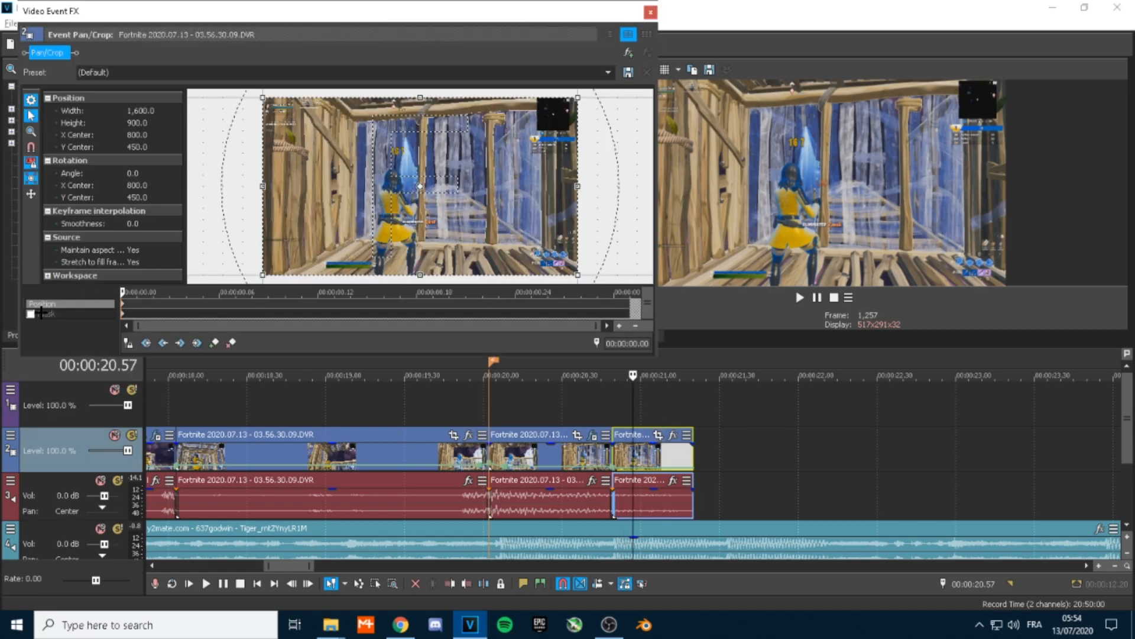
pyautogui.click(651, 12)
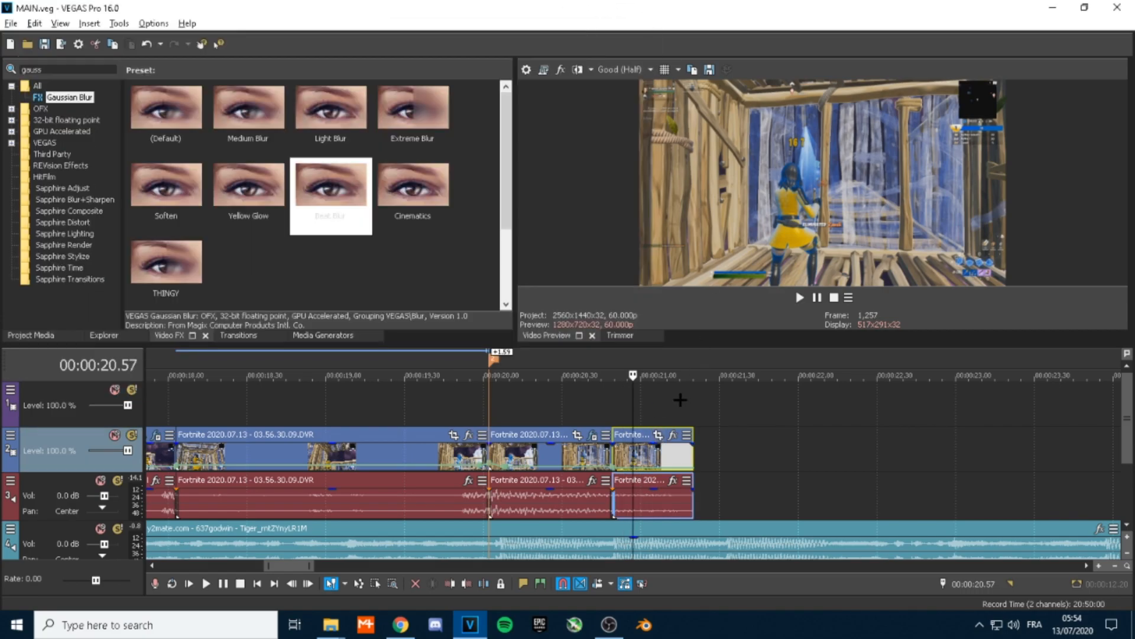
pyautogui.click(658, 436)
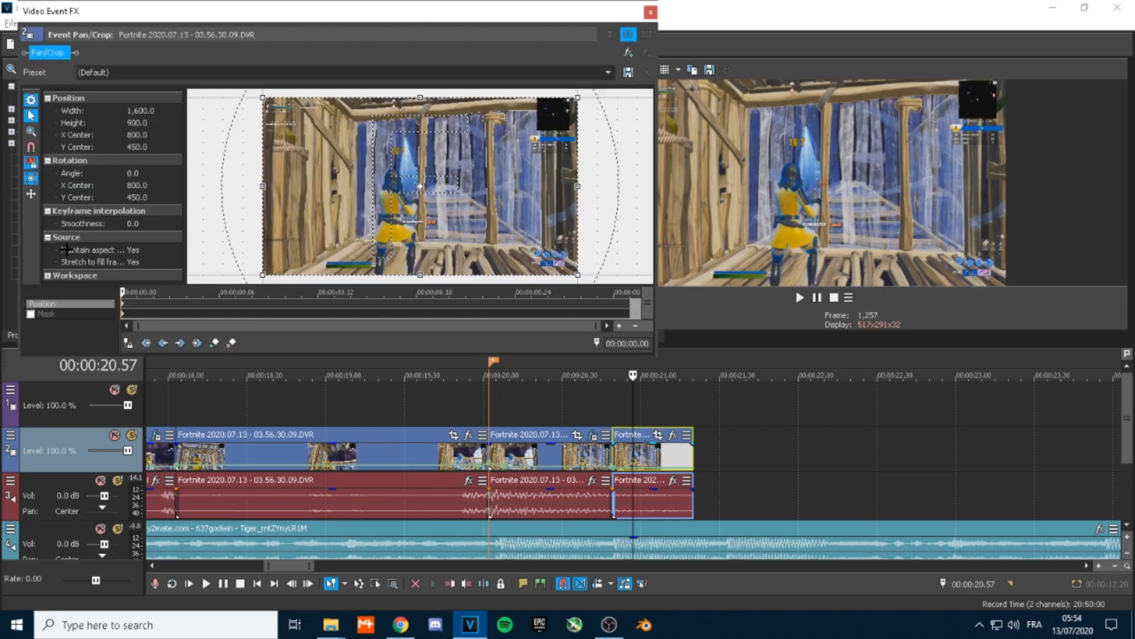
pyautogui.click(30, 314)
pyautogui.doubleClick(223, 17)
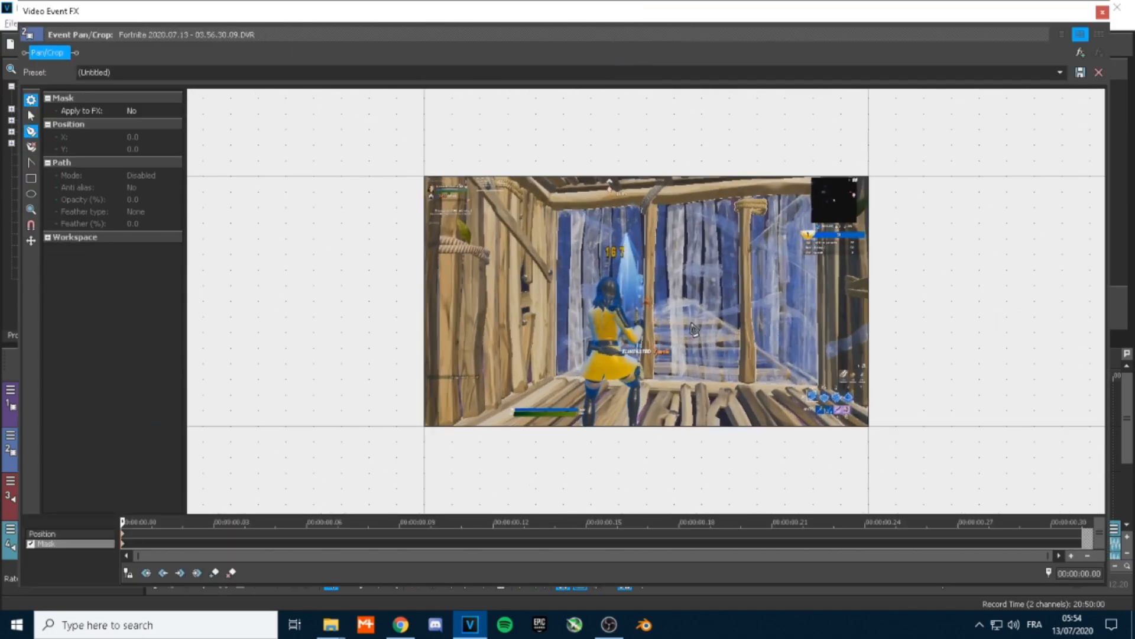
pyautogui.scroll(8, 693, 329)
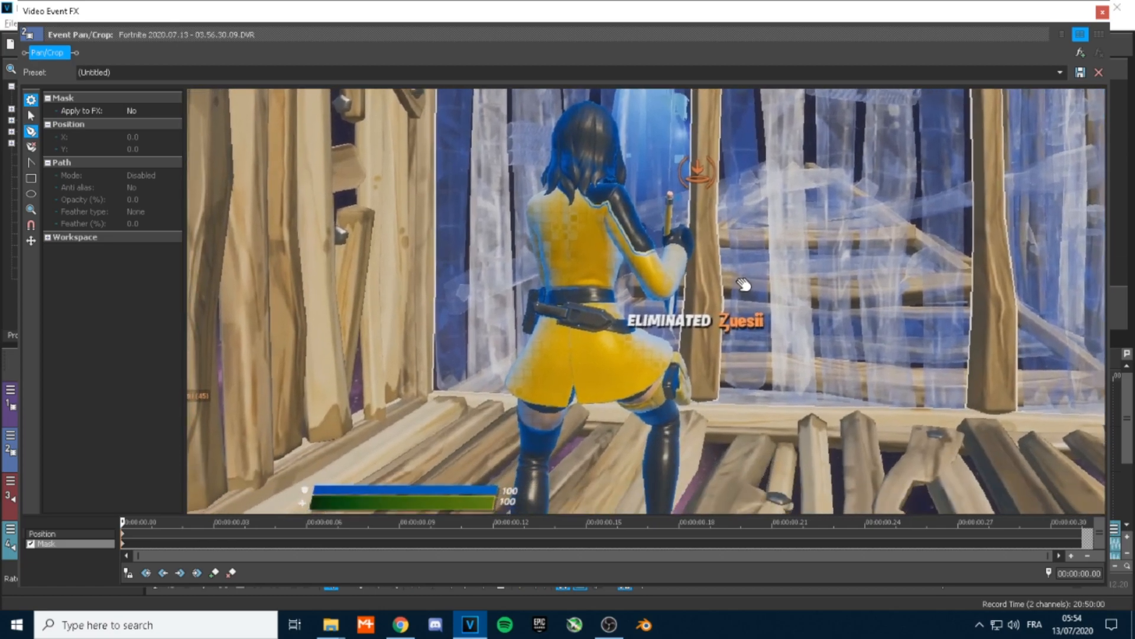
pyautogui.moveTo(744, 284); pyautogui.dragTo(753, 254)
pyautogui.scroll(-1, 749, 259)
pyautogui.click(676, 486)
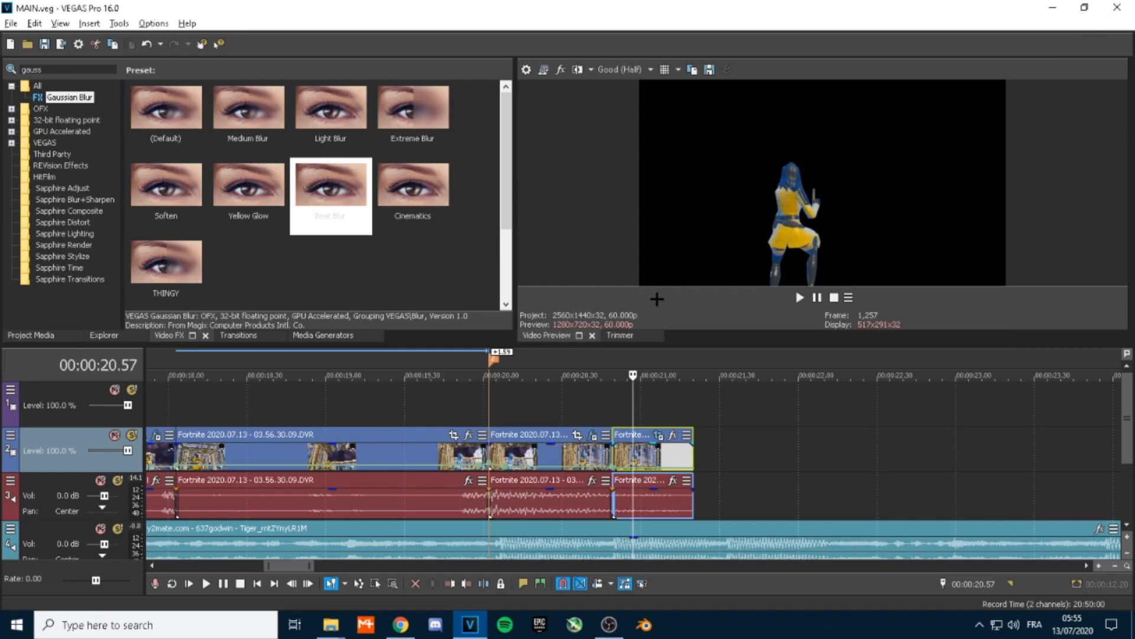
# - Apply the MASK preset of S_EdgeDetect to the masked piece and set Weight Red to about 1.007
pyautogui.moveTo(62, 69); pyautogui.dragTo(3, 73)
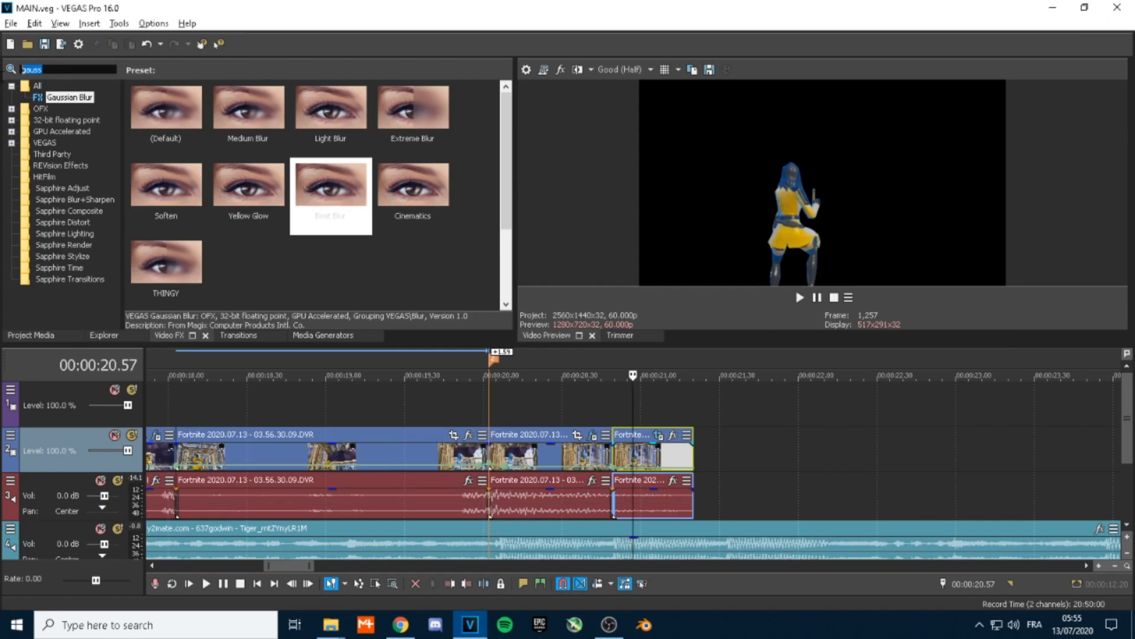
pyautogui.write('edge')
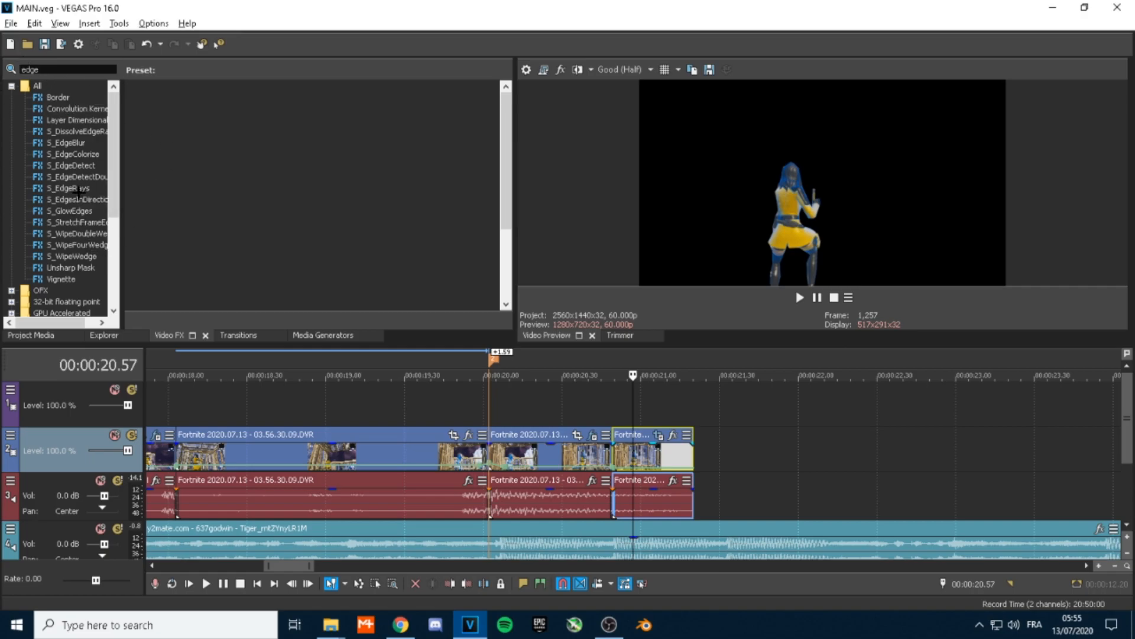
pyautogui.click(79, 165)
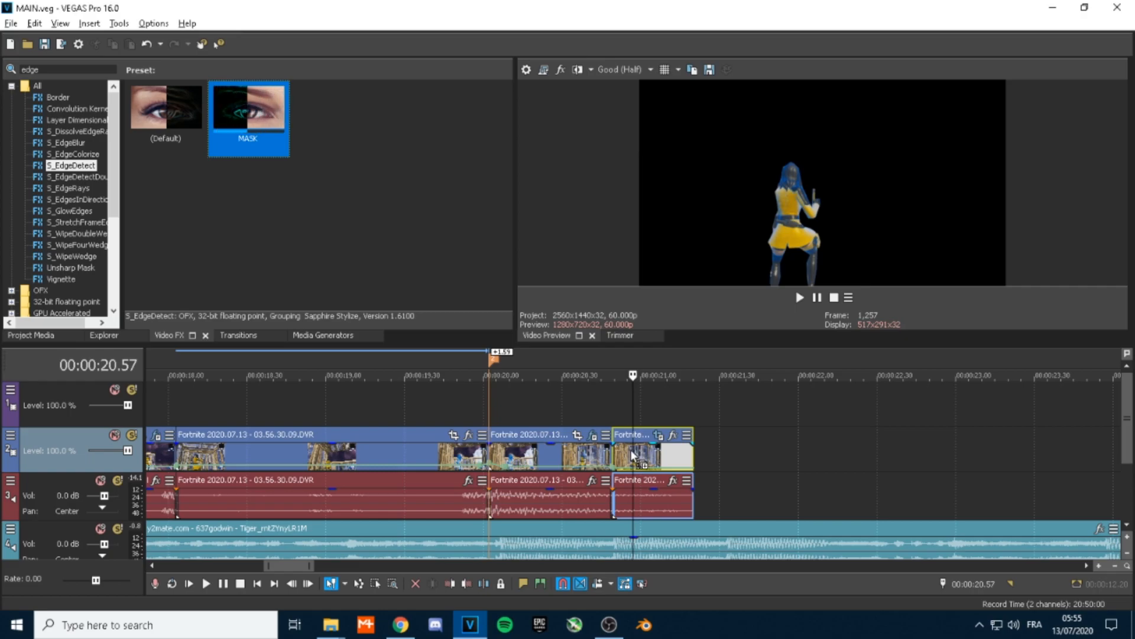
pyautogui.moveTo(632, 454); pyautogui.dragTo(632, 454)
pyautogui.doubleClick(572, 11)
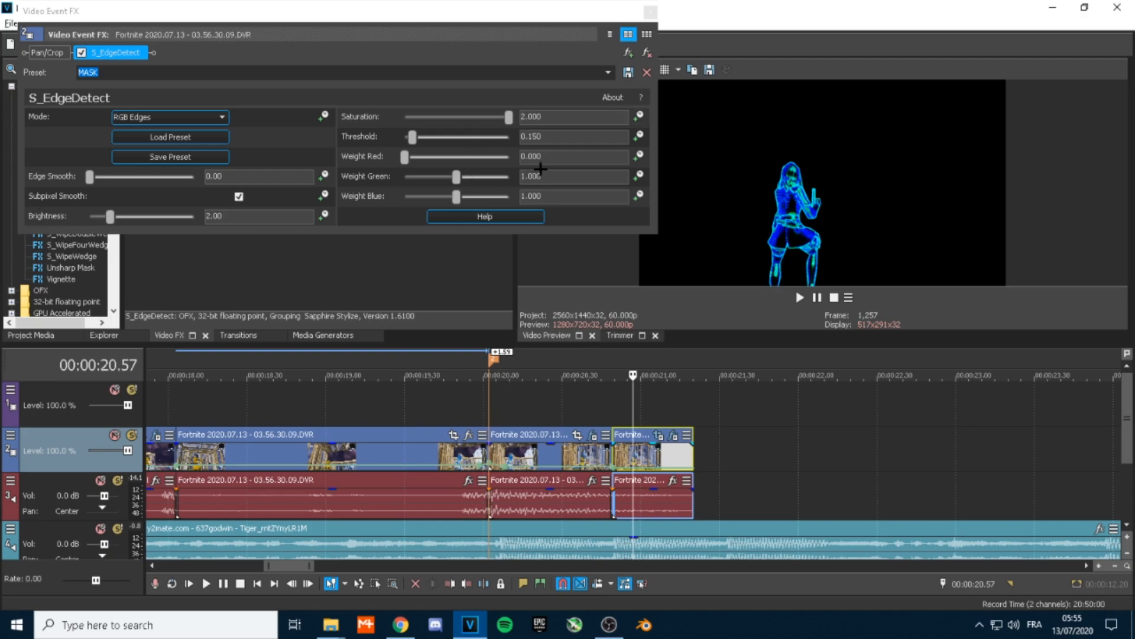
pyautogui.moveTo(405, 157); pyautogui.dragTo(435, 157)
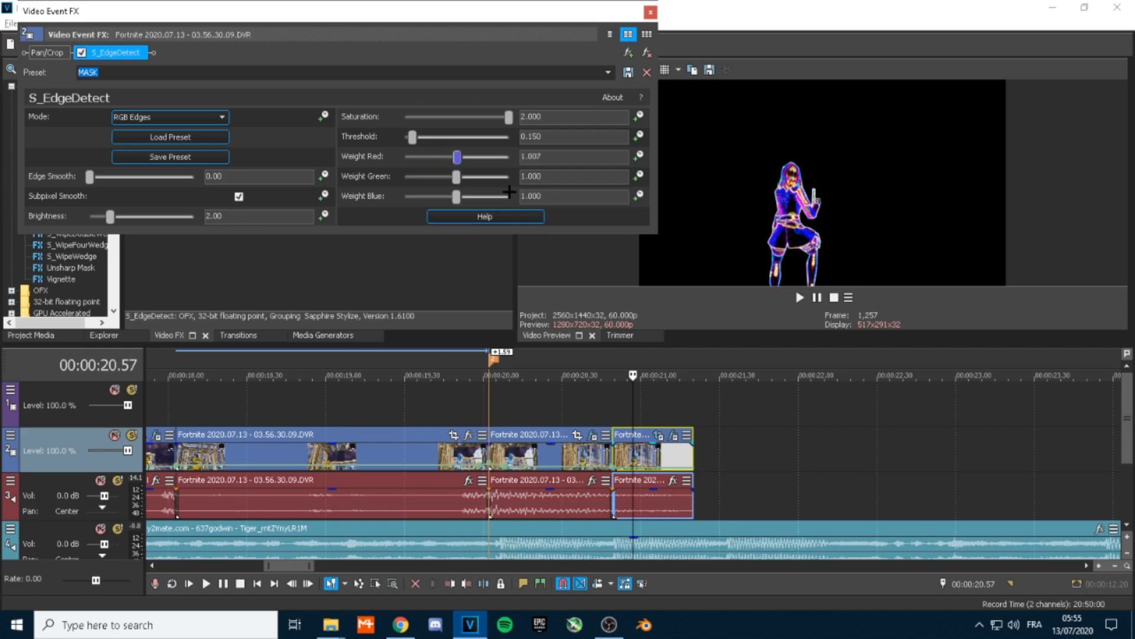
pyautogui.click(648, 13)
# - Copy the masked piece onto the new top video track at the same start and delete the extra audio track
pyautogui.click(631, 454)
pyautogui.hotkey('ctrl', 'c')
pyautogui.click(612, 405)
pyautogui.hotkey('ctrl', 'v')
pyautogui.rightClick(53, 441)
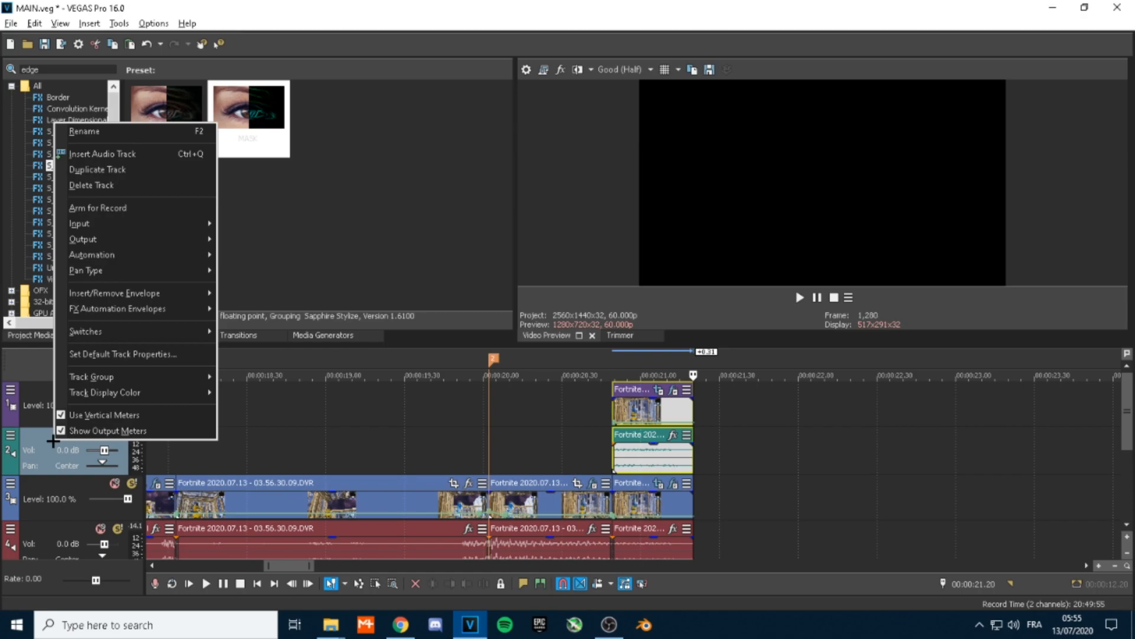
pyautogui.click(122, 184)
# - Fade in the top copy over most of its length and remove S_EdgeDetect from the masked piece below
pyautogui.click(614, 406)
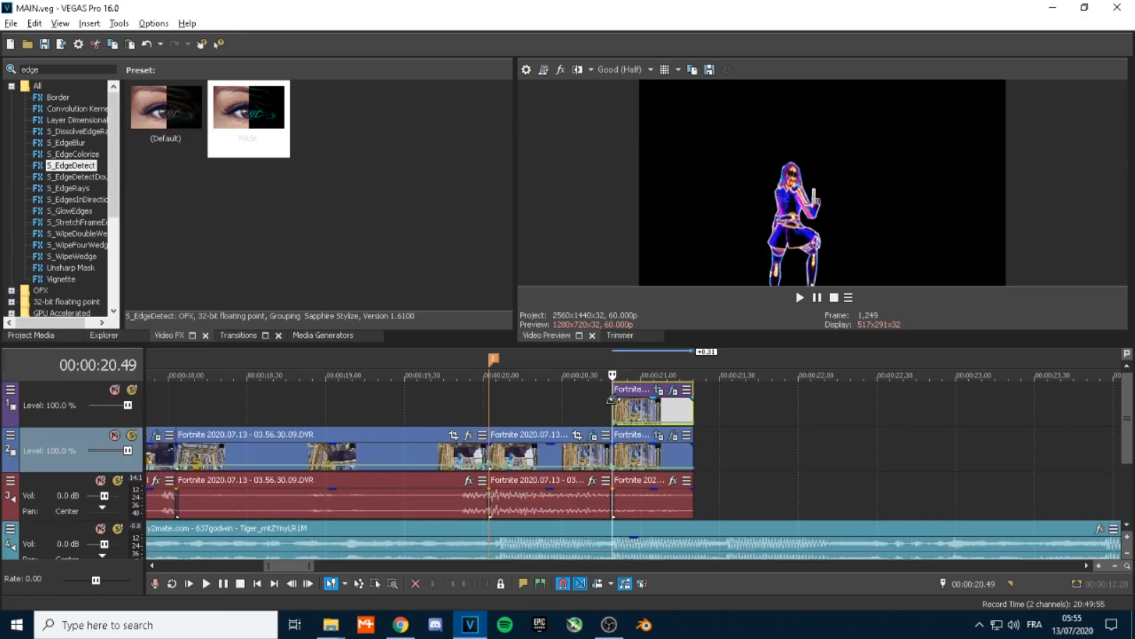
pyautogui.moveTo(611, 401); pyautogui.dragTo(674, 417)
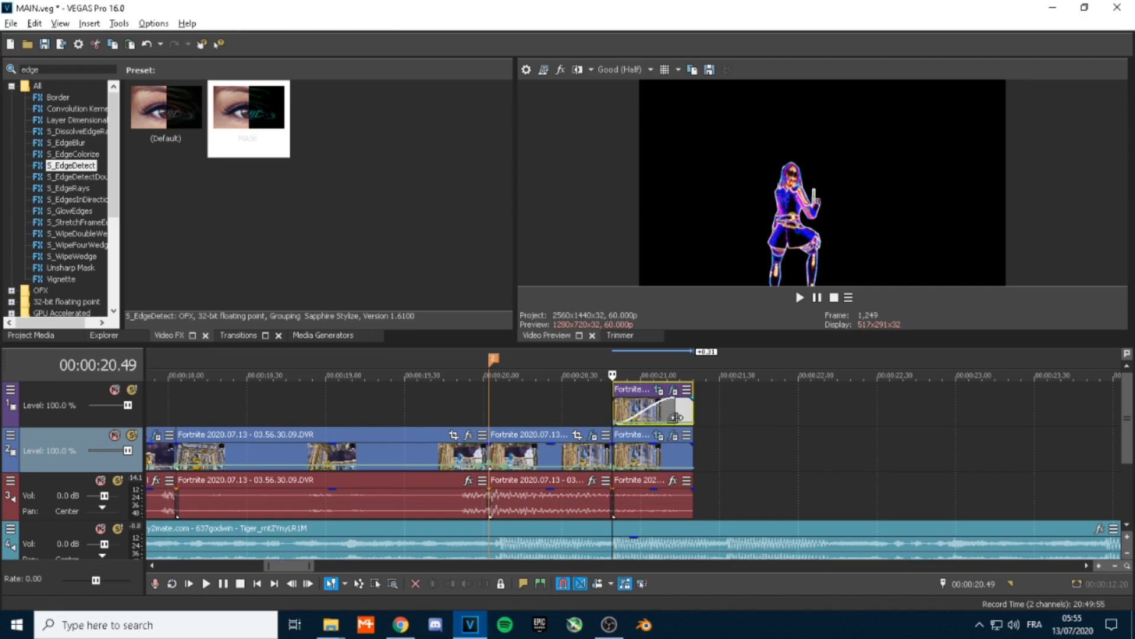
pyautogui.click(630, 451)
pyautogui.click(673, 434)
pyautogui.click(647, 52)
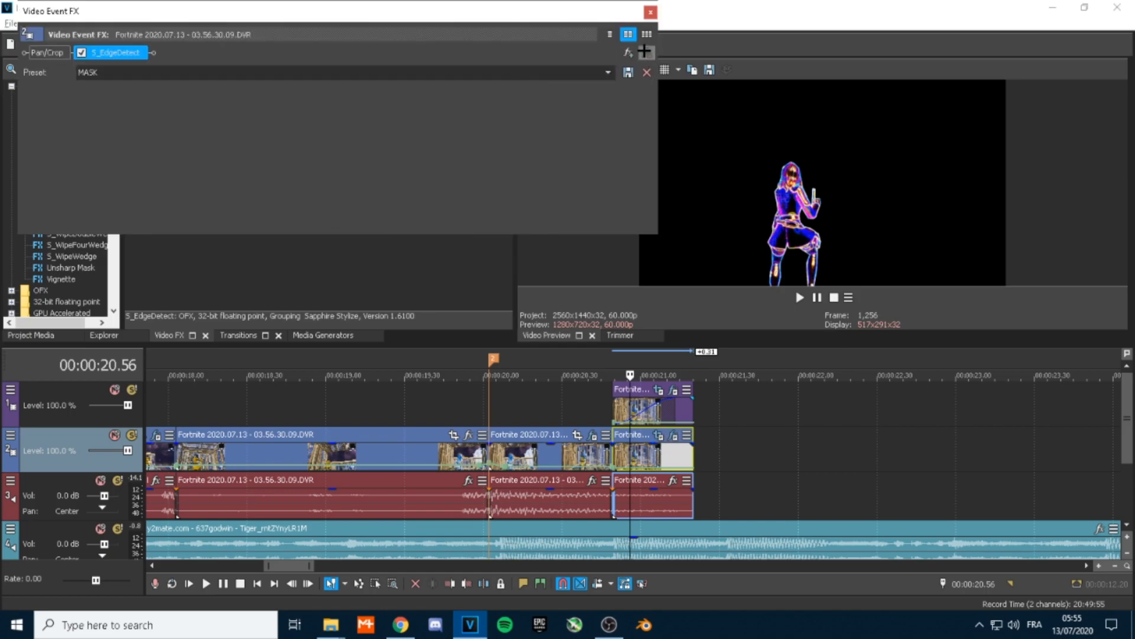
pyautogui.click(651, 11)
pyautogui.press('space')
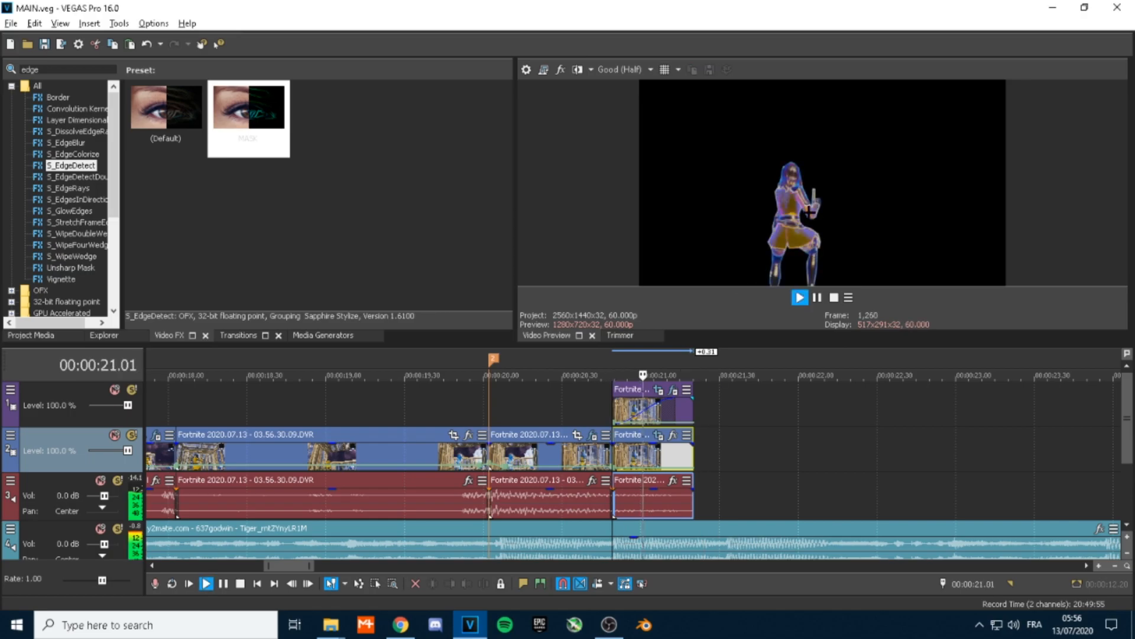
pyautogui.press('space')
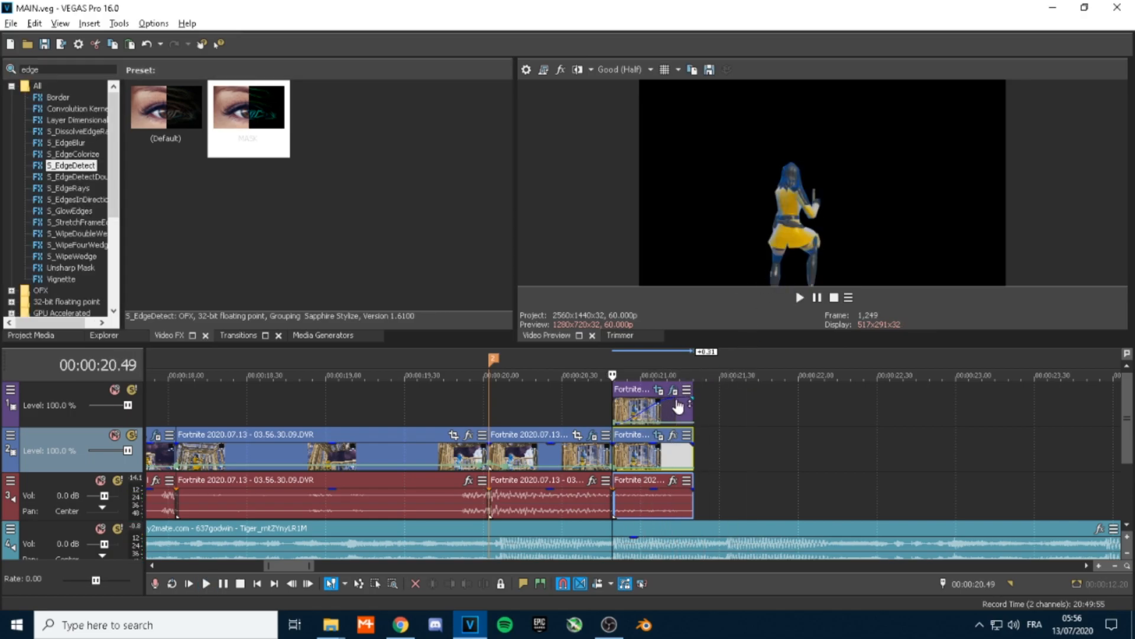
# - Shorten the top copy's fade-in to 00:00:00.16 and play it back
pyautogui.moveTo(681, 405); pyautogui.dragTo(650, 404)
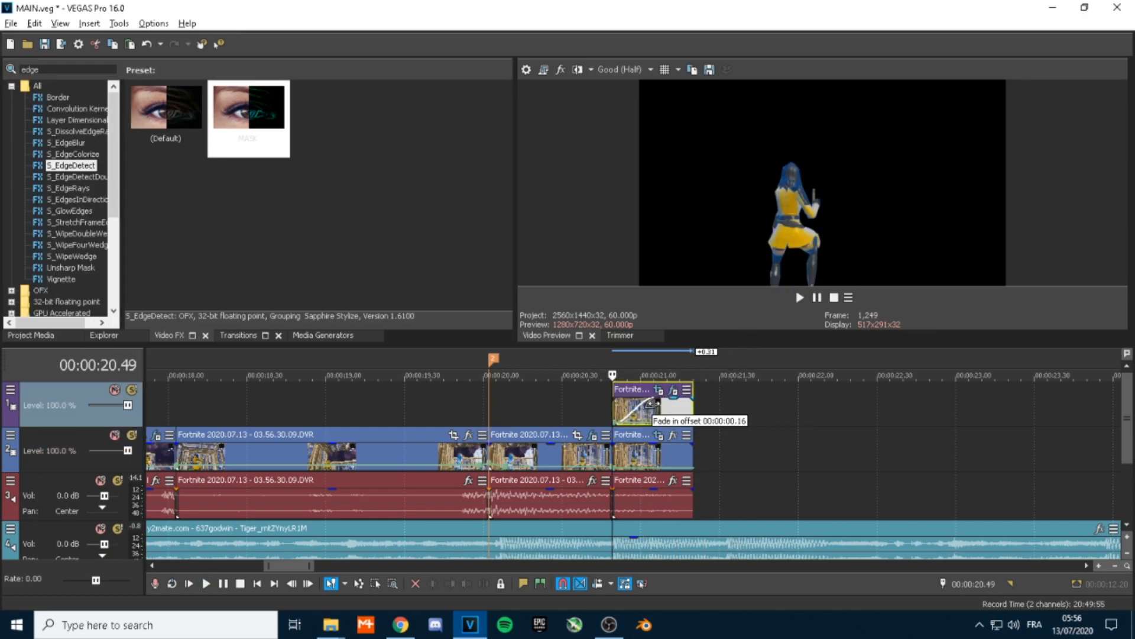
pyautogui.press('space')
pyautogui.press('space')
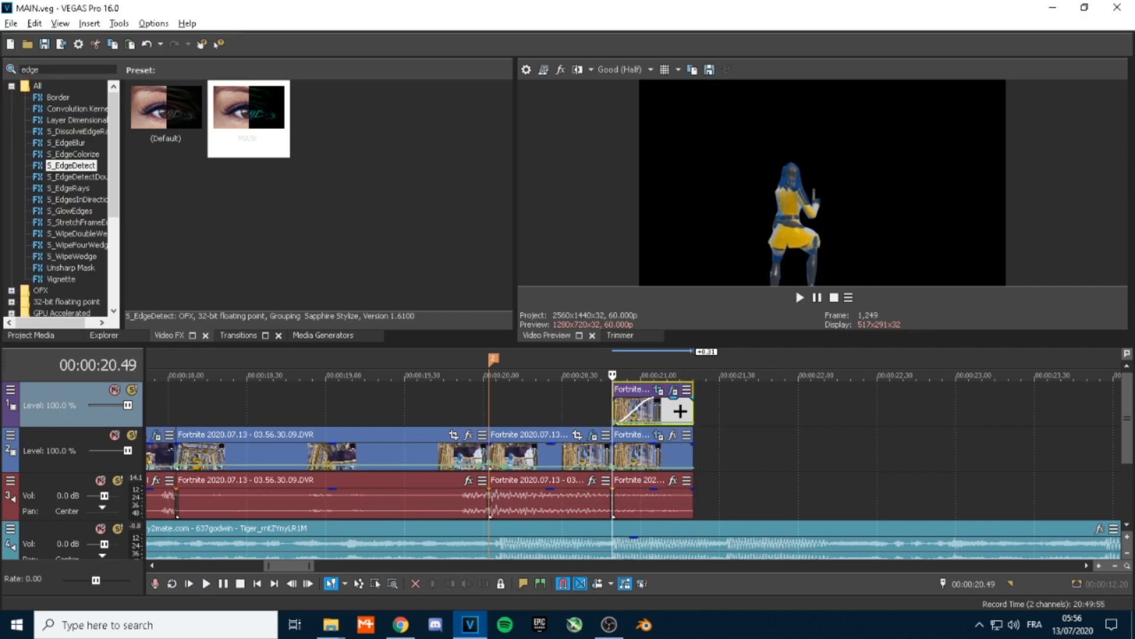
# - Open the Pan/Crop editor for the top copy and enlarge its window
pyautogui.click(680, 406)
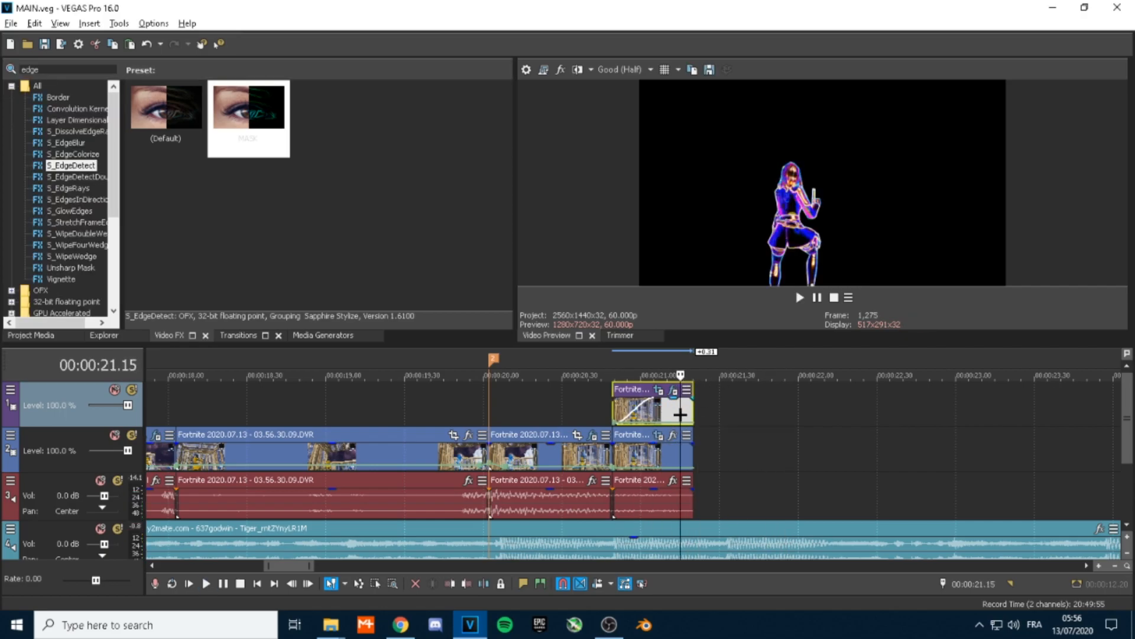
pyautogui.click(658, 390)
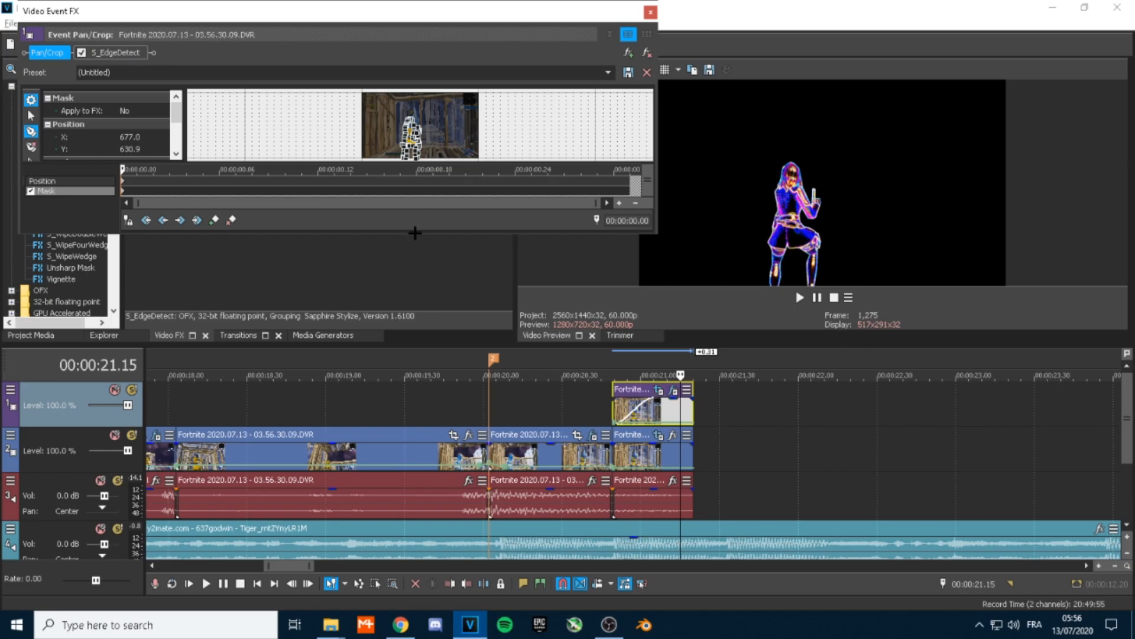
pyautogui.moveTo(414, 285); pyautogui.dragTo(414, 319)
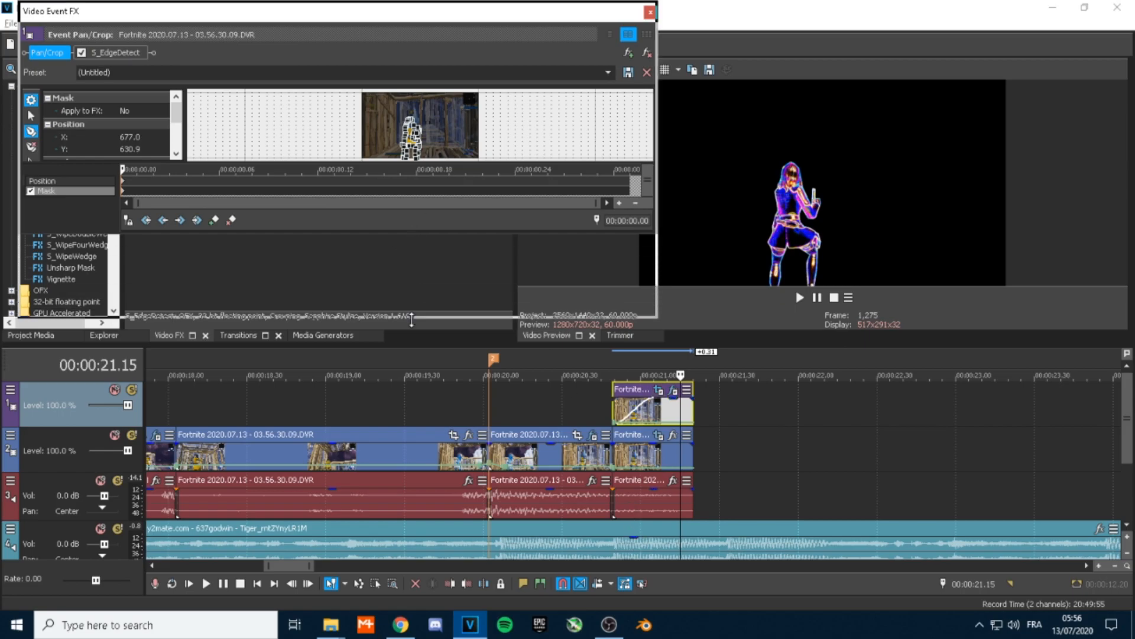
# - Trim the end of the lower masked piece to 00:00:21.05, where the top copy's fade-in finishes, and play it
pyautogui.click(641, 451)
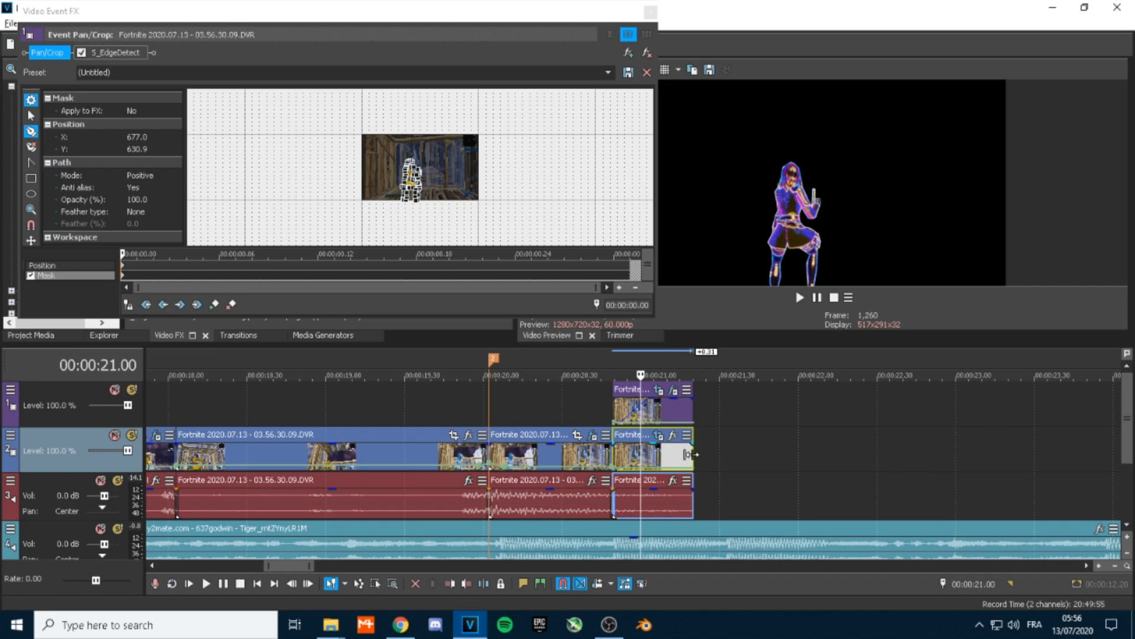
pyautogui.click(658, 416)
pyautogui.moveTo(692, 455); pyautogui.dragTo(654, 453)
pyautogui.press('space')
pyautogui.press('space')
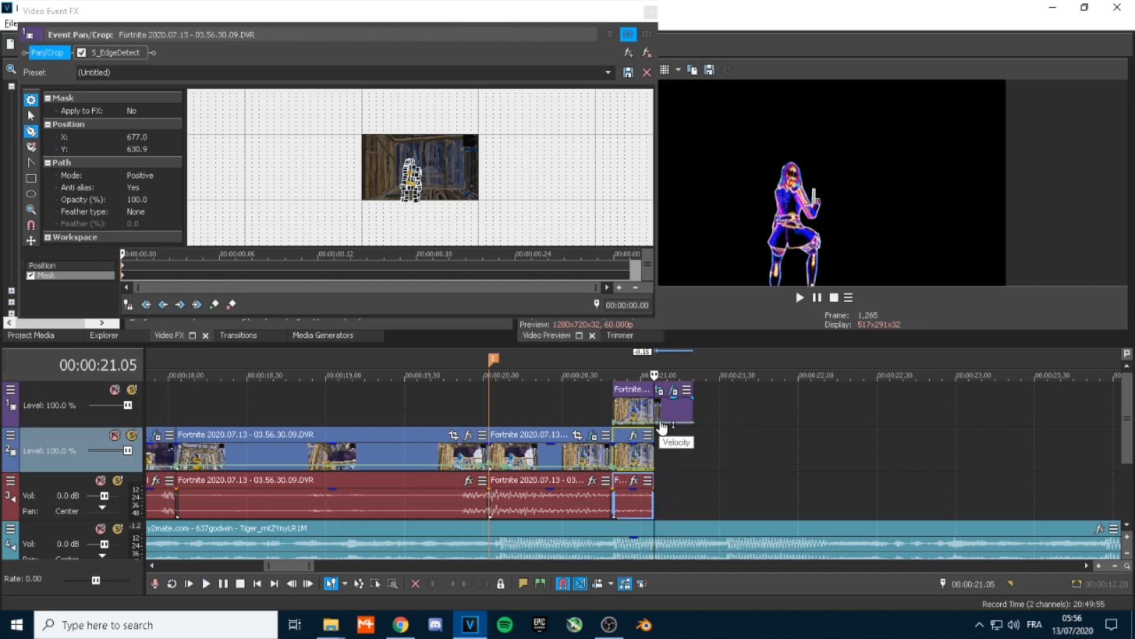
# - Keyframe the top copy's Pan/Crop position near its end, shift the frame horizontally at 00:00:00.31, and play the movement
pyautogui.click(670, 405)
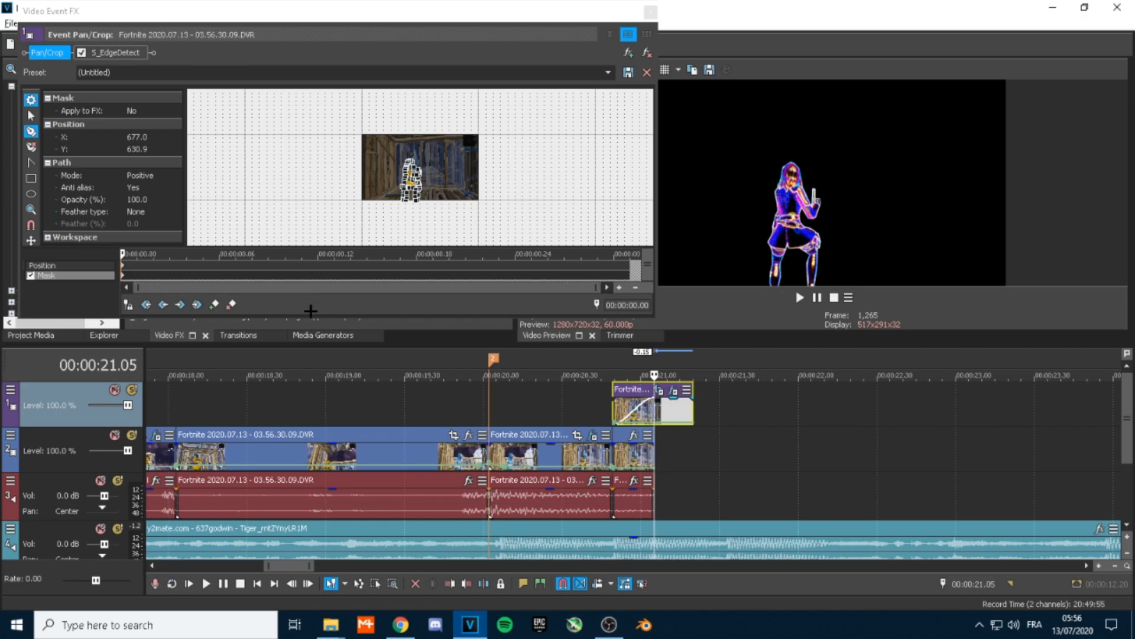
pyautogui.moveTo(444, 319); pyautogui.dragTo(444, 405)
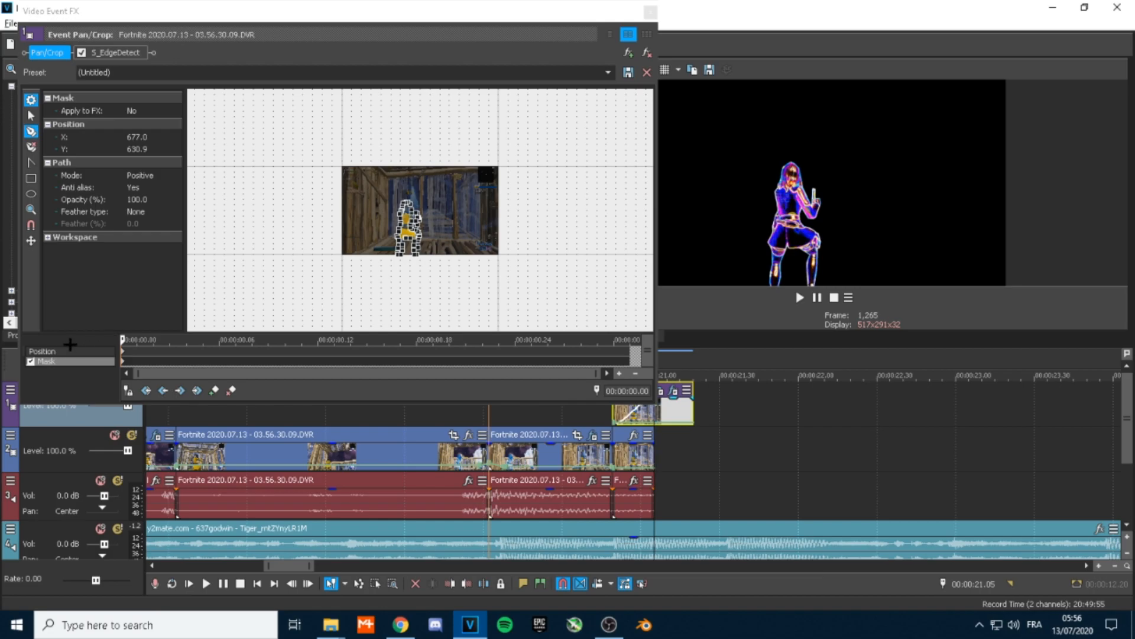
pyautogui.click(42, 352)
pyautogui.scroll(4, 393, 284)
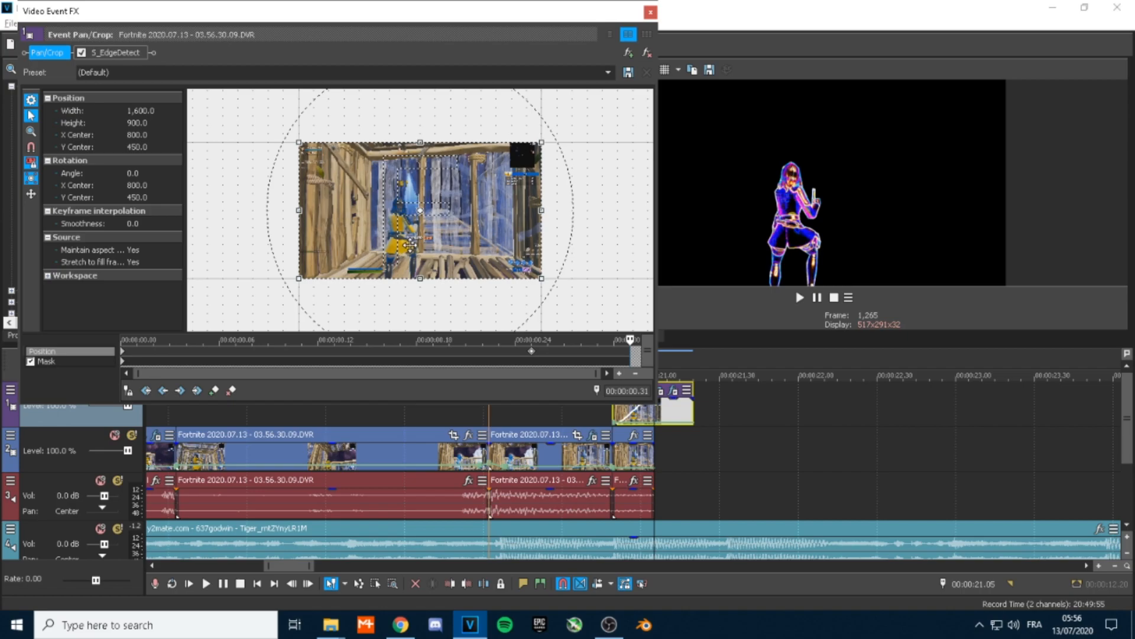
pyautogui.moveTo(406, 244); pyautogui.dragTo(650, 244)
pyautogui.click(650, 9)
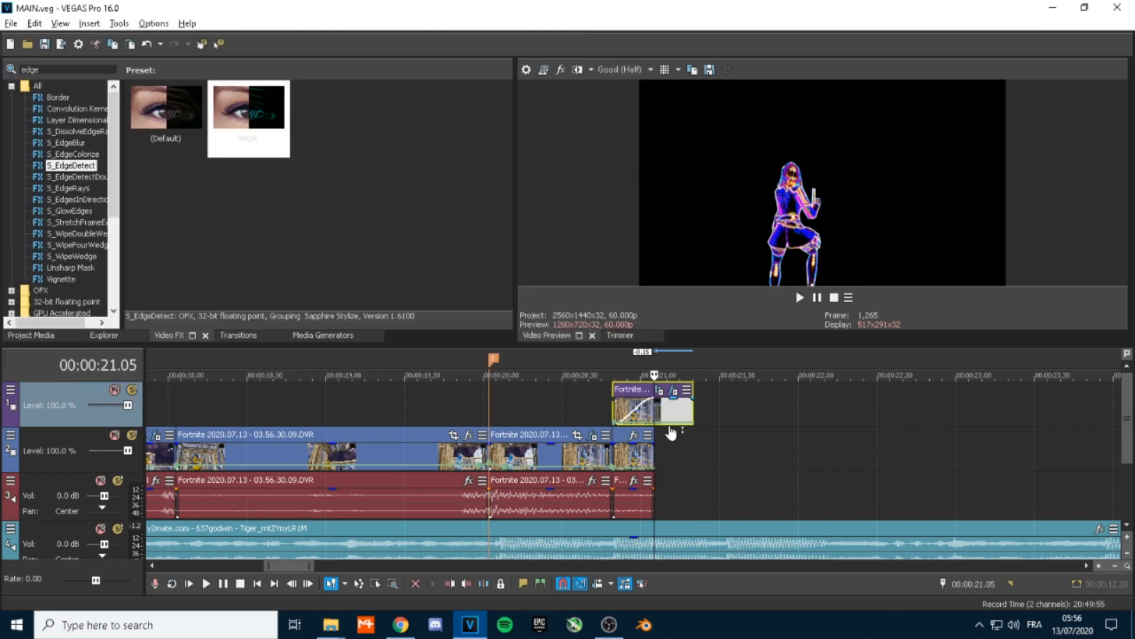
pyautogui.press('space')
pyautogui.press('space')
pyautogui.press('space')
pyautogui.press('space')
# - Search the video effects for "rsmb" and apply the default RSMB preset to the top copy
pyautogui.moveTo(53, 69); pyautogui.dragTo(5, 69)
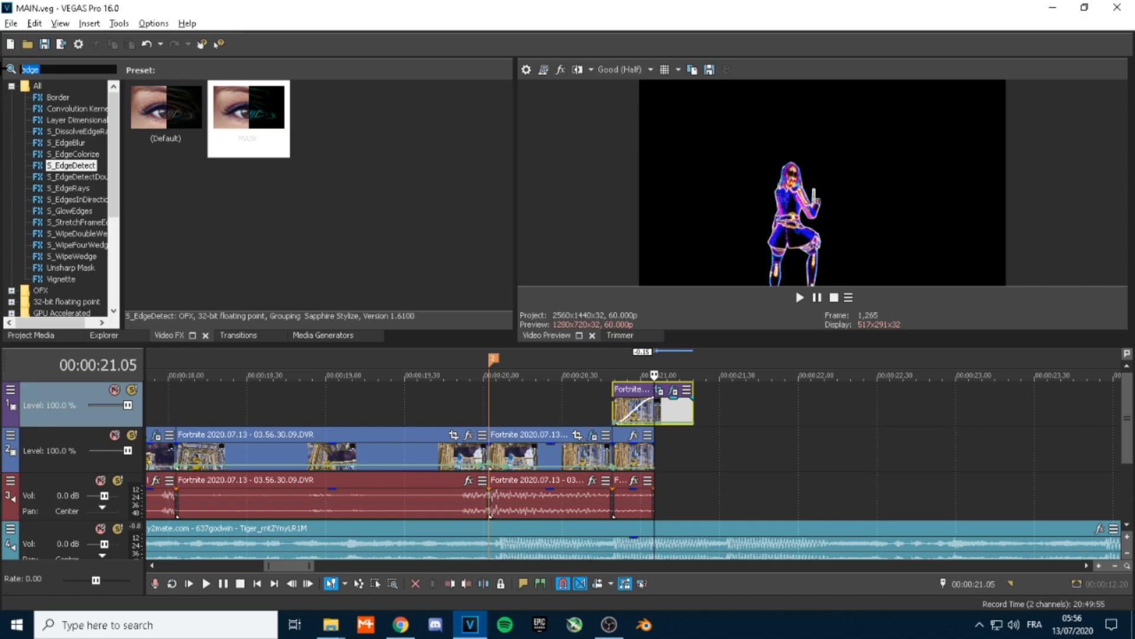
pyautogui.write('rsmb')
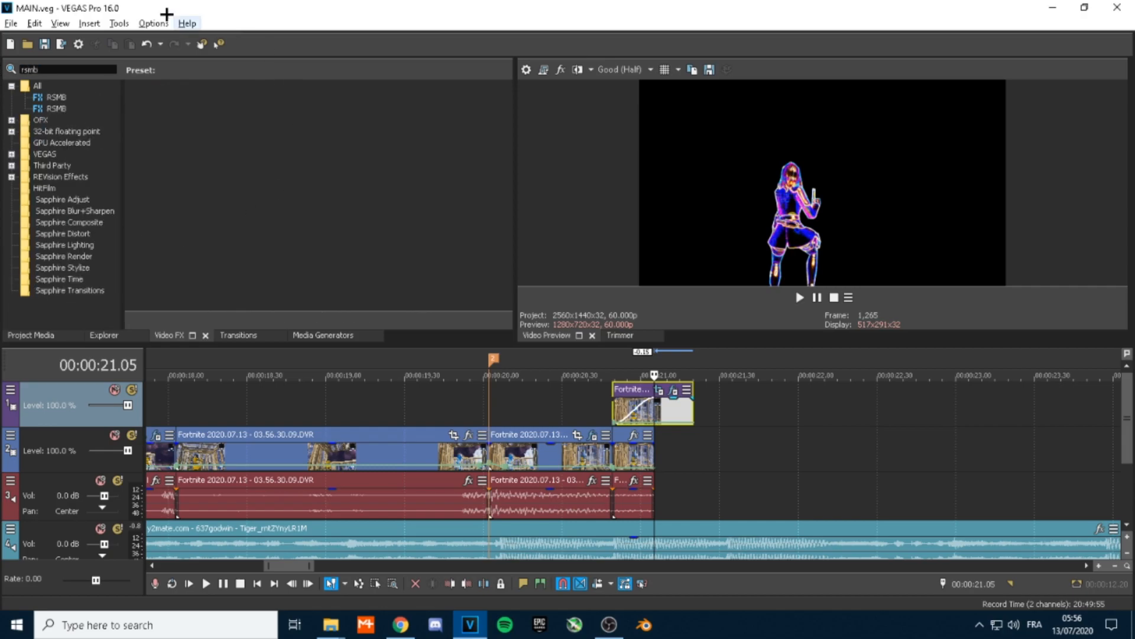
pyautogui.click(57, 109)
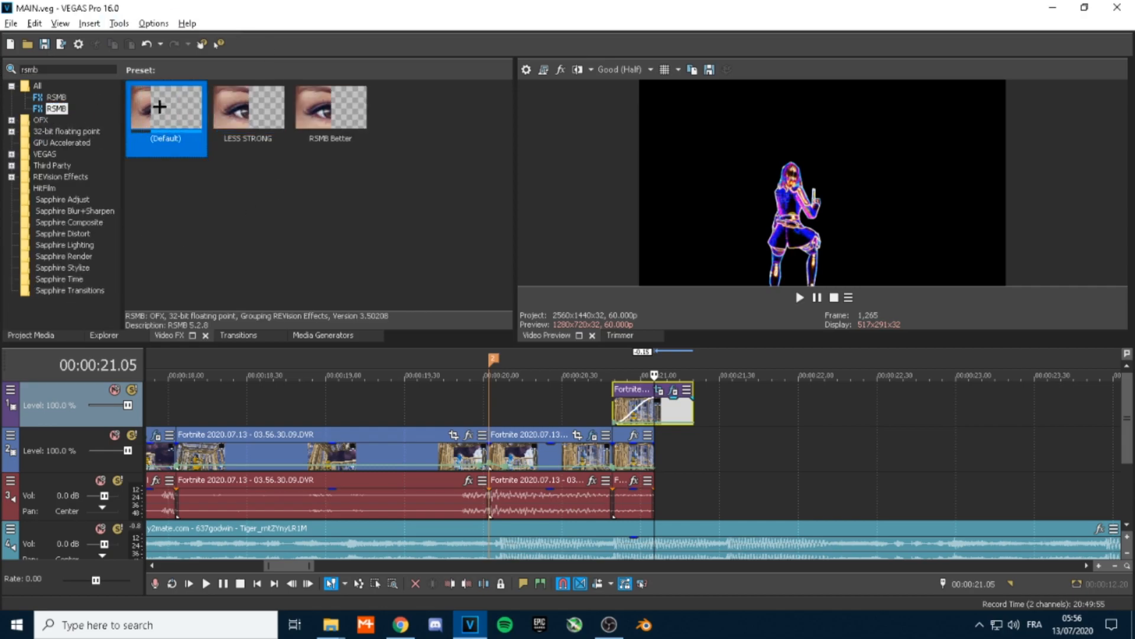
pyautogui.moveTo(643, 347); pyautogui.dragTo(668, 395)
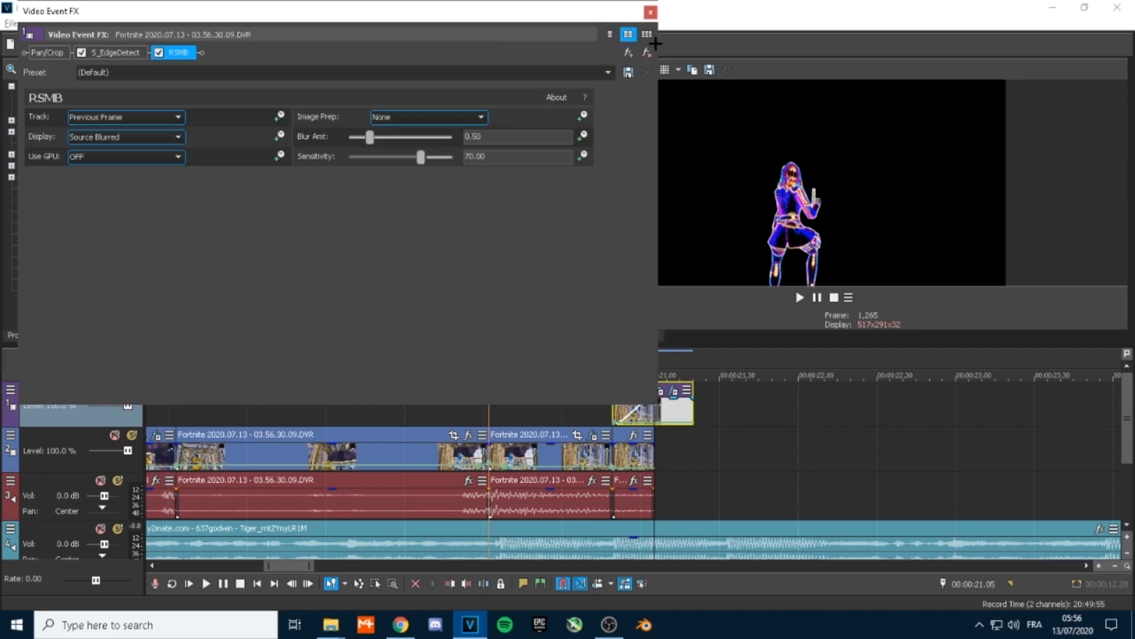
# - Save the project and play the edge-glow transition from 00:00:21.05
pyautogui.click(653, 17)
pyautogui.hotkey('ctrl', 's')
pyautogui.press('space')
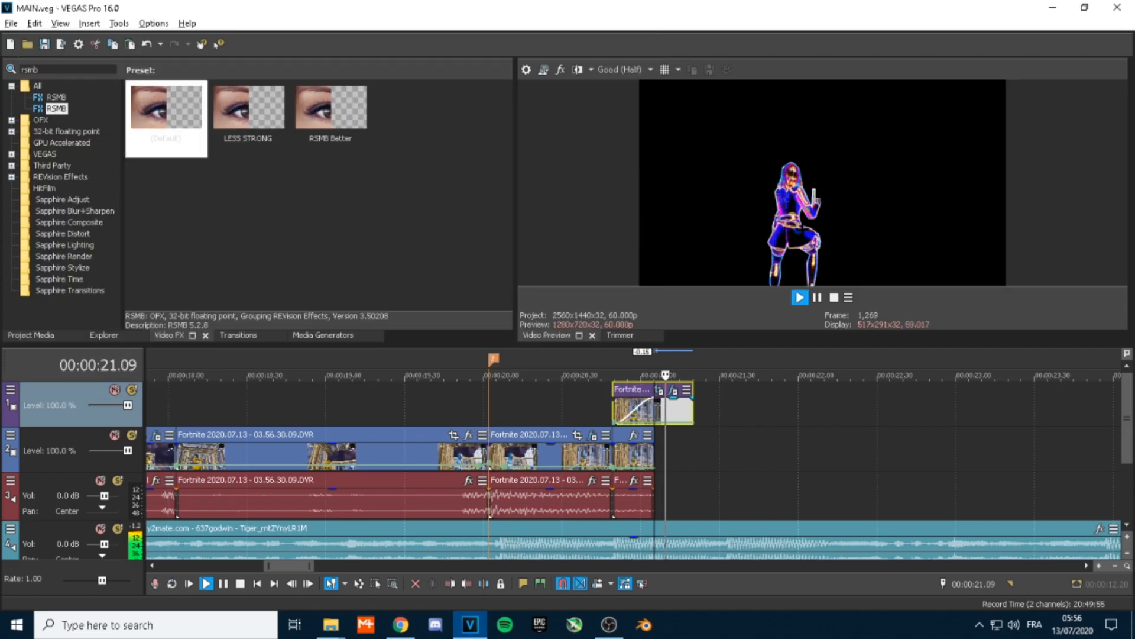
pyautogui.press('space')
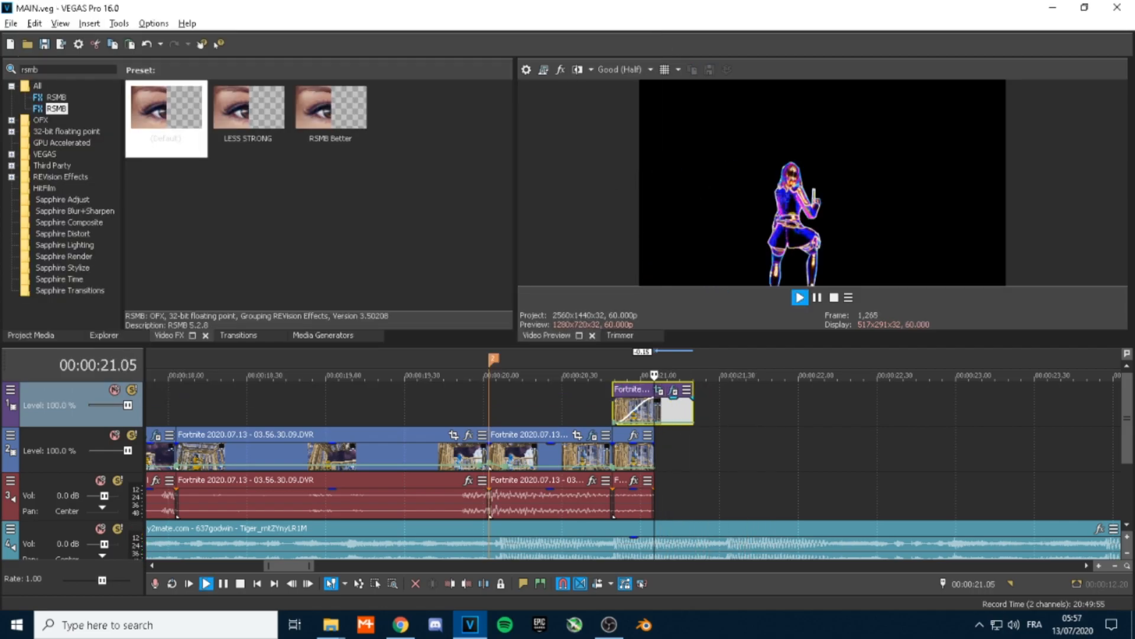
pyautogui.press('space')
pyautogui.press('space')
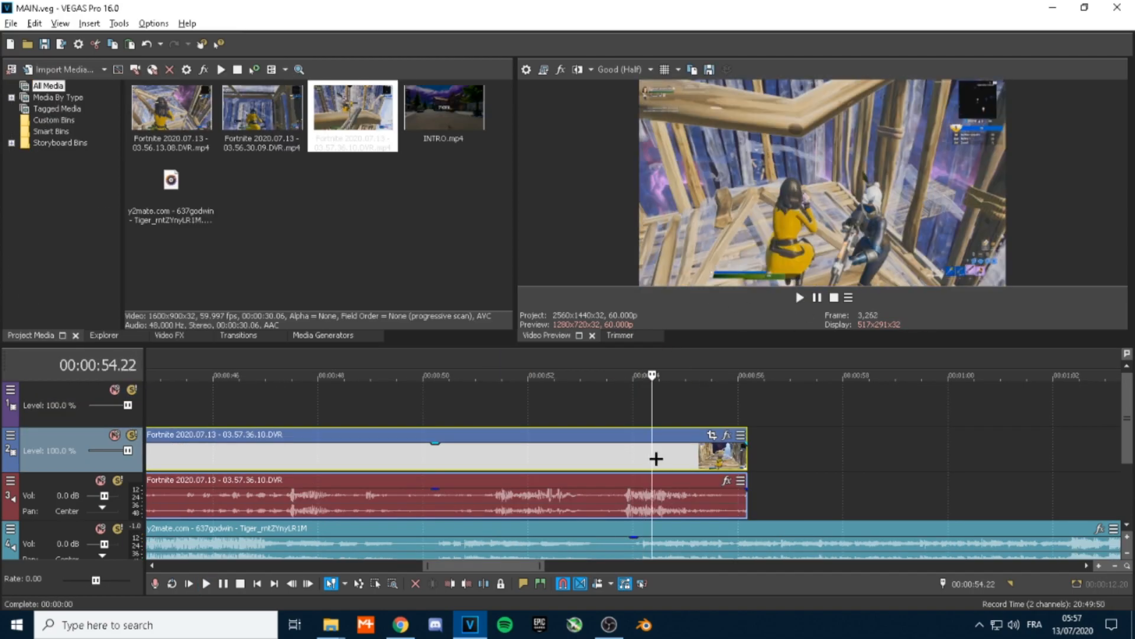
# - Split the Fortnite 2020.07.13 - 03.57.36.10.DVR clip at 00:00:54.28 and delete the part before the cut
pyautogui.click(662, 458)
pyautogui.press('s')
pyautogui.scroll(-3, 662, 458)
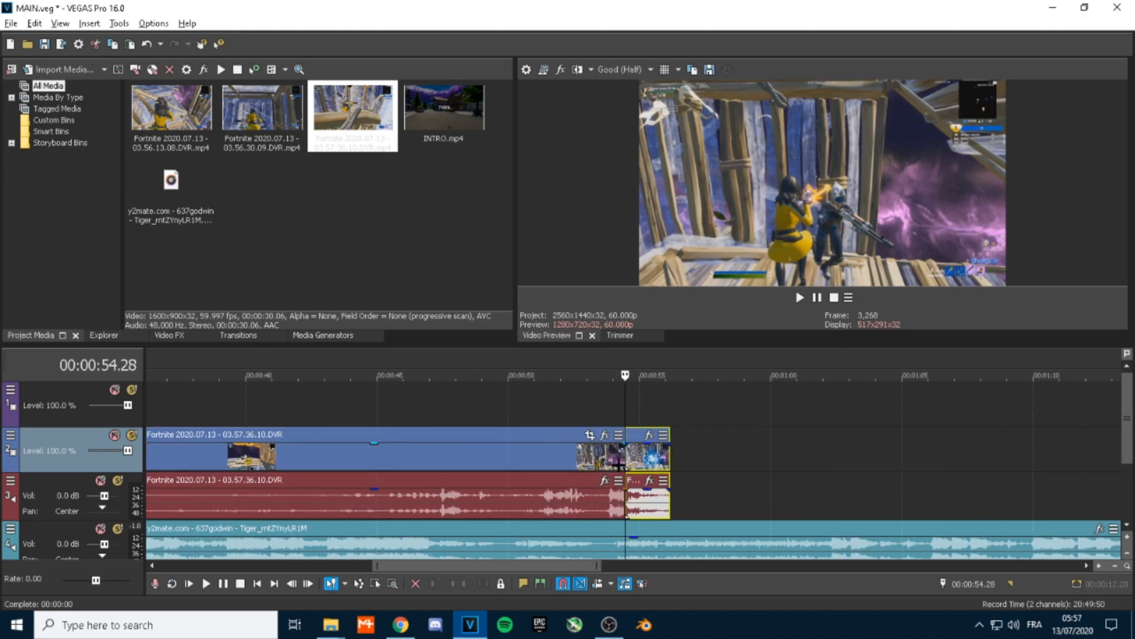
pyautogui.click(583, 463)
pyautogui.scroll(-4, 585, 477)
pyautogui.press('Delete')
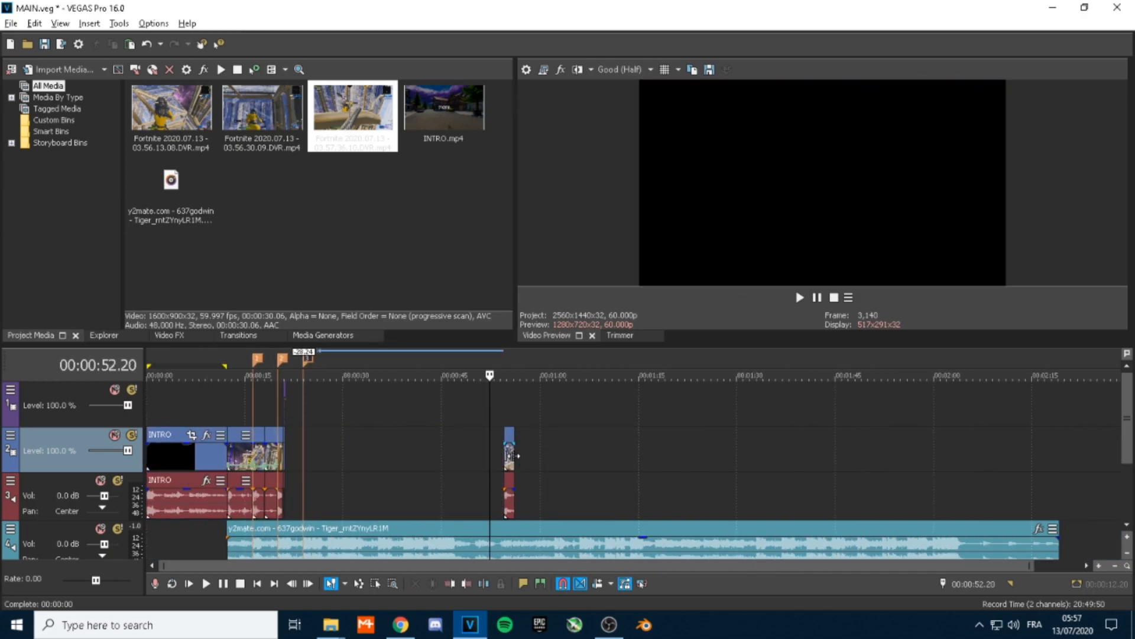
# - Move the remaining 03.57.36.10.DVR piece to the song marker at 00:00:23.57 and save the project
pyautogui.moveTo(509, 456); pyautogui.dragTo(304, 453)
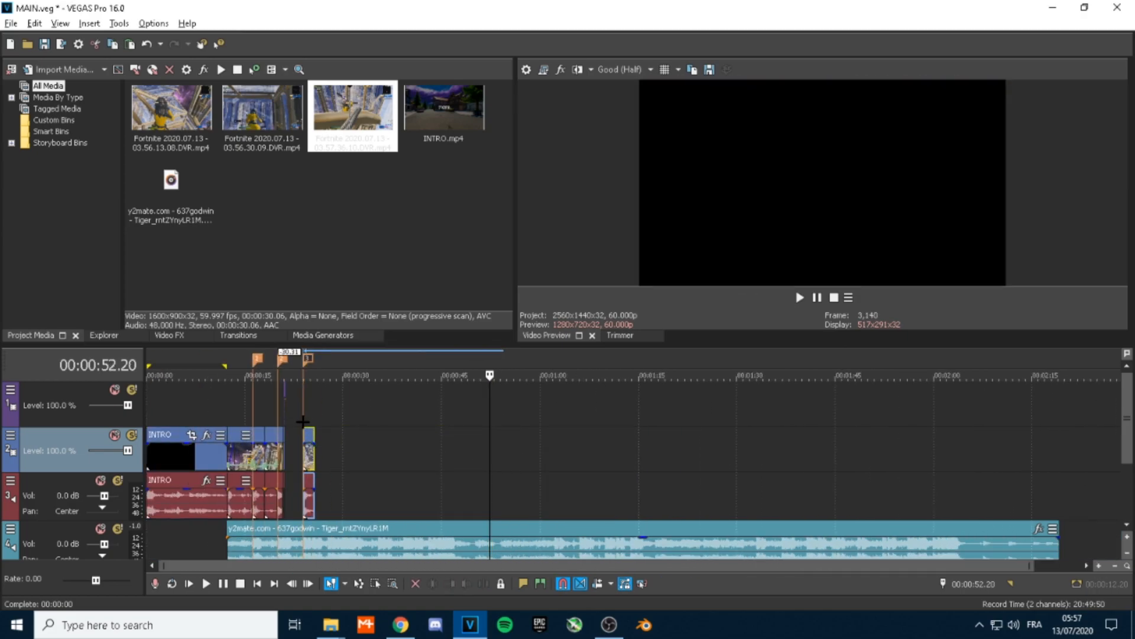
pyautogui.click(304, 411)
pyautogui.scroll(6, 301, 451)
pyautogui.hotkey('ctrl', 's')
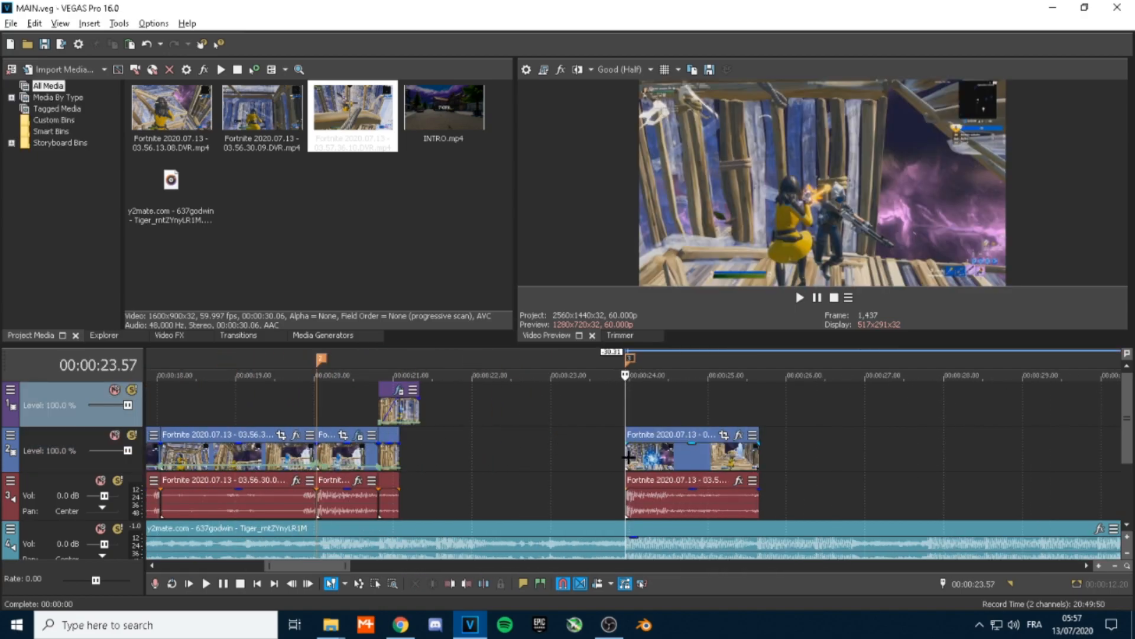
# - Extend the start of the 03.57.36.10.DVR piece back to 00:00:22.58, checking the gap against the song
pyautogui.moveTo(622, 458); pyautogui.dragTo(560, 449)
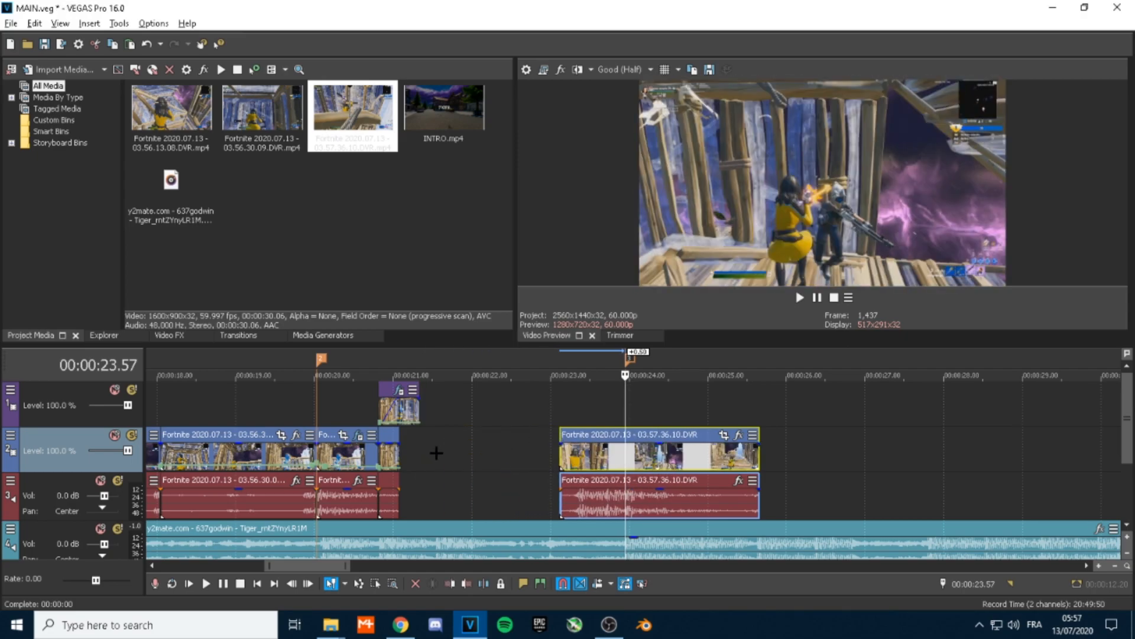
pyautogui.click(437, 453)
pyautogui.press('space')
pyautogui.press('space')
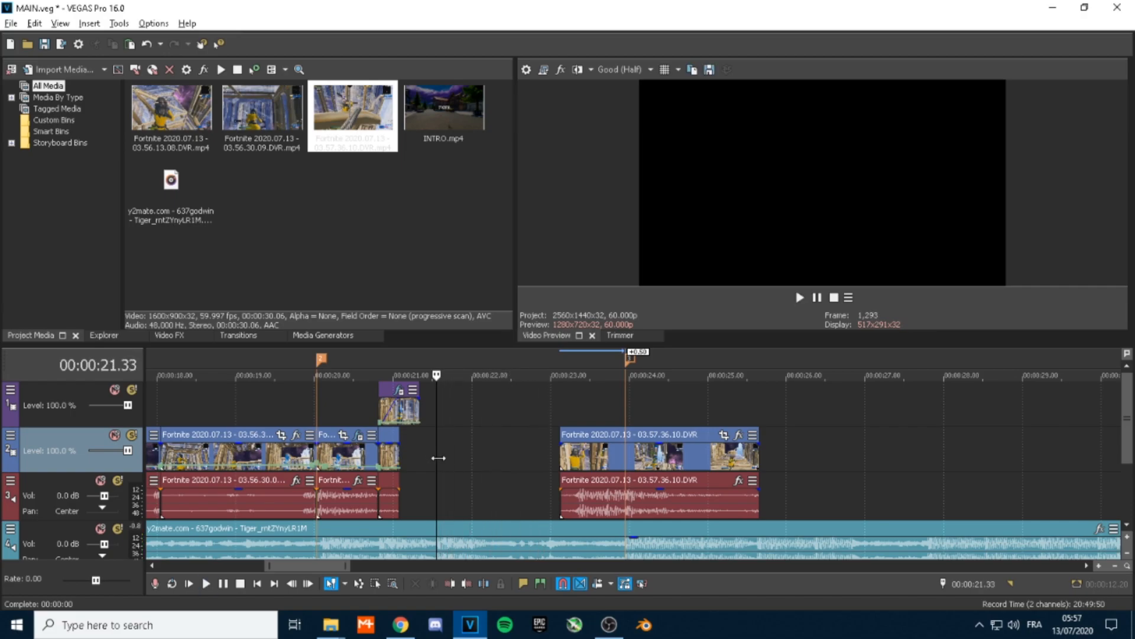
pyautogui.click(548, 489)
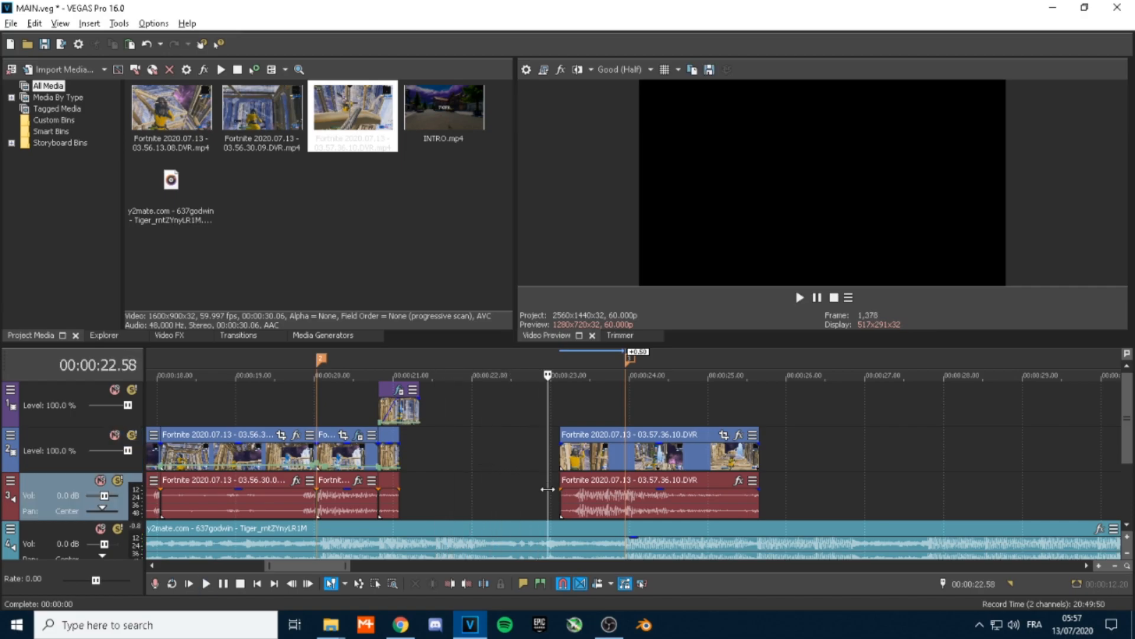
pyautogui.moveTo(560, 457); pyautogui.dragTo(551, 458)
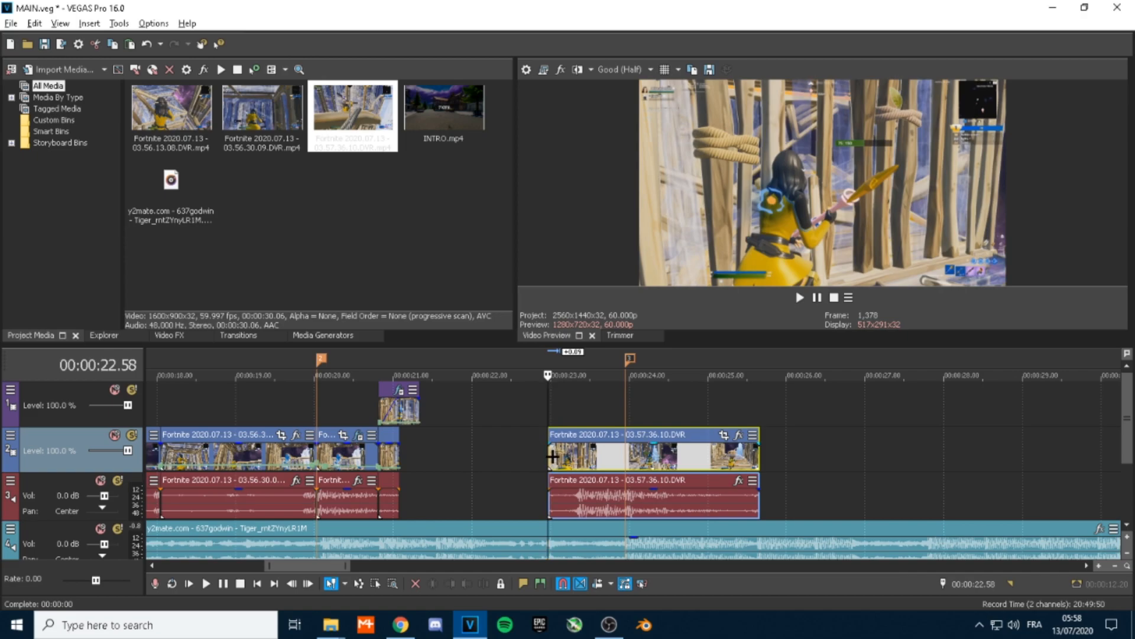
# - Paste a copy of the 03.57.36.10.DVR piece at 00:00:26.06 and freeze it on its first frame
pyautogui.click(795, 459)
pyautogui.hotkey('ctrl', 'v')
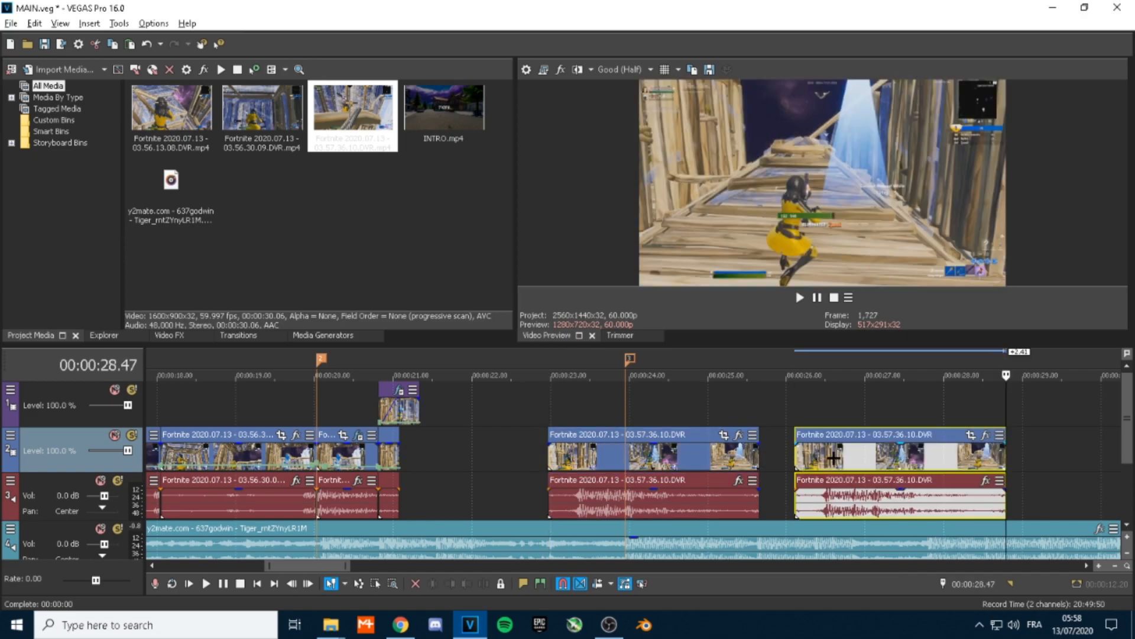
pyautogui.click(799, 456)
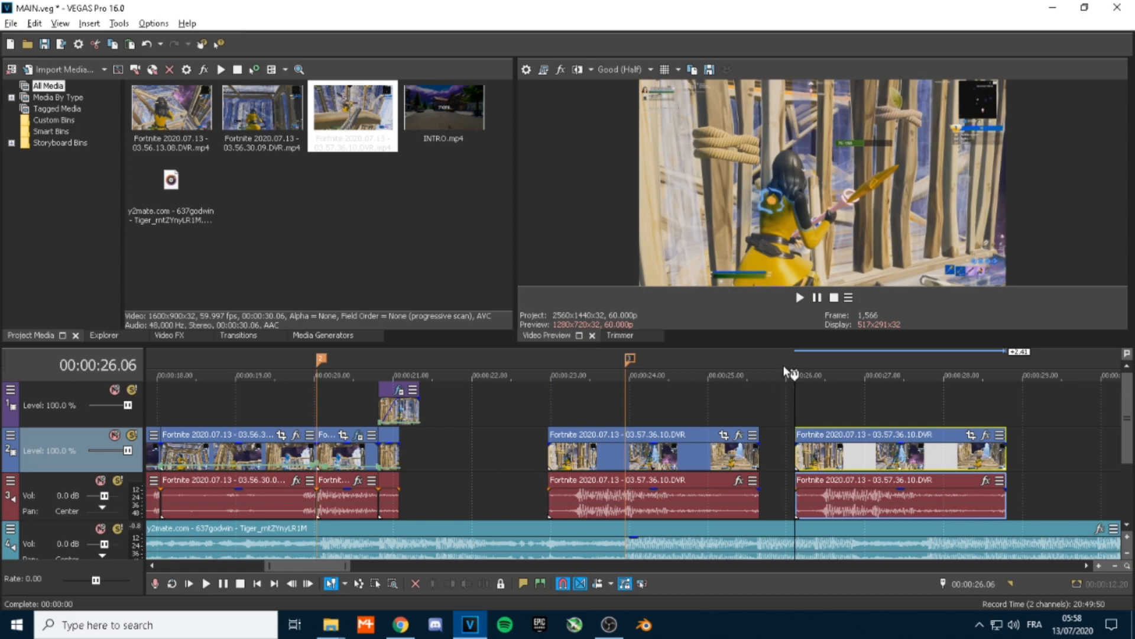
pyautogui.rightClick(805, 469)
pyautogui.moveTo(874, 461)
pyautogui.click(1041, 474)
# - Shorten and mute the frozen copy, and move it directly before the gameplay piece that starts at 00:00:22.58
pyautogui.moveTo(1002, 455); pyautogui.dragTo(903, 455)
pyautogui.moveTo(852, 483); pyautogui.dragTo(849, 538)
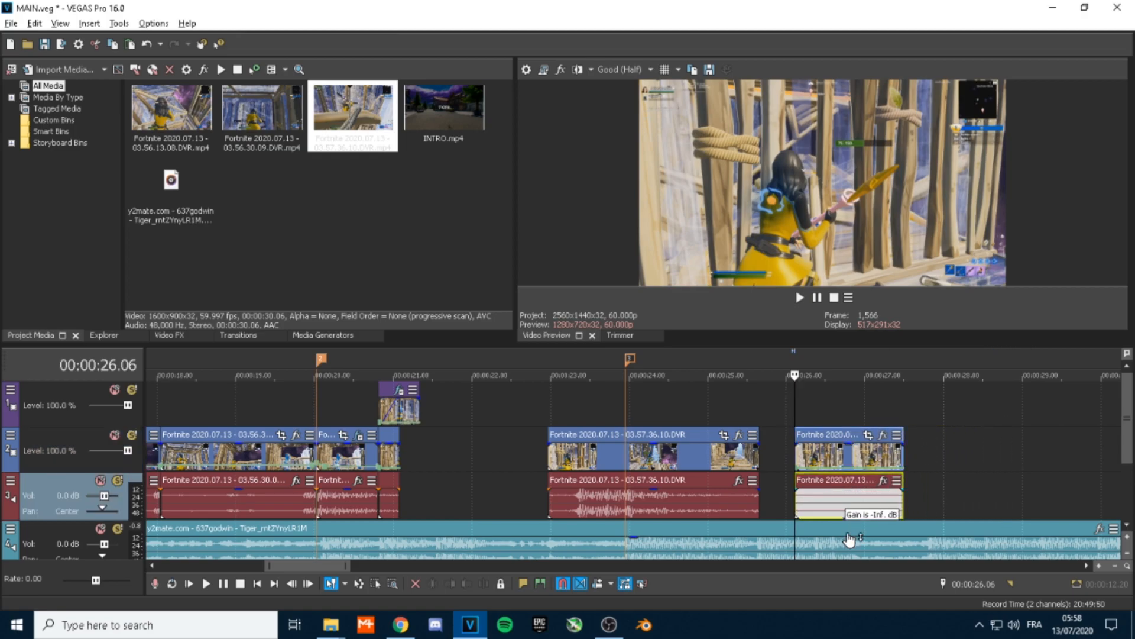
pyautogui.moveTo(901, 454); pyautogui.dragTo(547, 454)
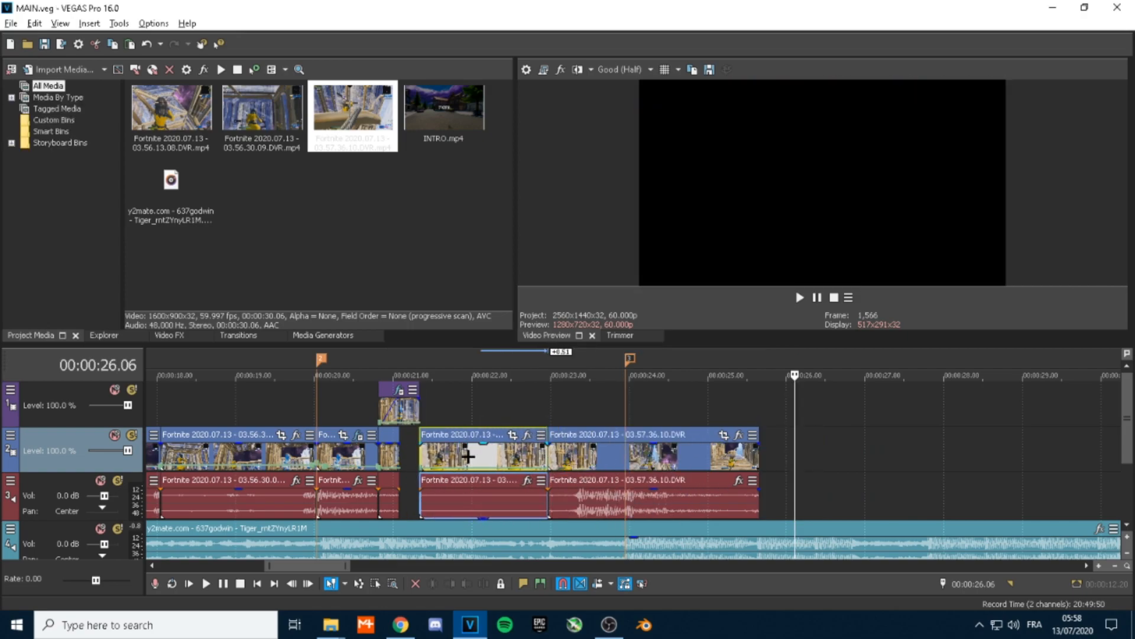
# - Mask the frozen piece in Pan/Crop with a path around the yellow character and her pickaxe
pyautogui.click(433, 454)
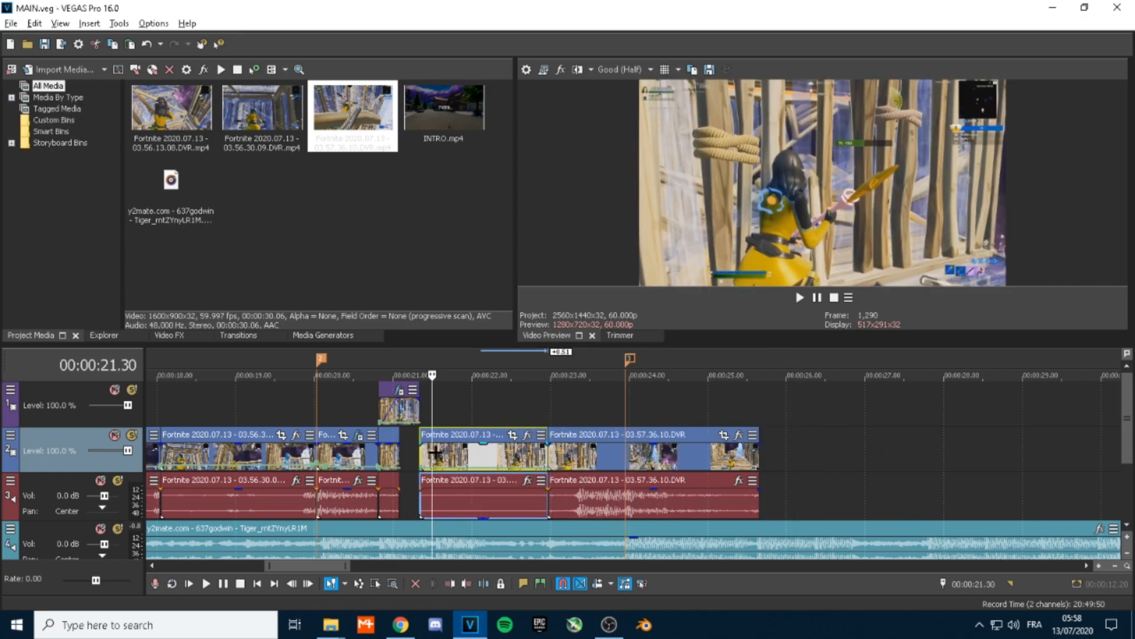
pyautogui.click(514, 436)
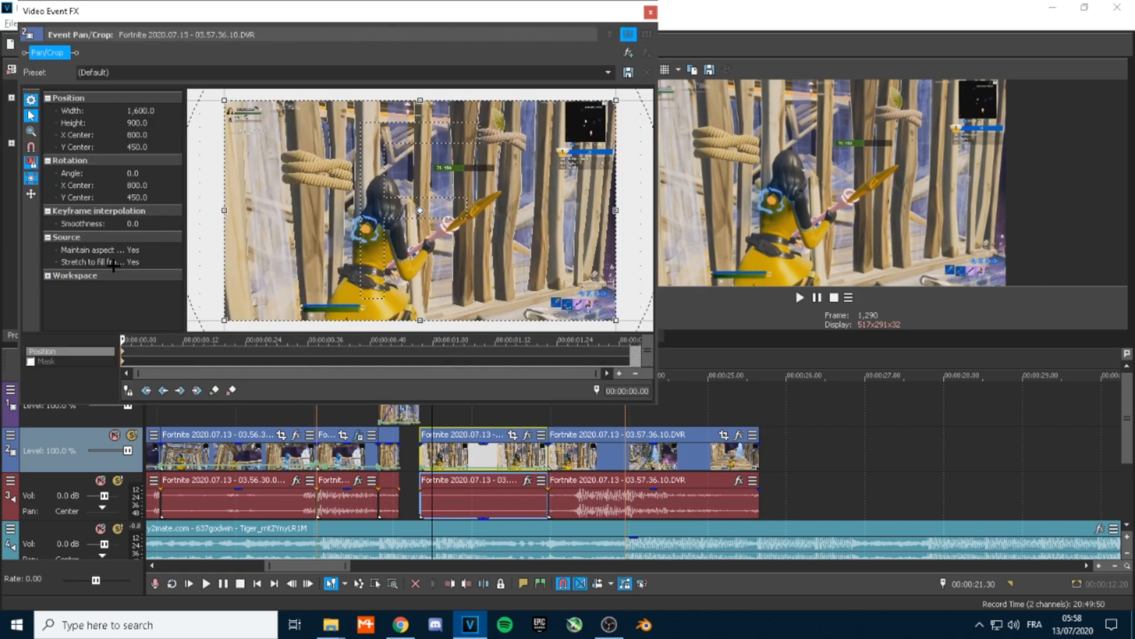
pyautogui.click(30, 361)
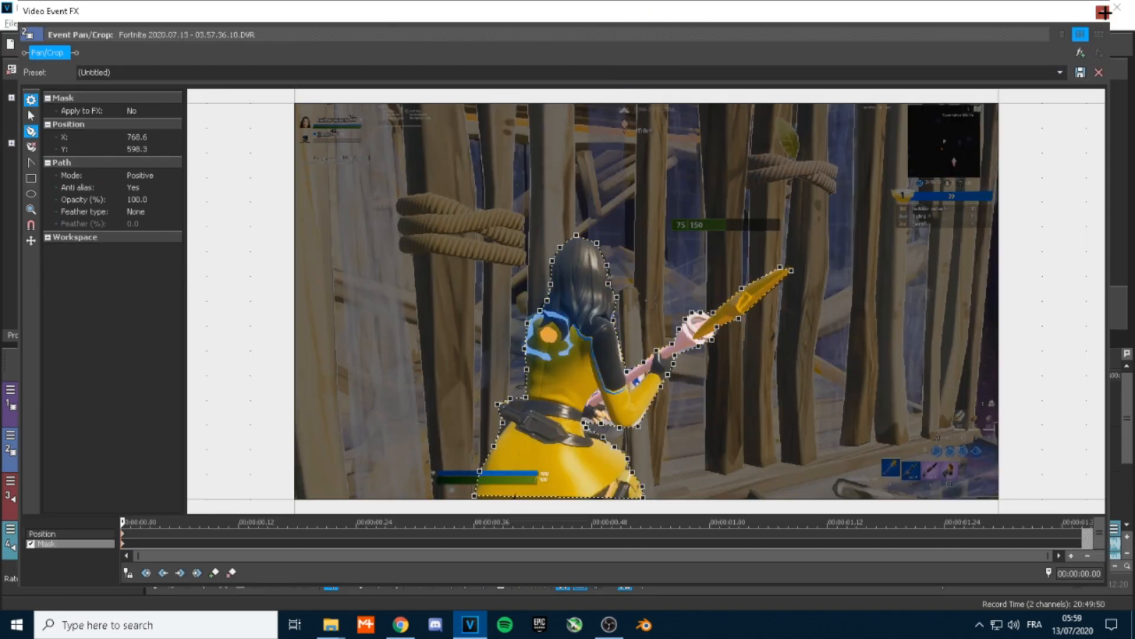
pyautogui.click(1104, 12)
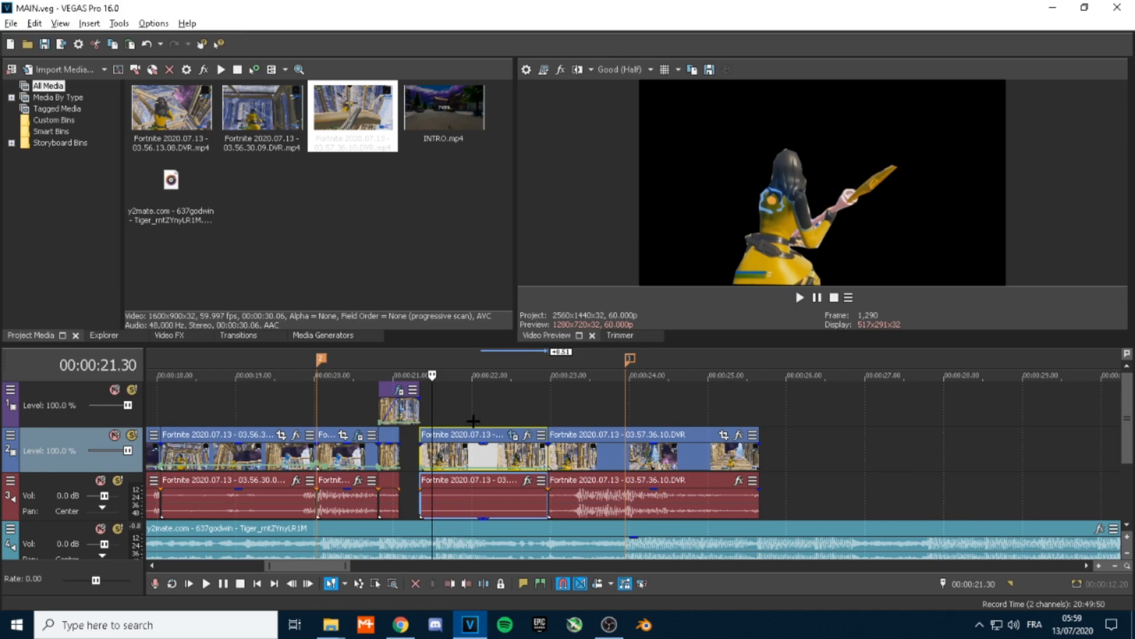
# - Paste a copy of the masked frozen piece onto the top video track
pyautogui.click(441, 456)
pyautogui.click(448, 454)
pyautogui.click(426, 403)
pyautogui.hotkey('ctrl', 'v')
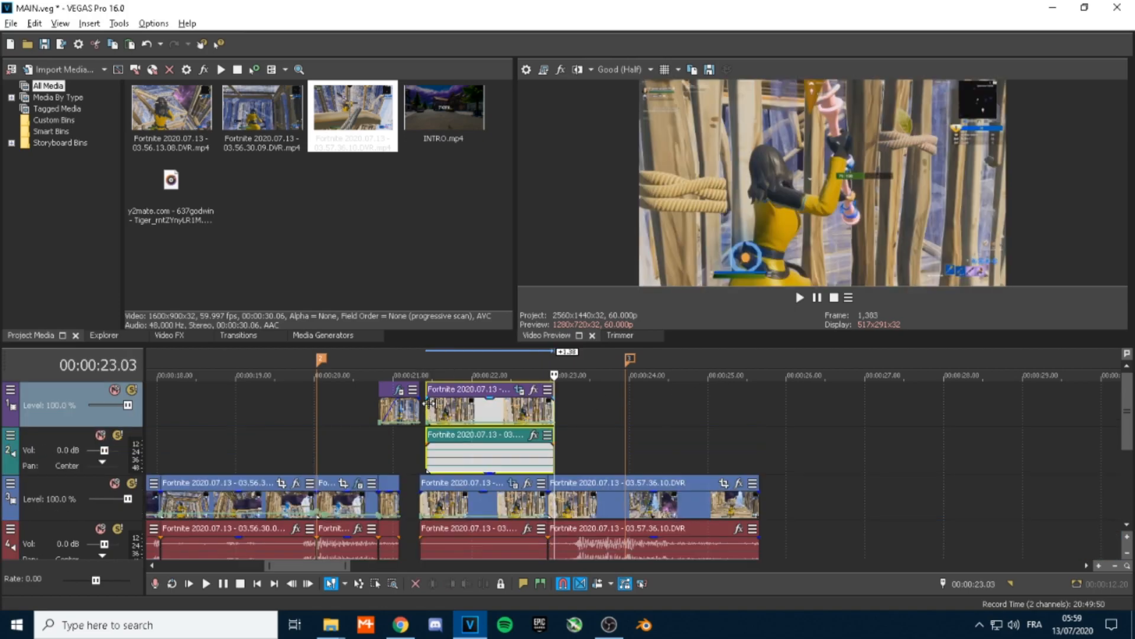
# - Delete the extra audio track and align the top copy with the masked piece below it
pyautogui.rightClick(76, 447)
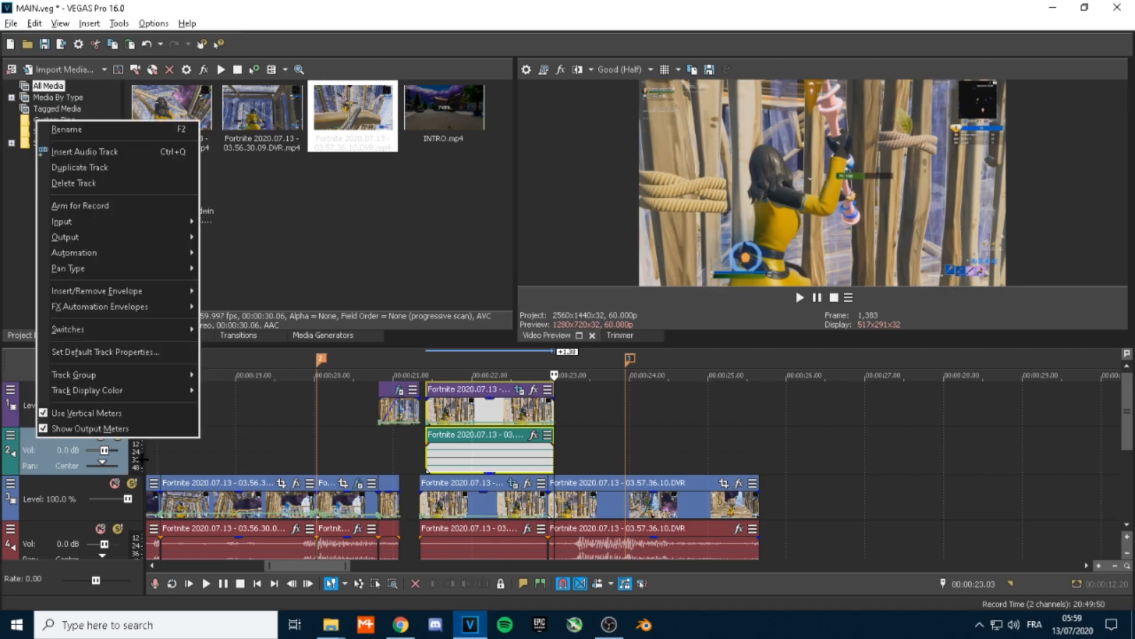
pyautogui.click(86, 183)
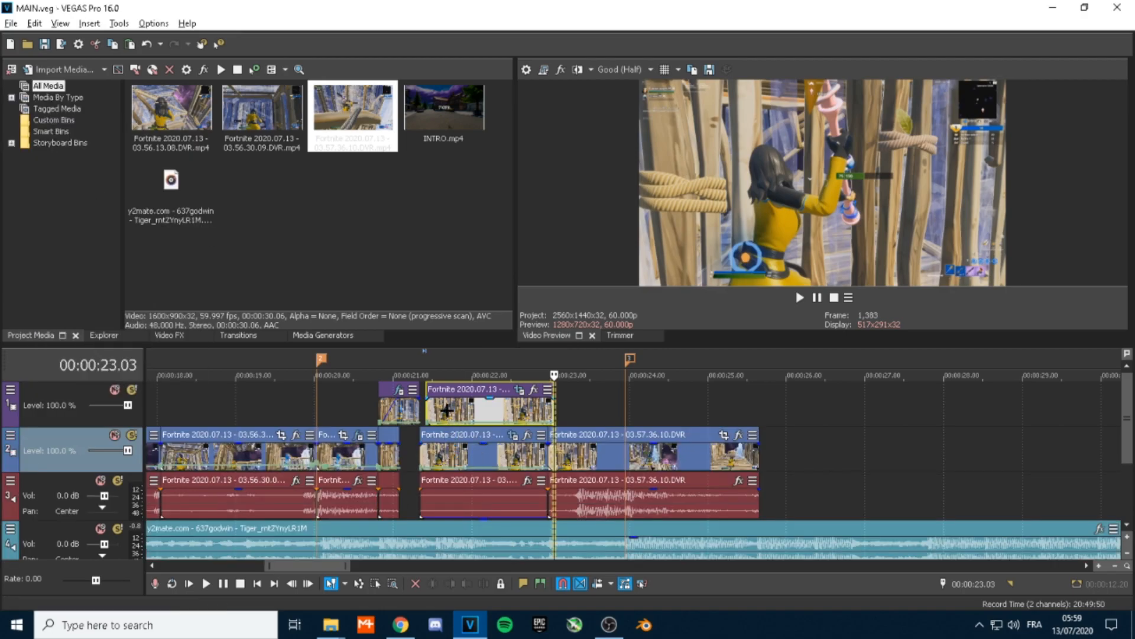
pyautogui.moveTo(446, 409); pyautogui.dragTo(441, 409)
pyautogui.click(427, 372)
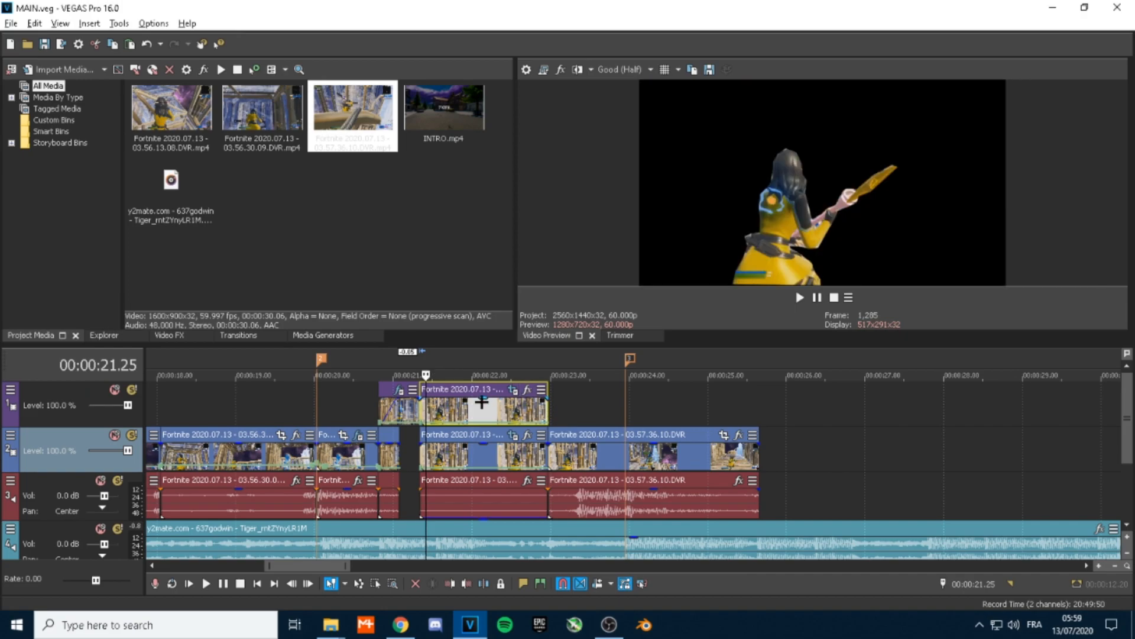
# - Search the video effects for "edge", apply the S_EdgeDetect MASK preset to the top copy, with Weight Red at 1.020
pyautogui.scroll(3, 475, 409)
pyautogui.click(168, 334)
pyautogui.write('edge')
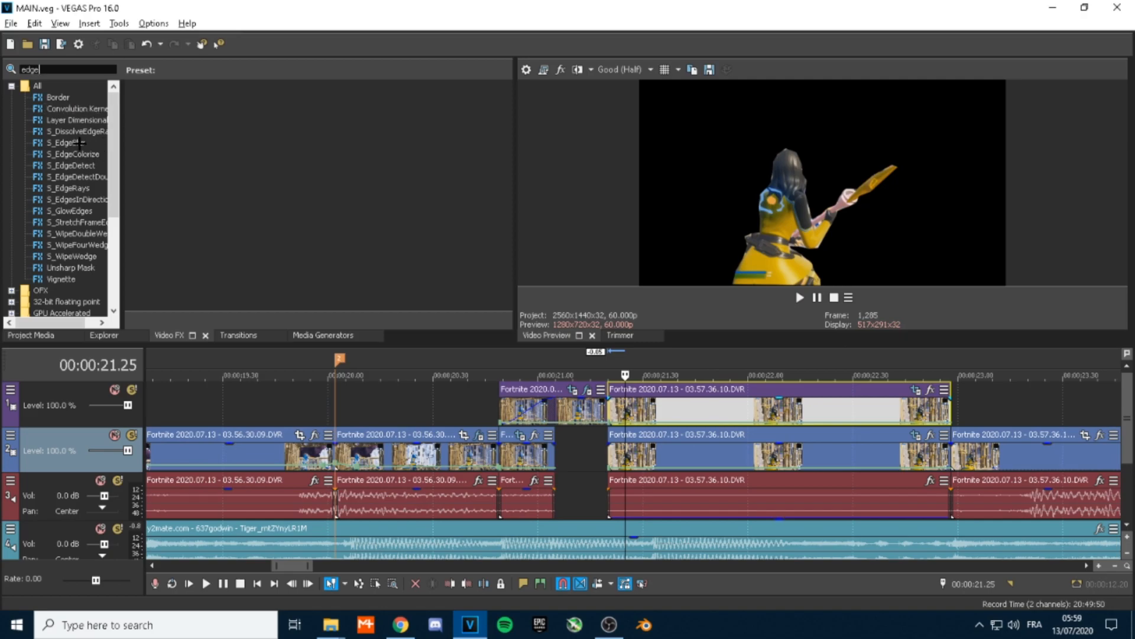
pyautogui.click(76, 165)
pyautogui.click(269, 132)
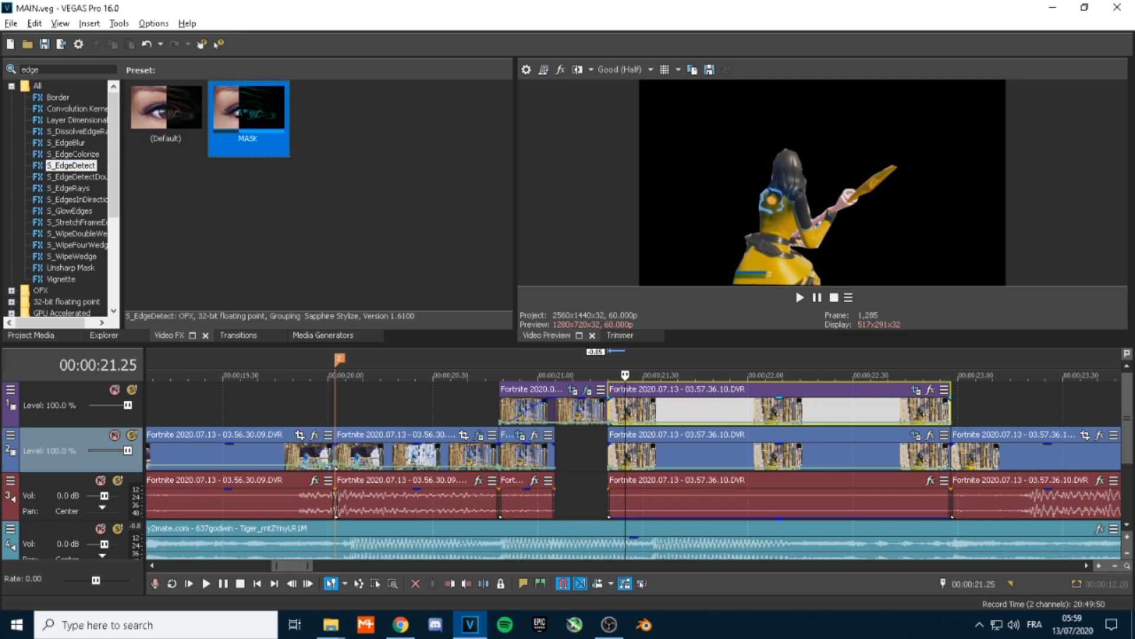
pyautogui.moveTo(704, 383); pyautogui.dragTo(705, 384)
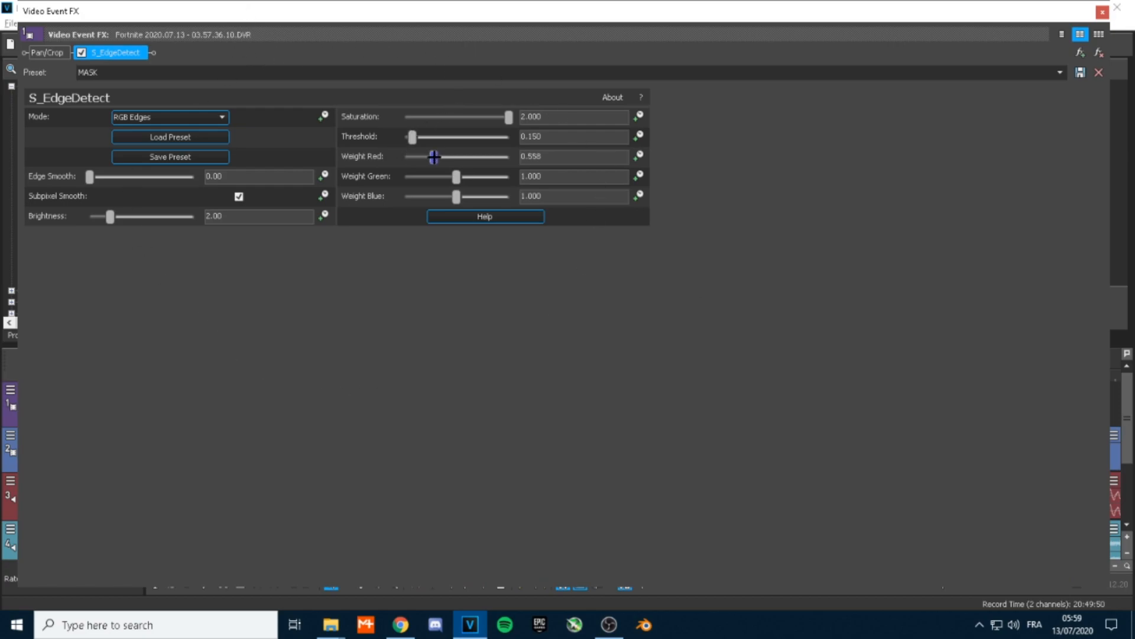
pyautogui.doubleClick(448, 16)
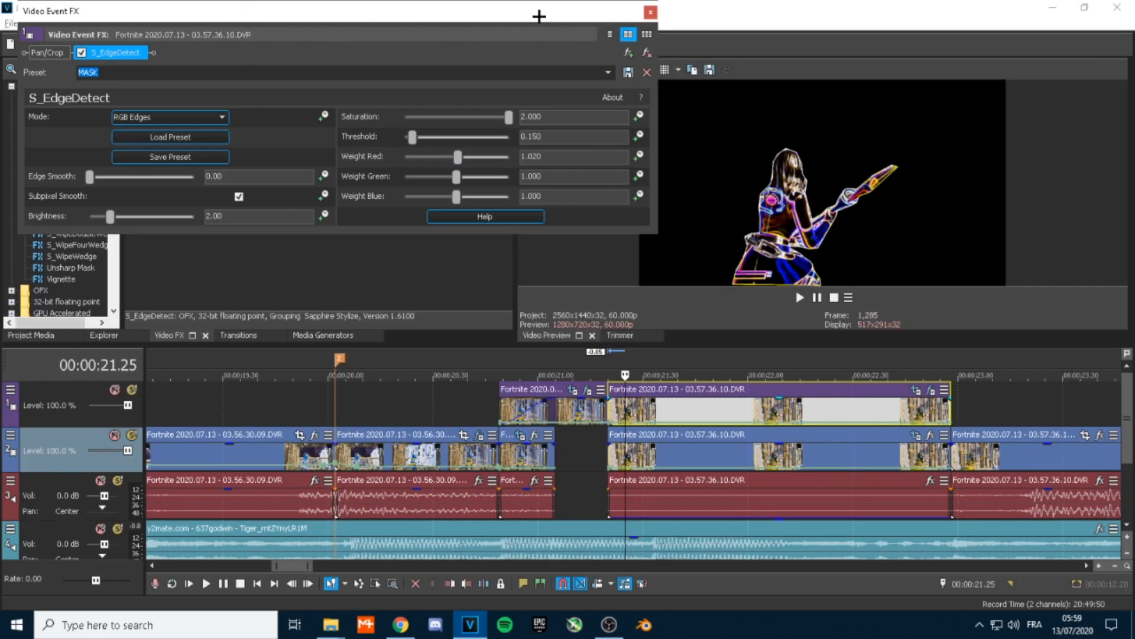
pyautogui.click(651, 12)
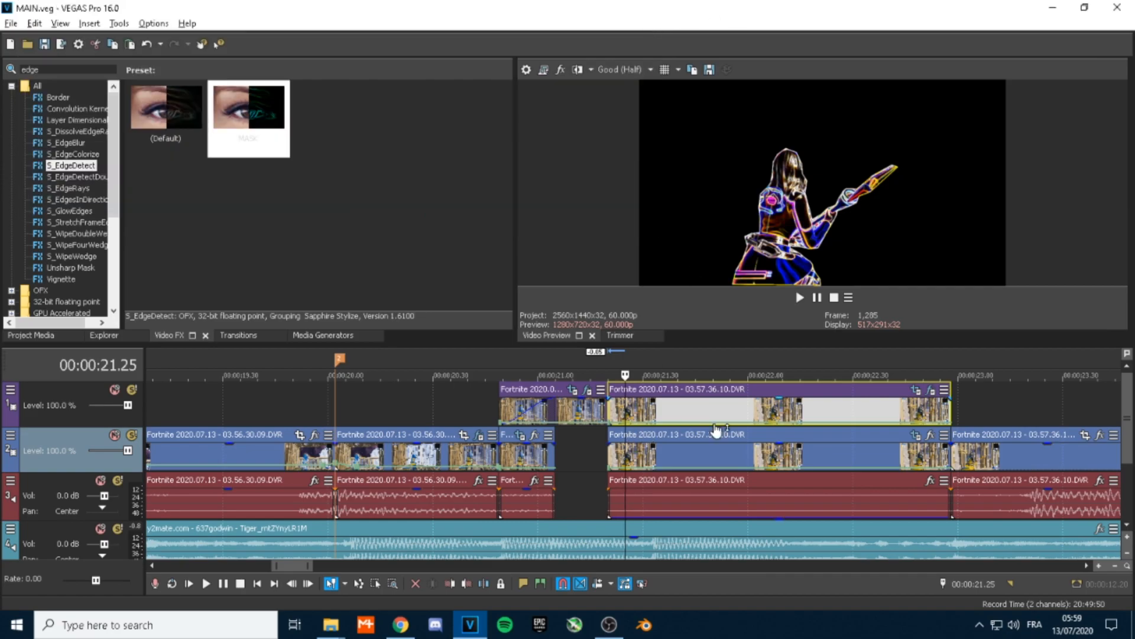
# - Find RSMB in the video effects and add its default preset to the edge-detected top copy
pyautogui.doubleClick(27, 69)
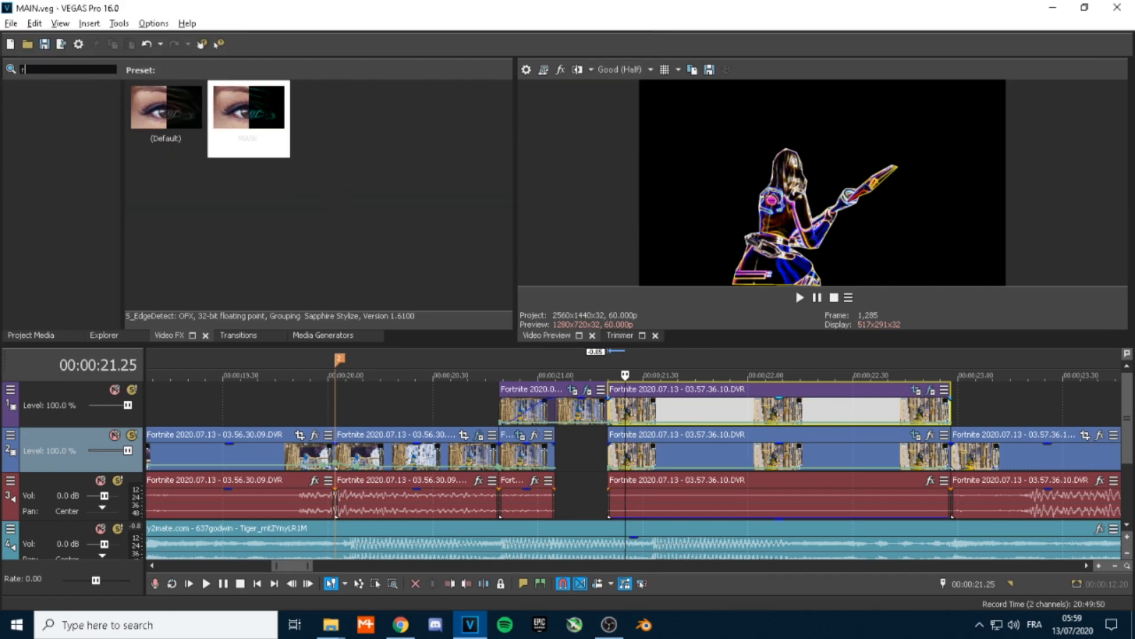
pyautogui.write('rsmb')
pyautogui.click(59, 108)
pyautogui.moveTo(166, 109); pyautogui.dragTo(674, 401)
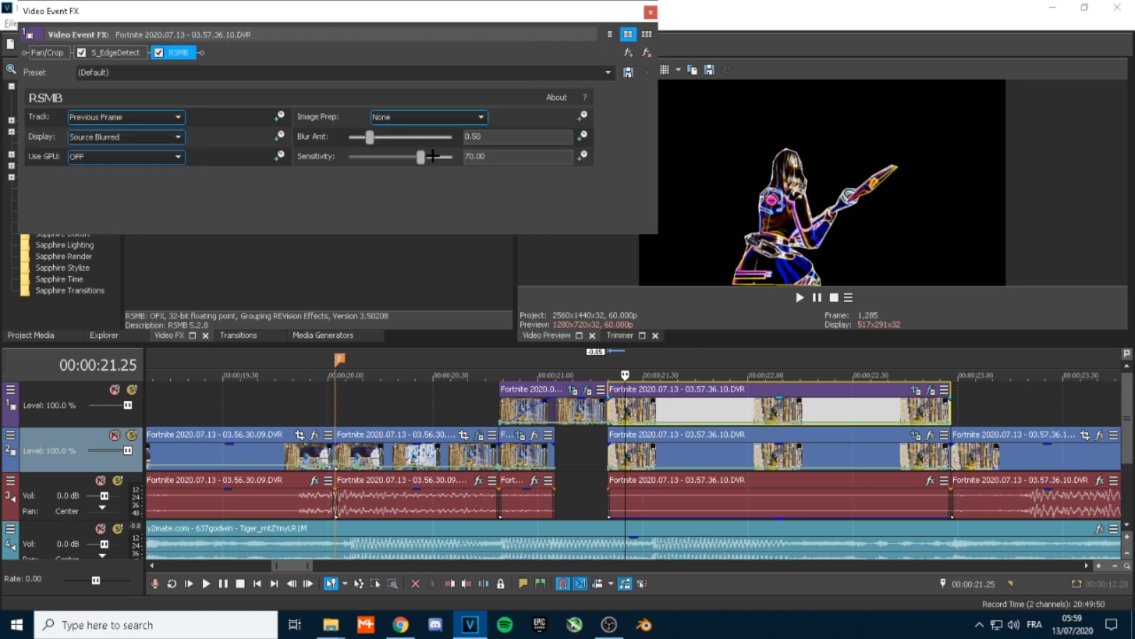
pyautogui.click(650, 12)
# - Keyframe the top copy's pan so its X Center moves from -805.1 at the start to 800.0 at 00:00:00.12, with Y Center 452.9 there
pyautogui.click(916, 390)
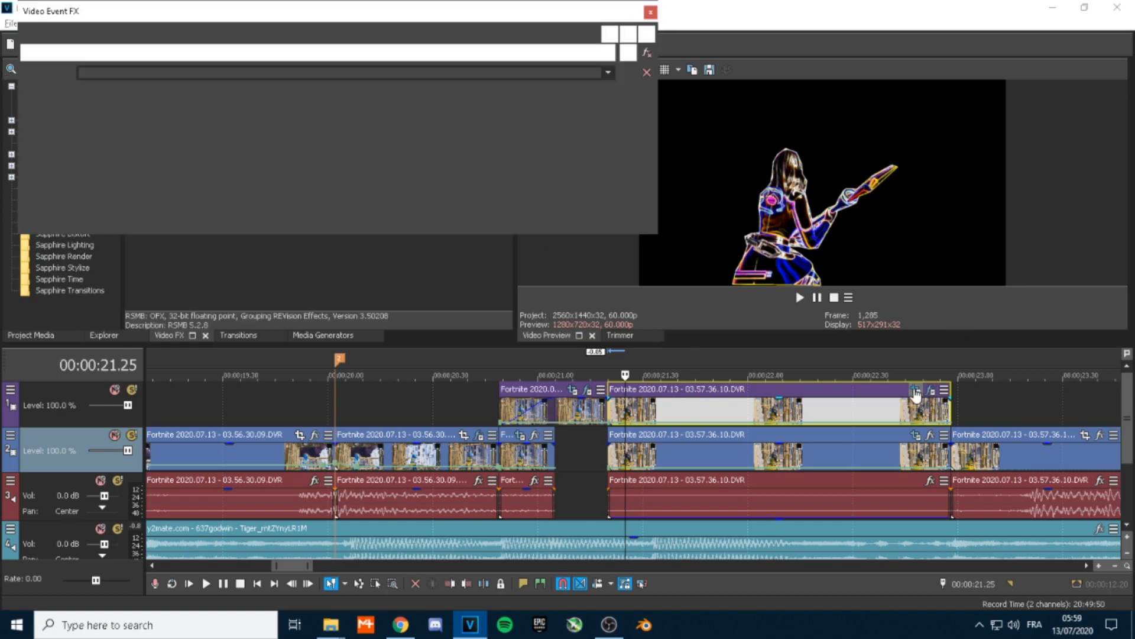
pyautogui.doubleClick(205, 14)
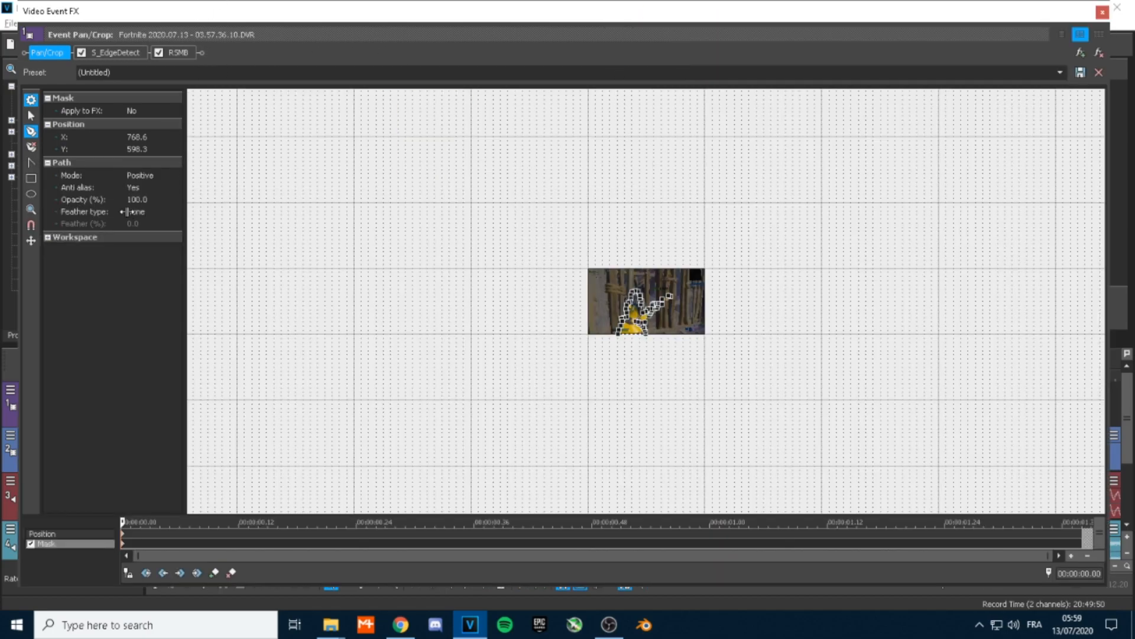
pyautogui.click(49, 532)
pyautogui.scroll(5, 412, 389)
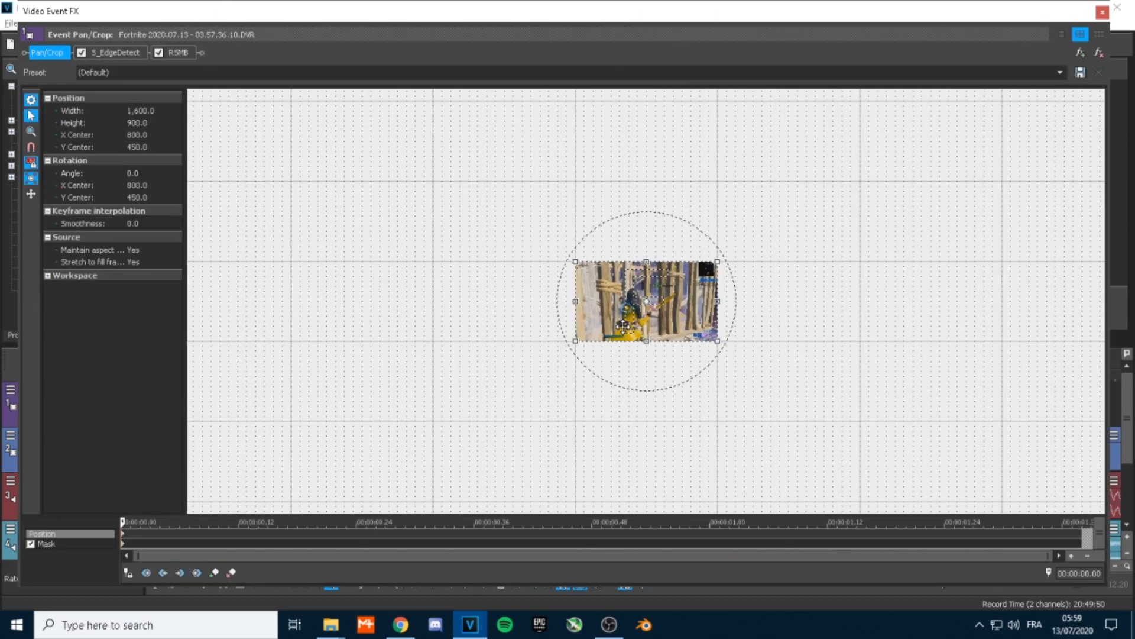
pyautogui.scroll(3, 631, 316)
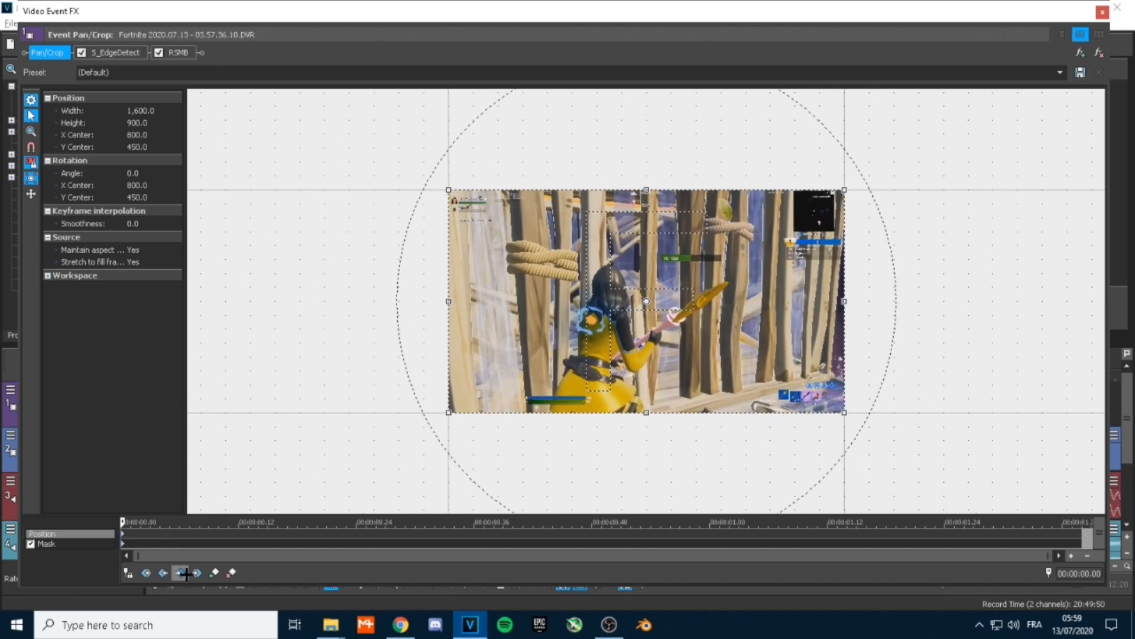
pyautogui.moveTo(613, 385); pyautogui.dragTo(261, 380)
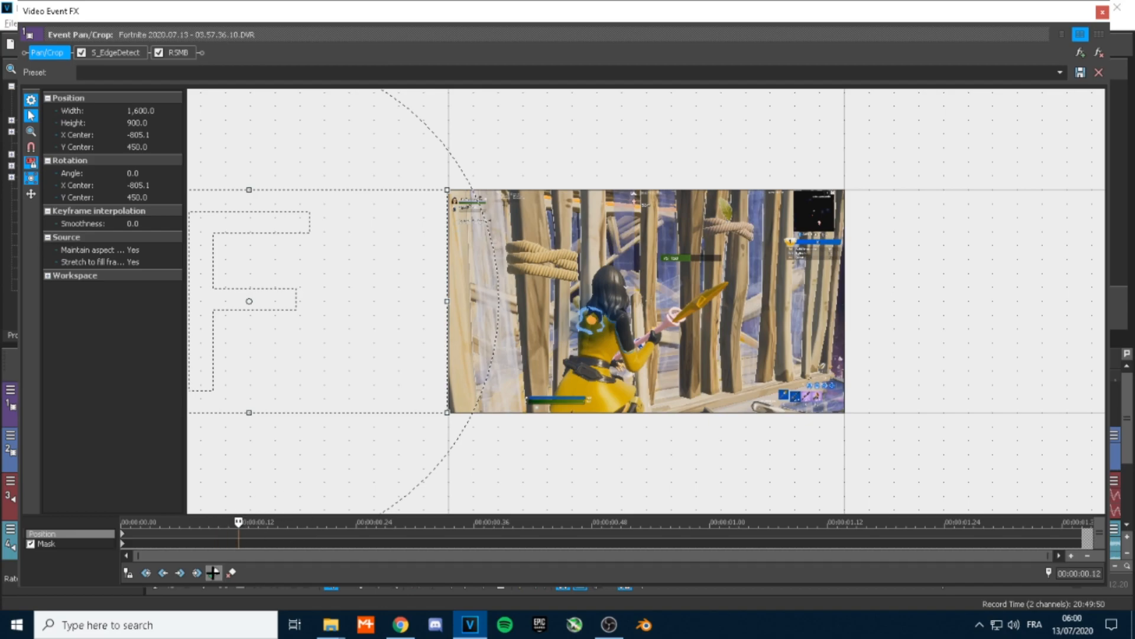
pyautogui.moveTo(268, 393); pyautogui.dragTo(674, 382)
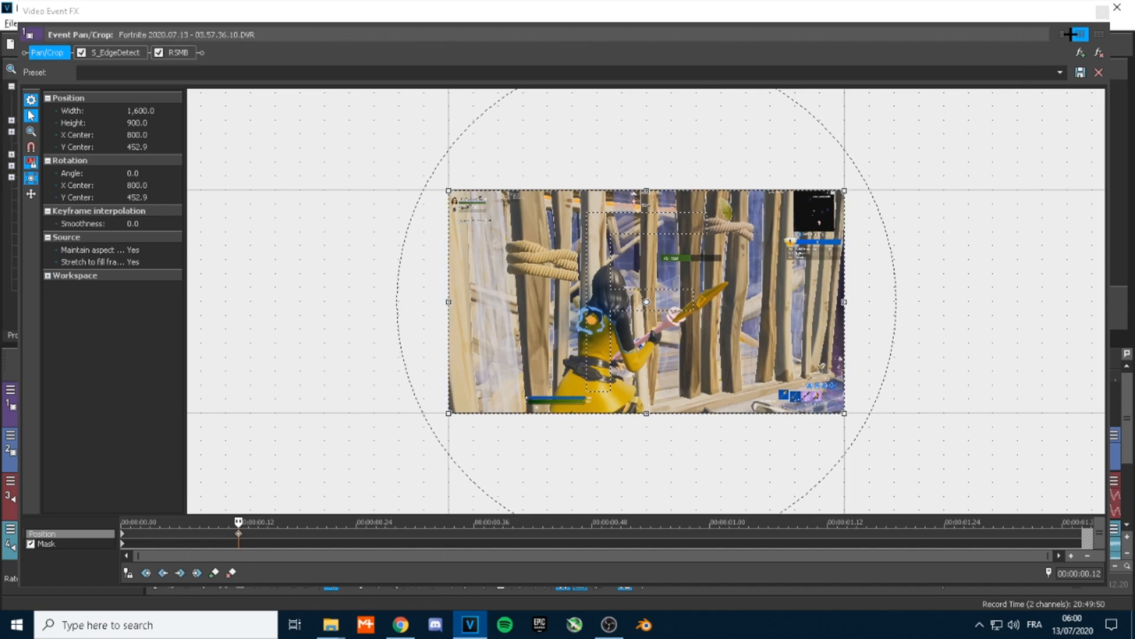
pyautogui.click(1102, 12)
# - Play back the slide-in of the edge-detected top copy from its start
pyautogui.click(606, 372)
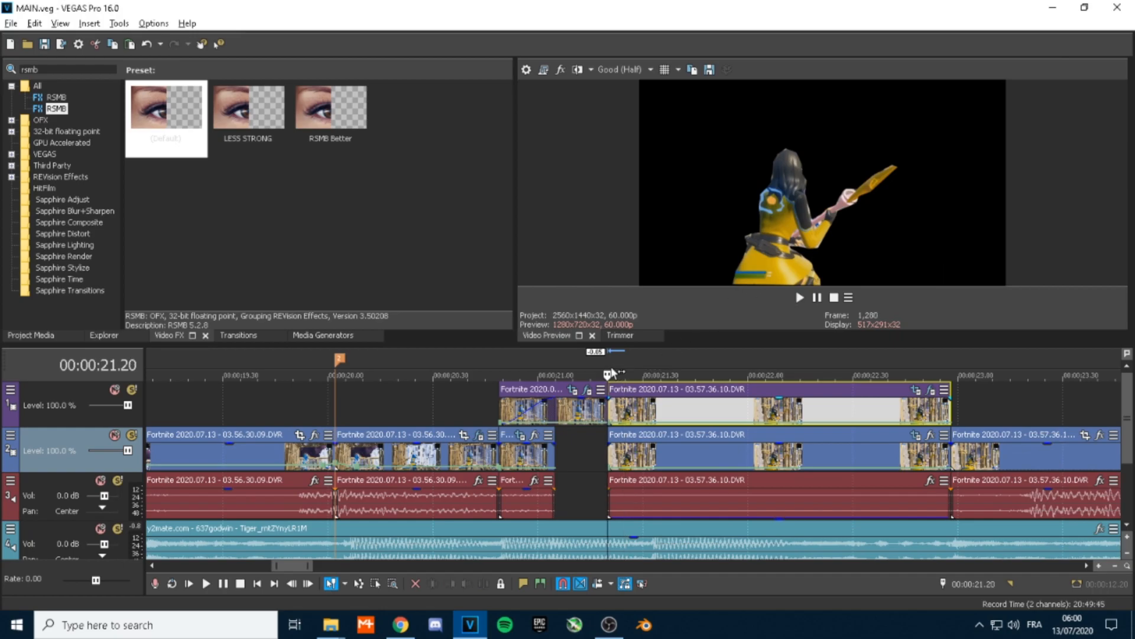
pyautogui.press('space')
pyautogui.press('space')
pyautogui.press('space')
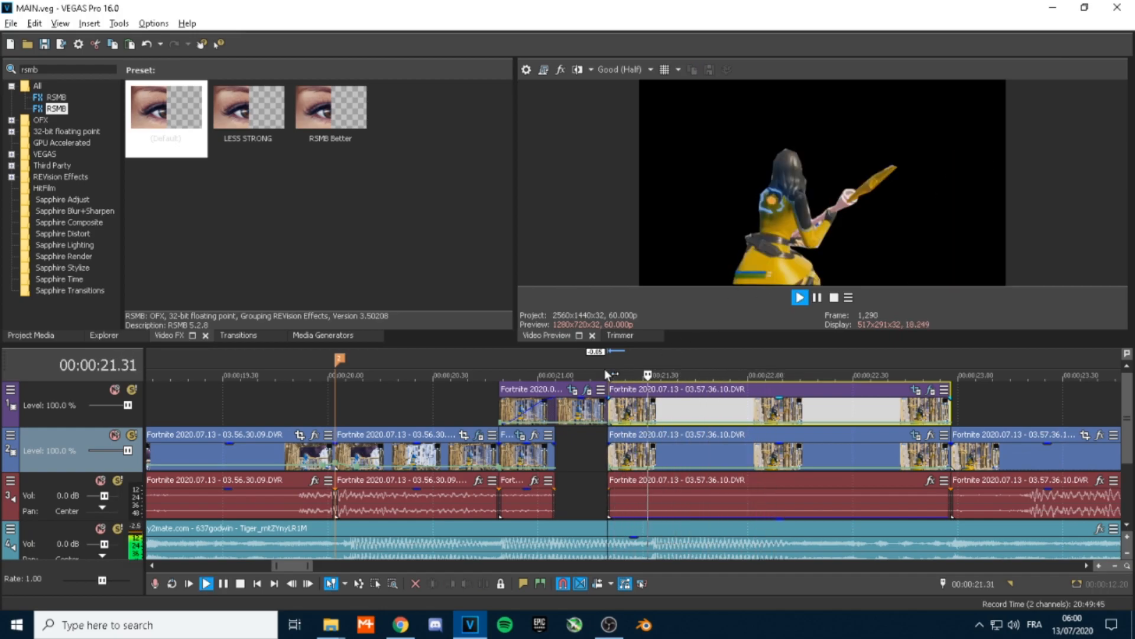
pyautogui.press('space')
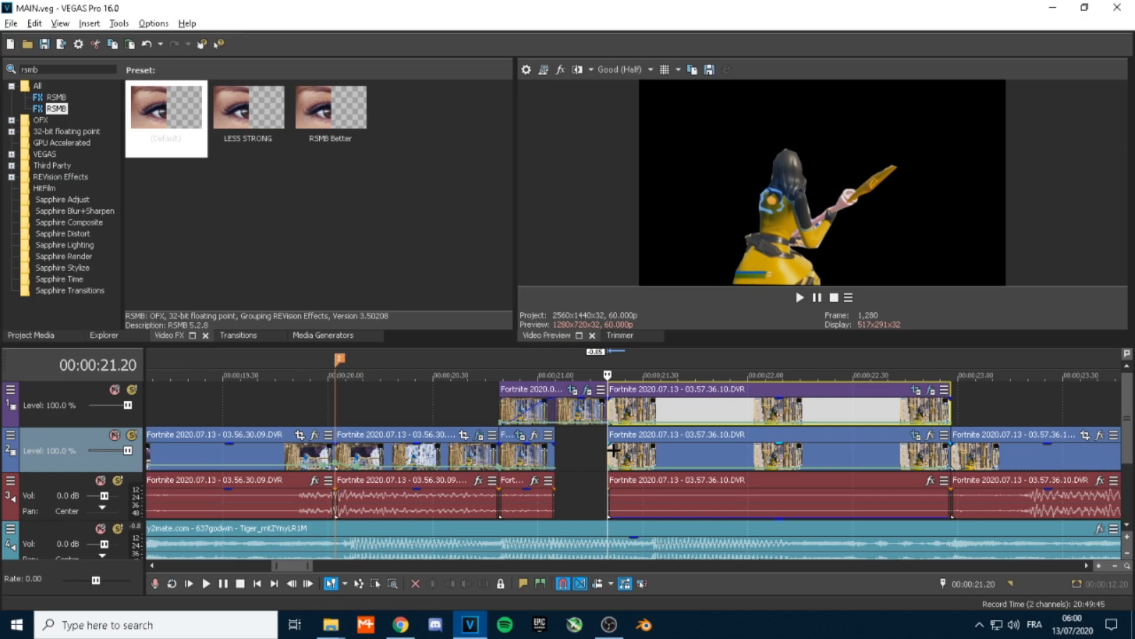
# - Delete the masked piece and its audio below the top copy and paste a duplicate of the edge-detected top copy in its place
pyautogui.click(655, 454)
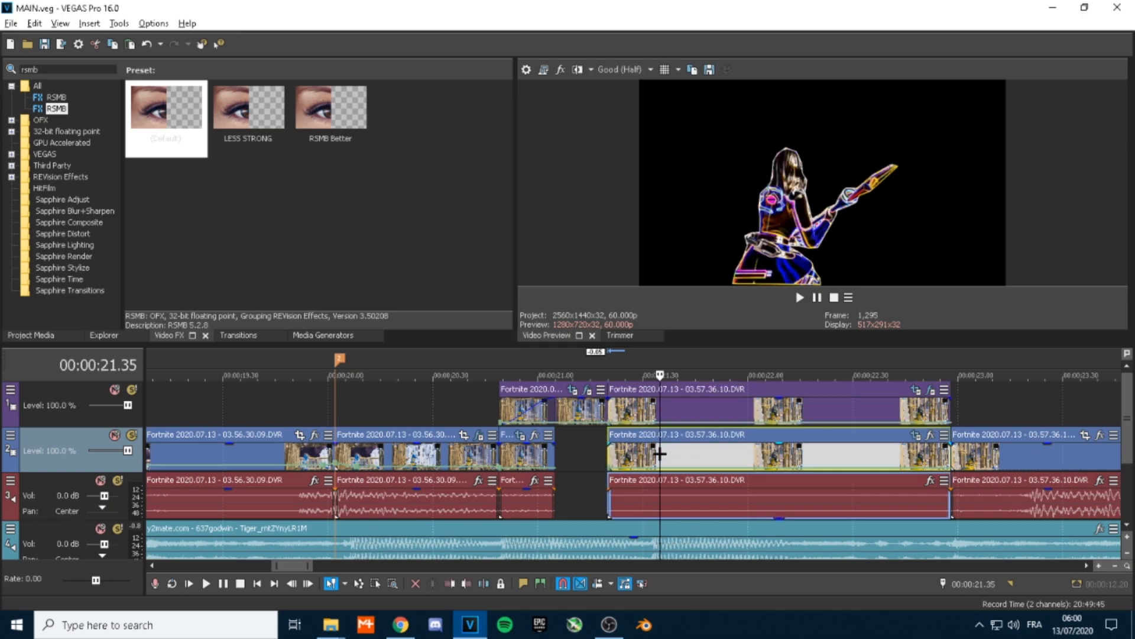
pyautogui.press('Delete')
pyautogui.click(635, 411)
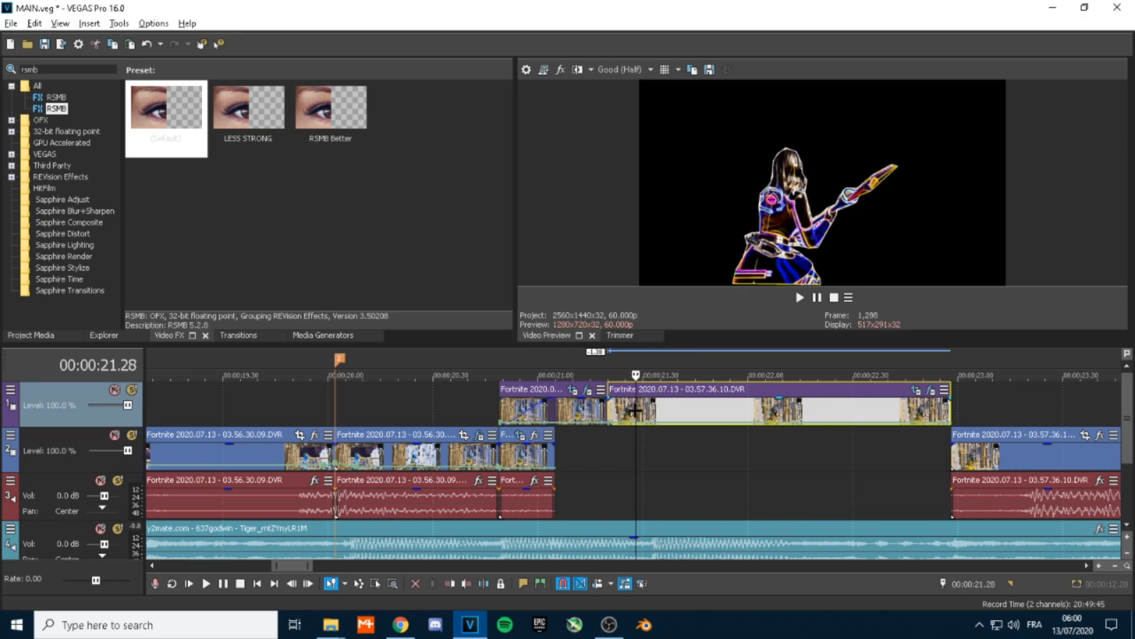
pyautogui.click(611, 454)
pyautogui.hotkey('ctrl', 'v')
pyautogui.click(656, 457)
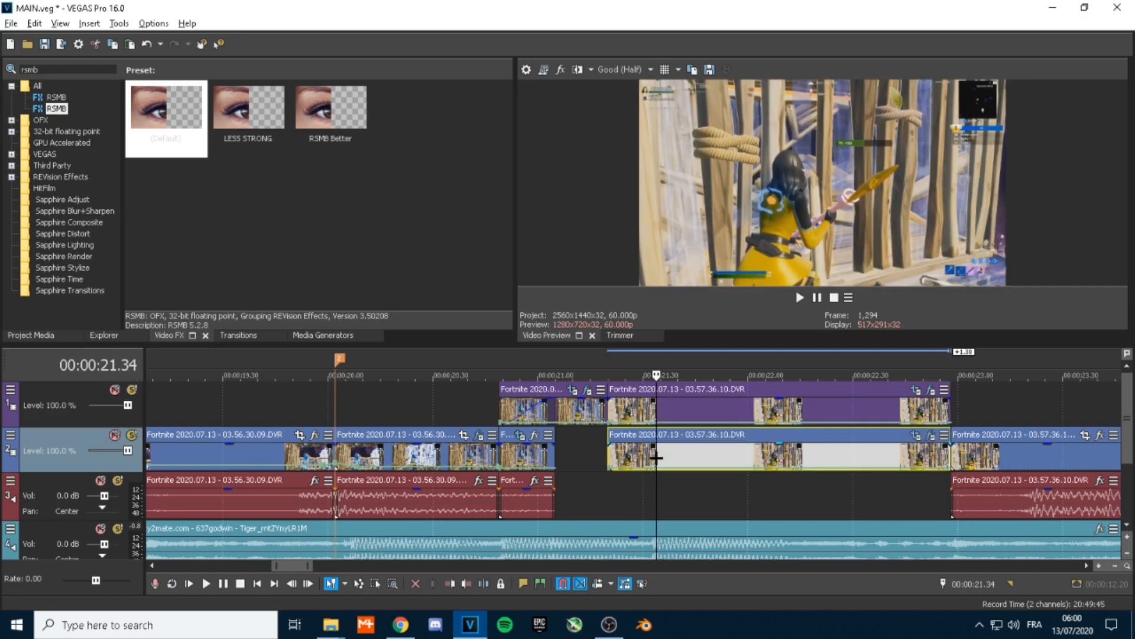
pyautogui.click(625, 458)
pyautogui.click(613, 458)
pyautogui.click(650, 456)
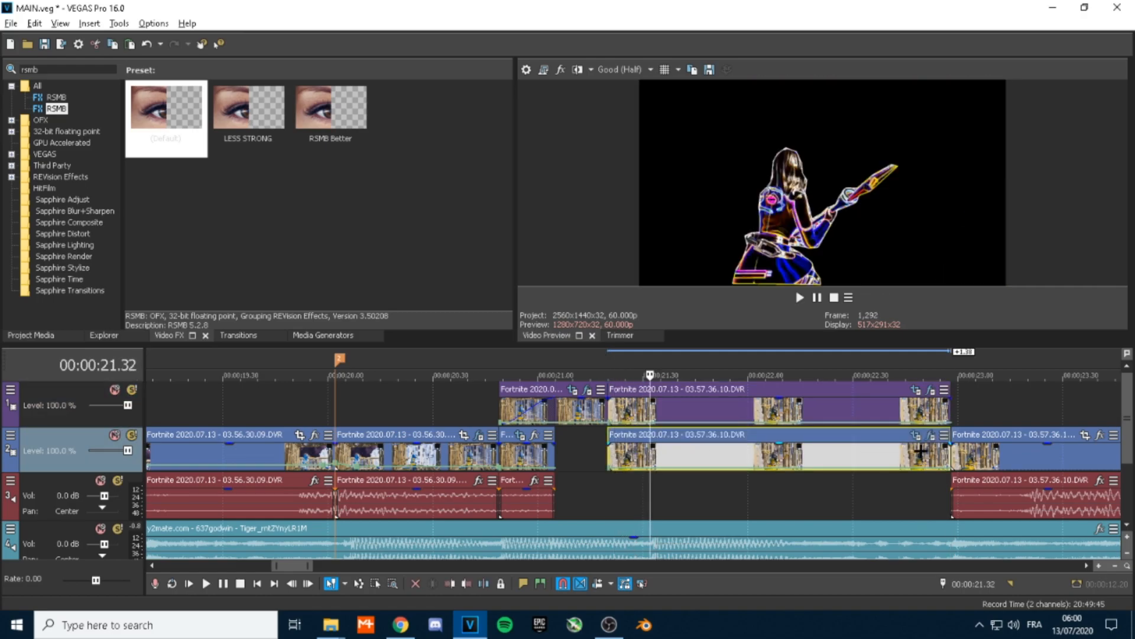
# - Remove the S_EdgeDetect effect from the duplicate on the lower video track
pyautogui.click(916, 436)
pyautogui.click(175, 52)
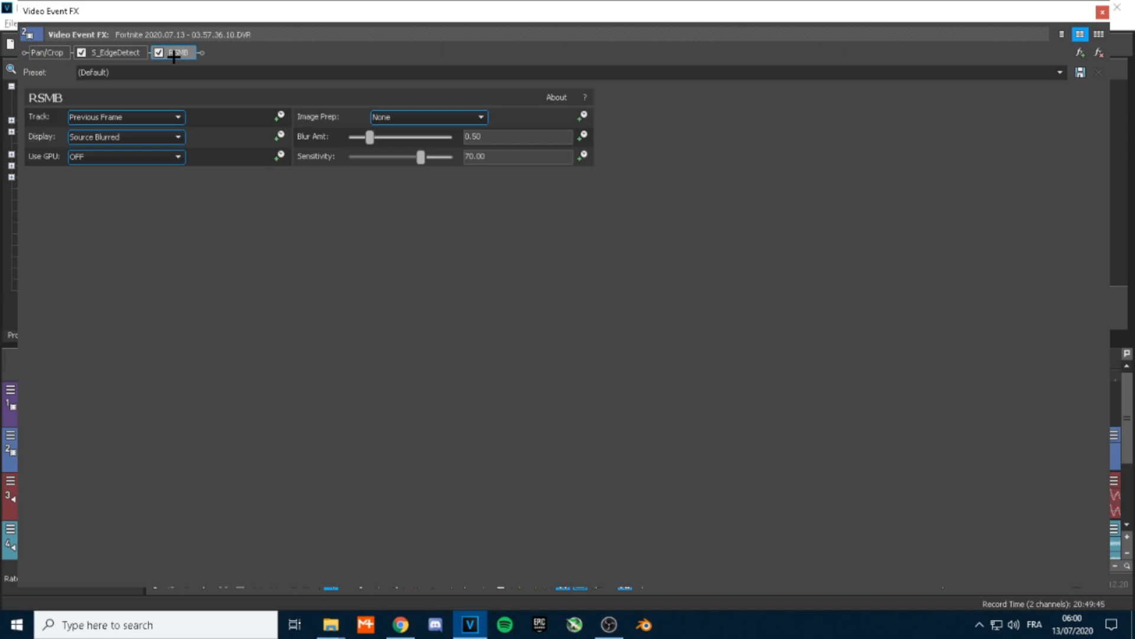
pyautogui.click(114, 52)
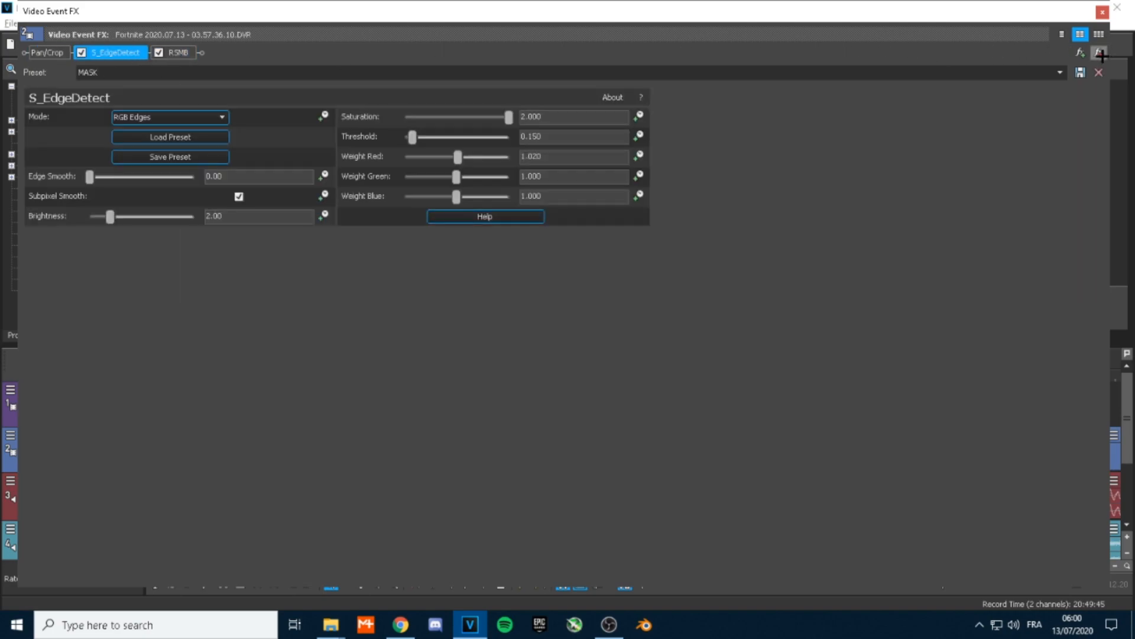
pyautogui.click(1101, 54)
pyautogui.click(1102, 12)
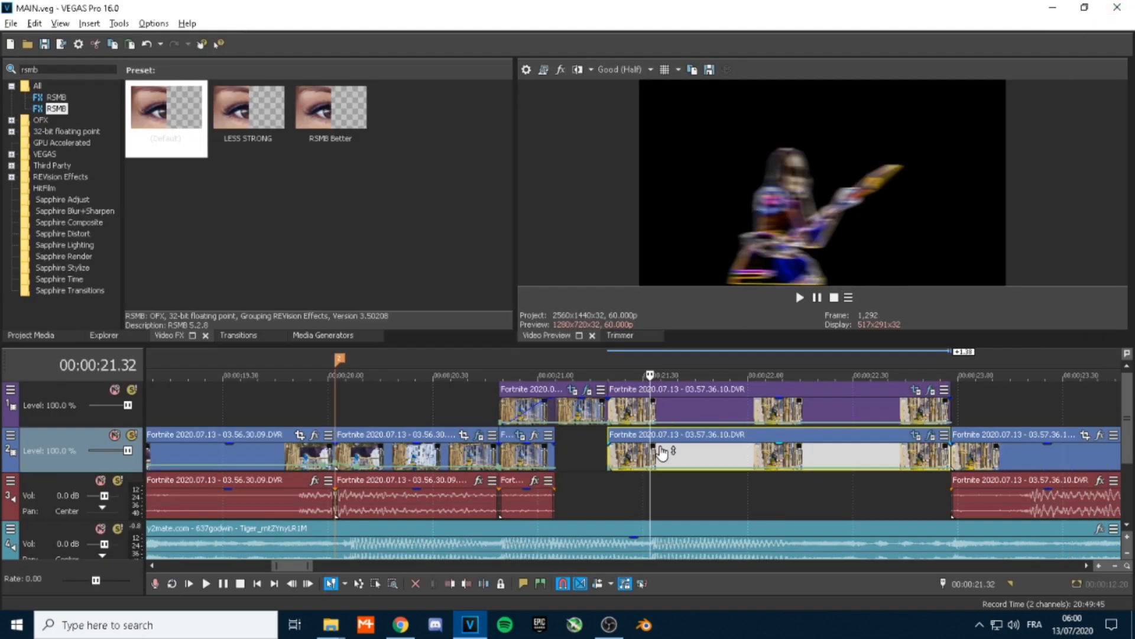
# - Give the edge-detected top copy a fade-out of about 00:00:00.50 and play back the transition into the next clip
pyautogui.click(667, 405)
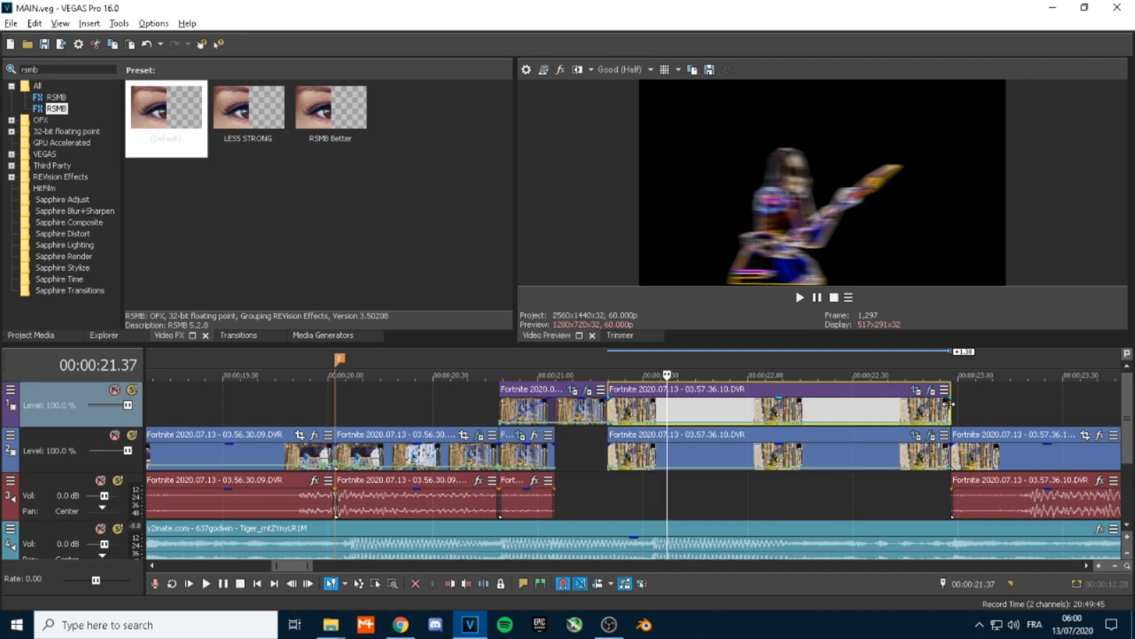
pyautogui.moveTo(942, 399); pyautogui.dragTo(768, 399)
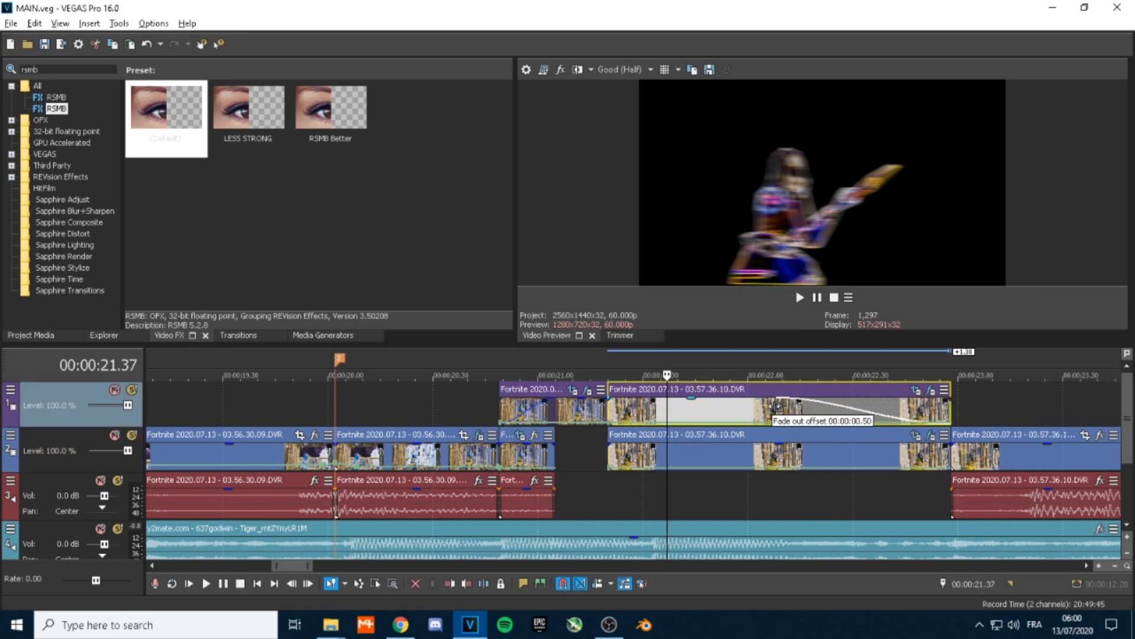
pyautogui.click(769, 362)
pyautogui.press('space')
pyautogui.press('space')
pyautogui.press('space')
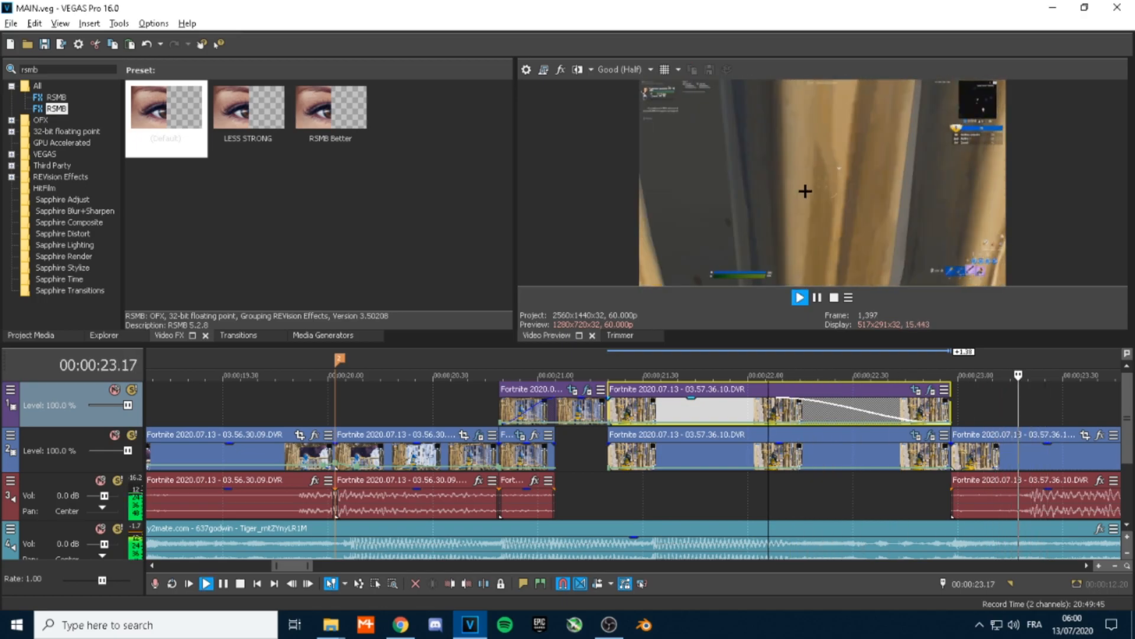
pyautogui.press('space')
pyautogui.click(950, 375)
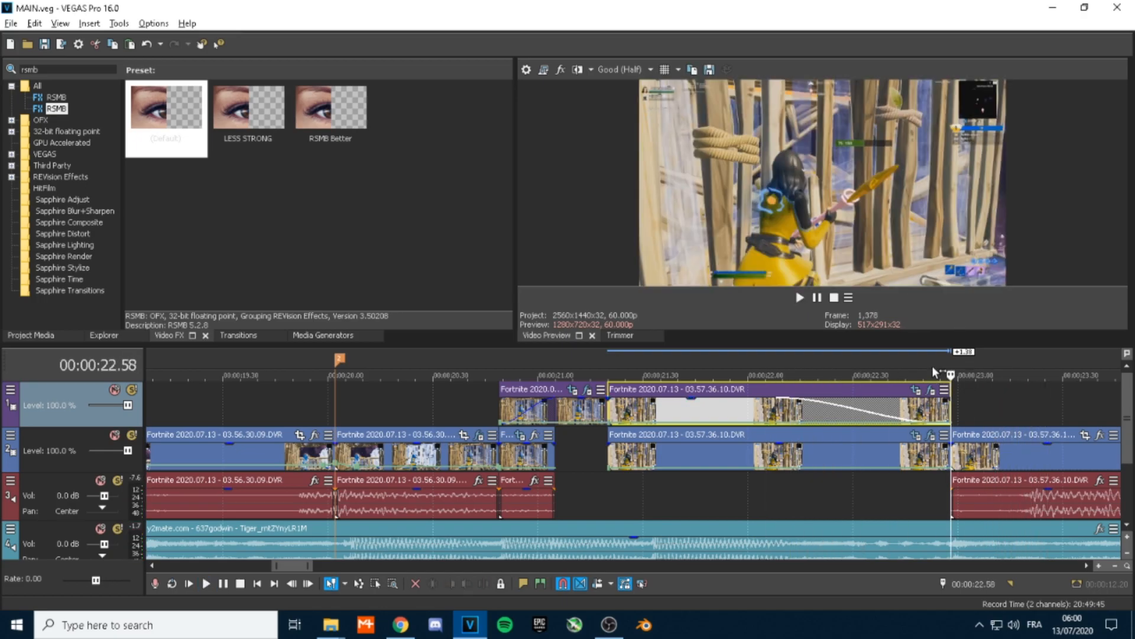
pyautogui.click(933, 372)
pyautogui.press('space')
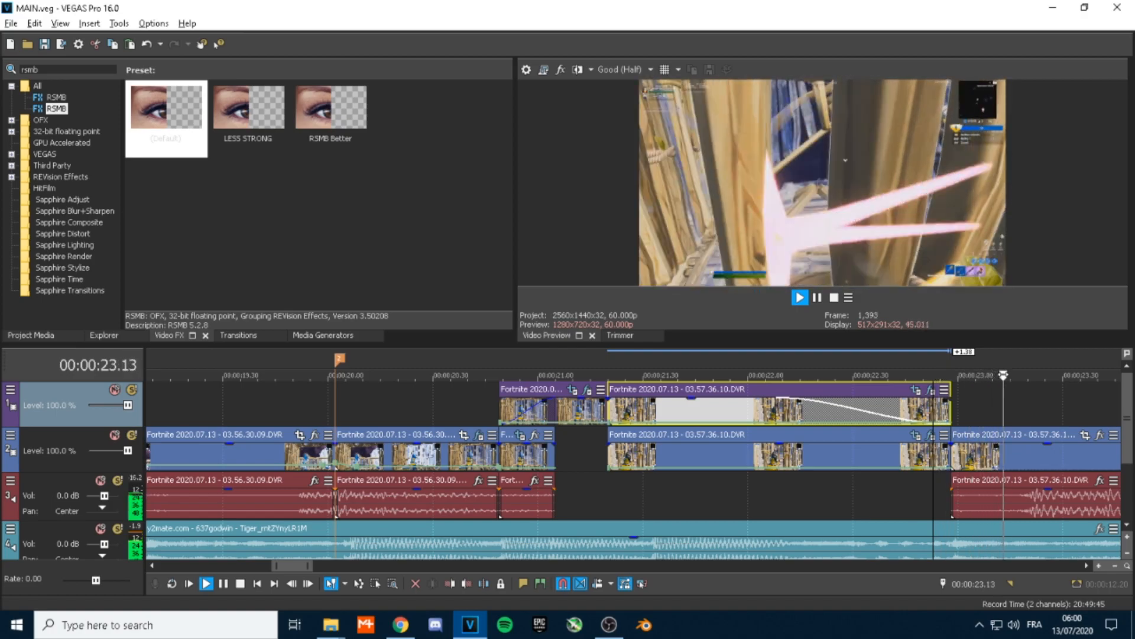
pyautogui.press('space')
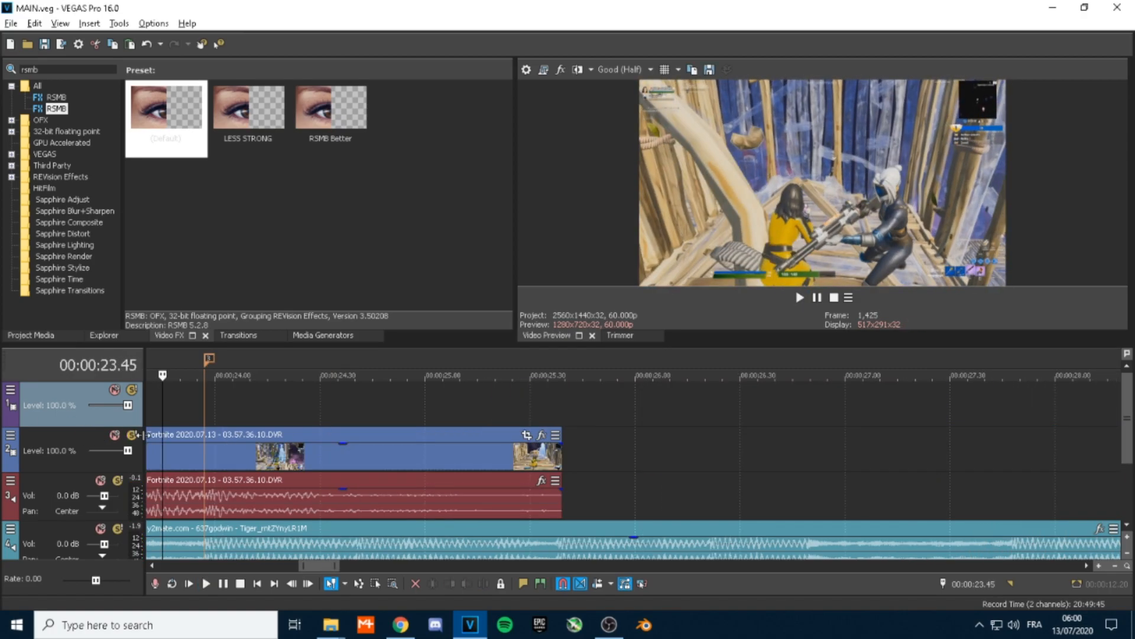
# - Insert a velocity envelope on the gameplay clip that follows the masked freeze-frame section
pyautogui.rightClick(206, 451)
pyautogui.moveTo(305, 461)
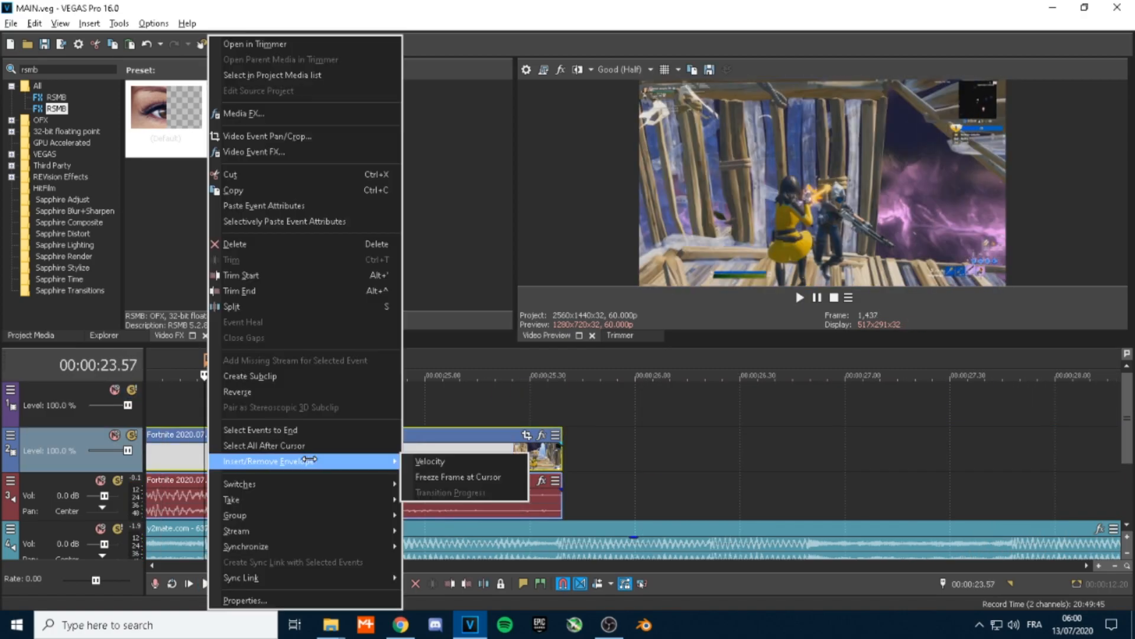
pyautogui.click(429, 461)
pyautogui.hscroll(-2, 321, 482)
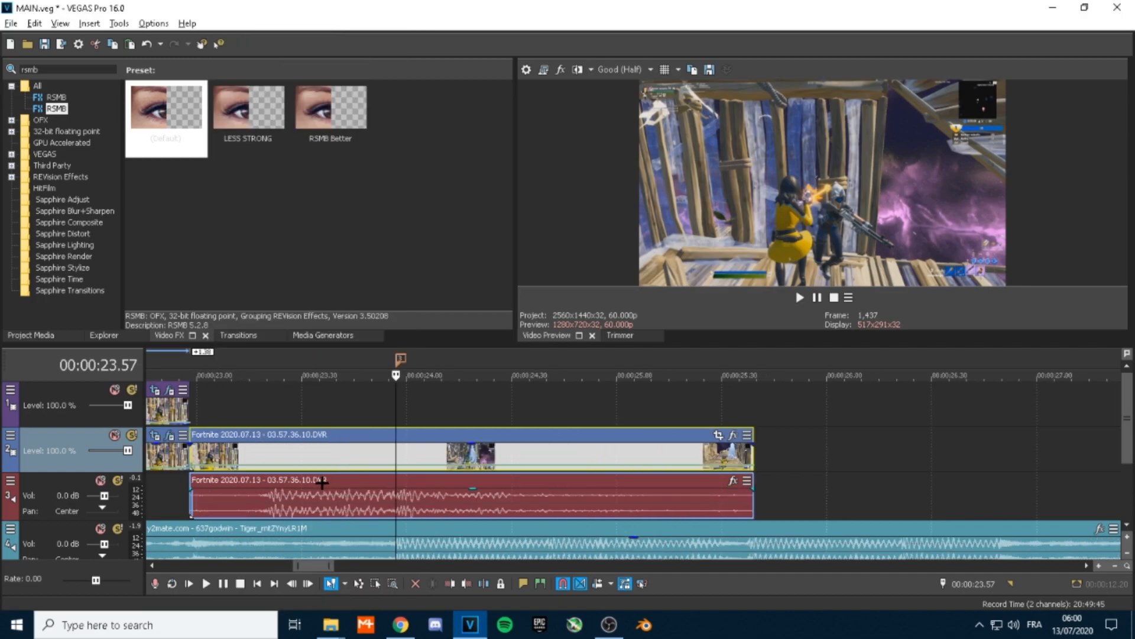
pyautogui.rightClick(399, 469)
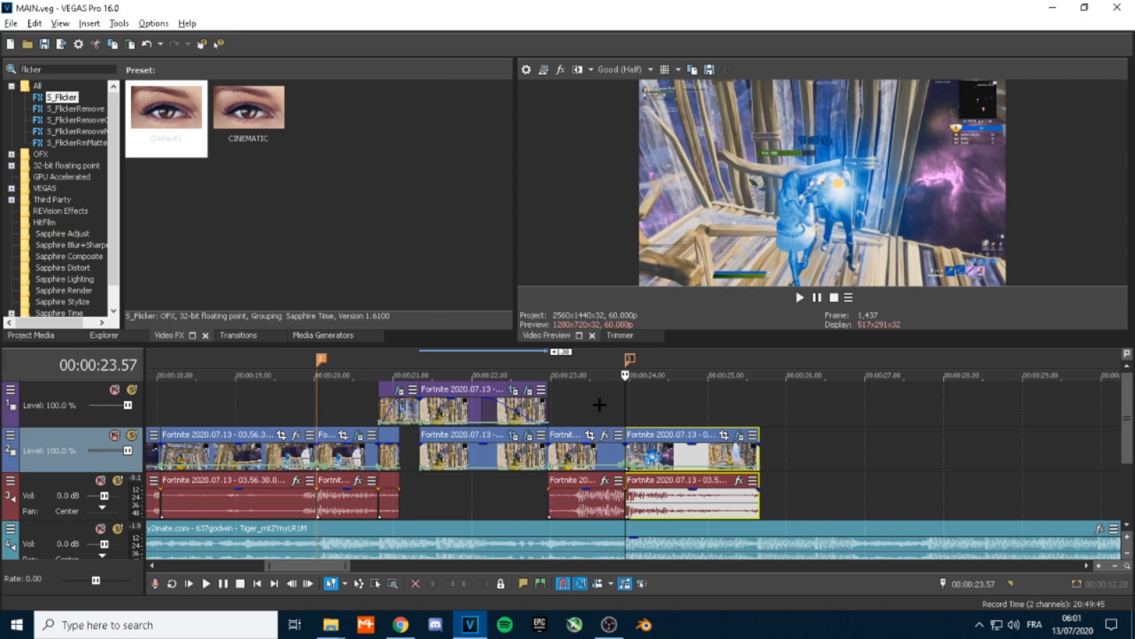
# - Play back the last gameplay clips across the marker at 00:00:23.57
pyautogui.click(599, 404)
pyautogui.press('space')
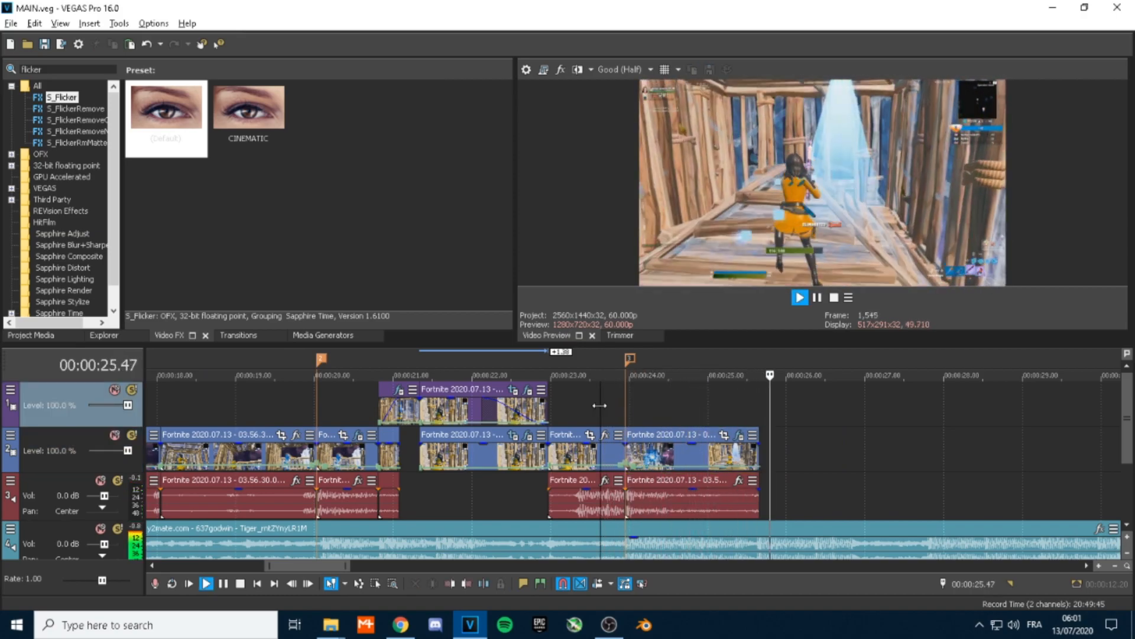
pyautogui.press('space')
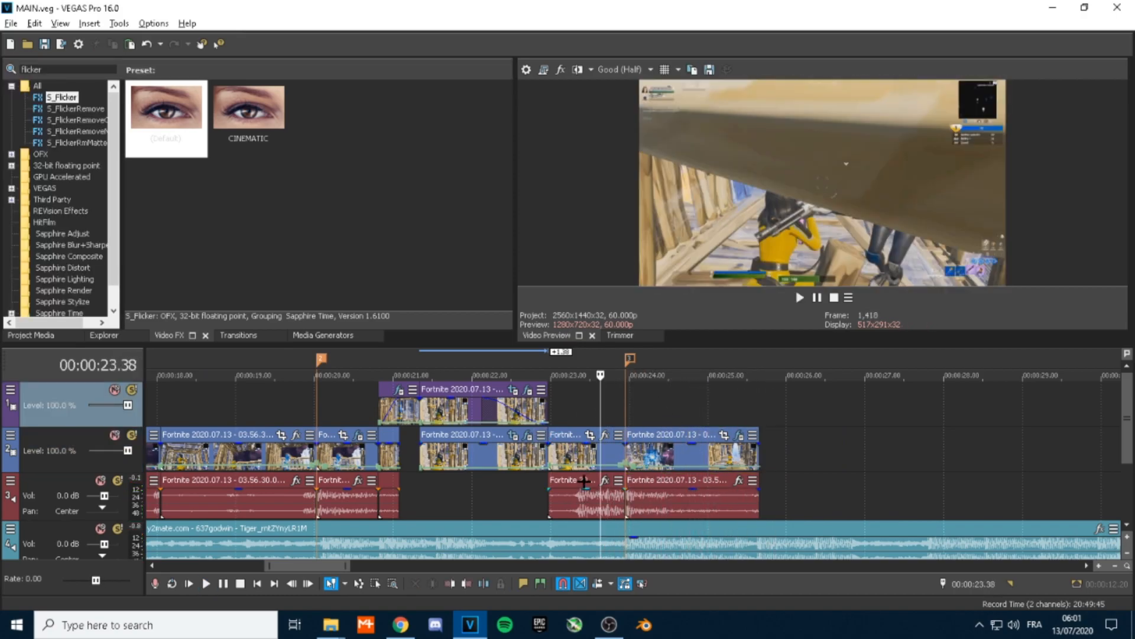
# - Import the Bass_Swoosh sound from the Sound Effects folder into the project media
pyautogui.scroll(-2, 585, 476)
pyautogui.moveTo(335, 625)
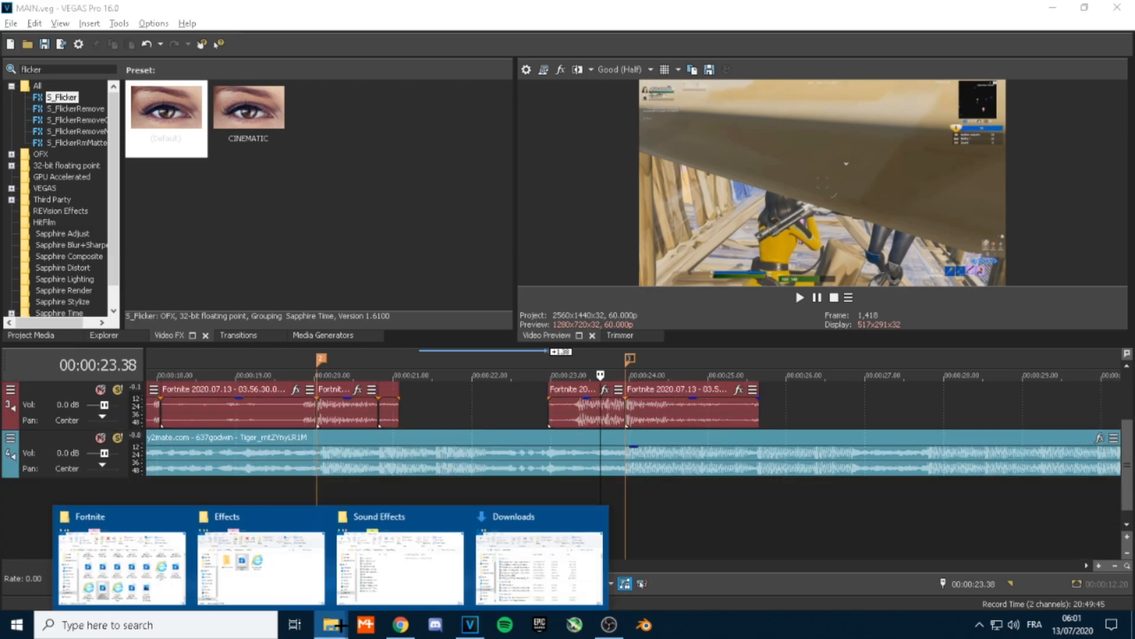
pyautogui.click(385, 568)
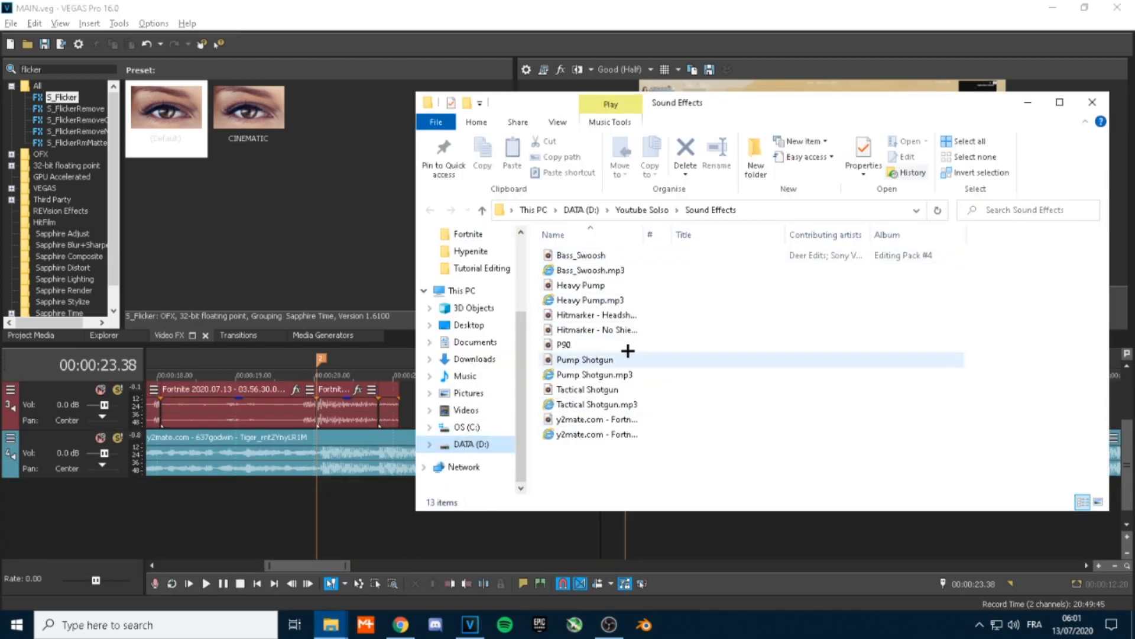
pyautogui.click(565, 254)
pyautogui.click(32, 335)
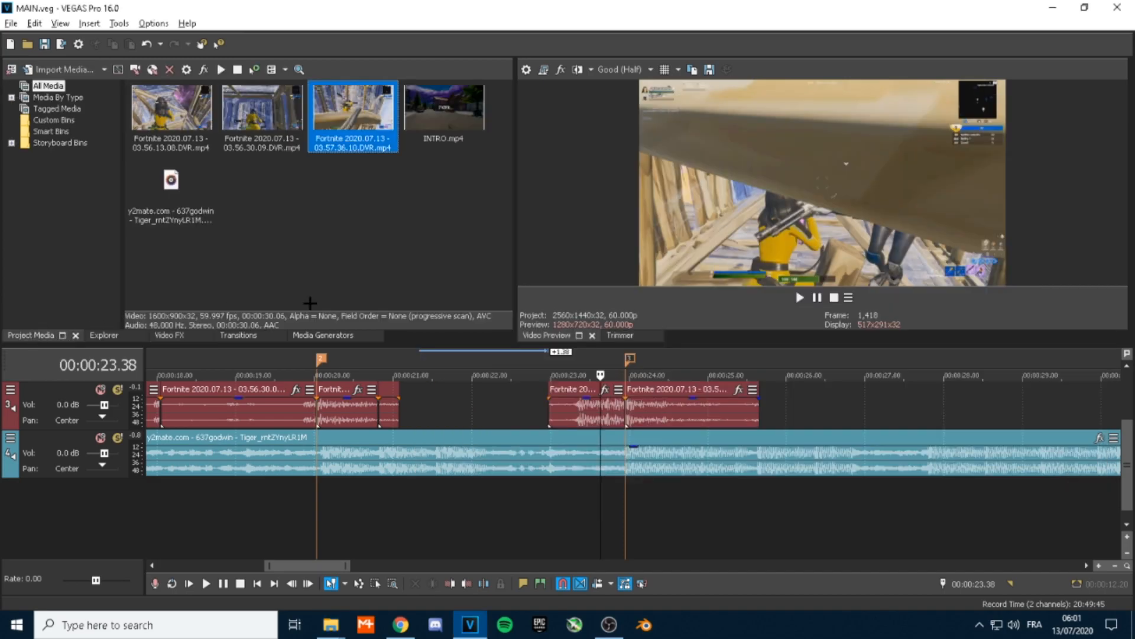
pyautogui.hotkey('alt', 'Tab')
pyautogui.click(532, 241)
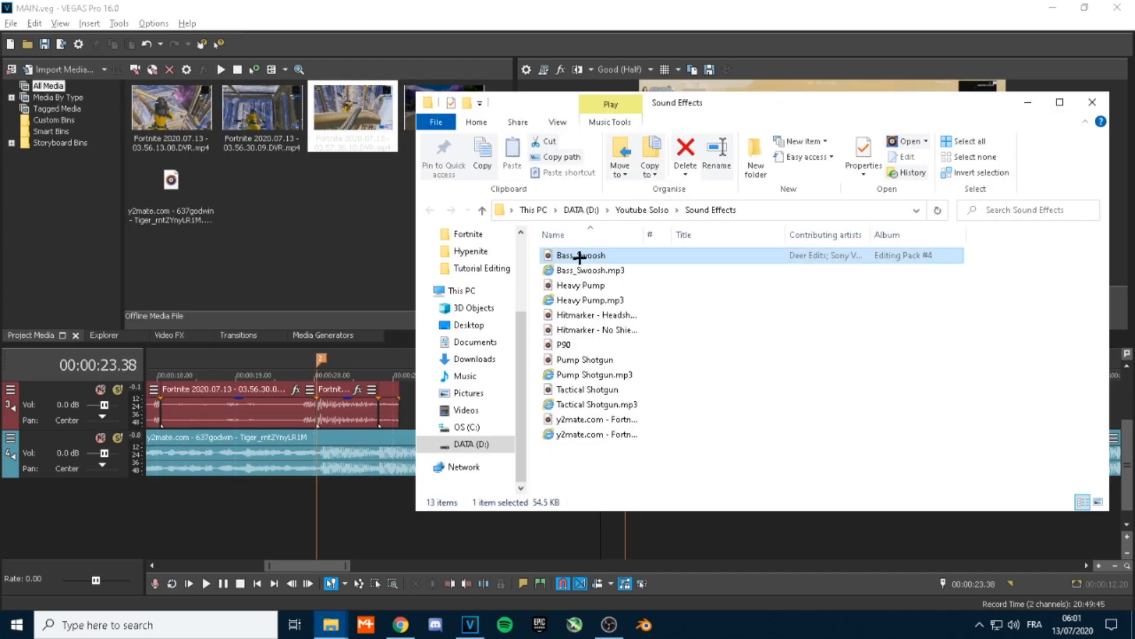
pyautogui.moveTo(365, 240); pyautogui.dragTo(332, 231)
# - Place Bass_Swoosh on a new audio track with its peak on the 00:00:23.57 marker, plus another one at the marker near 00:00:16
pyautogui.click(176, 119)
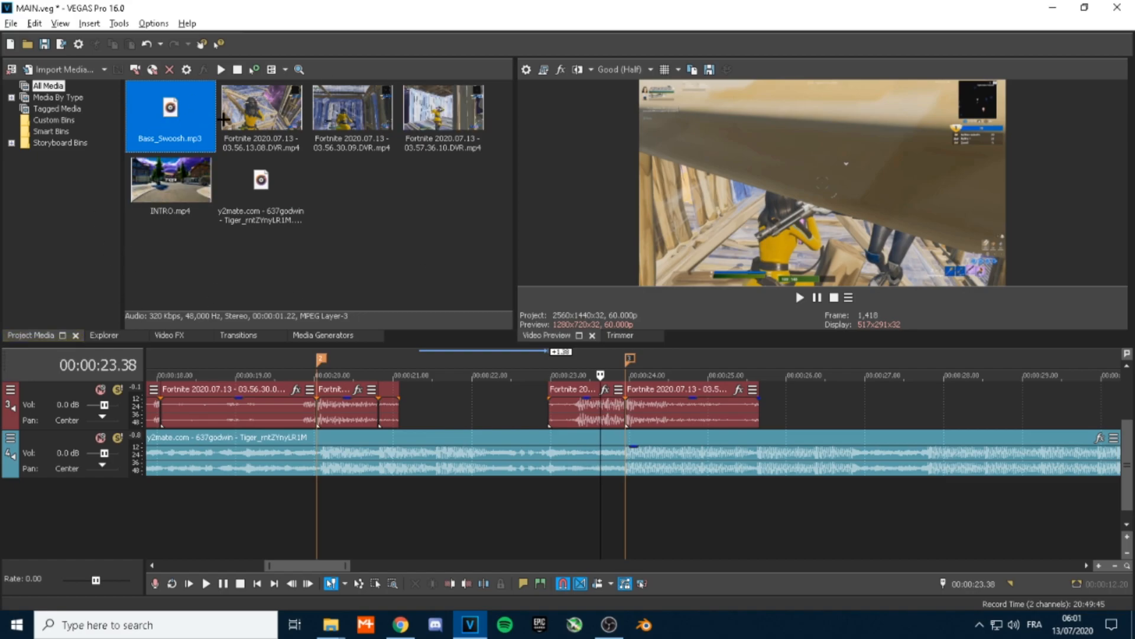
pyautogui.moveTo(599, 483); pyautogui.dragTo(621, 513)
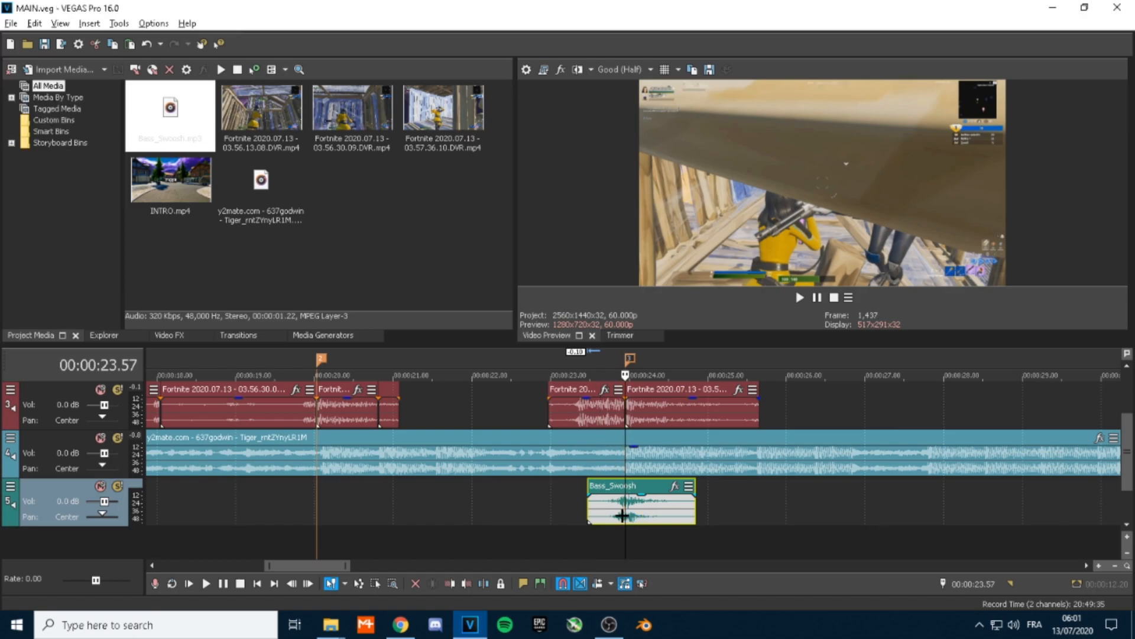
pyautogui.moveTo(313, 565); pyautogui.dragTo(281, 565)
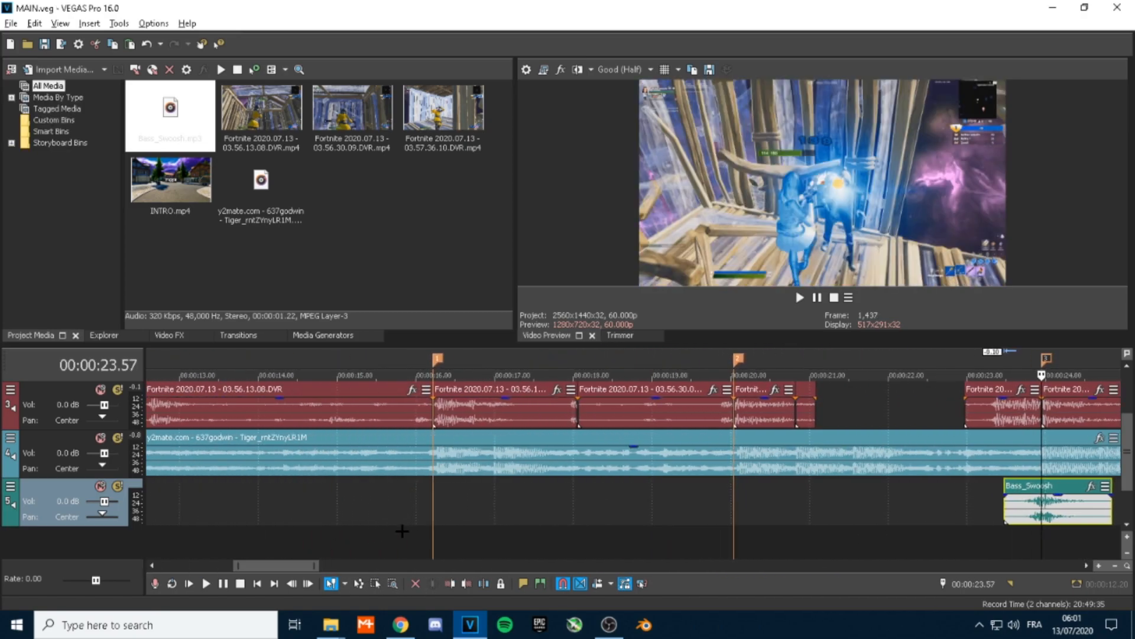
pyautogui.click(432, 512)
pyautogui.moveTo(178, 122); pyautogui.dragTo(439, 516)
# - Add a Bass_Swoosh at the 00:00:20.02 marker and set the swoosh track's volume to 2.0 dB, saving the project
pyautogui.click(744, 503)
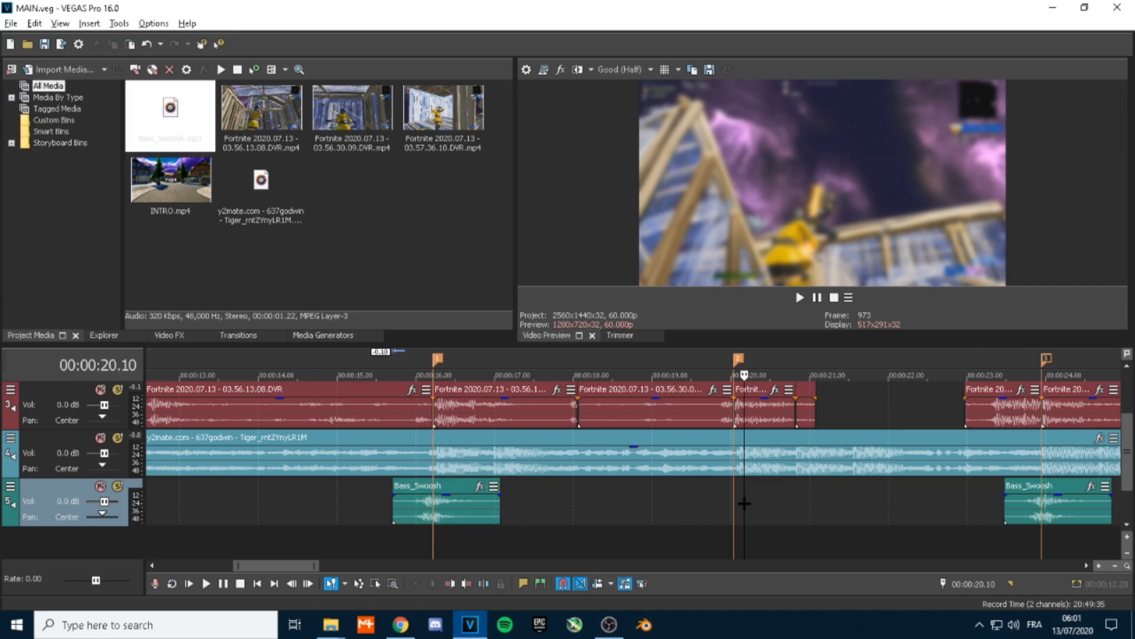
pyautogui.click(736, 512)
pyautogui.moveTo(183, 135); pyautogui.dragTo(737, 516)
pyautogui.click(108, 504)
pyautogui.hotkey('ctrl', 's')
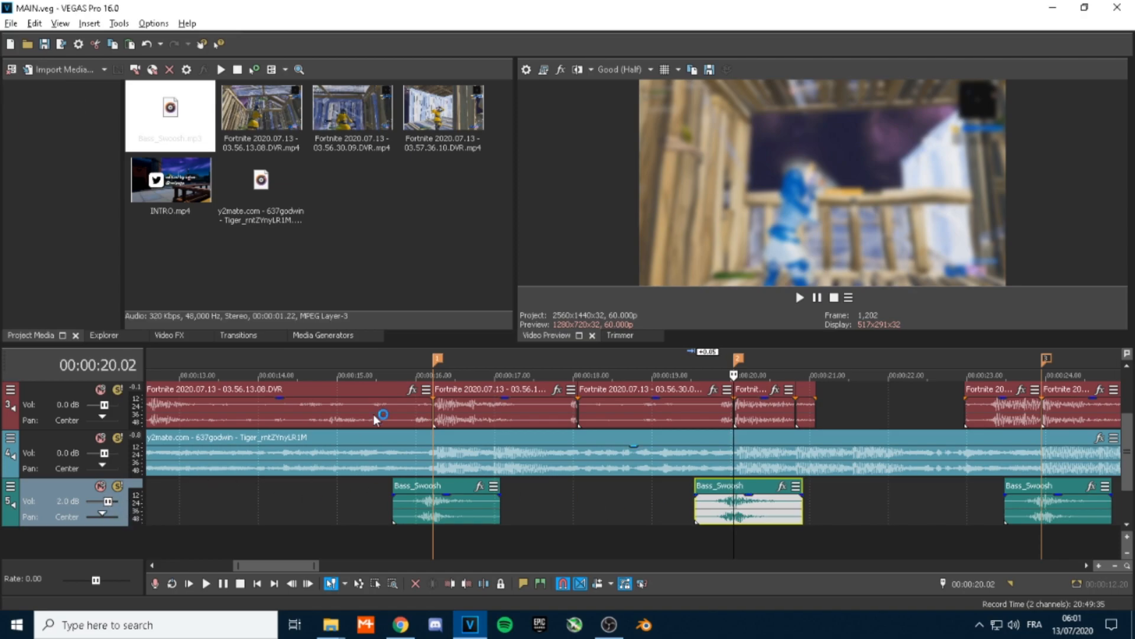
# - Play back the swoosh sounds at the first two beat markers to check them against the transitions
pyautogui.click(389, 355)
pyautogui.press('space')
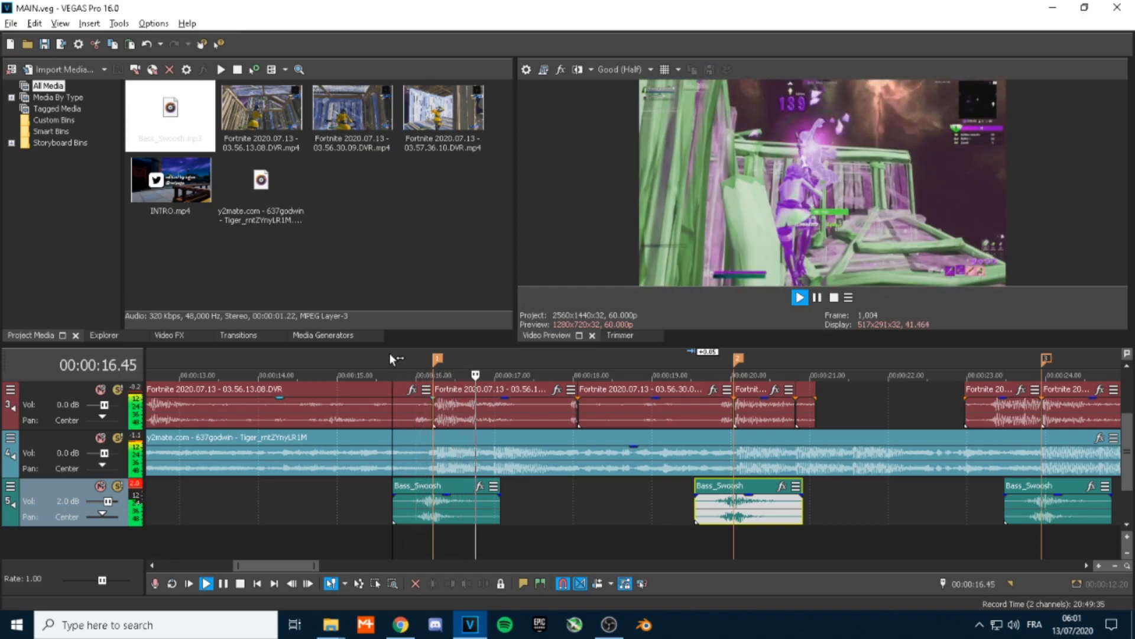
pyautogui.press('space')
pyautogui.press('space')
pyautogui.click(717, 373)
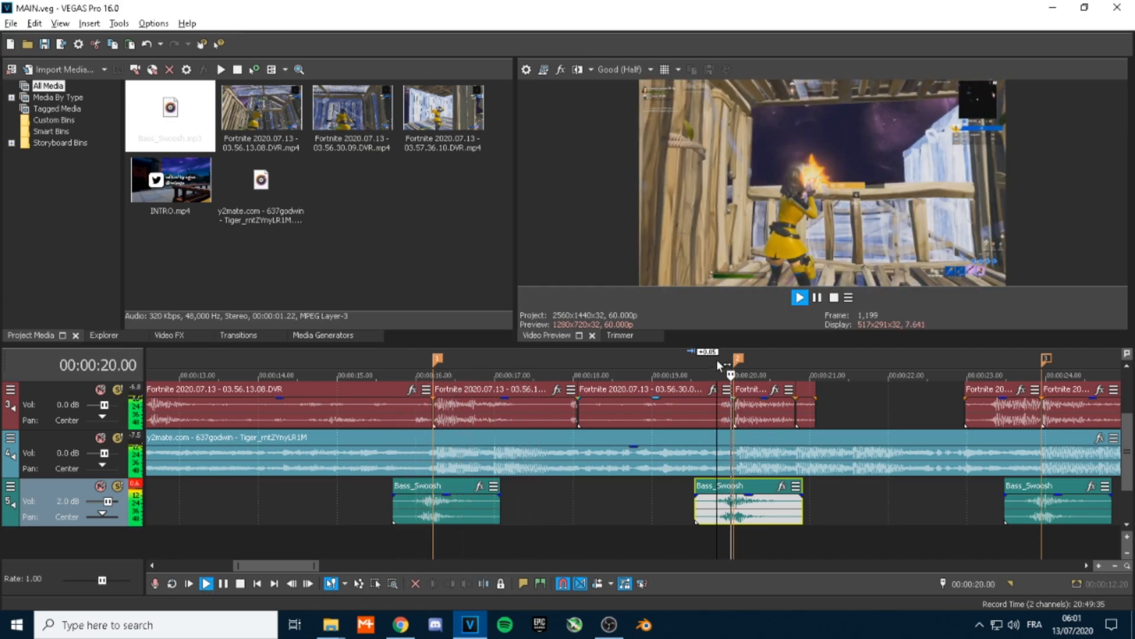
pyautogui.press('space')
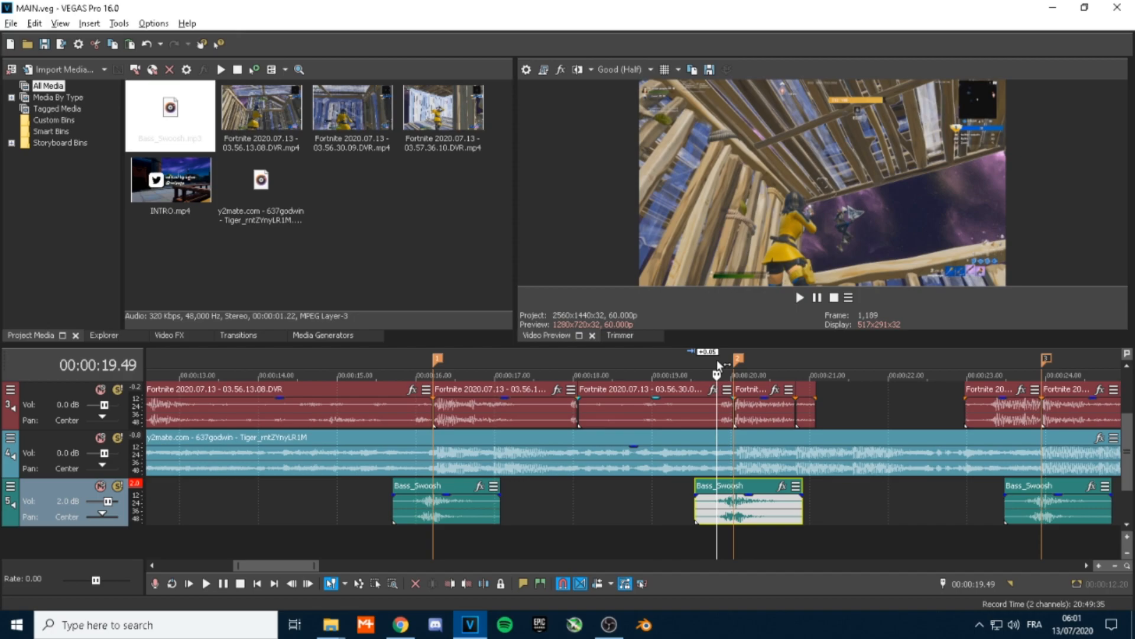
# - Insert a new video track, move it directly below the main gameplay video track and save the project
pyautogui.scroll(3, 809, 490)
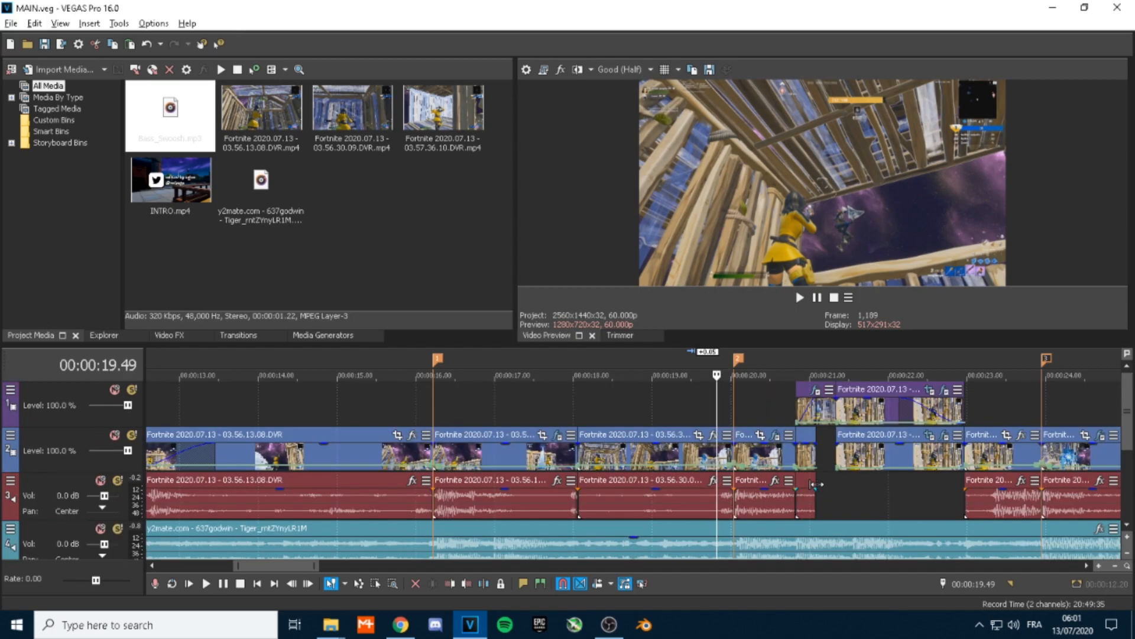
pyautogui.hscroll(5, 815, 484)
pyautogui.scroll(-1, 806, 481)
pyautogui.scroll(1, 805, 482)
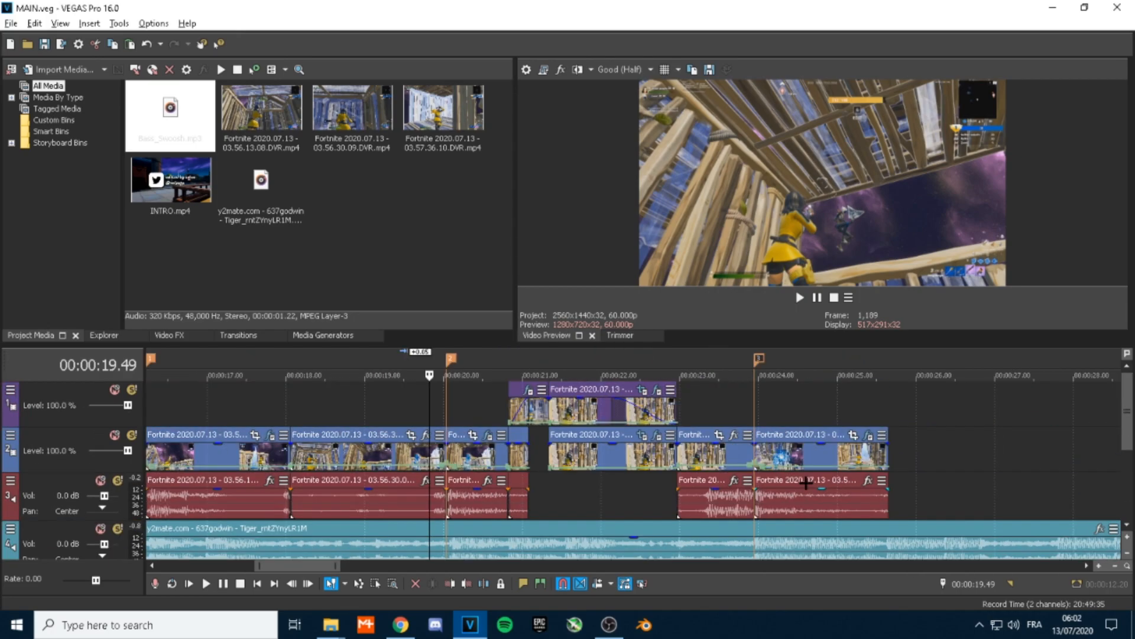
pyautogui.scroll(-3, 733, 479)
pyautogui.rightClick(59, 512)
pyautogui.click(101, 559)
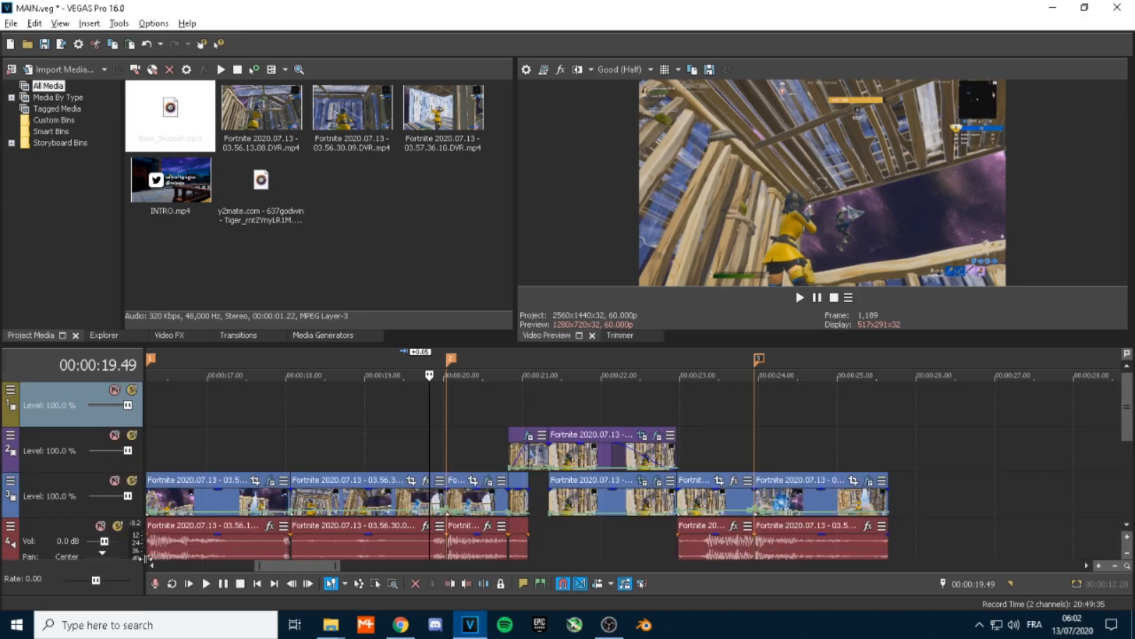
pyautogui.moveTo(43, 394); pyautogui.dragTo(42, 499)
pyautogui.hotkey('ctrl', 's')
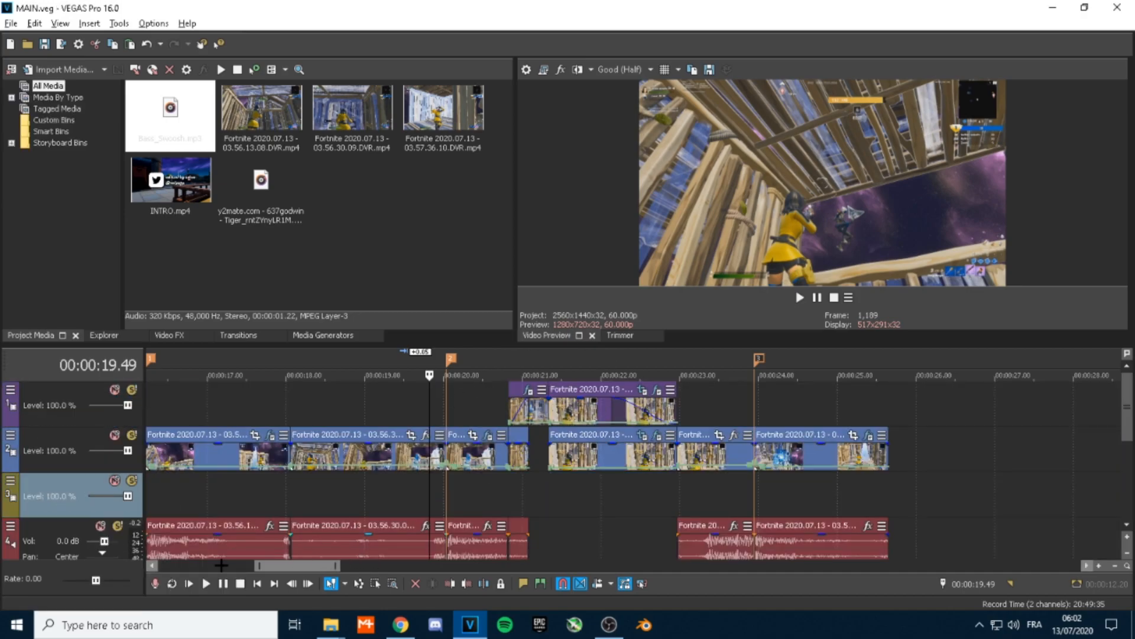
# - Preview clips in the Effects > Mask Transition folder and import Orange Overlay 2 and the Old Film Grain Overlay into the project media
pyautogui.moveTo(353, 615)
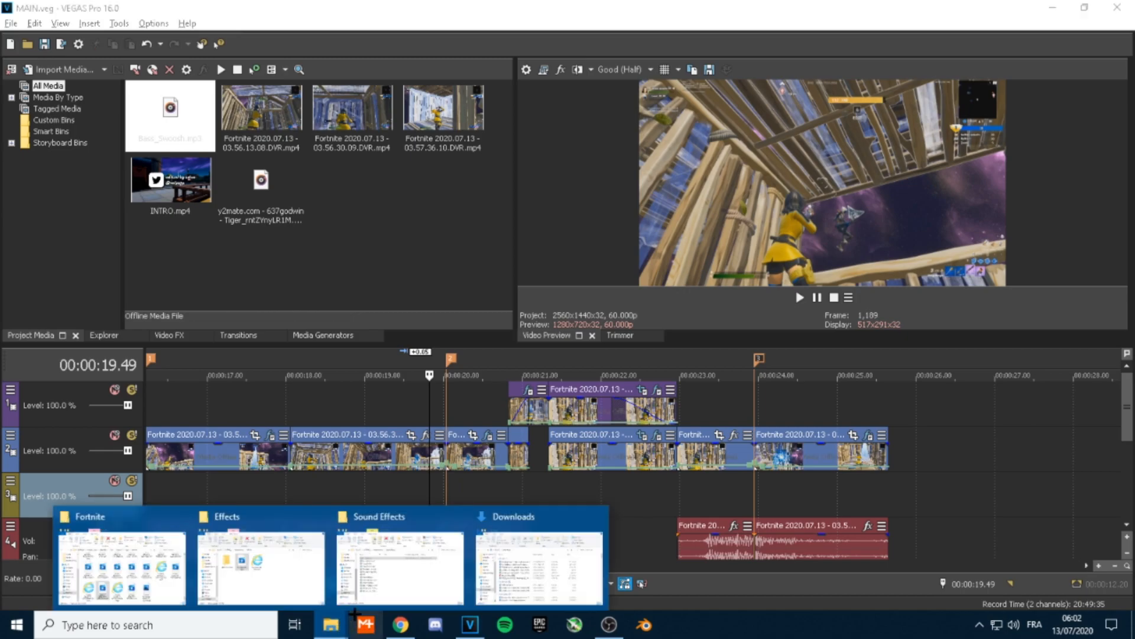
pyautogui.click(260, 562)
pyautogui.doubleClick(553, 237)
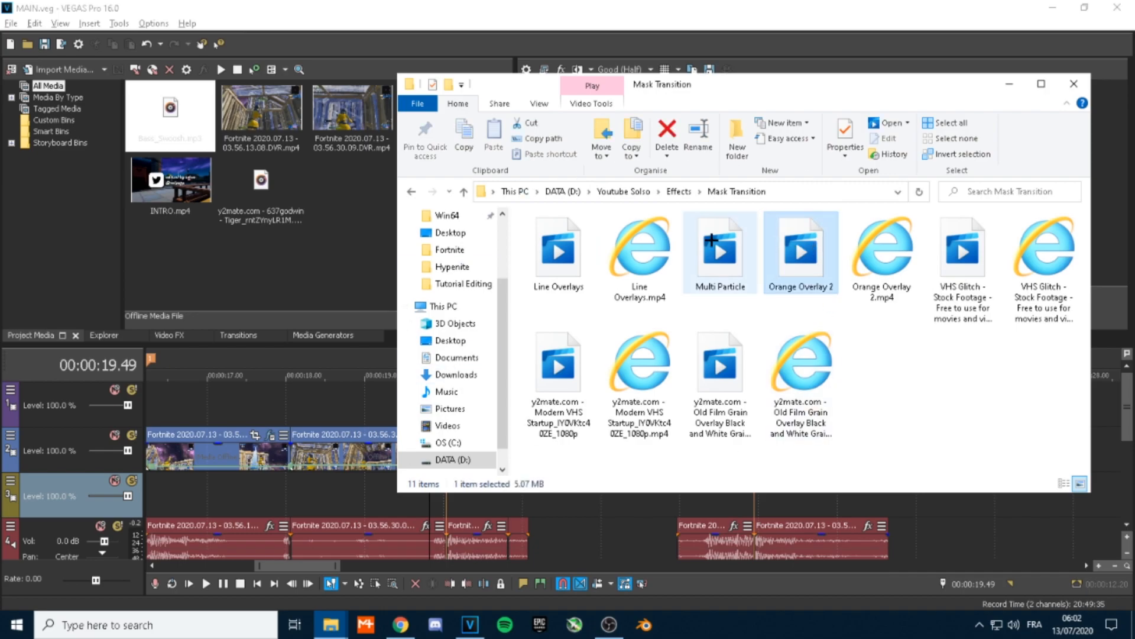
pyautogui.click(558, 364)
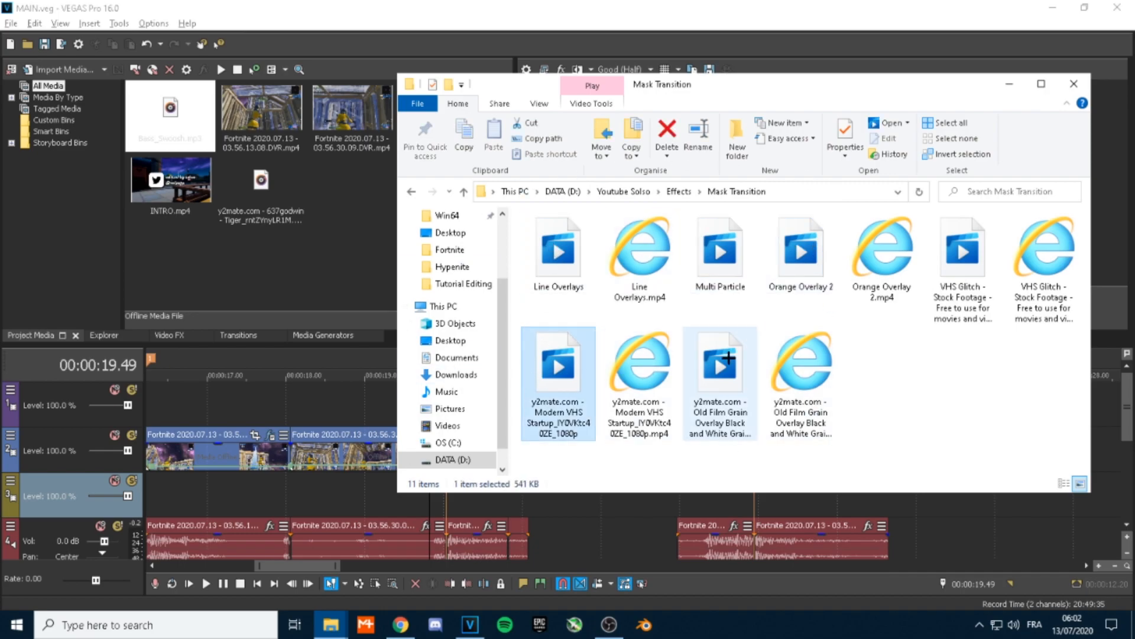
pyautogui.click(723, 346)
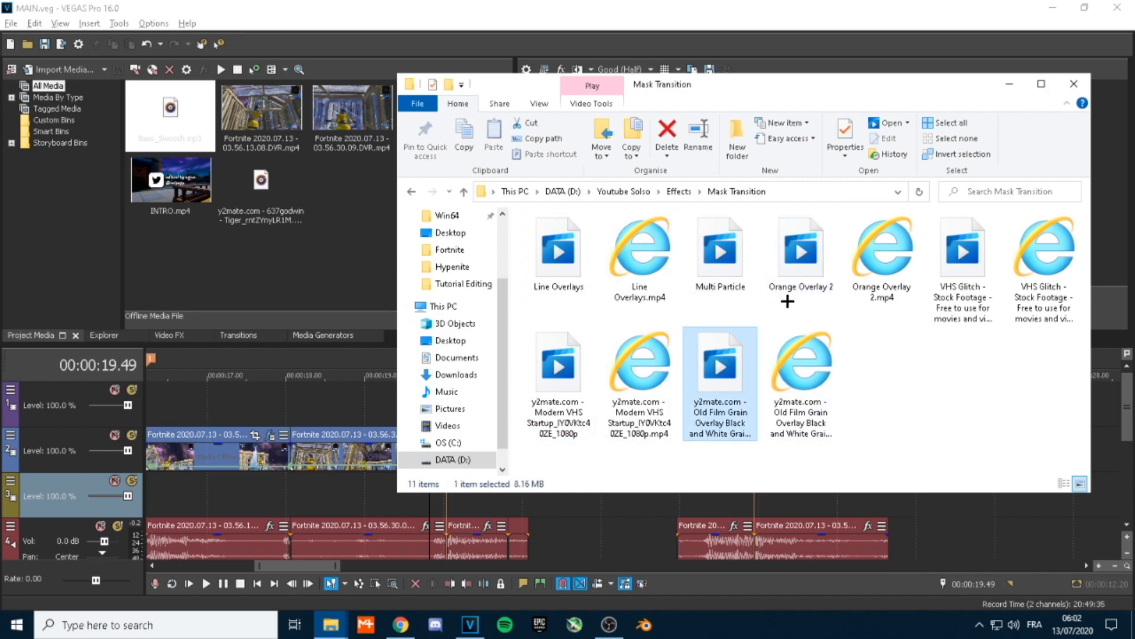
pyautogui.doubleClick(740, 243)
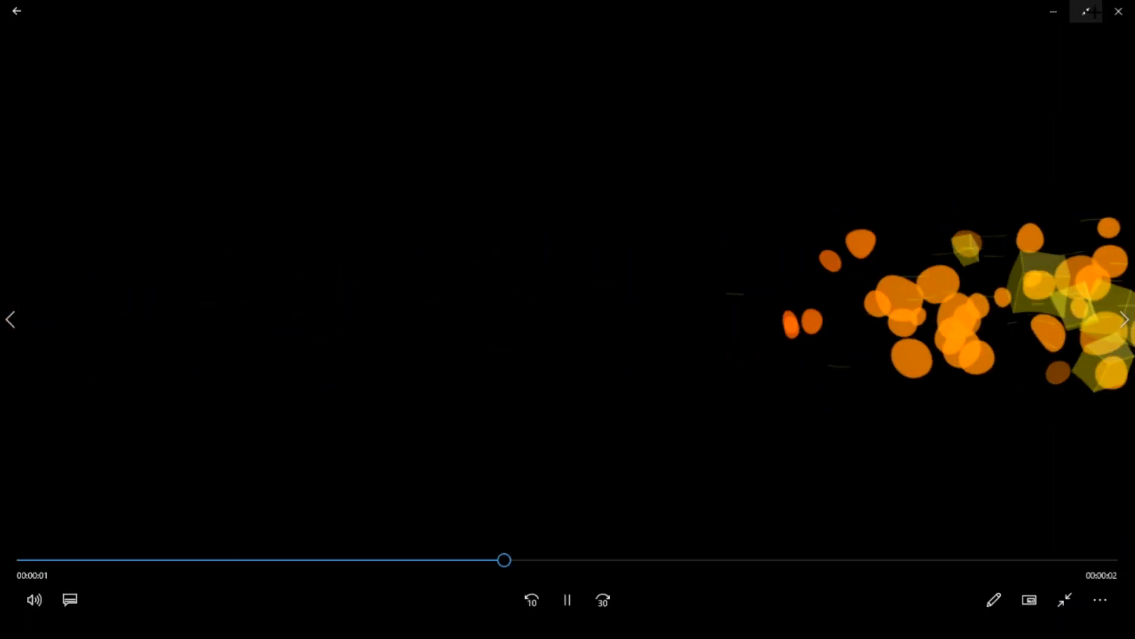
pyautogui.click(1117, 11)
pyautogui.doubleClick(803, 260)
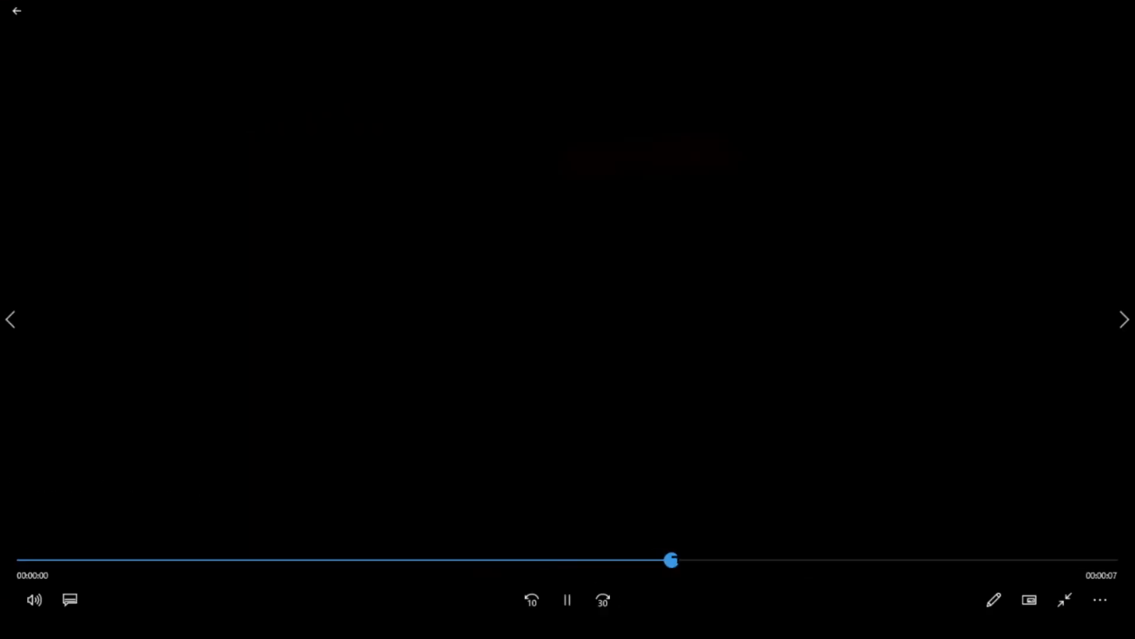
pyautogui.click(1117, 11)
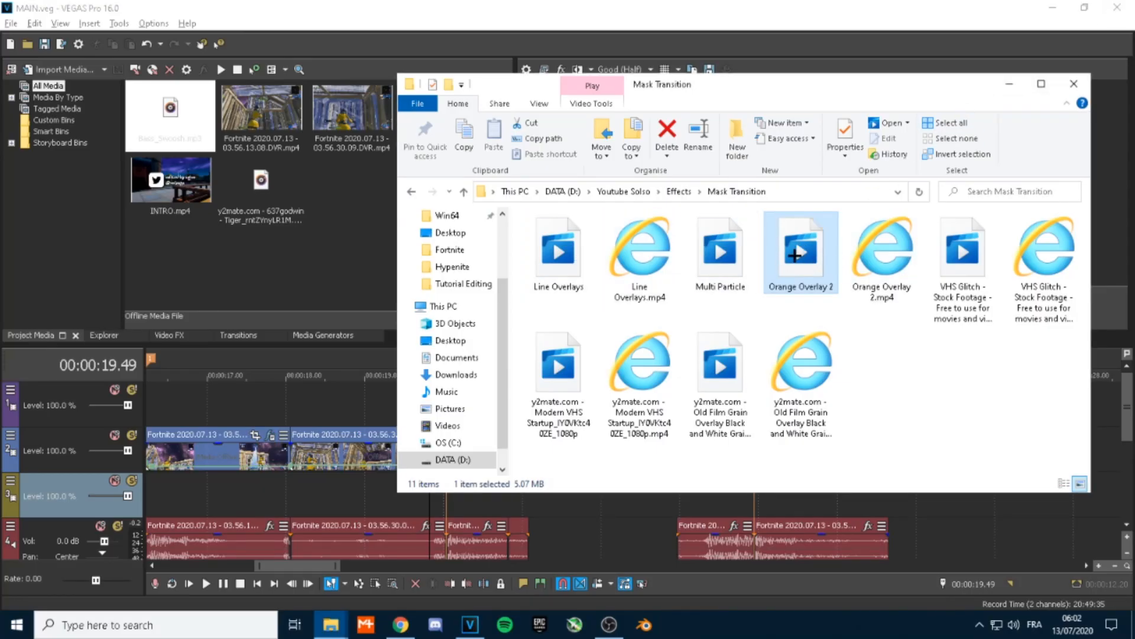
pyautogui.moveTo(370, 254); pyautogui.dragTo(309, 267)
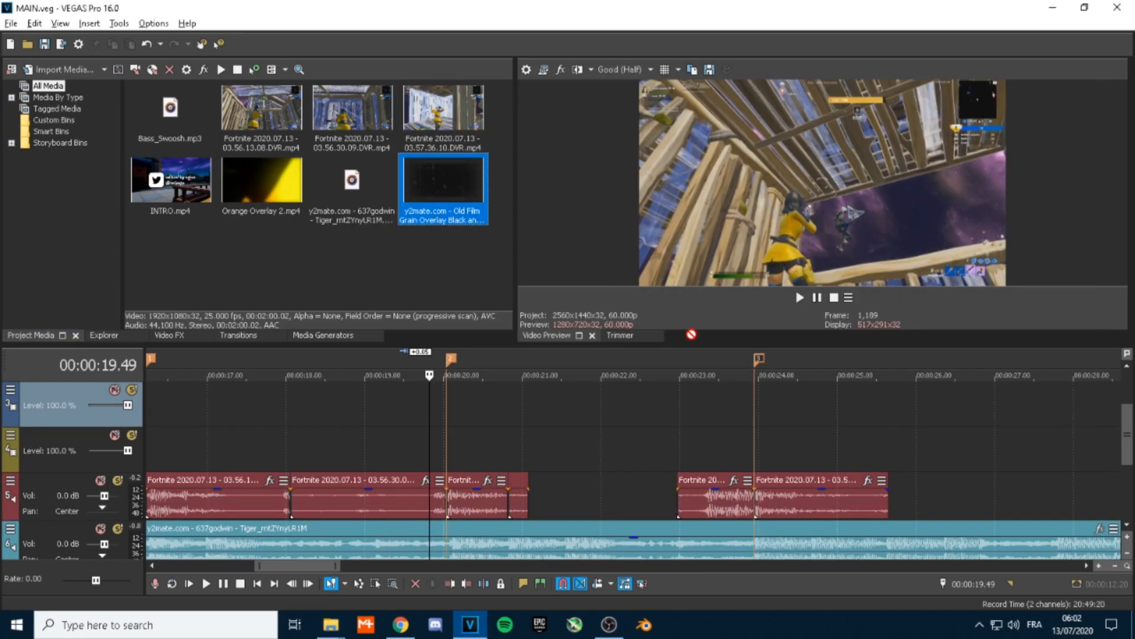
# - Place the Old Film Grain Overlay below the gameplay track, starting just after the 00:00:20.02 marker, and delete its audio track
pyautogui.moveTo(692, 334); pyautogui.dragTo(460, 386)
pyautogui.rightClick(37, 446)
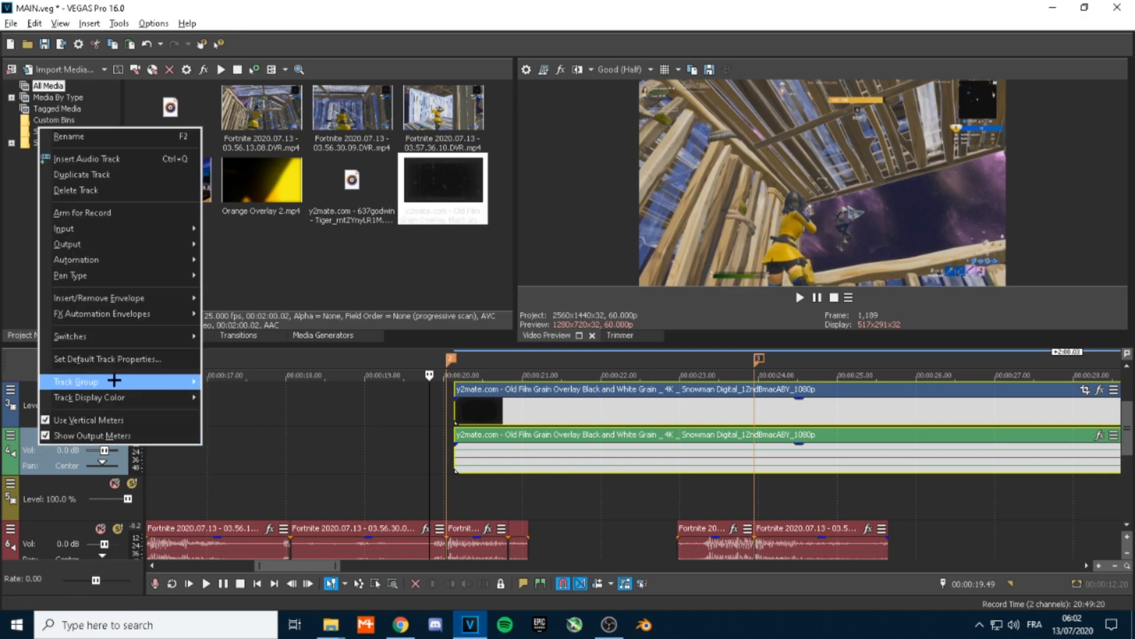
pyautogui.click(94, 190)
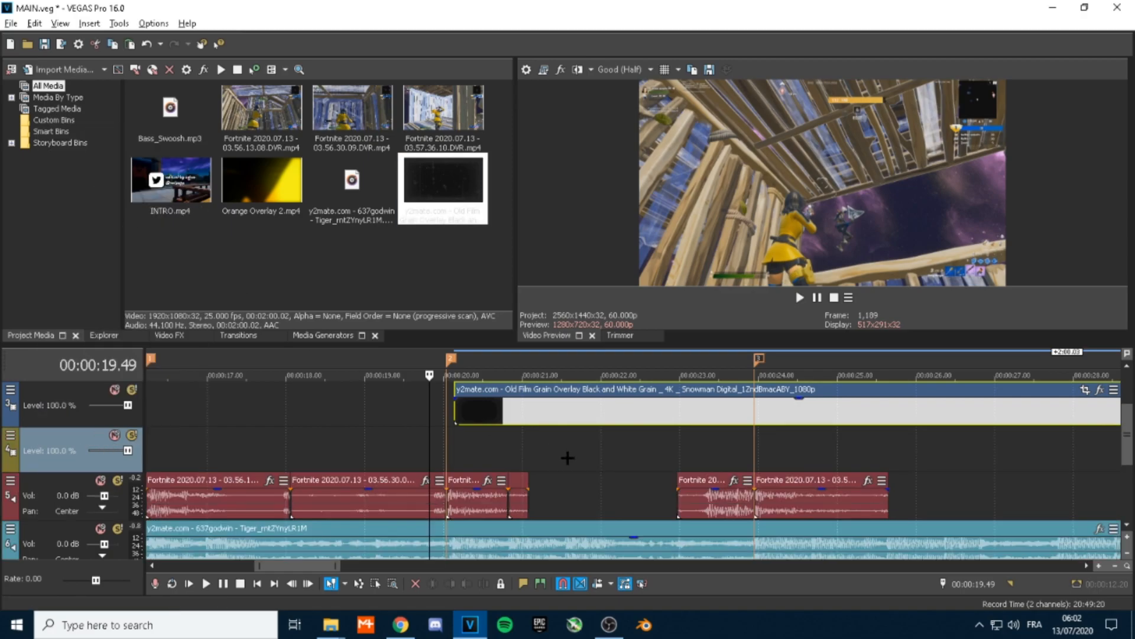
pyautogui.click(638, 451)
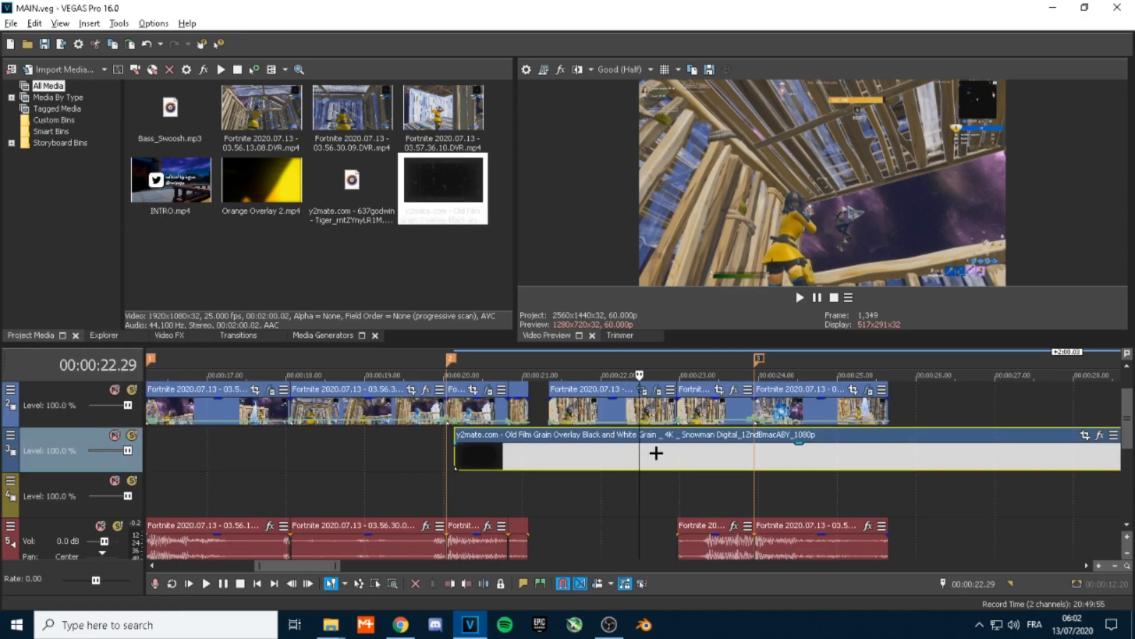
pyautogui.click(678, 451)
pyautogui.click(635, 453)
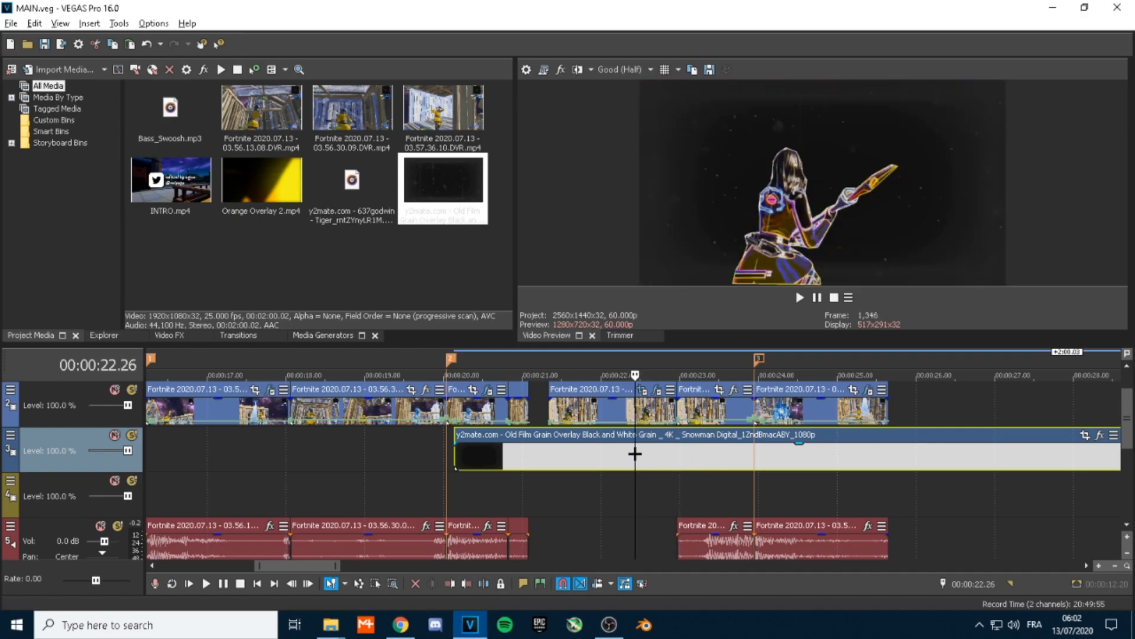
pyautogui.click(594, 455)
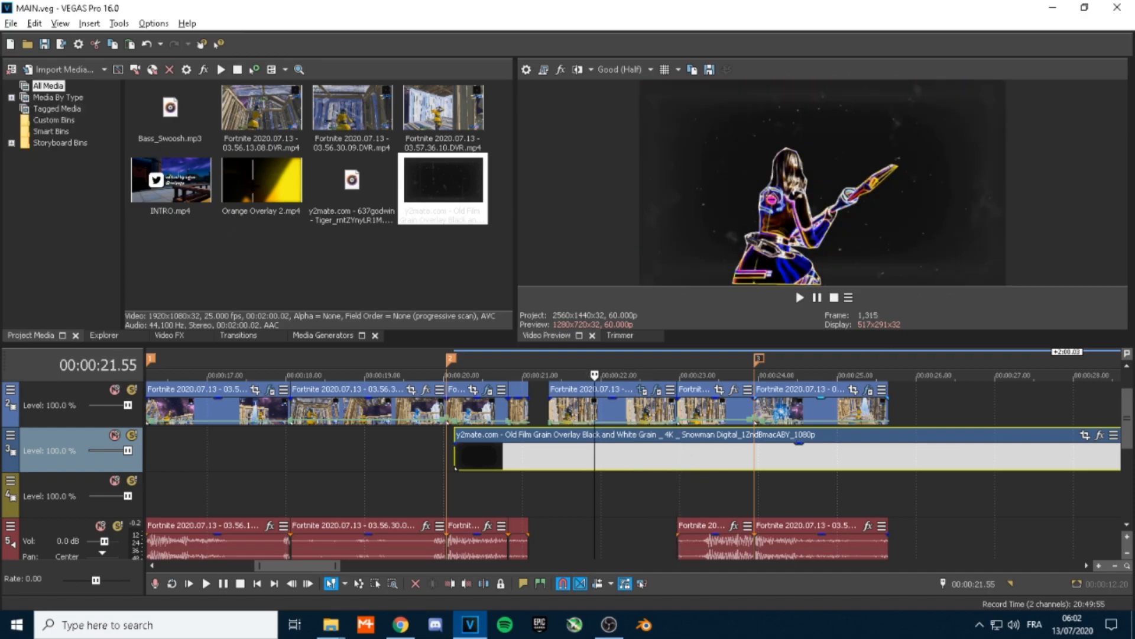
# - Place Orange Overlay 2 on a new track below the Bass_Swoosh track and delete its audio track
pyautogui.moveTo(260, 190); pyautogui.dragTo(467, 496)
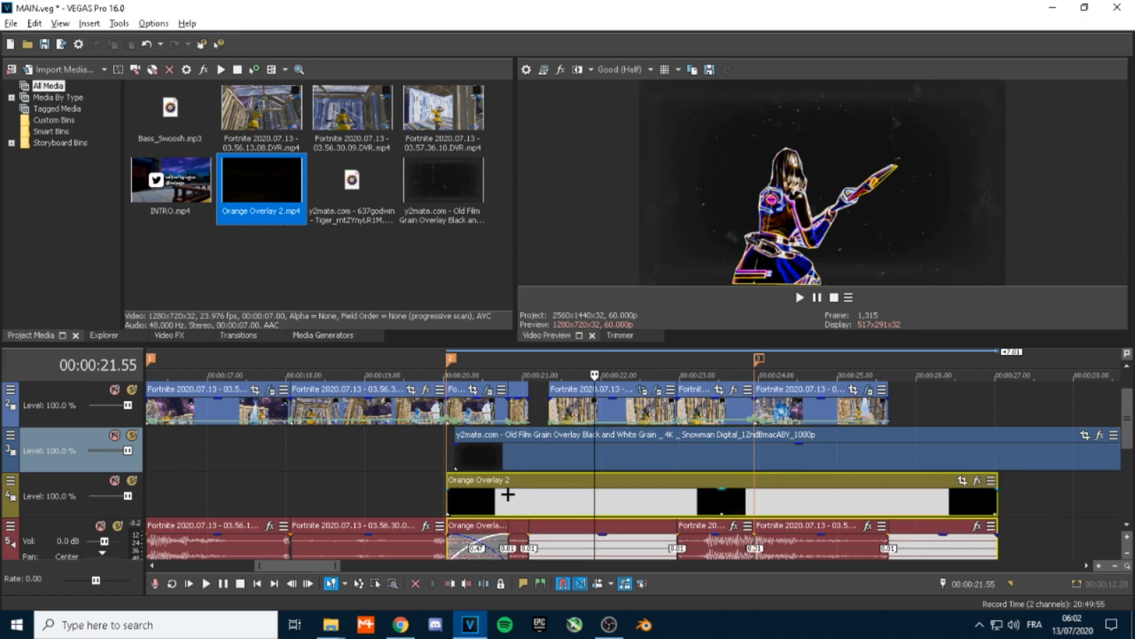
pyautogui.hotkey('ctrl', 'z')
pyautogui.scroll(-3, 524, 489)
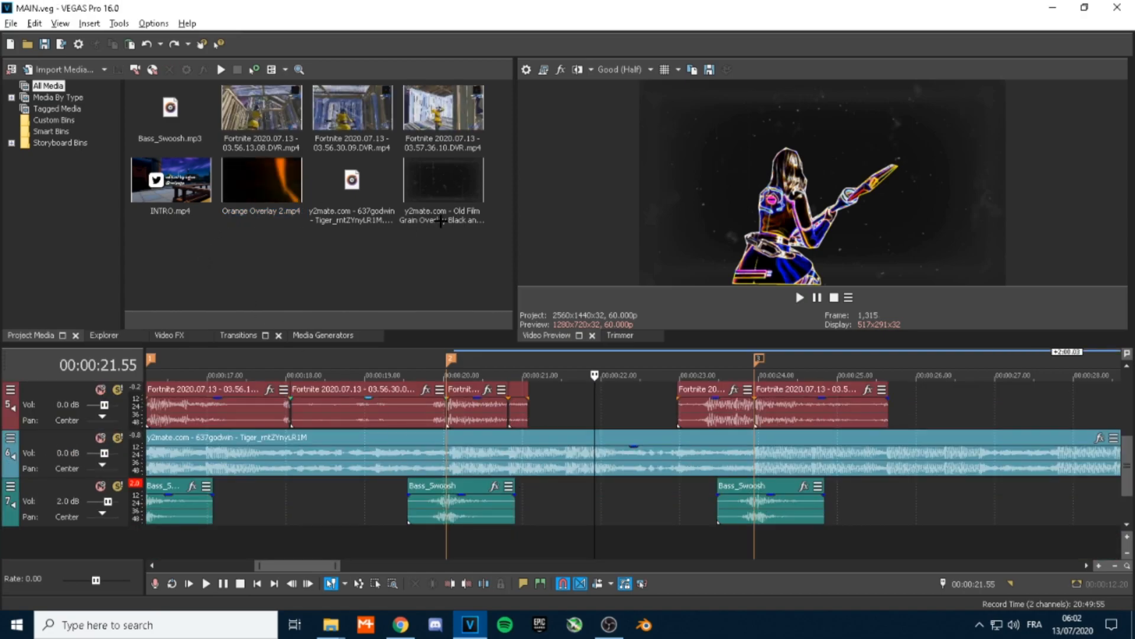
pyautogui.click(258, 210)
pyautogui.moveTo(333, 308); pyautogui.dragTo(173, 536)
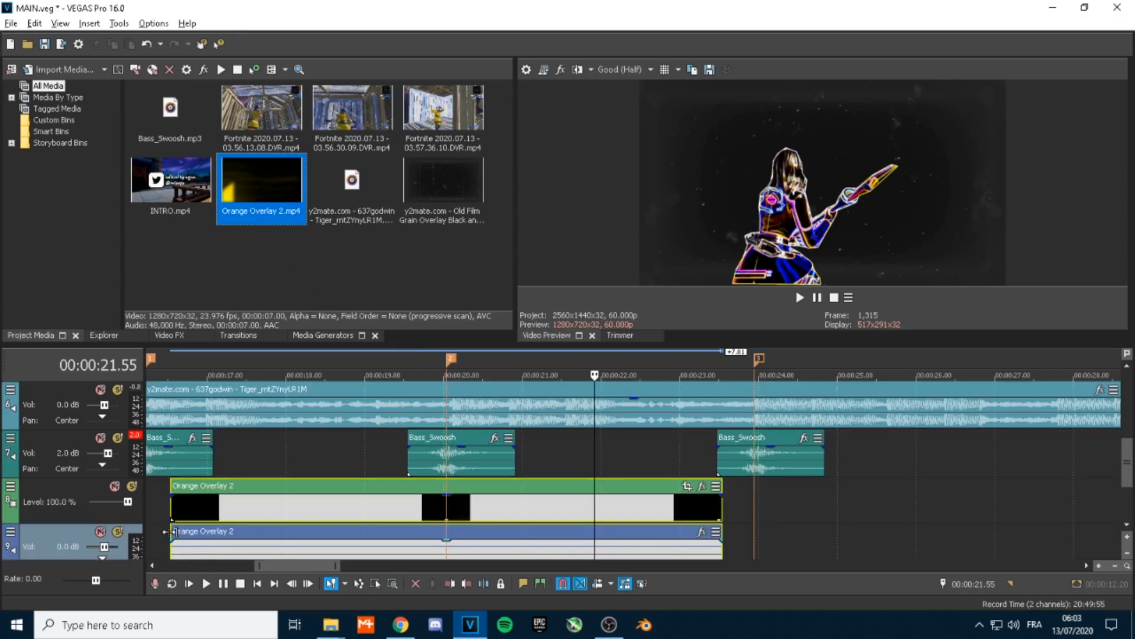
pyautogui.scroll(-2, 227, 501)
pyautogui.rightClick(52, 495)
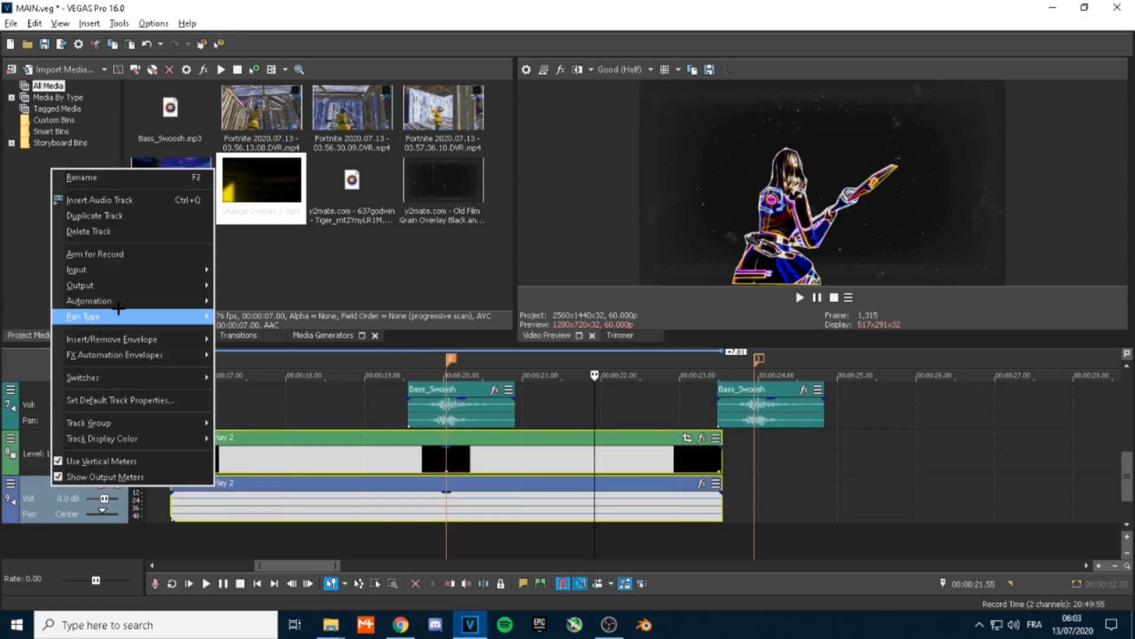
pyautogui.click(110, 231)
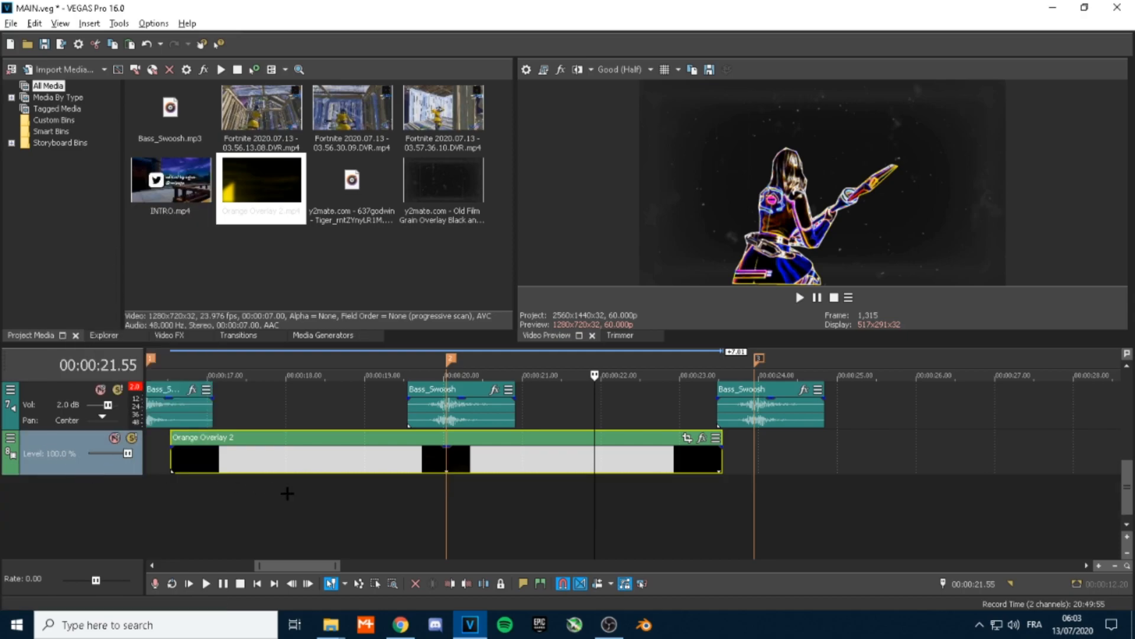
# - Move the Orange Overlay 2 track directly below the film grain track and delete the empty video track
pyautogui.scroll(1, 287, 493)
pyautogui.moveTo(49, 495); pyautogui.dragTo(57, 393)
pyautogui.scroll(1, 275, 474)
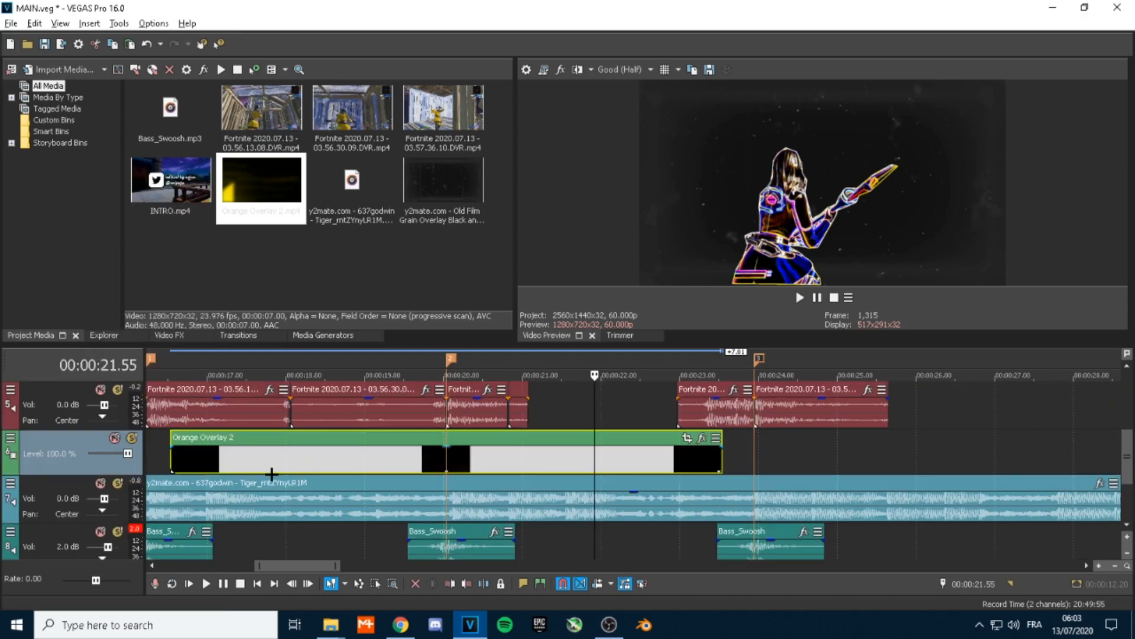
pyautogui.scroll(2, 272, 468)
pyautogui.moveTo(54, 525); pyautogui.dragTo(48, 449)
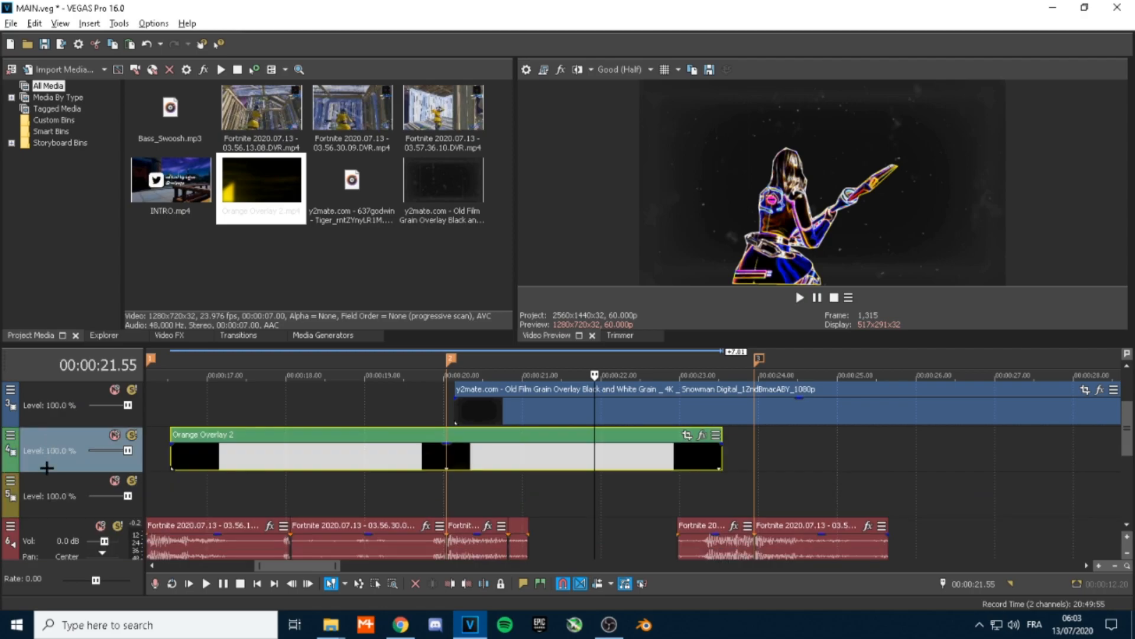
pyautogui.rightClick(46, 483)
pyautogui.click(133, 322)
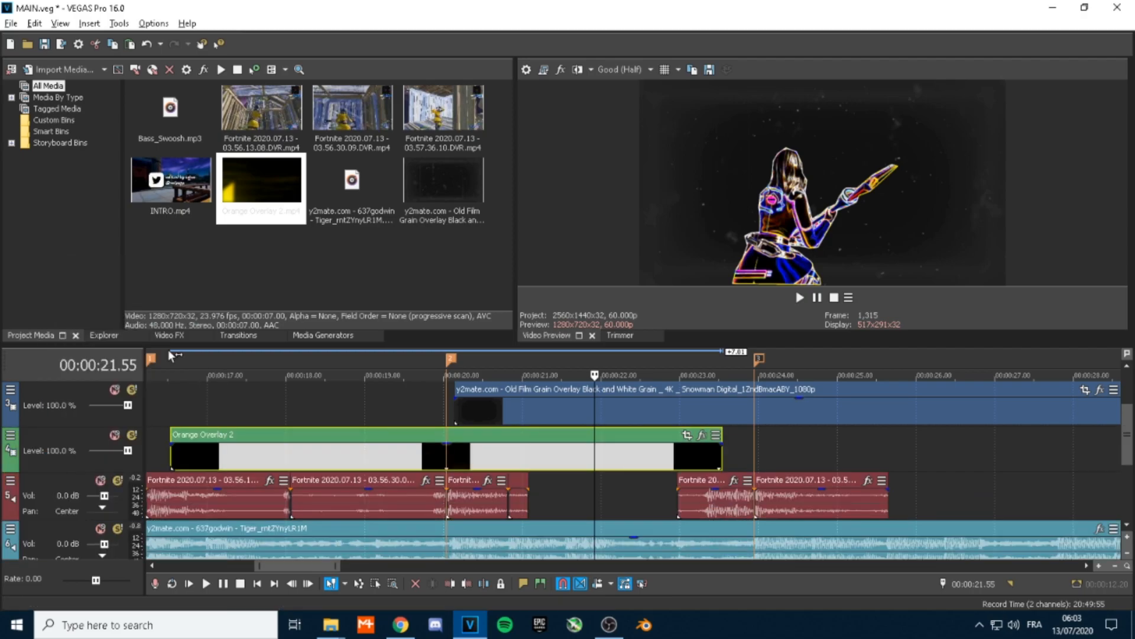
# - Align the start of the Orange Overlay 2 clip with the start of the film grain clip
pyautogui.scroll(1, 583, 499)
pyautogui.moveTo(469, 477); pyautogui.dragTo(751, 479)
pyautogui.click(580, 498)
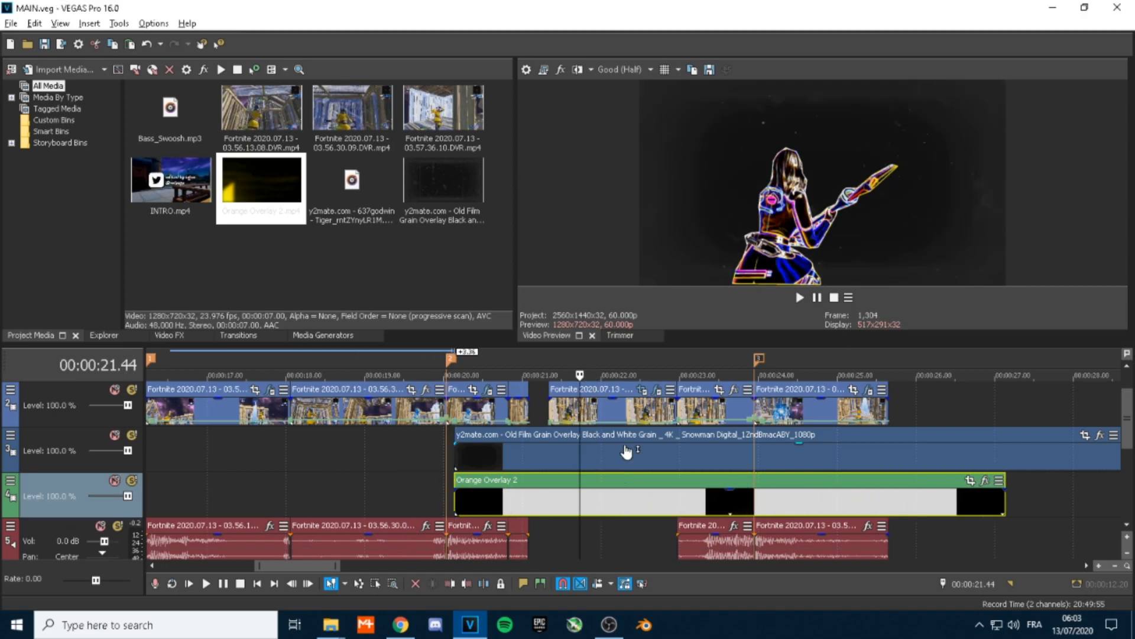
pyautogui.click(582, 455)
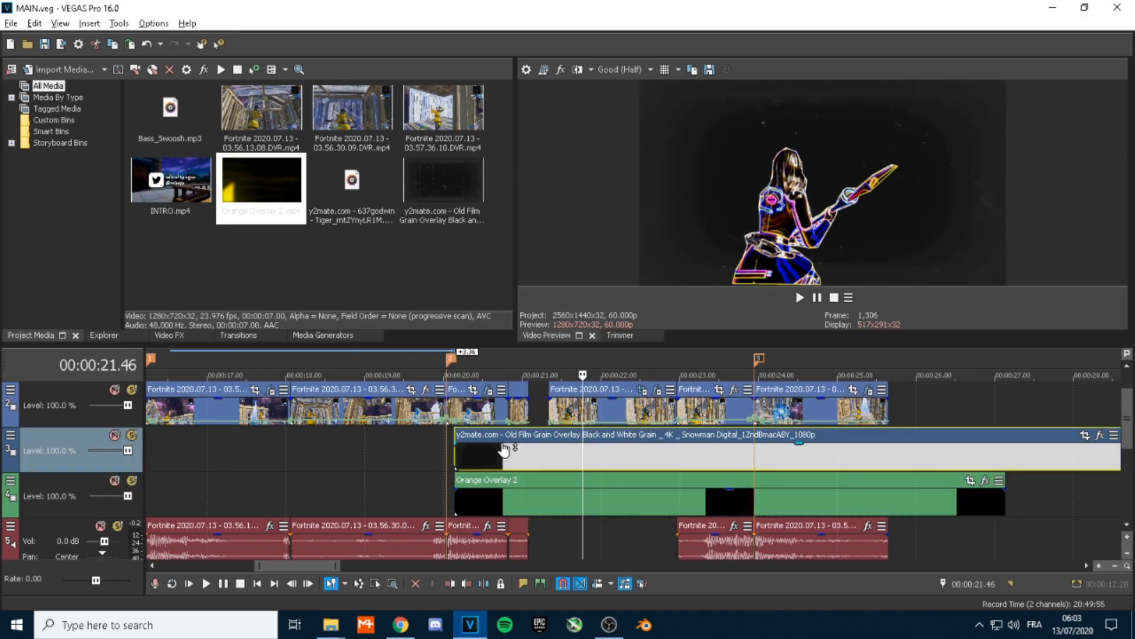
# - Change the film grain track's compositing mode to blend it with the Orange Overlay 2 track beneath
pyautogui.click(10, 432)
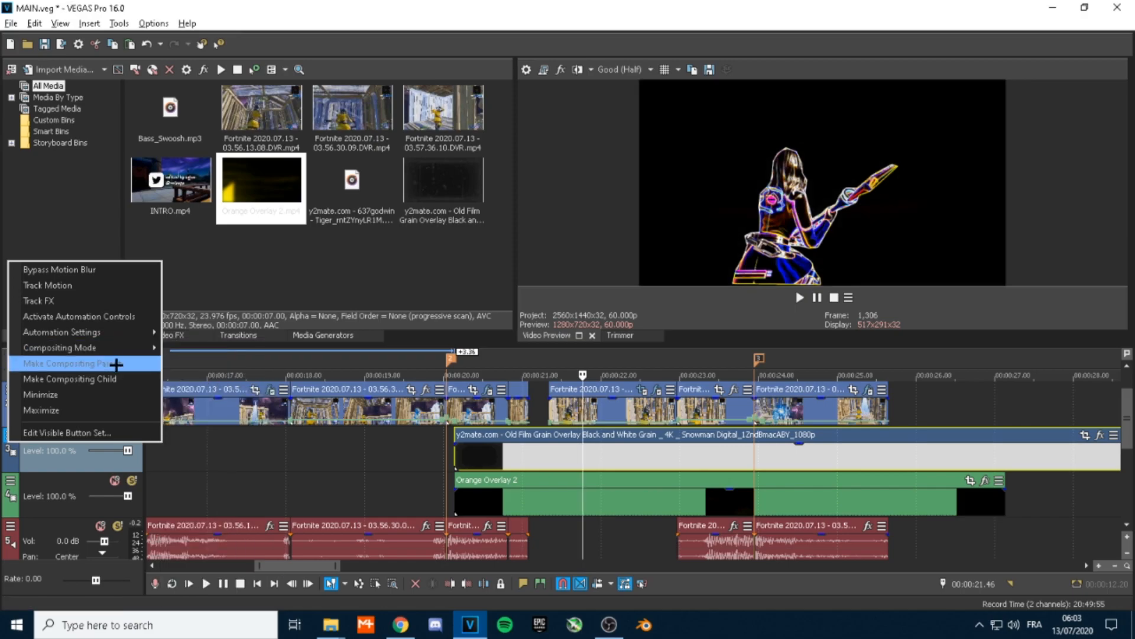
pyautogui.moveTo(89, 347)
pyautogui.click(214, 386)
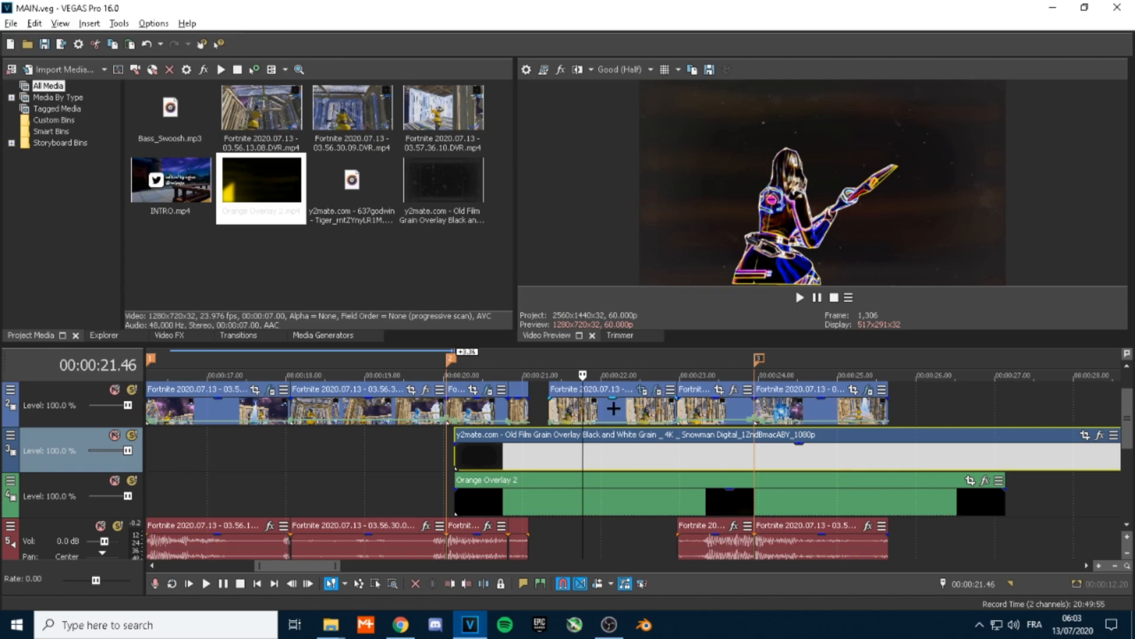
# - Play back the masked edge-glow section from about 00:00:21 to check the blended film grain and orange overlays
pyautogui.press('space')
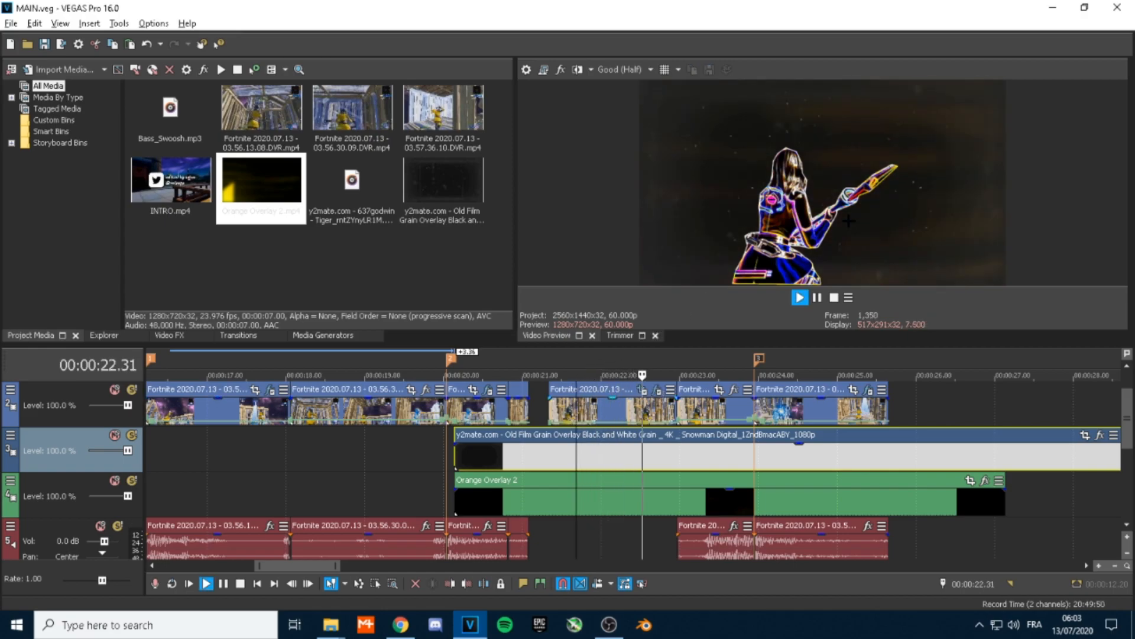
pyautogui.press('space')
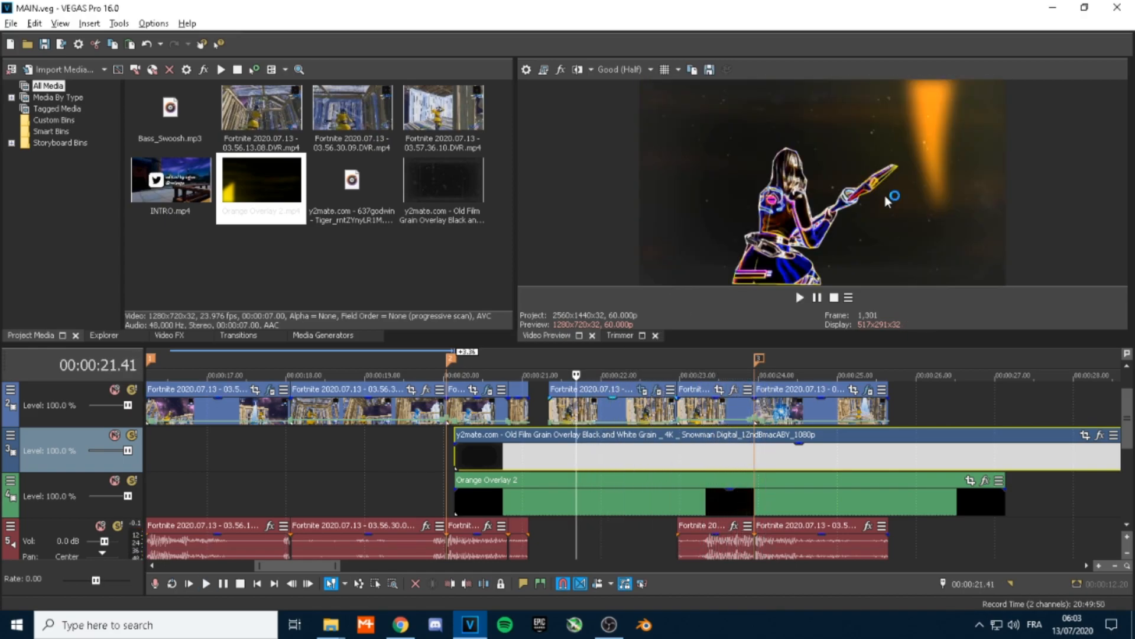
pyautogui.click(548, 372)
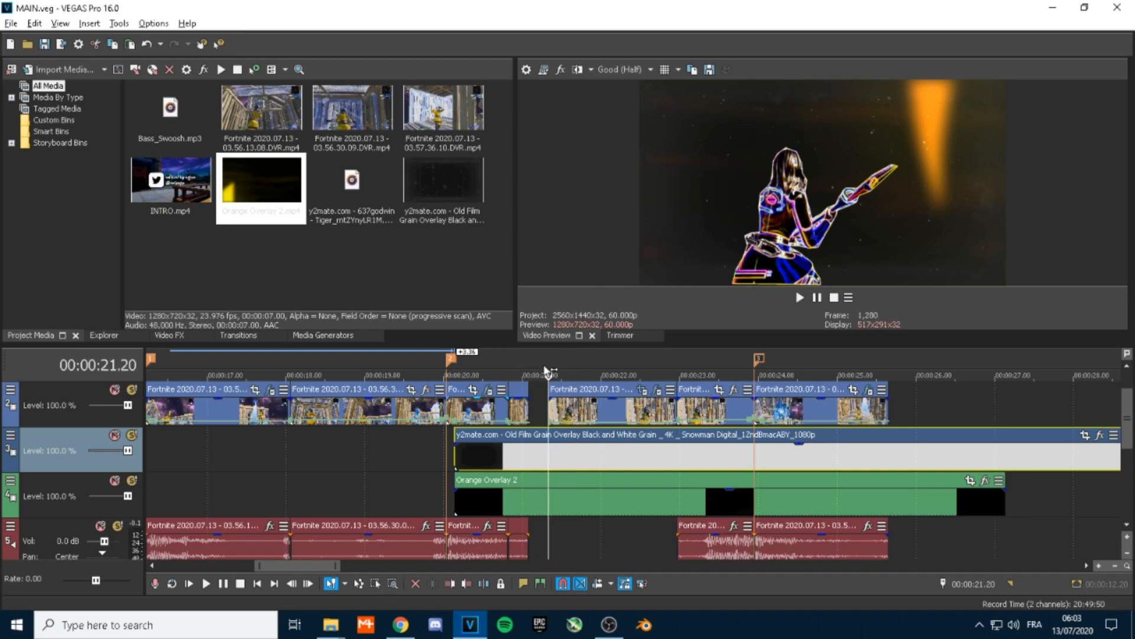
pyautogui.press('space')
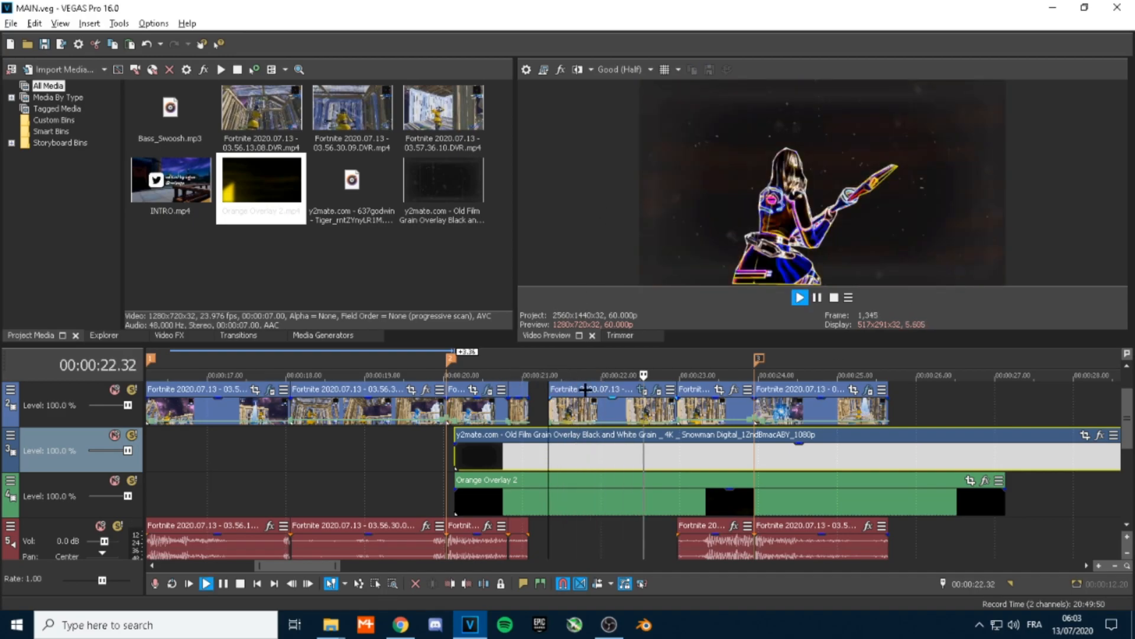
pyautogui.press('space')
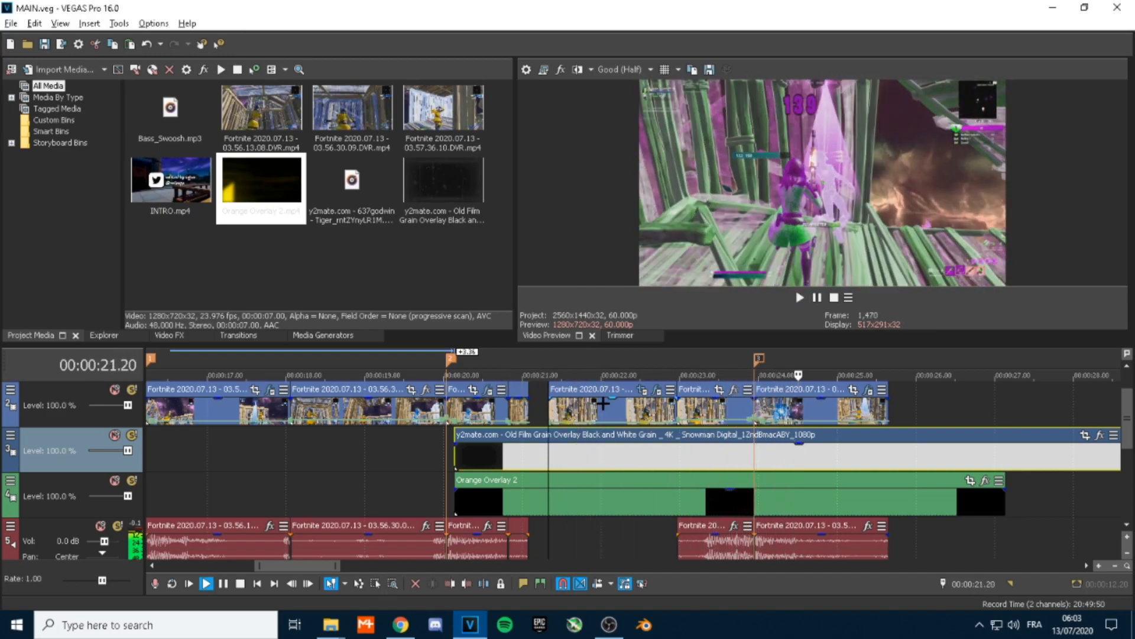
pyautogui.scroll(1, 682, 467)
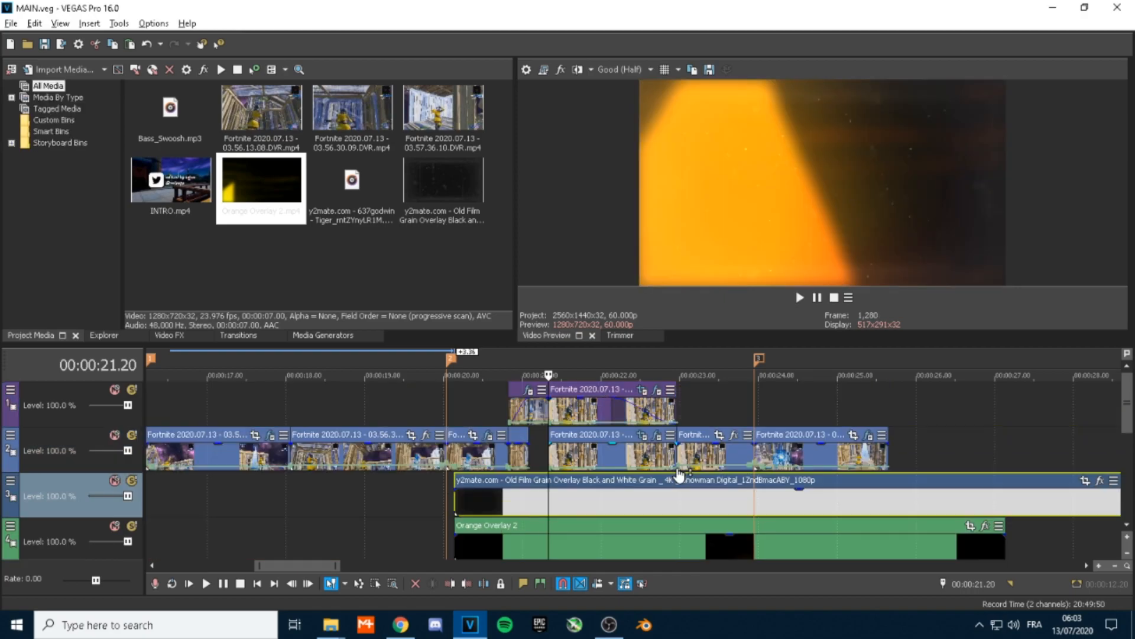
pyautogui.click(528, 505)
pyautogui.moveTo(528, 374); pyautogui.dragTo(559, 374)
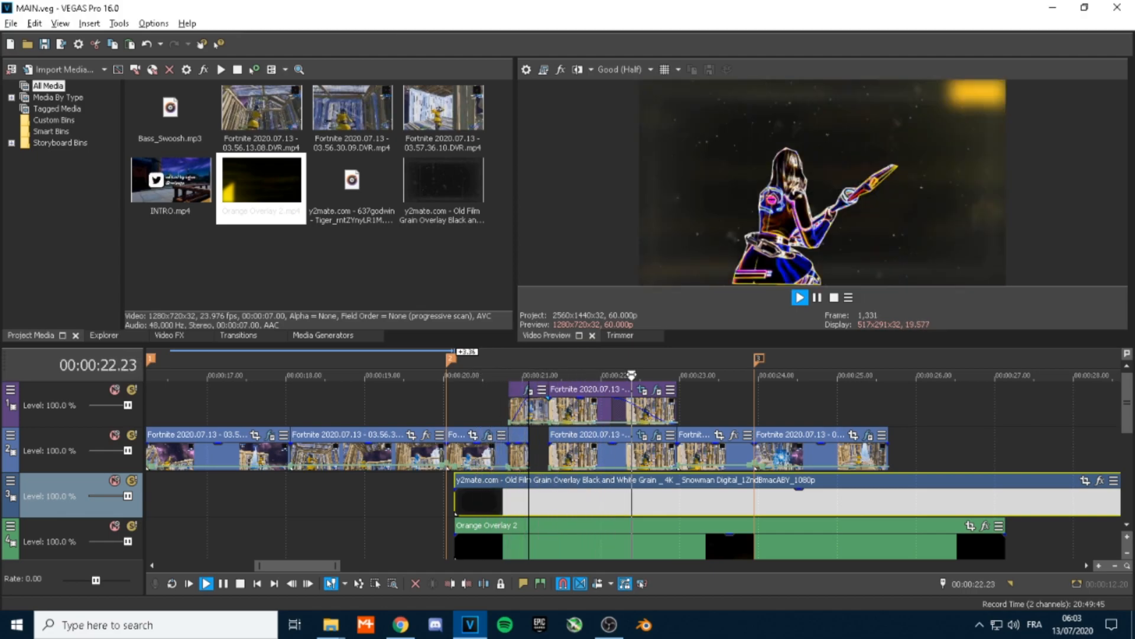
pyautogui.press('Return')
# - Split the film grain and Orange Overlay 2 clips at 00:00:24.51 and delete the parts after the cut
pyautogui.click(826, 503)
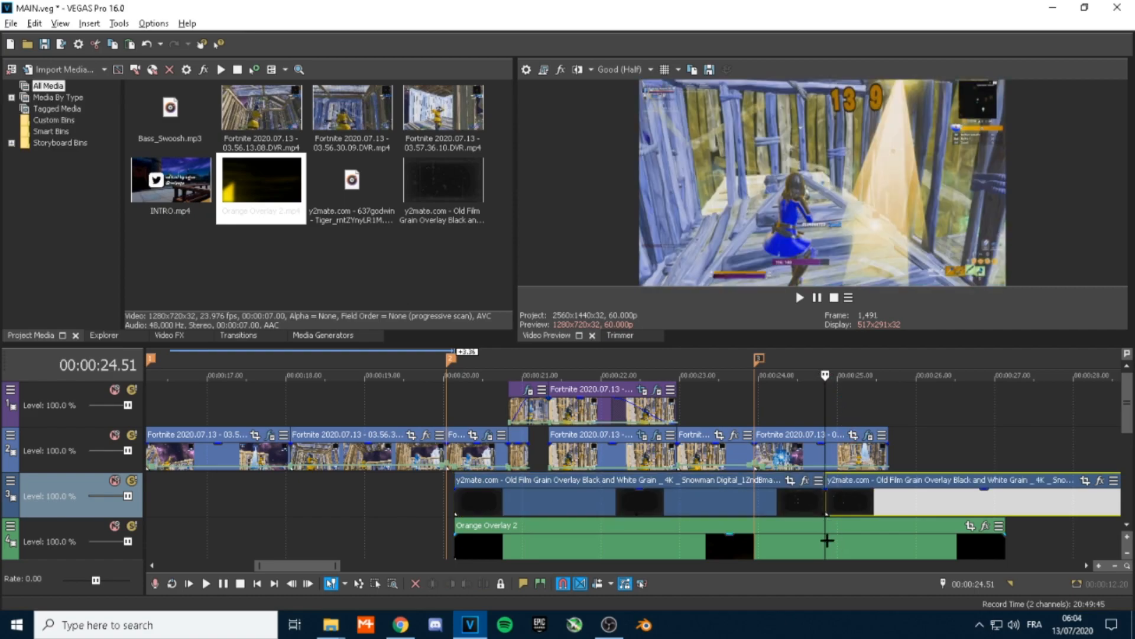
pyautogui.click(828, 542)
pyautogui.click(840, 543)
pyautogui.press('Delete')
pyautogui.click(853, 503)
pyautogui.press('Delete')
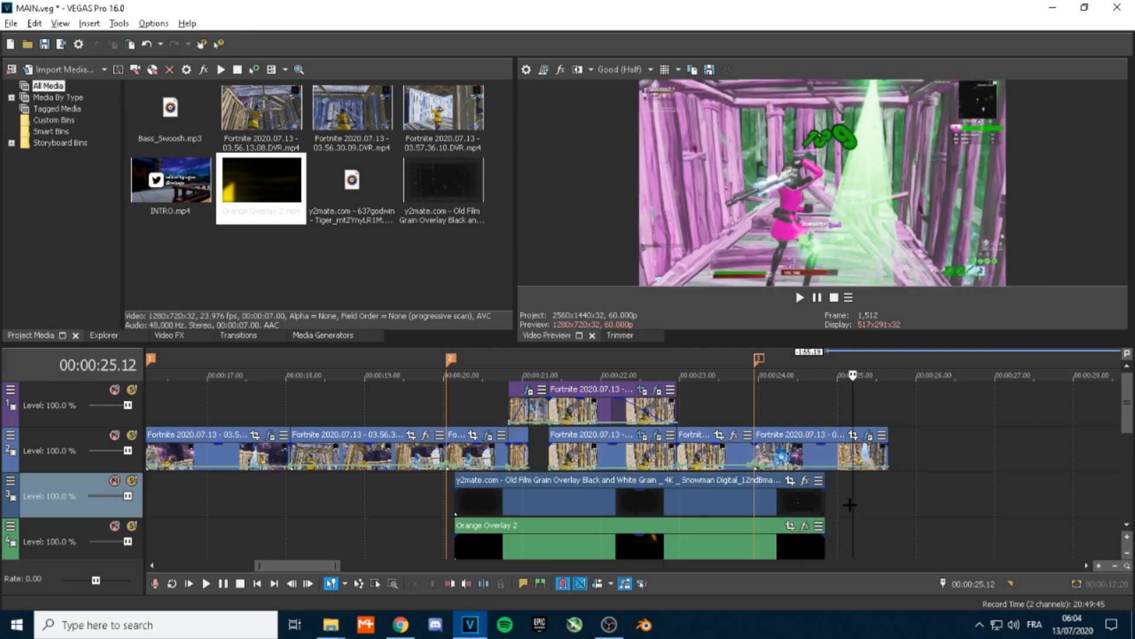
pyautogui.scroll(-3, 845, 520)
pyautogui.moveTo(368, 566); pyautogui.dragTo(327, 572)
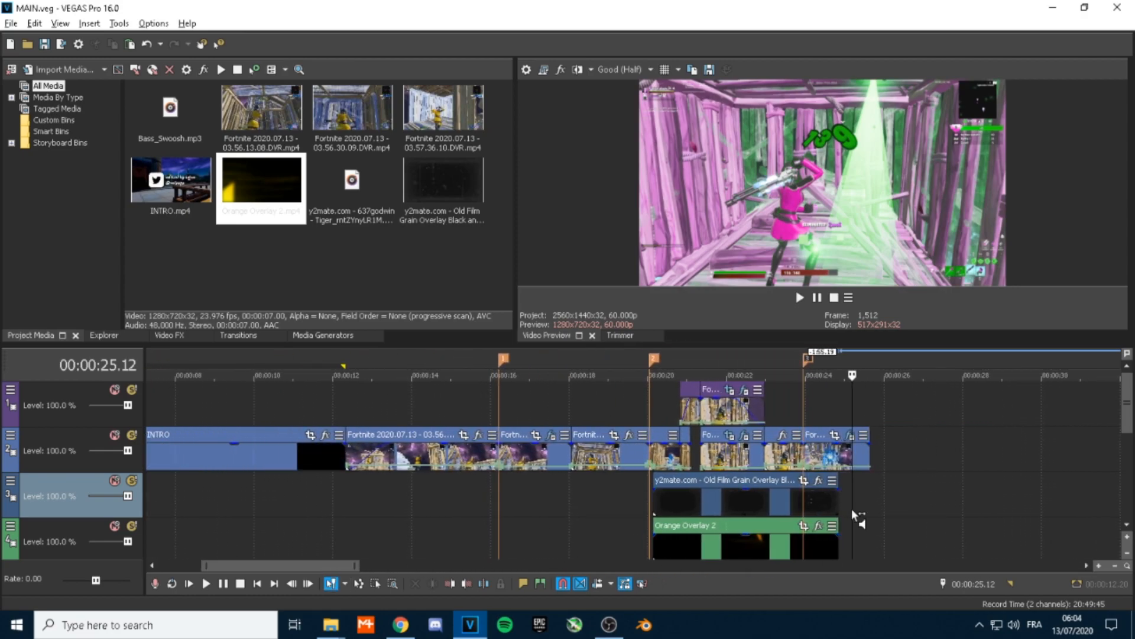
pyautogui.scroll(-4, 851, 511)
pyautogui.scroll(4, 847, 509)
pyautogui.moveTo(314, 566)
pyautogui.mouseDown()
pyautogui.moveTo(264, 568)
pyautogui.moveTo(322, 565)
pyautogui.mouseUp()
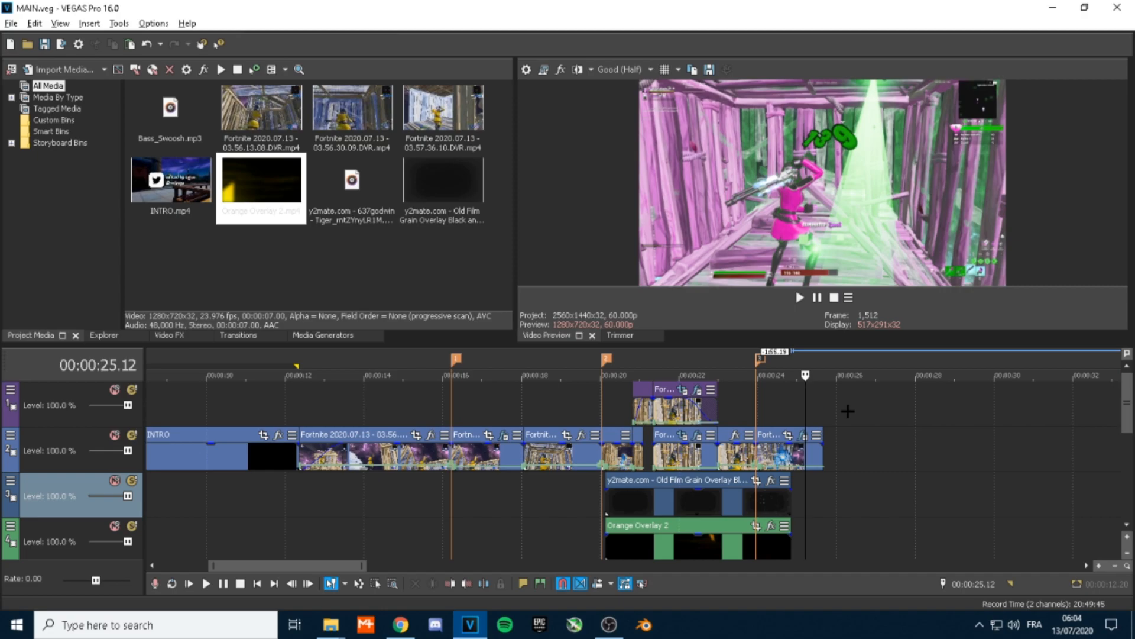